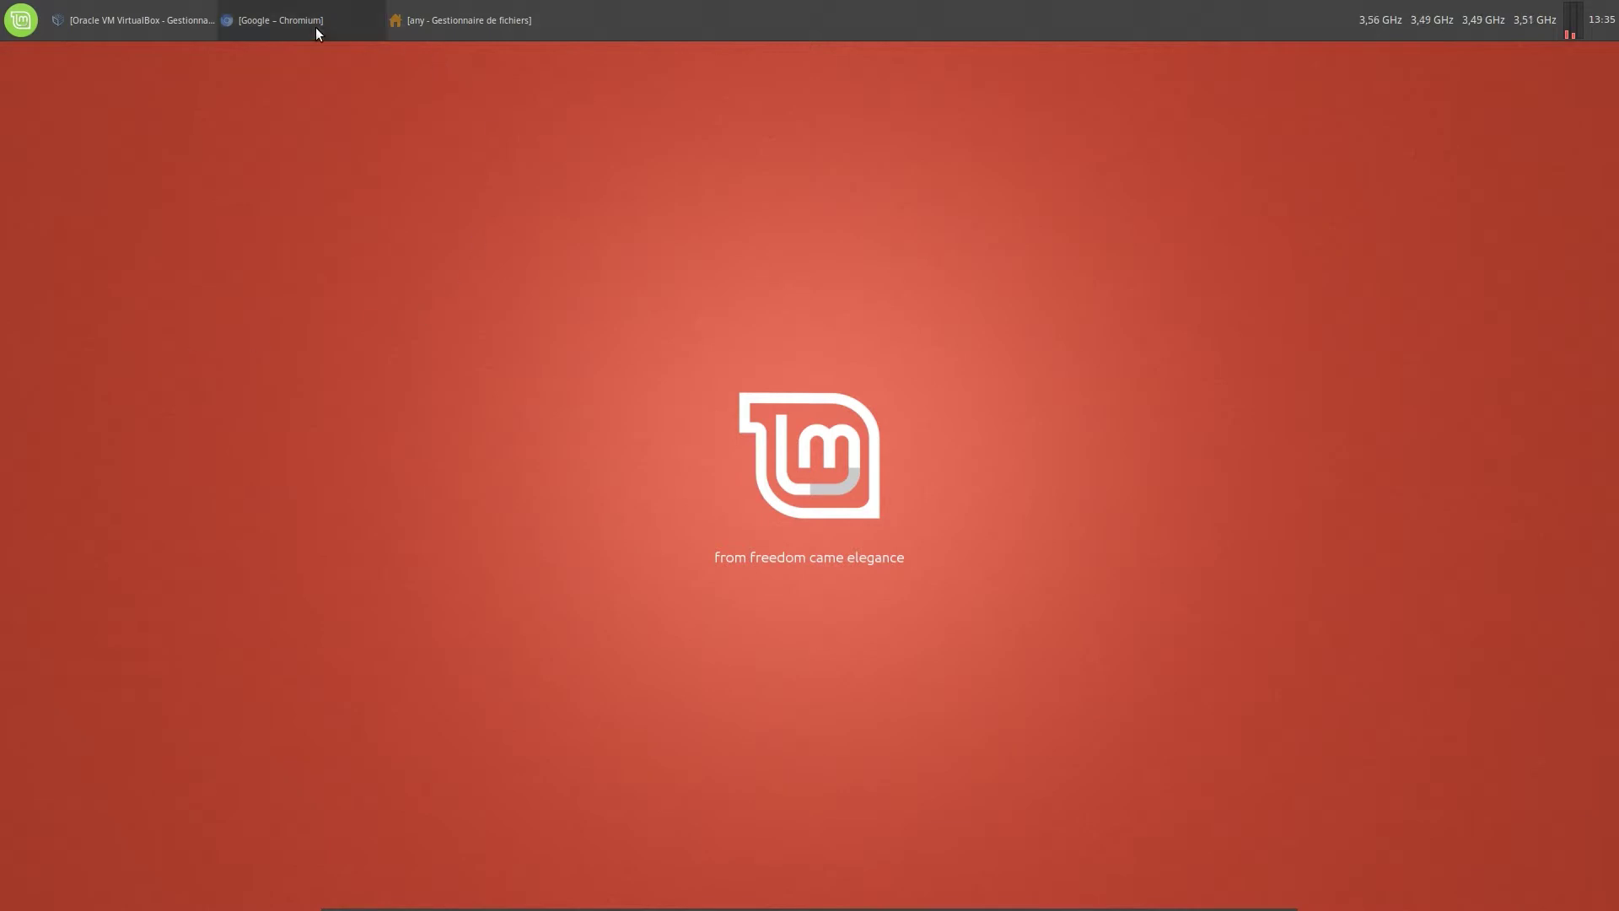
In Chromium, search Google for ubuntu and open the official ubuntu.com site in a new tab
left_click(315, 25)
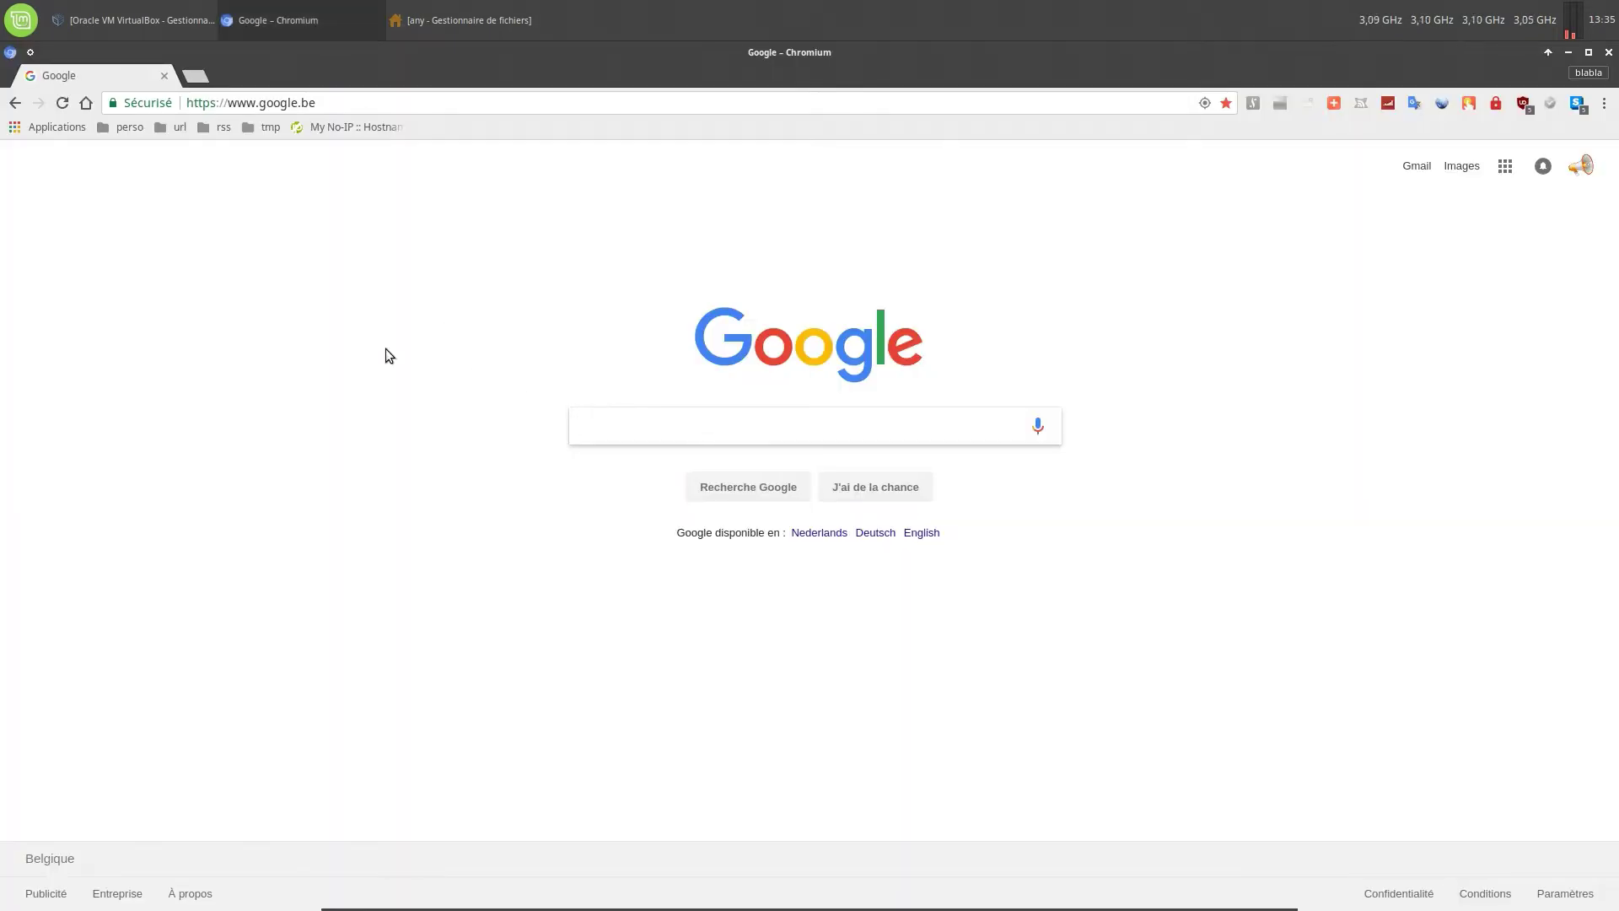
type("ubuntu")
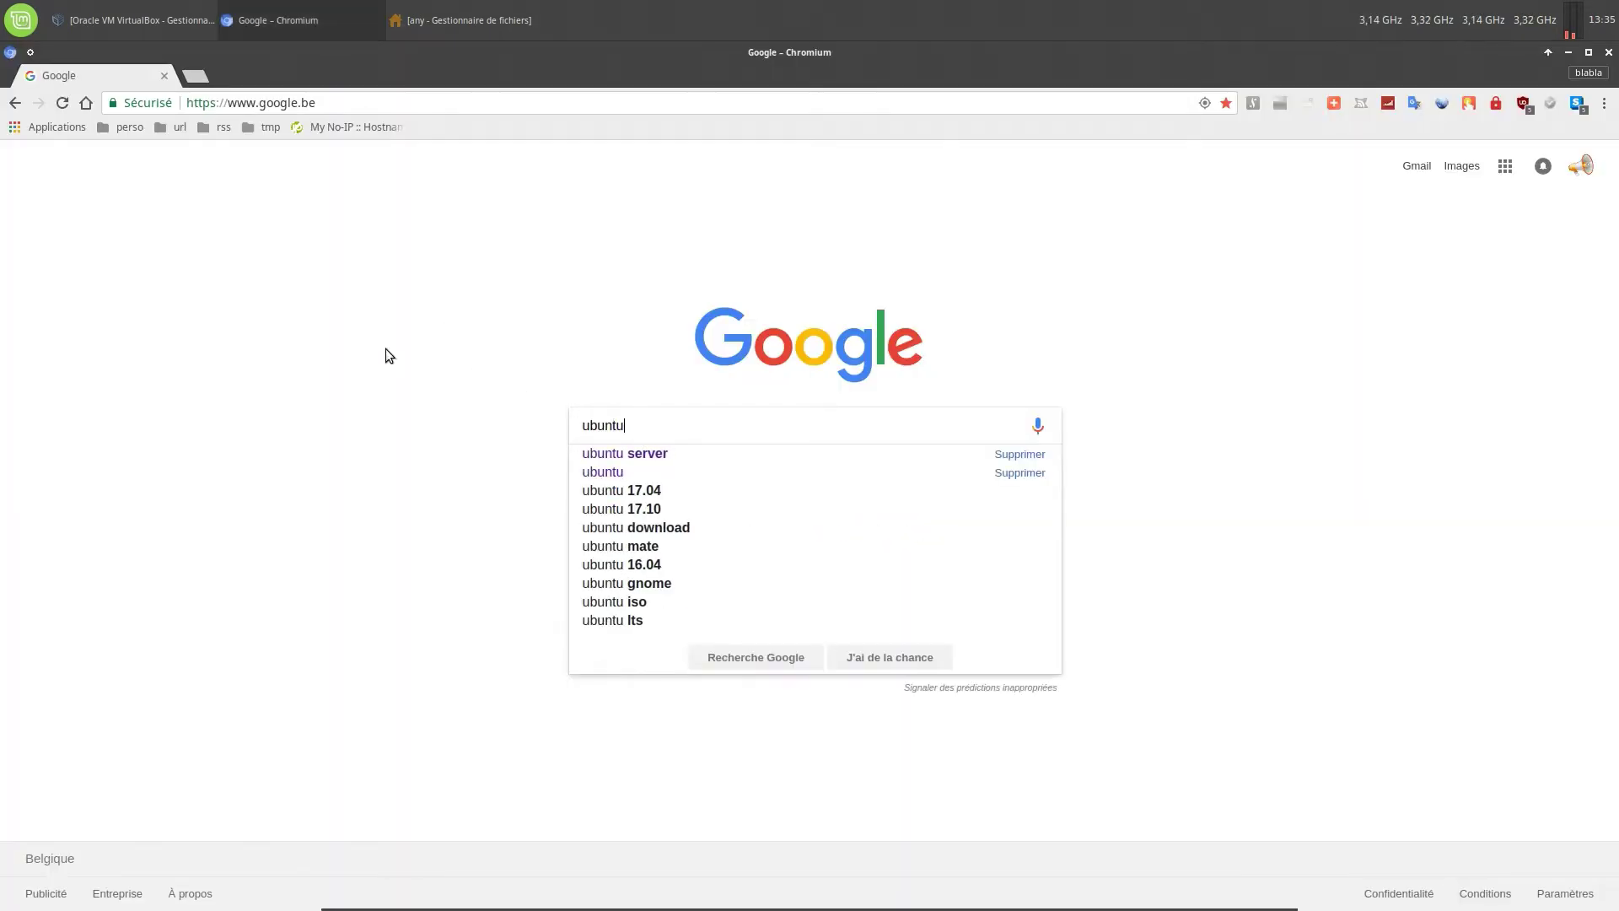
key("Return")
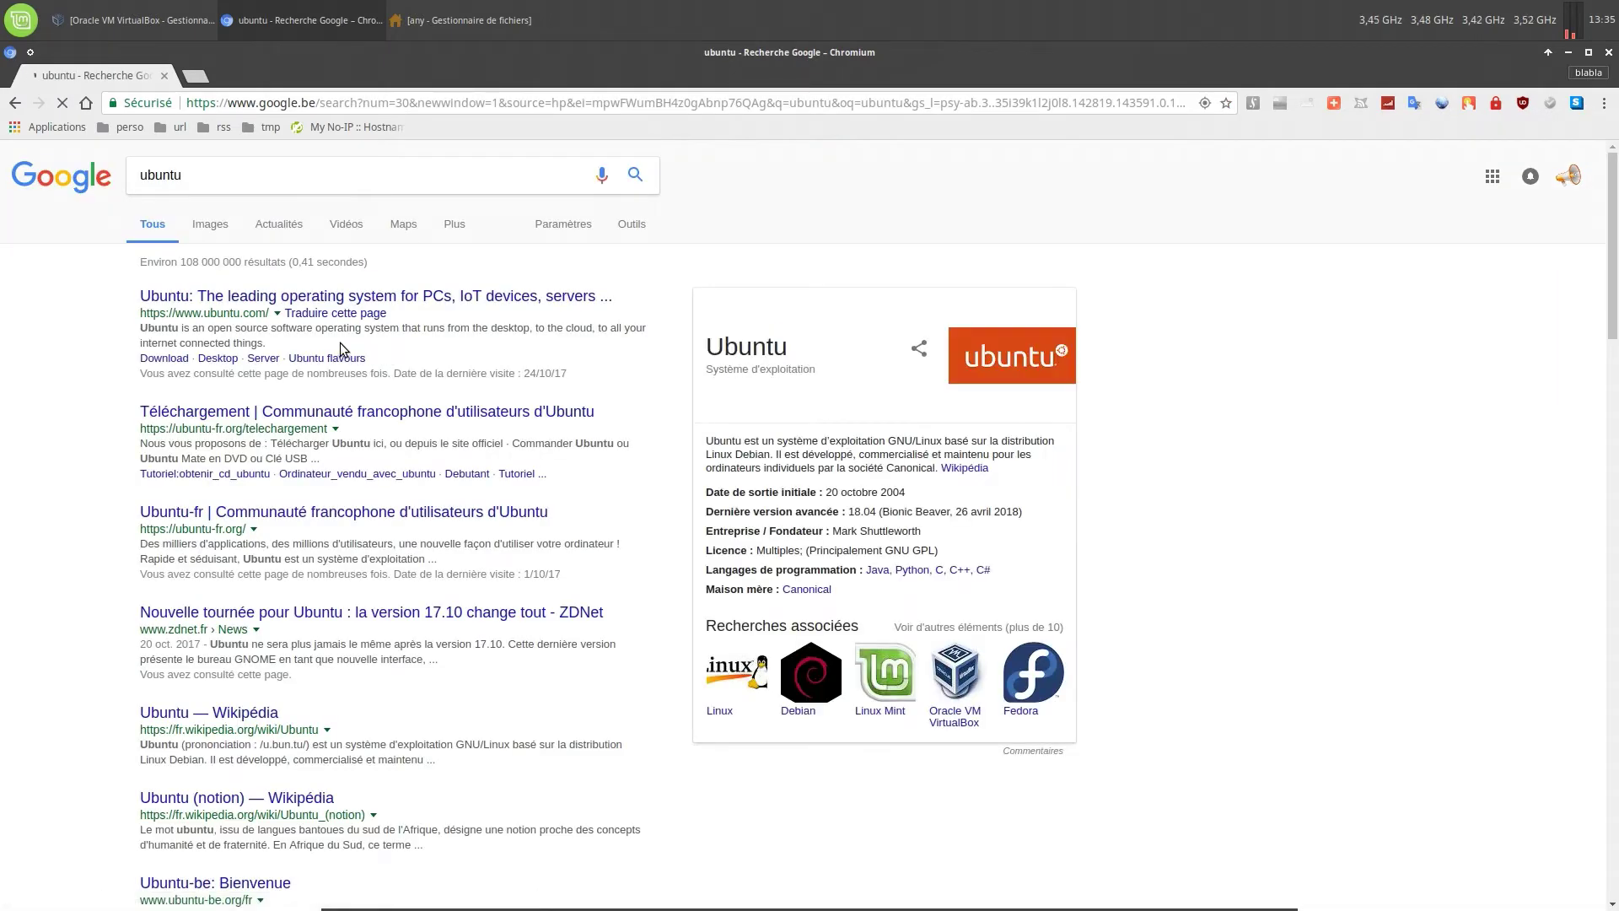
left_click(320, 297)
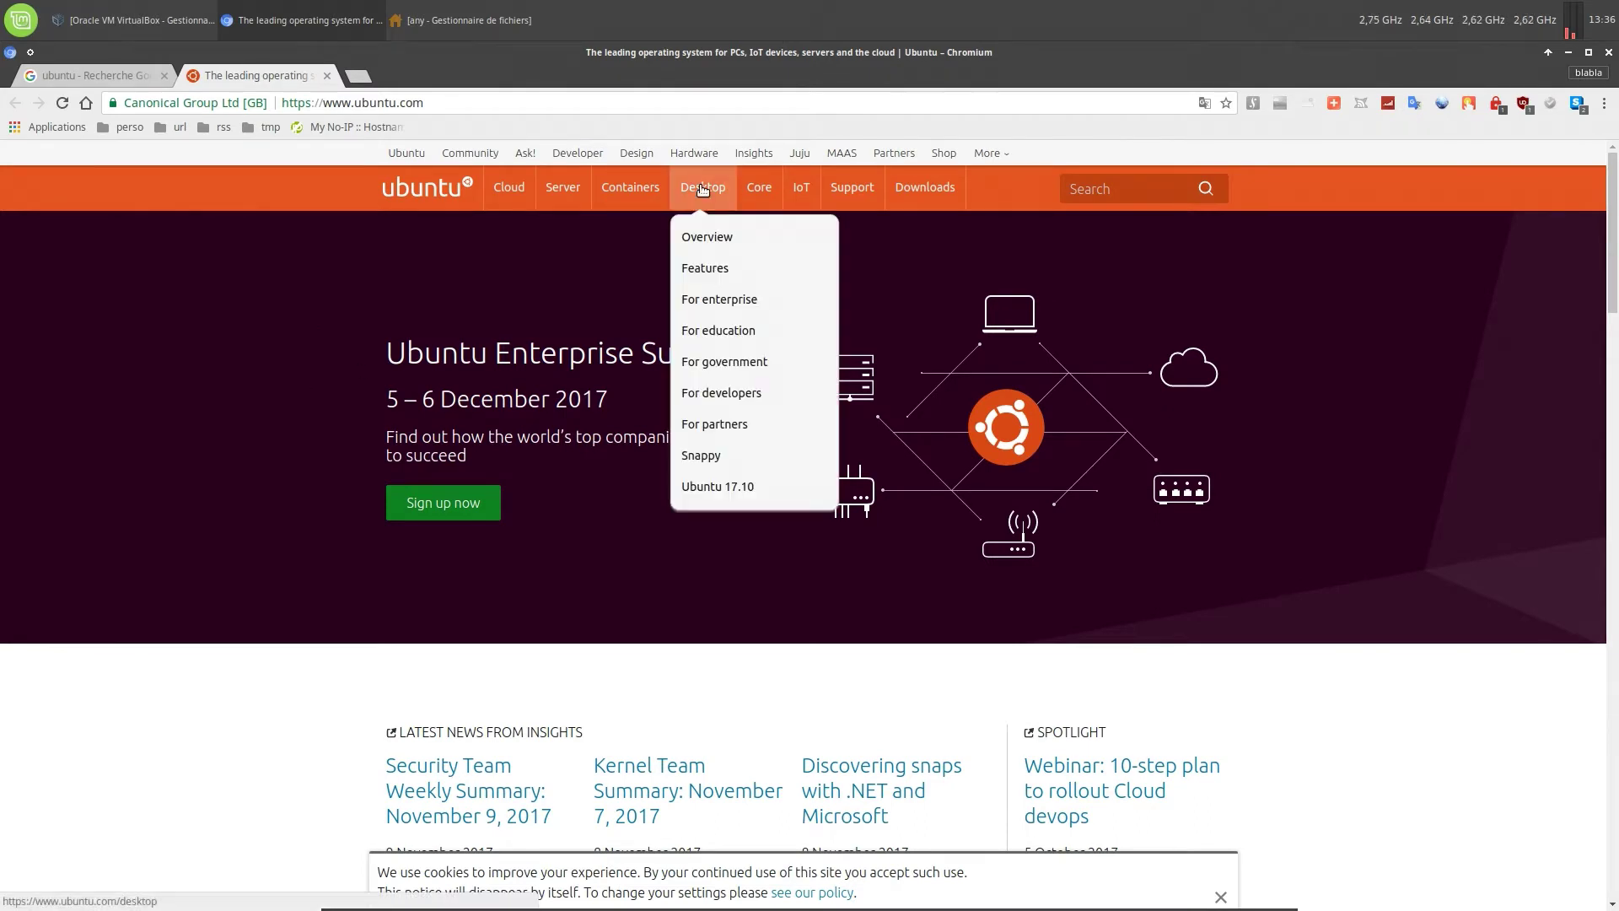
Browse the Downloads menu's Desktop and Server pages, then reach the Alternative downloads page
mouse_move(930, 185)
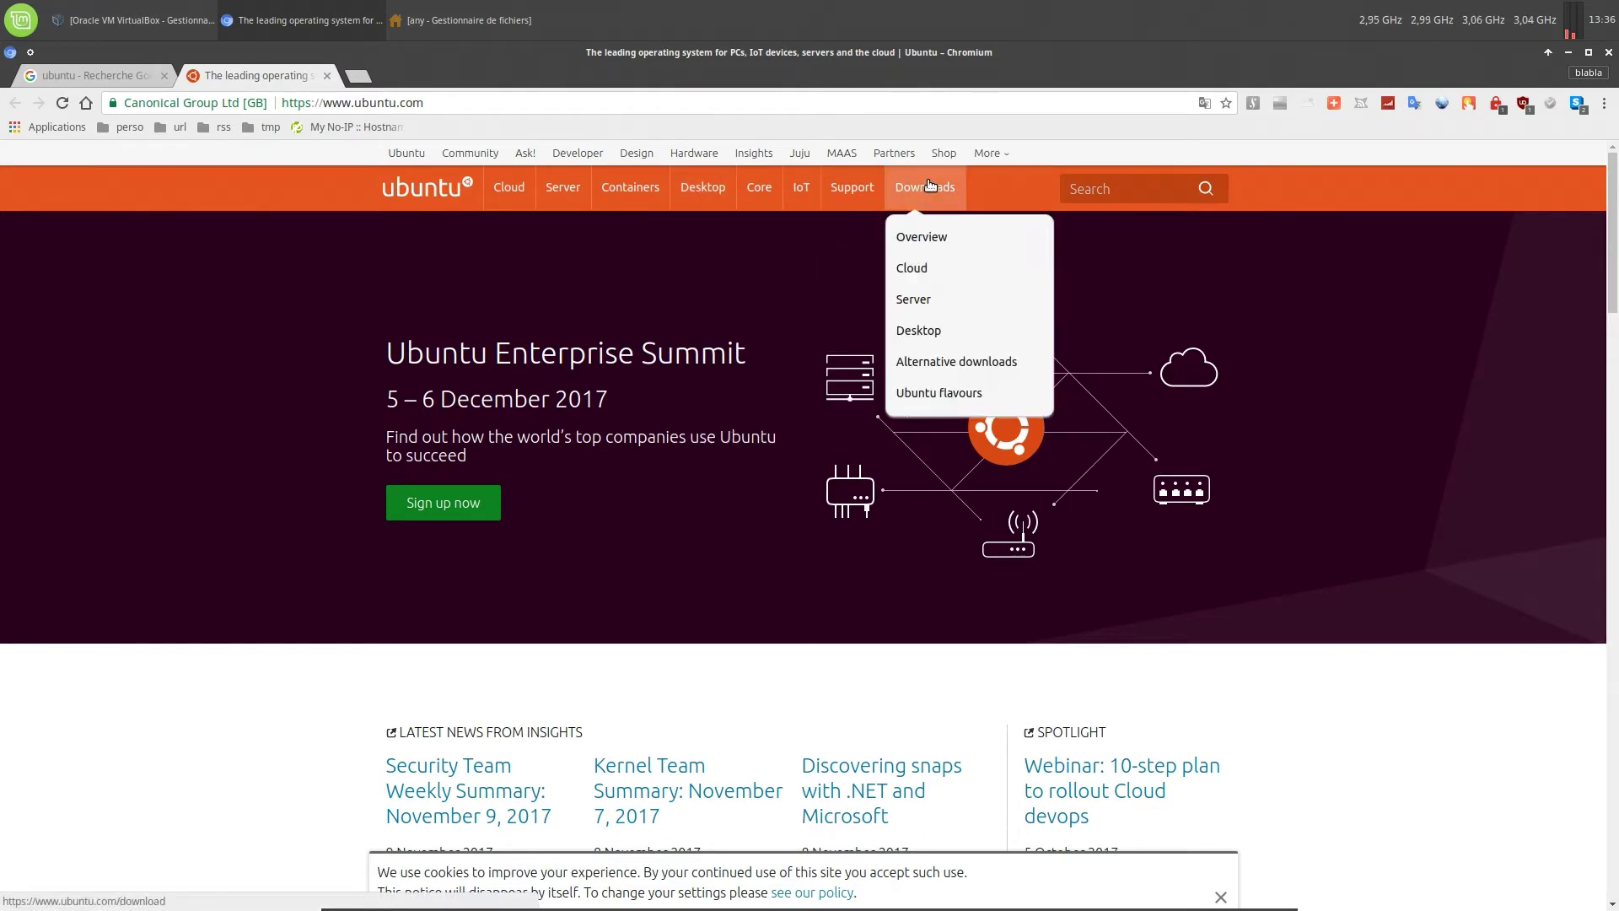
left_click(919, 334)
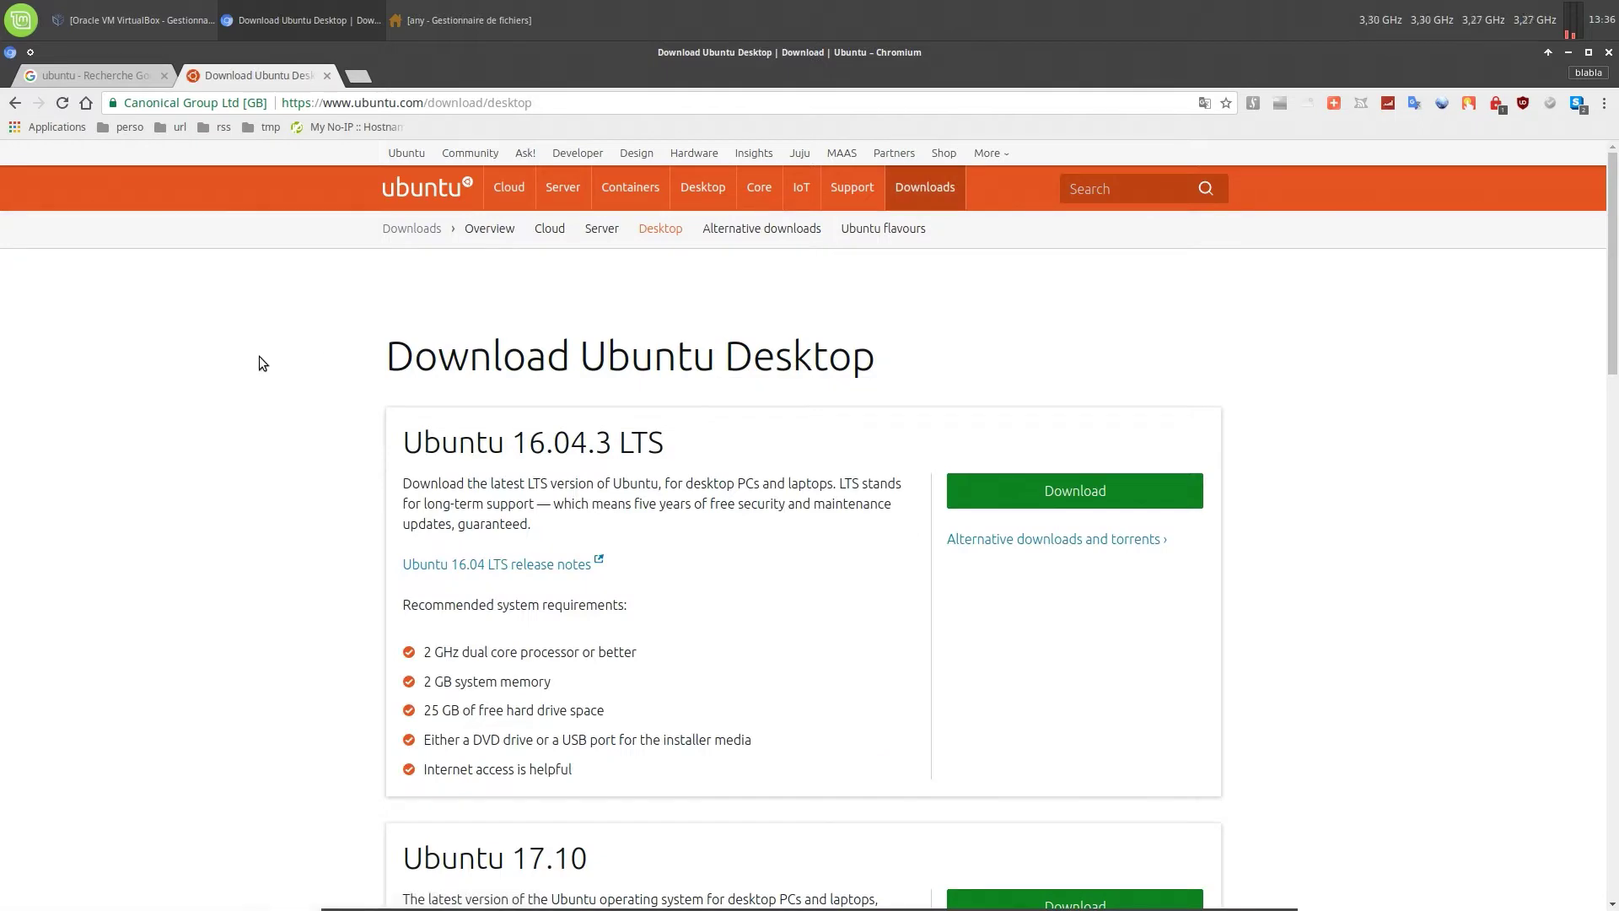
scroll(259, 356, "down", 1)
scroll(260, 358, "down", 7)
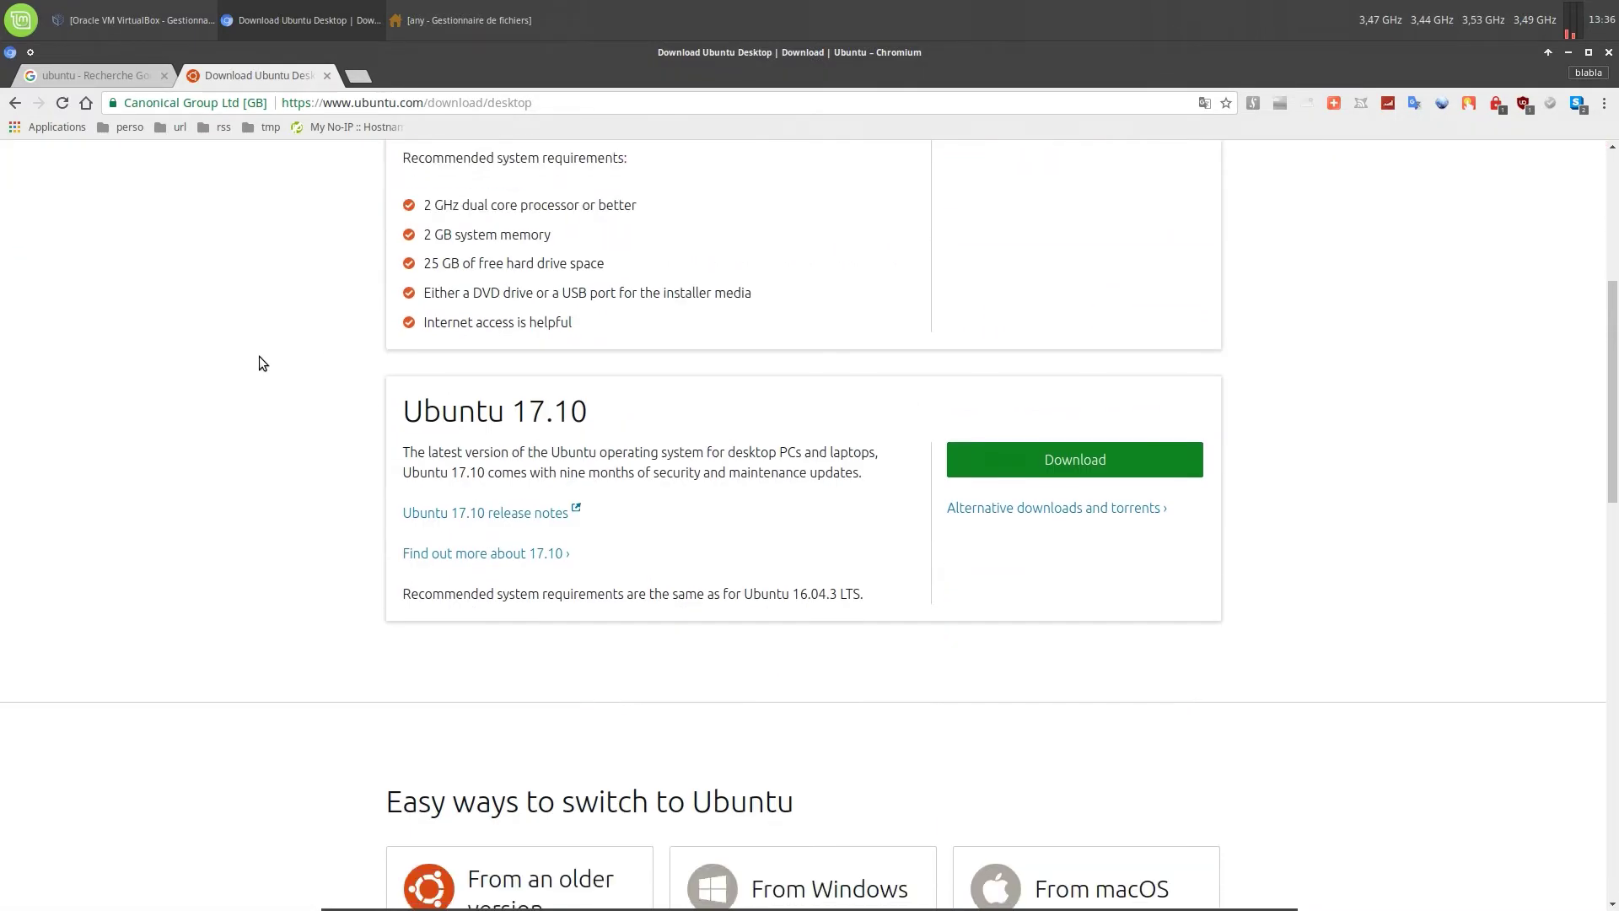
scroll(259, 357, "up", 8)
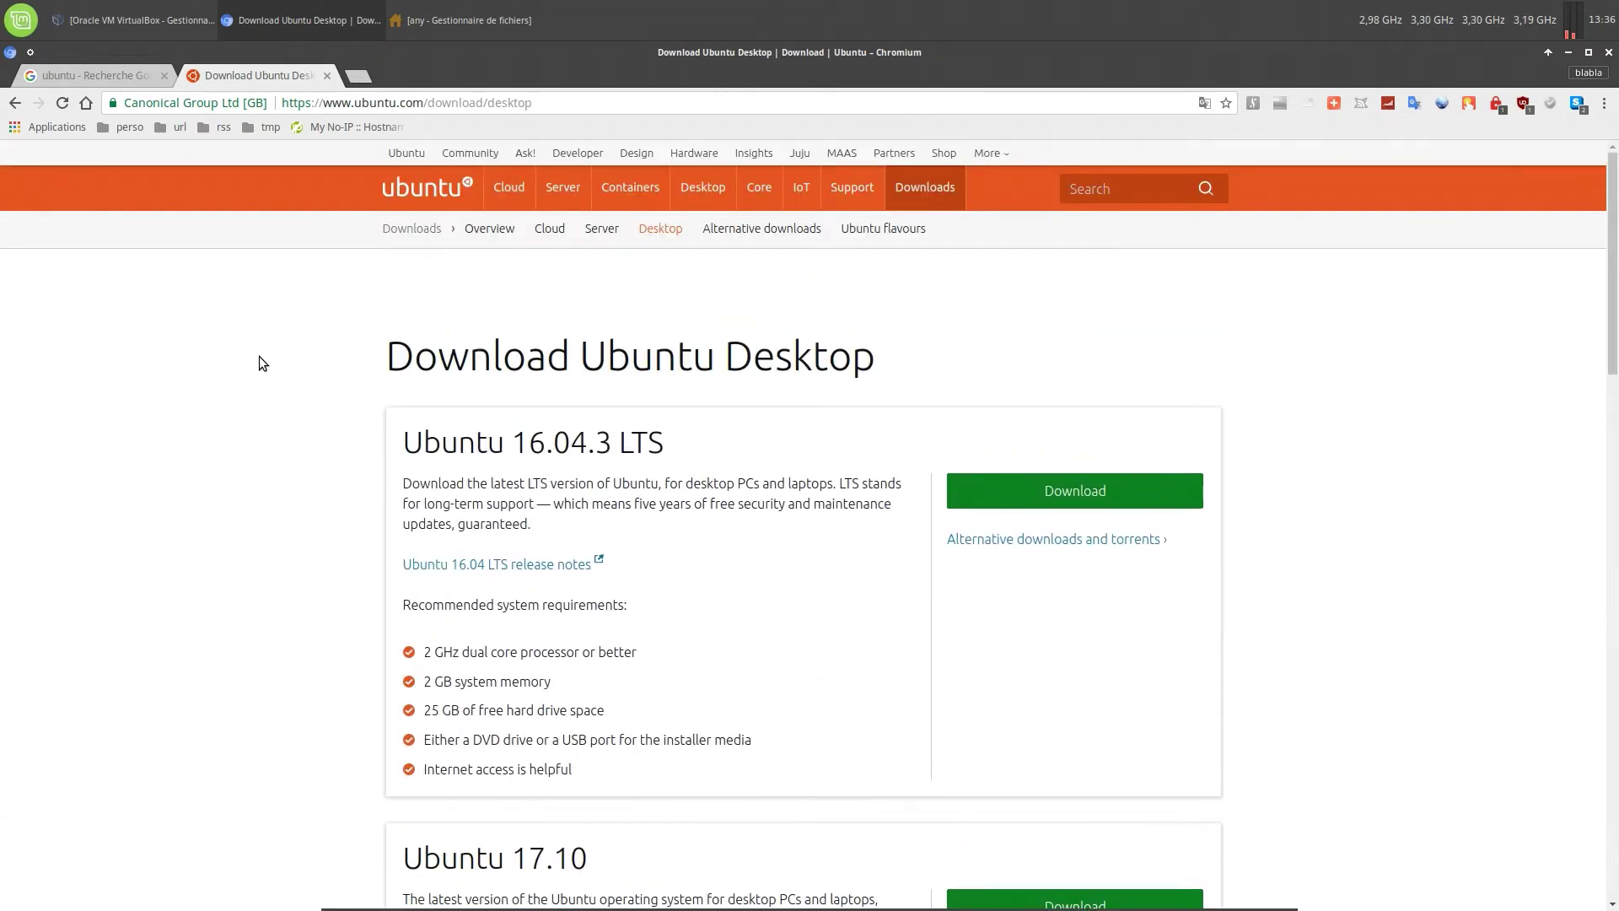
mouse_move(938, 196)
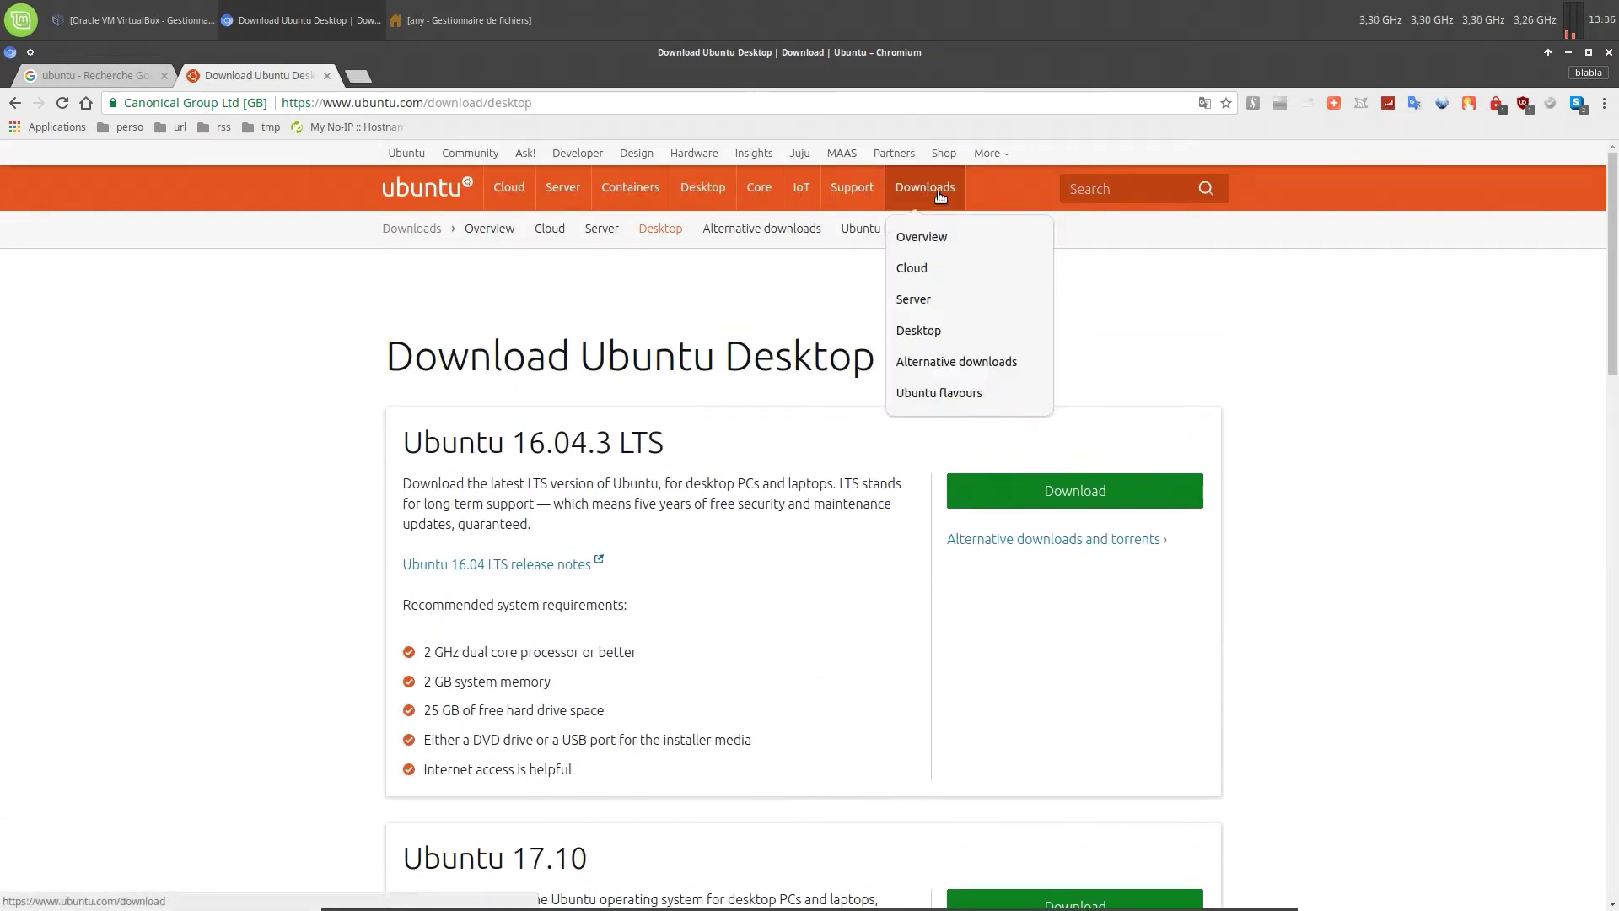
left_click(928, 303)
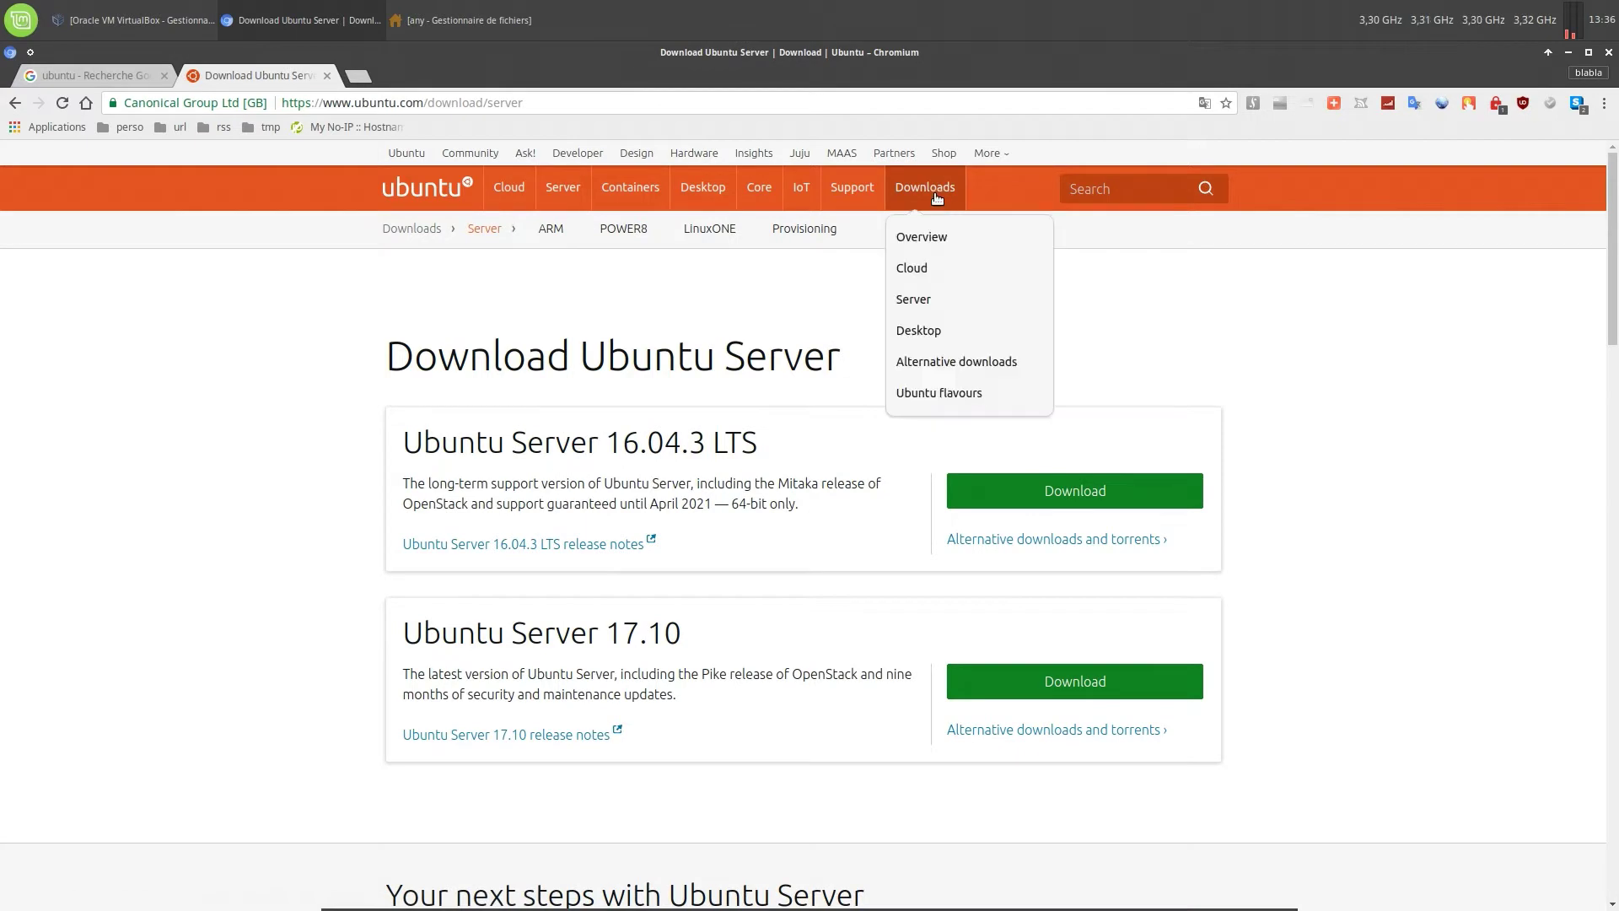
left_click(910, 366)
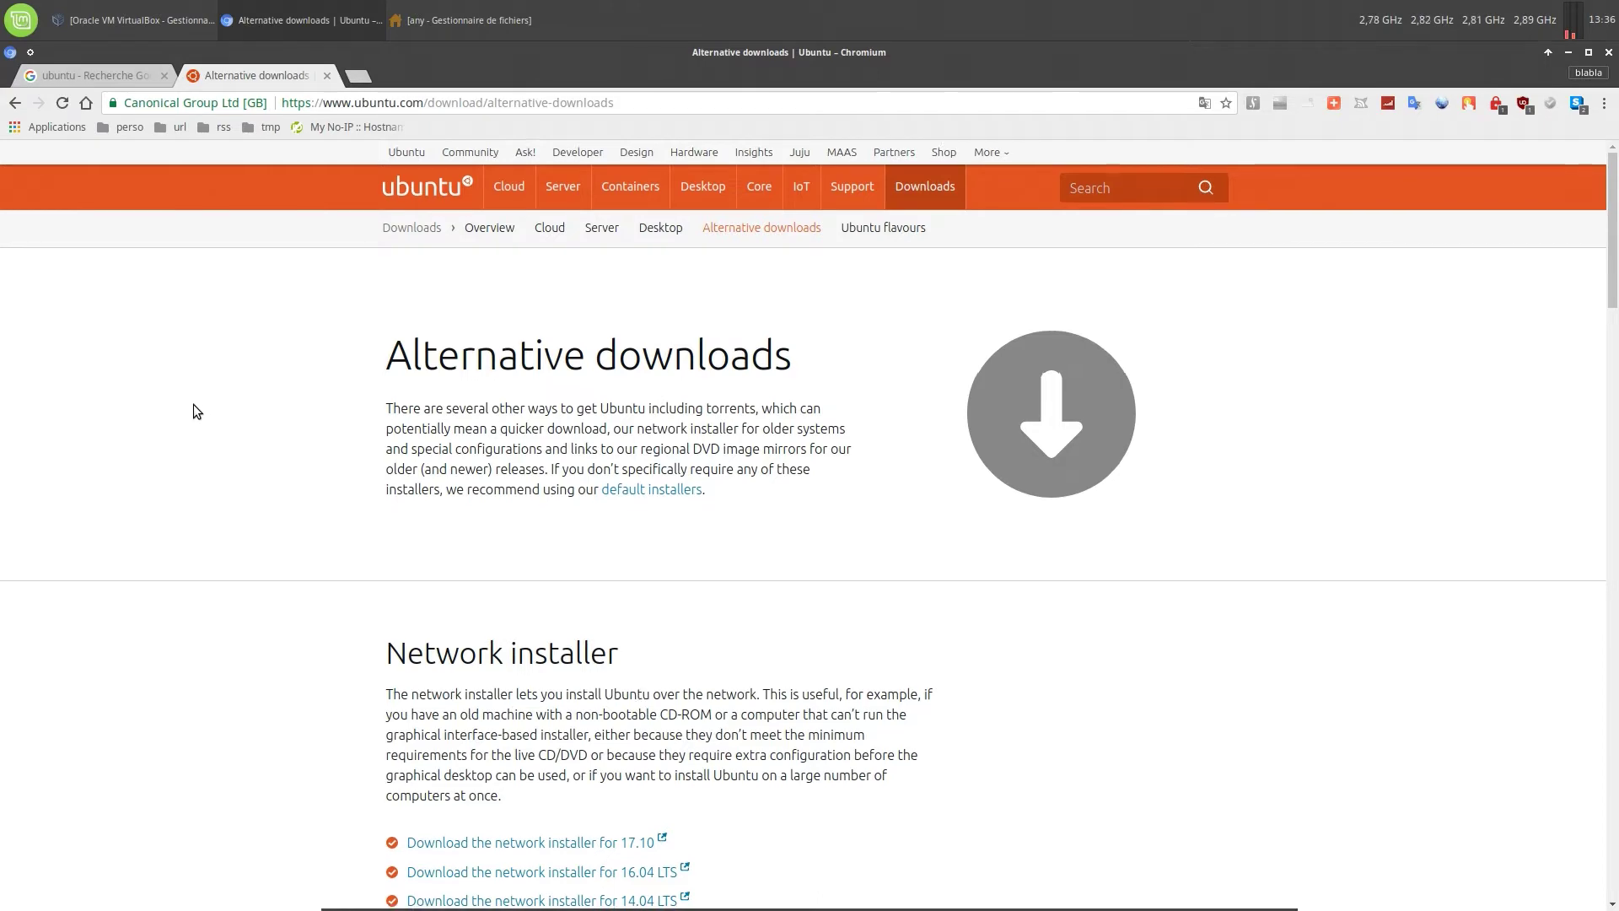
Scroll down to the BitTorrent images section and close the Google search results tab
scroll(194, 404, "down", 4)
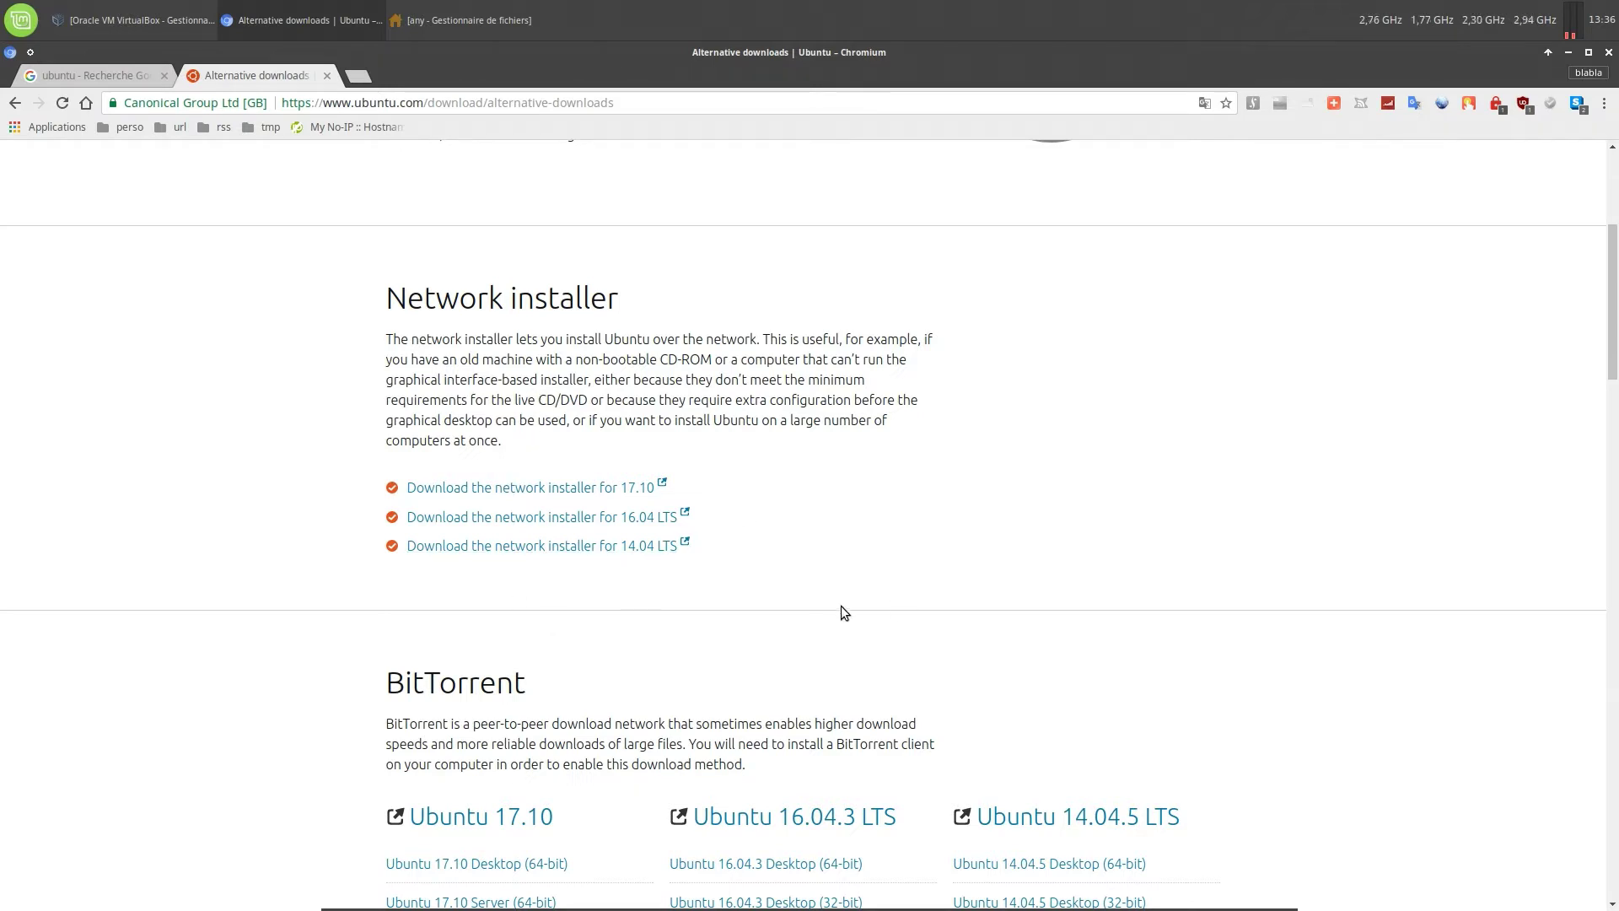
scroll(840, 604, "down", 5)
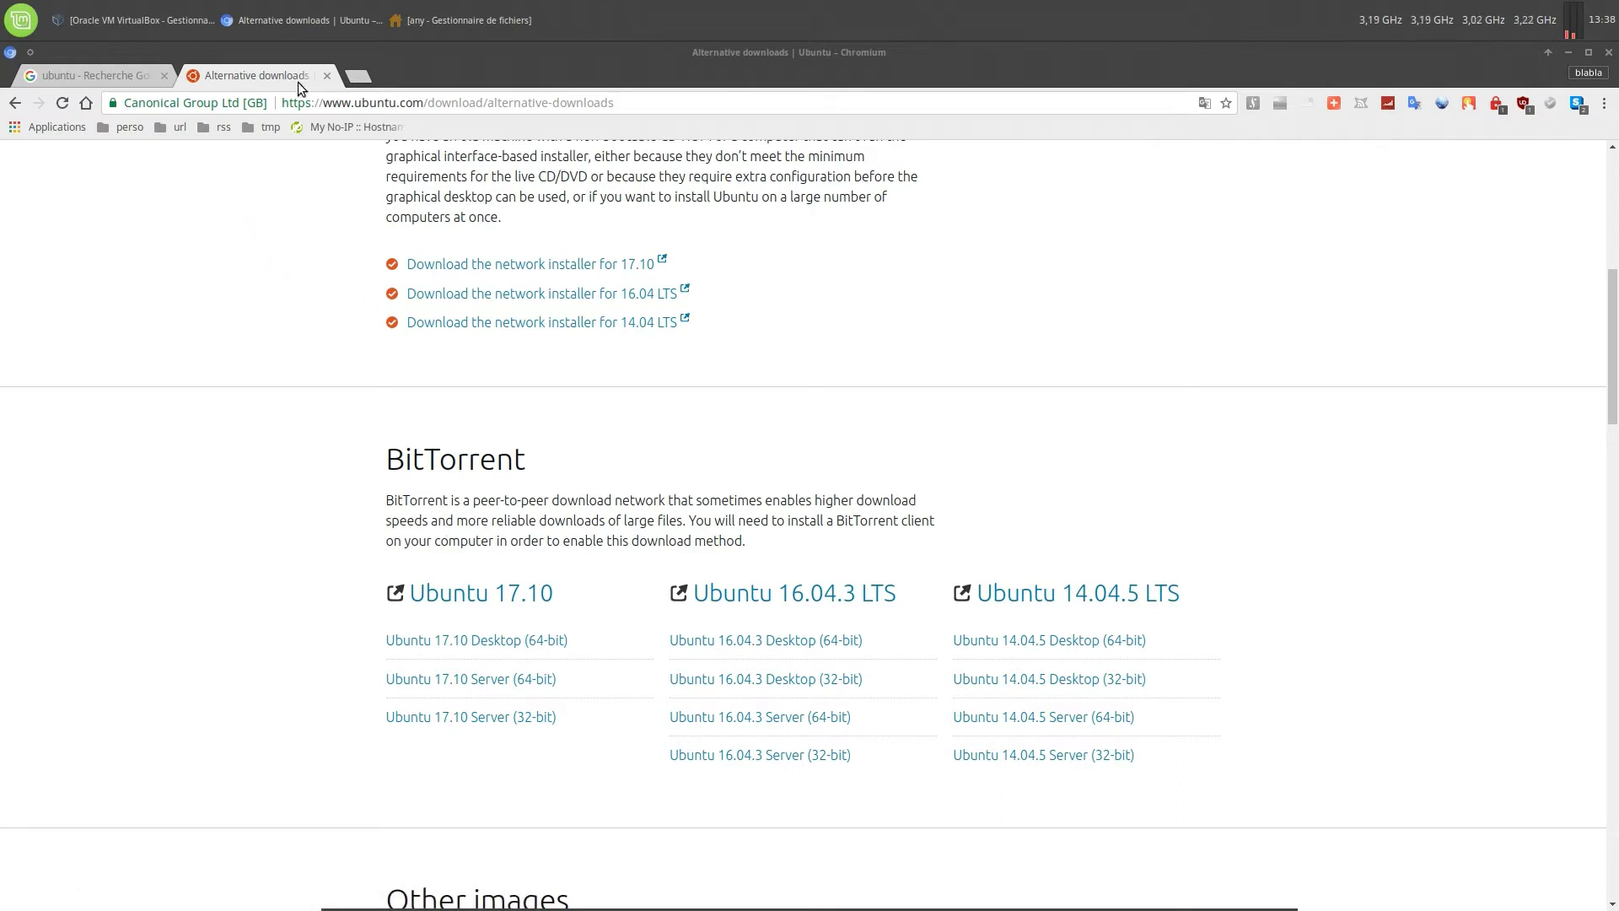
left_click(164, 76)
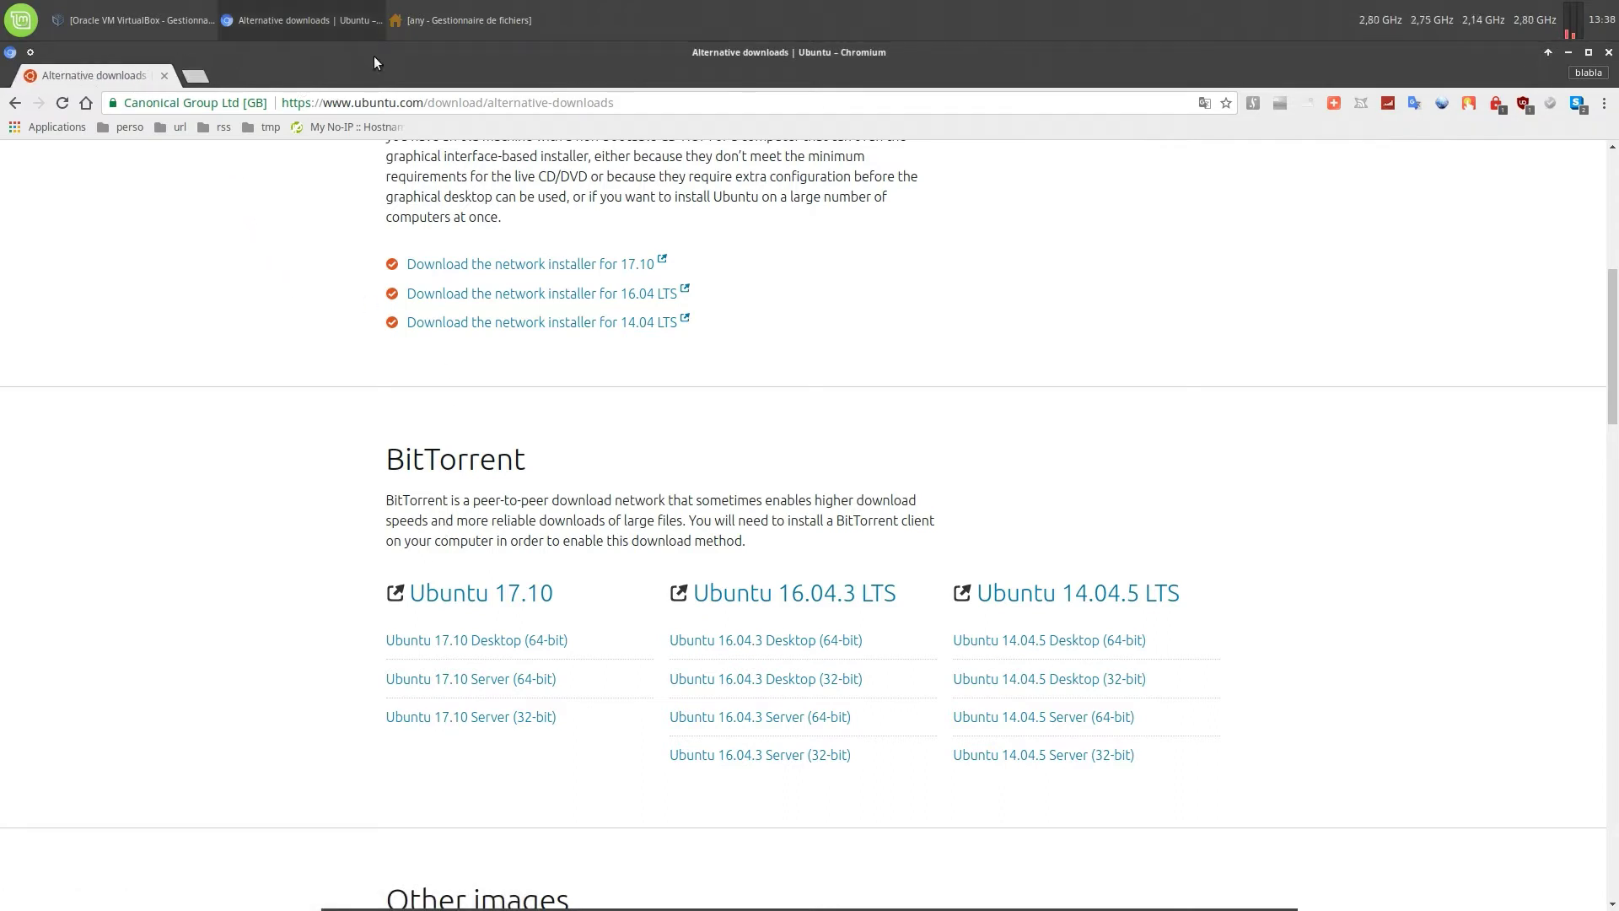
In the file manager, open Téléchargements > iso and select ubuntu-17.10-server-i386.iso
left_click(447, 37)
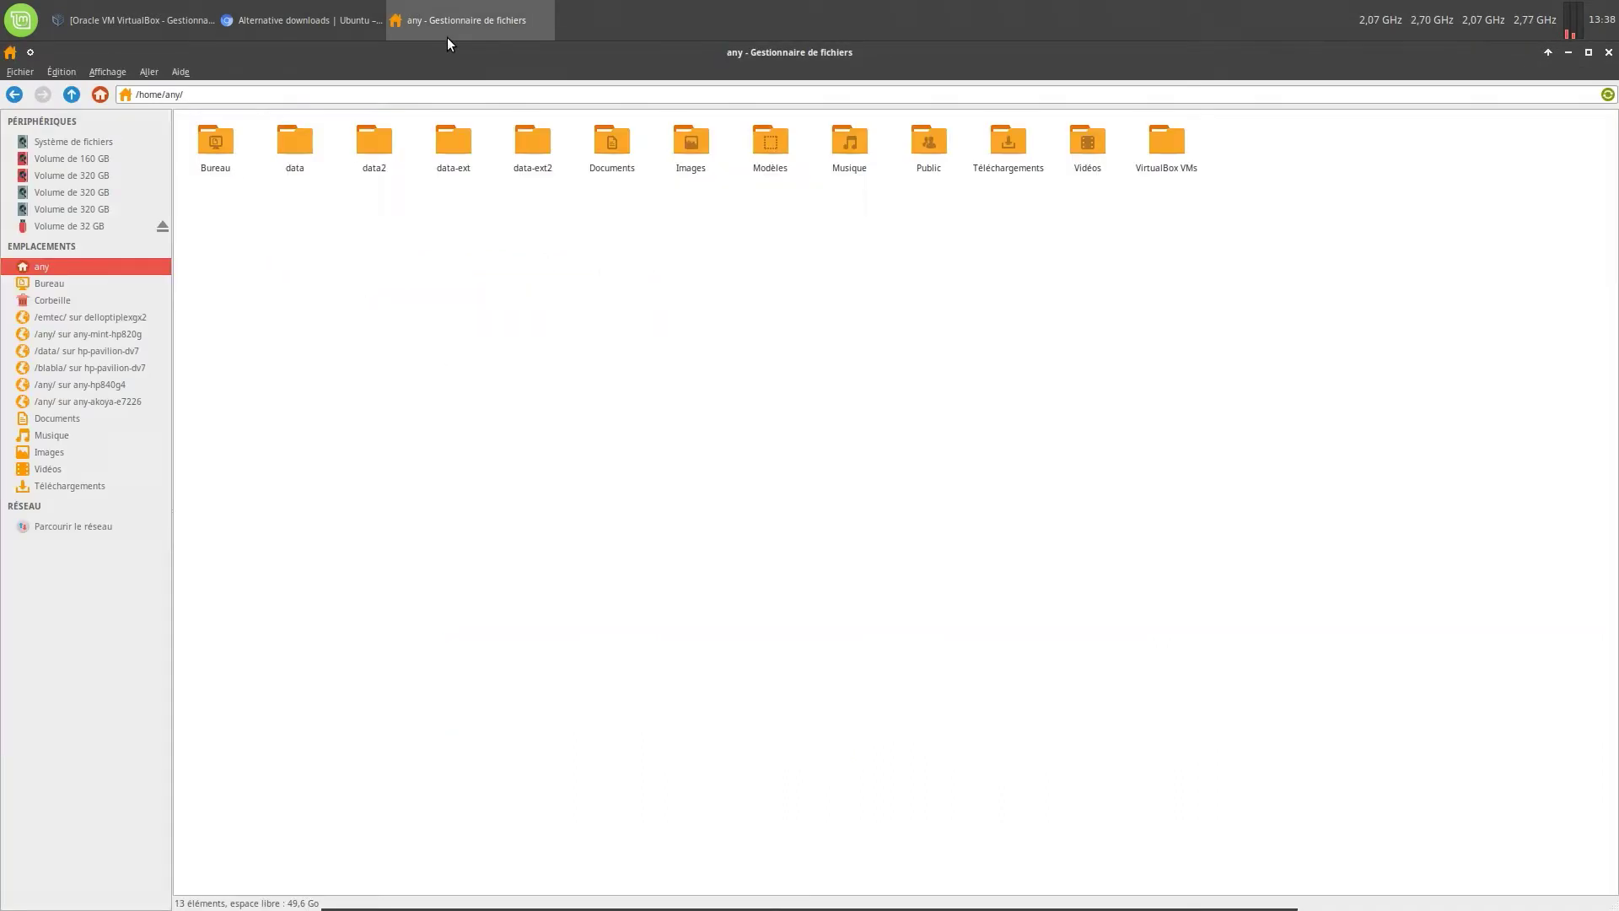
double_click(997, 144)
double_click(204, 145)
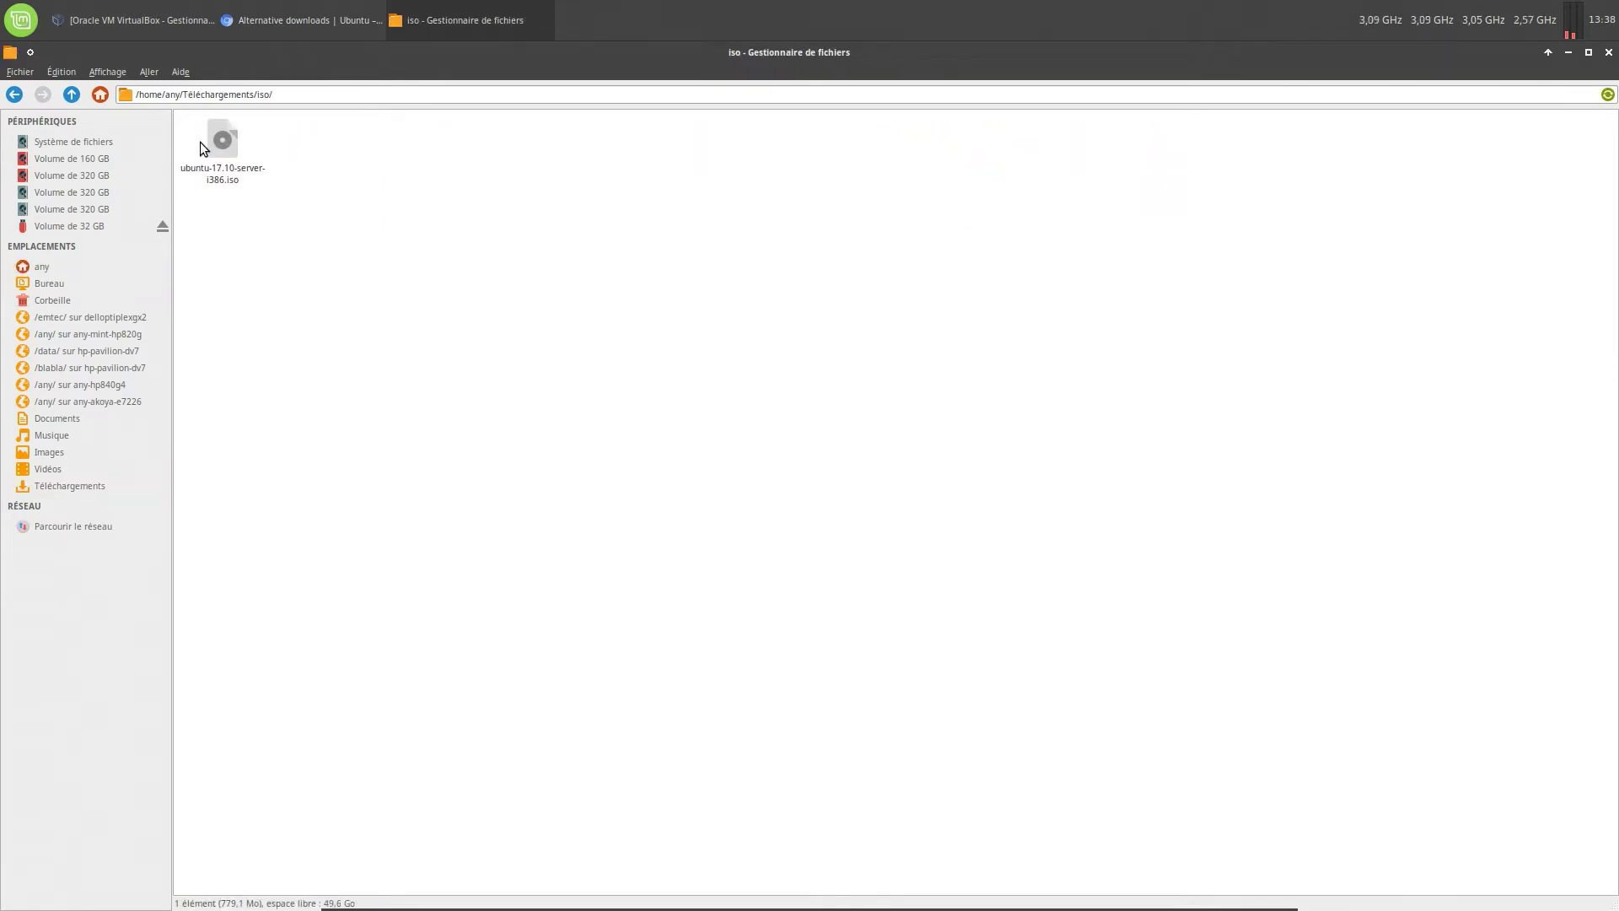
left_click(230, 179)
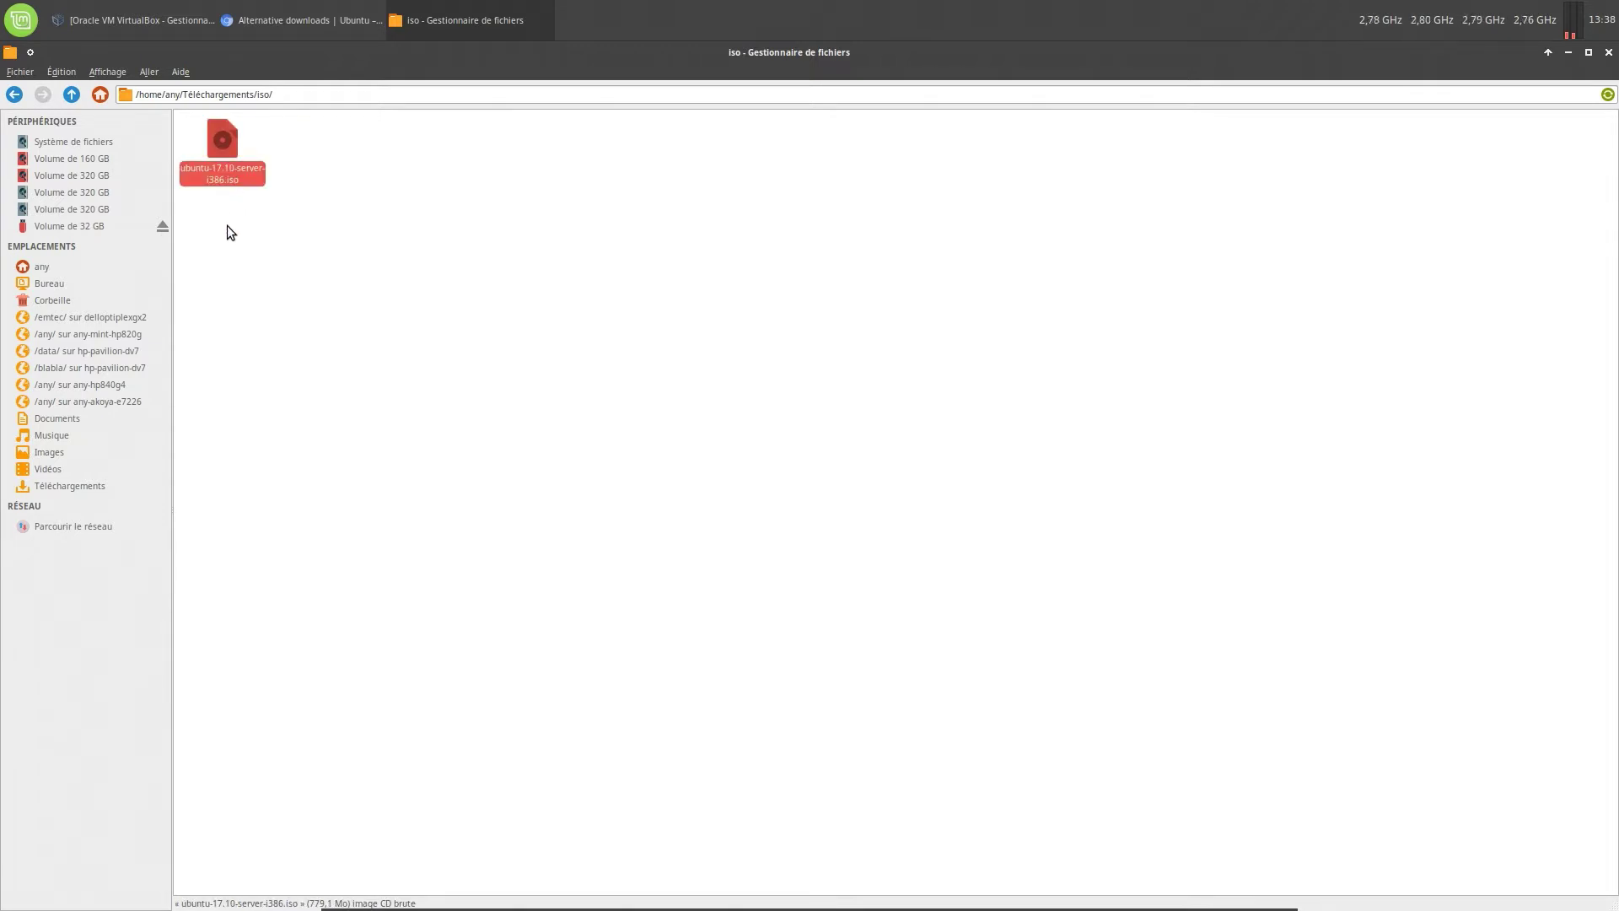
Copy the ISO's name from its Propriétés window, close it, and return to the home folder
right_click(230, 179)
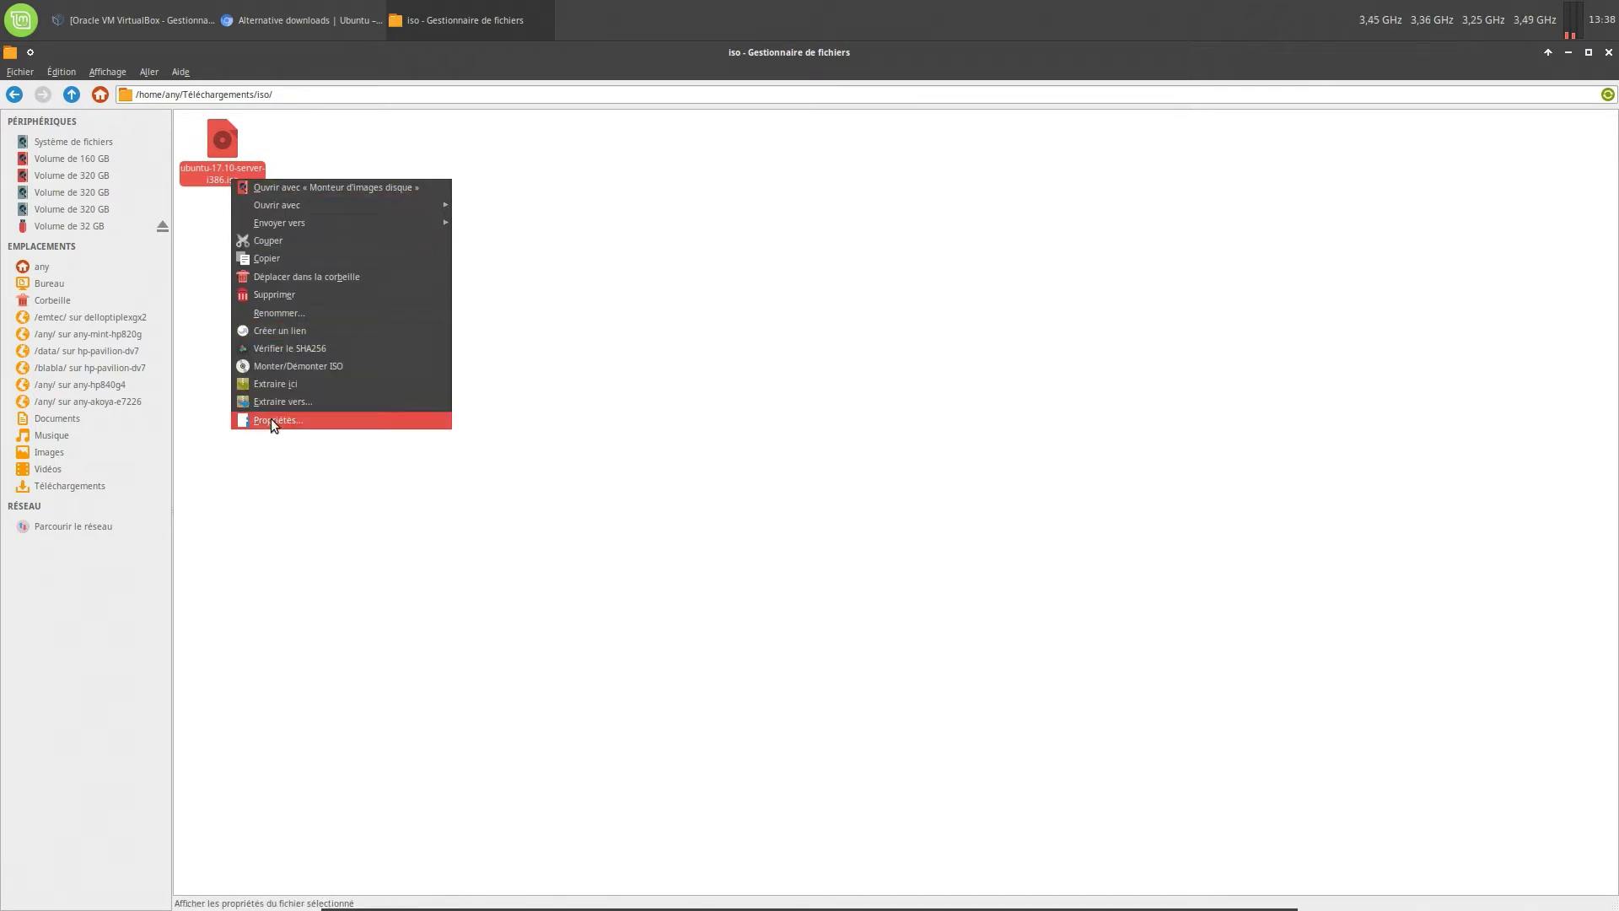
left_click(307, 417)
key("ctrl+c")
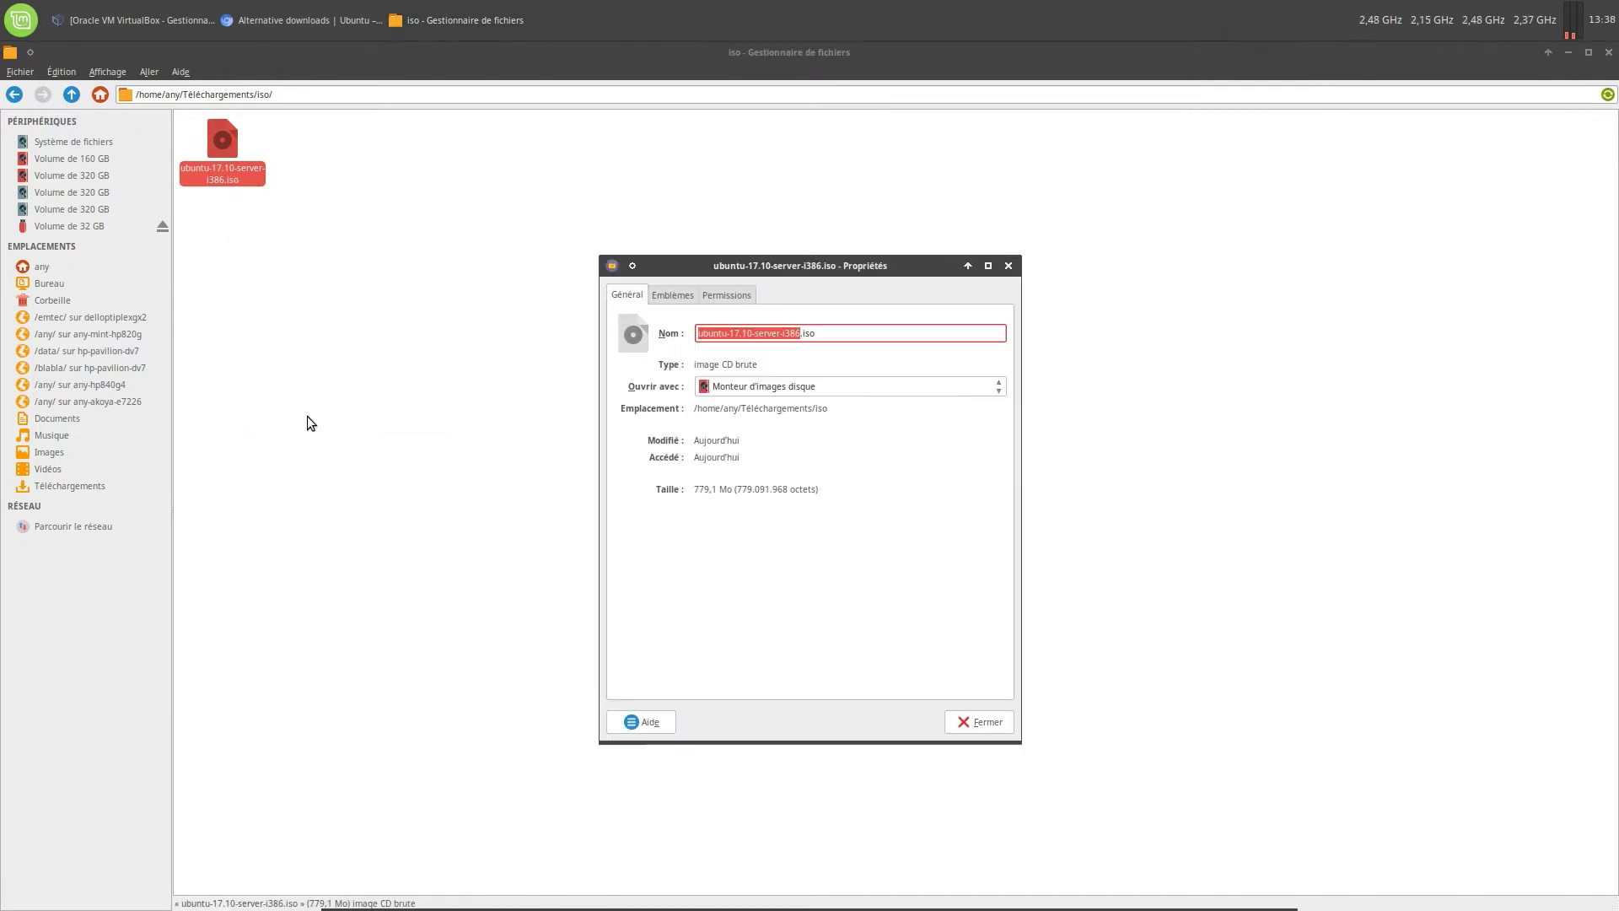
right_click(772, 335)
left_click(797, 363)
left_click(974, 722)
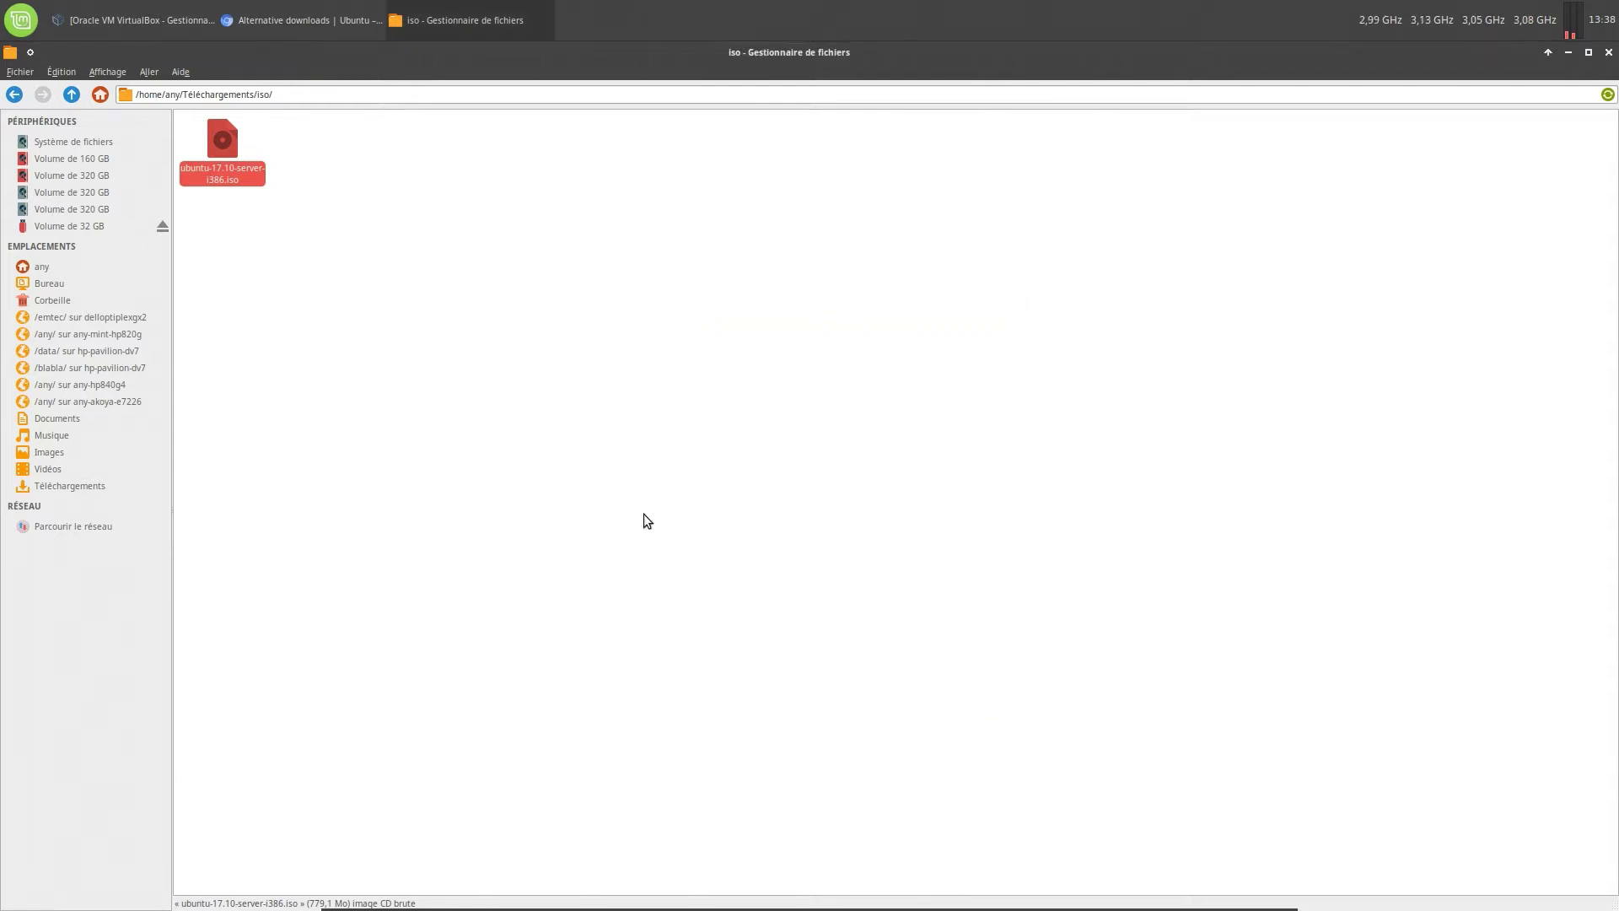
left_click(47, 268)
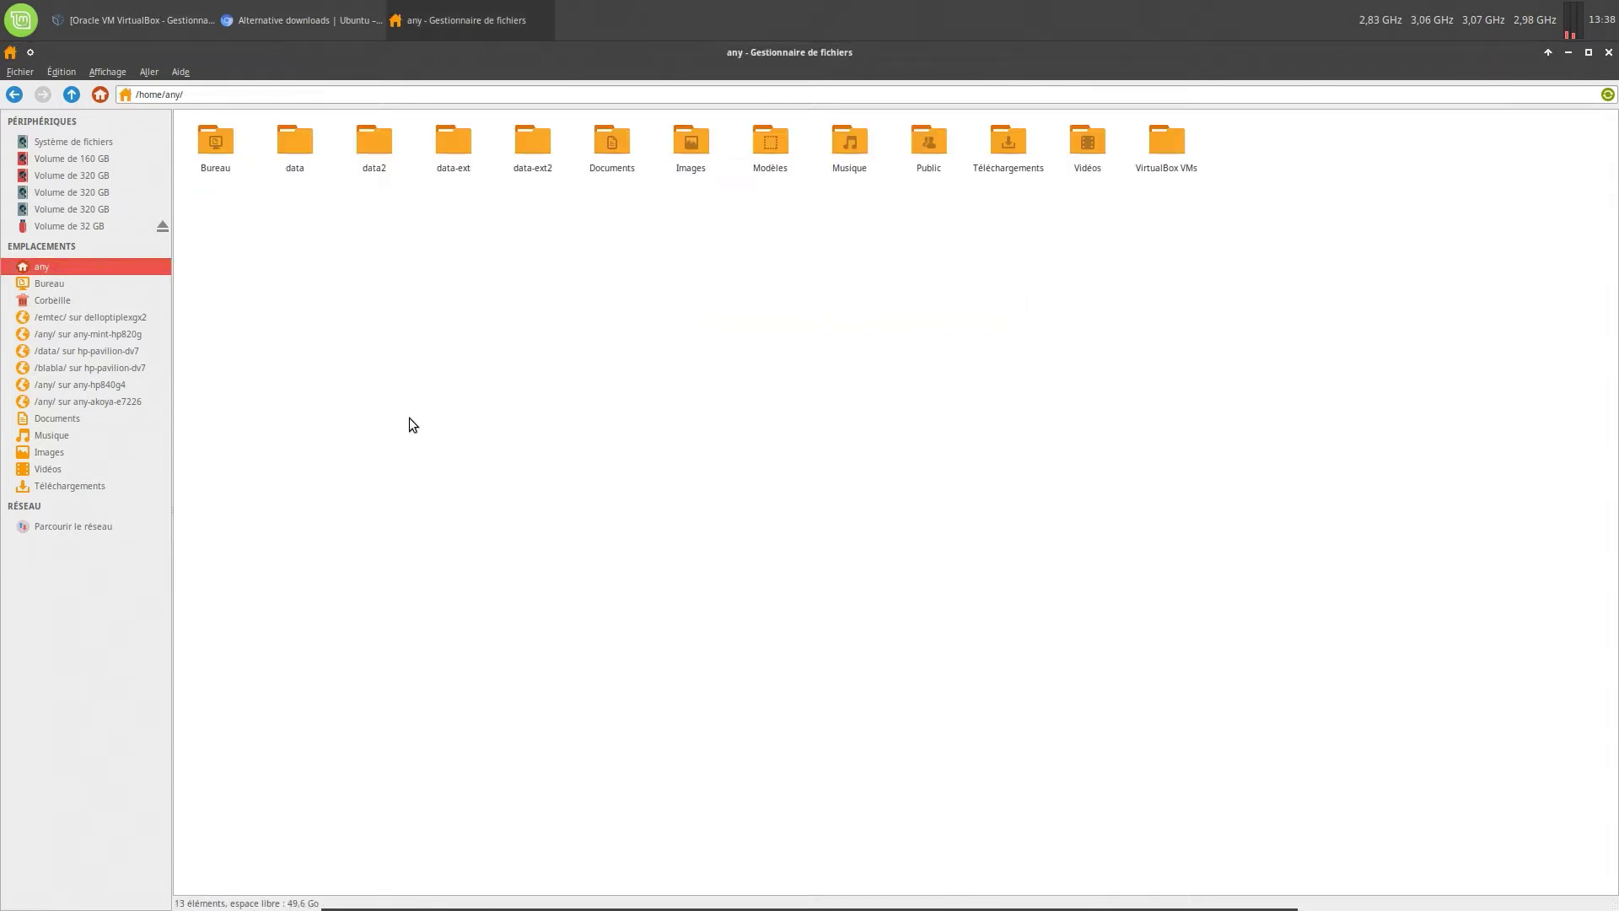
Start a new VirtualBox machine named ubuntu-17.10-desktop-i386 by pasting and editing the ISO name
left_click(118, 22)
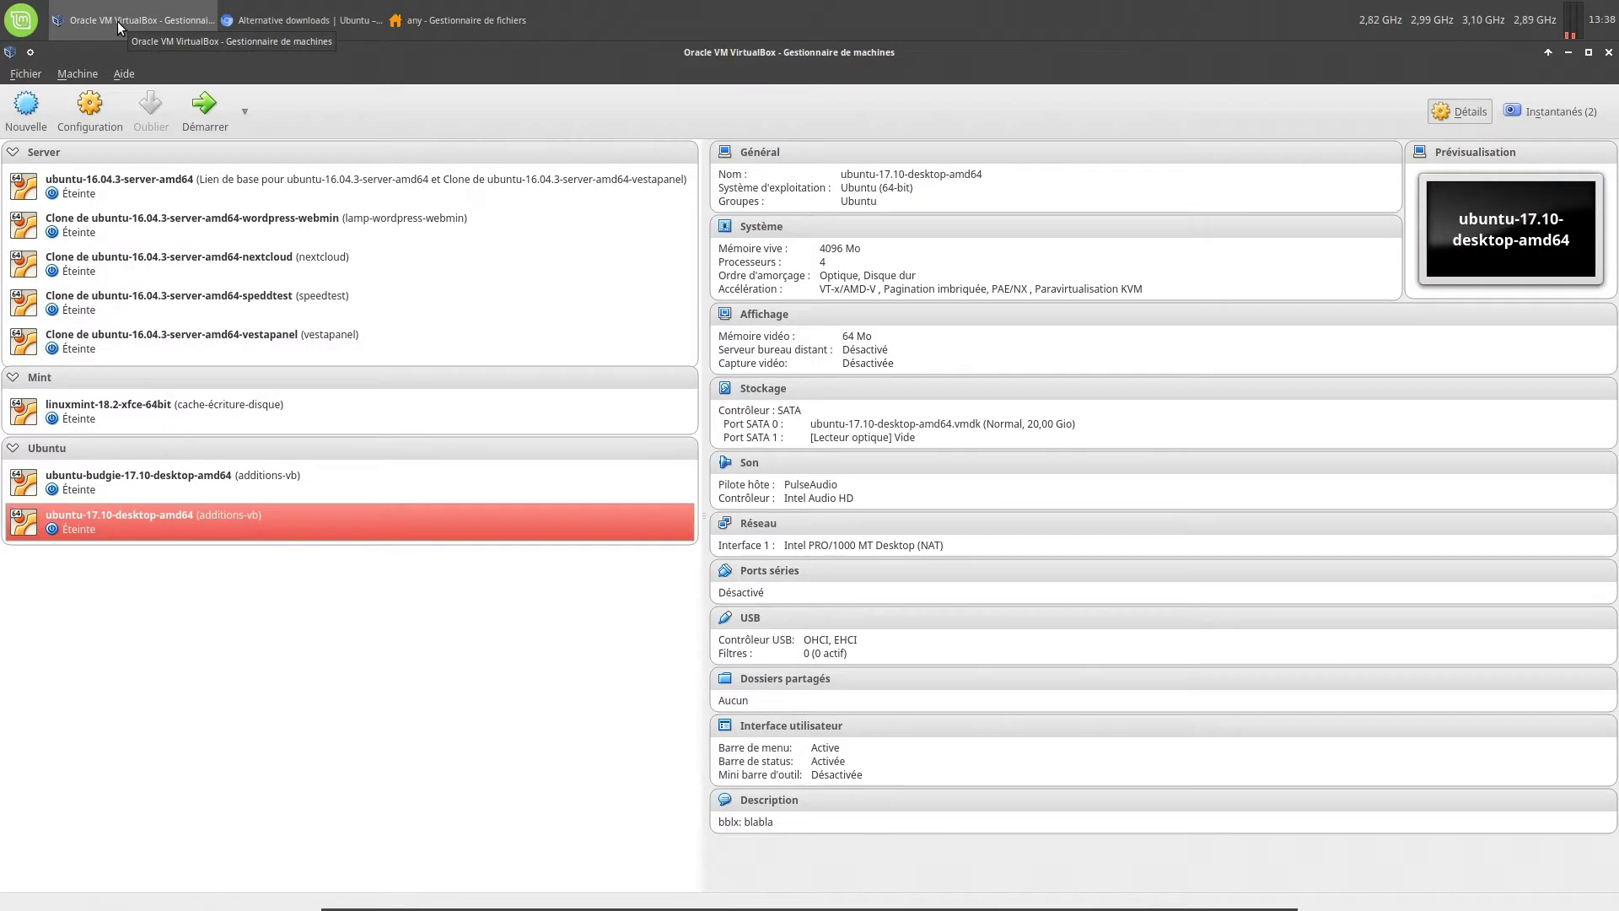
left_click(41, 117)
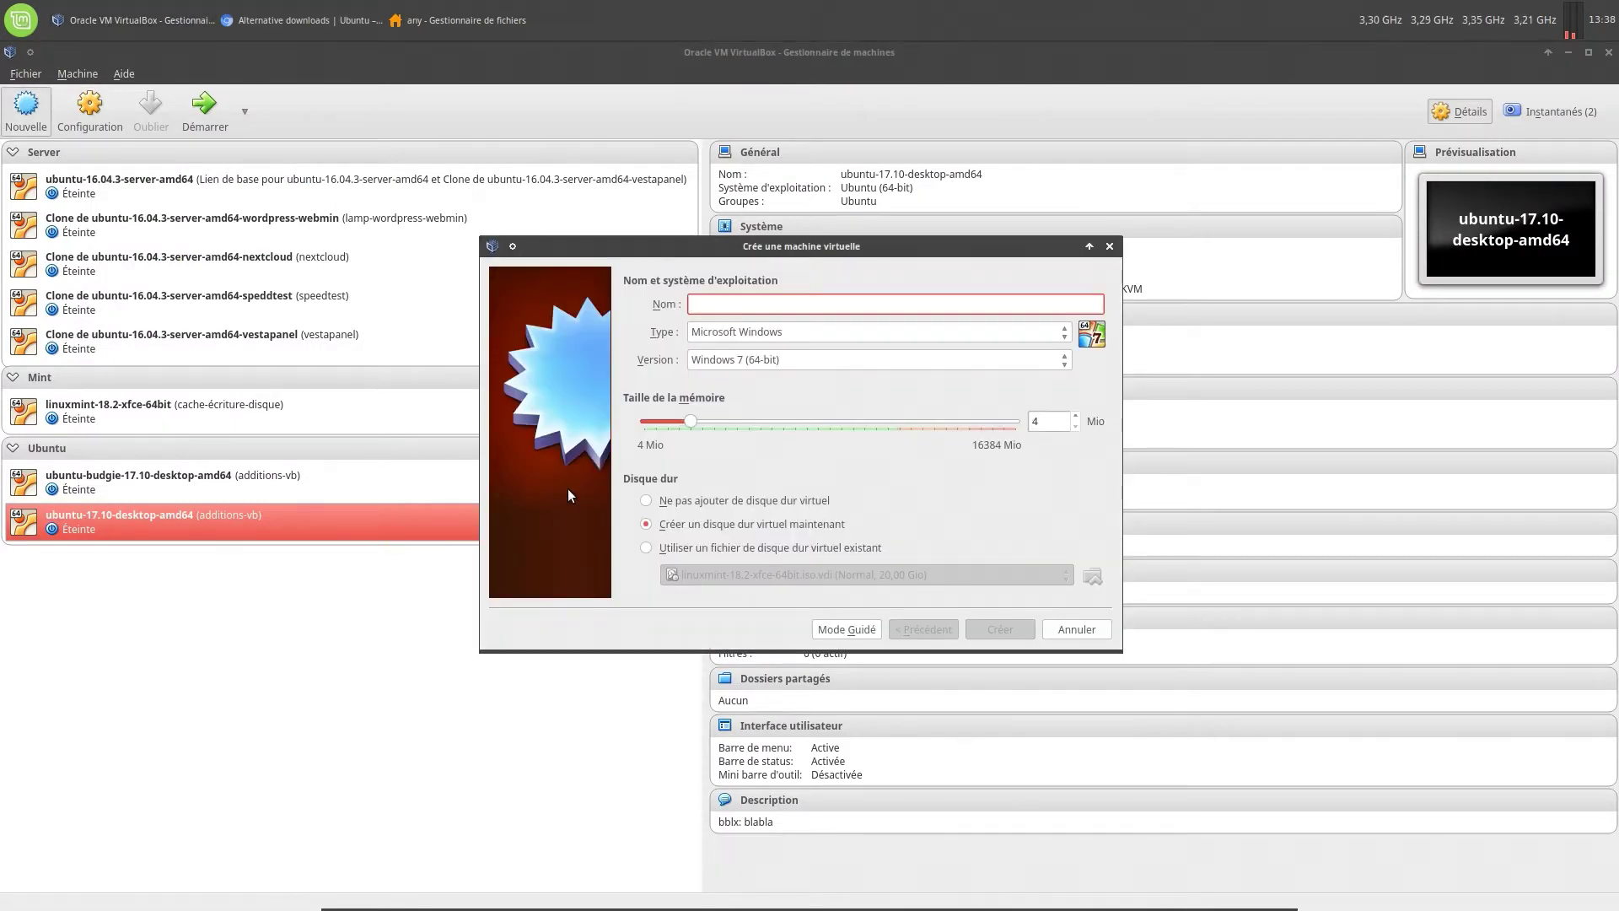
key("ctrl+v")
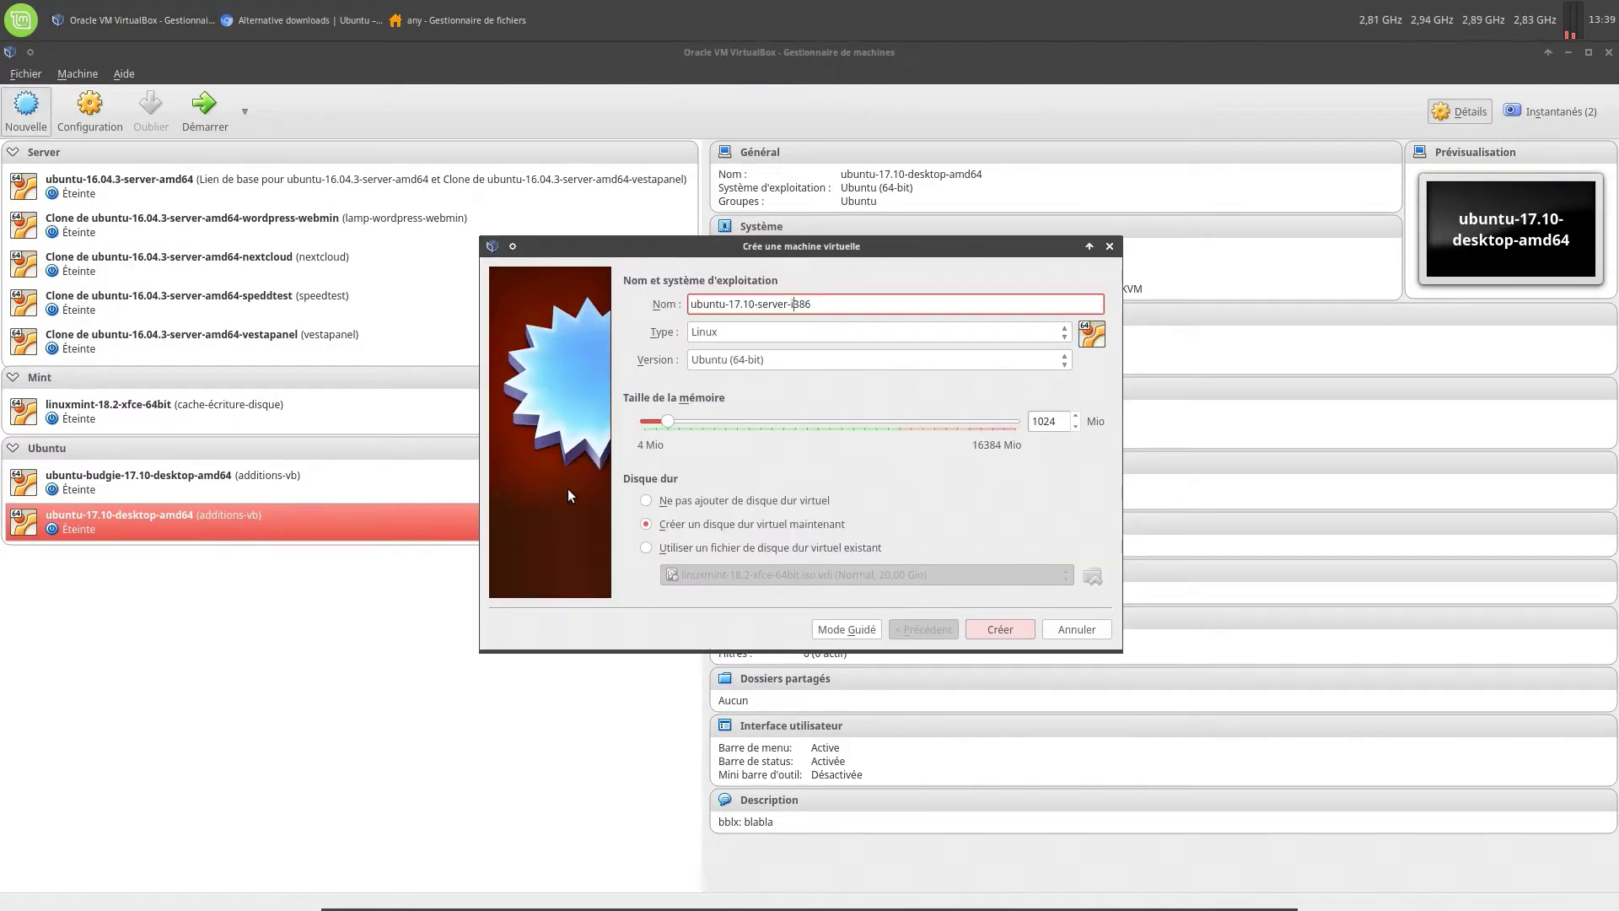
key("BackSpace")
key("BackSpace")
key("BackSpace")
key("BackSpace")
key("BackSpace")
key("BackSpace")
type("desktop")
Set the version to Ubuntu (32-bit) and the memory to 2048 MB
left_click(877, 359)
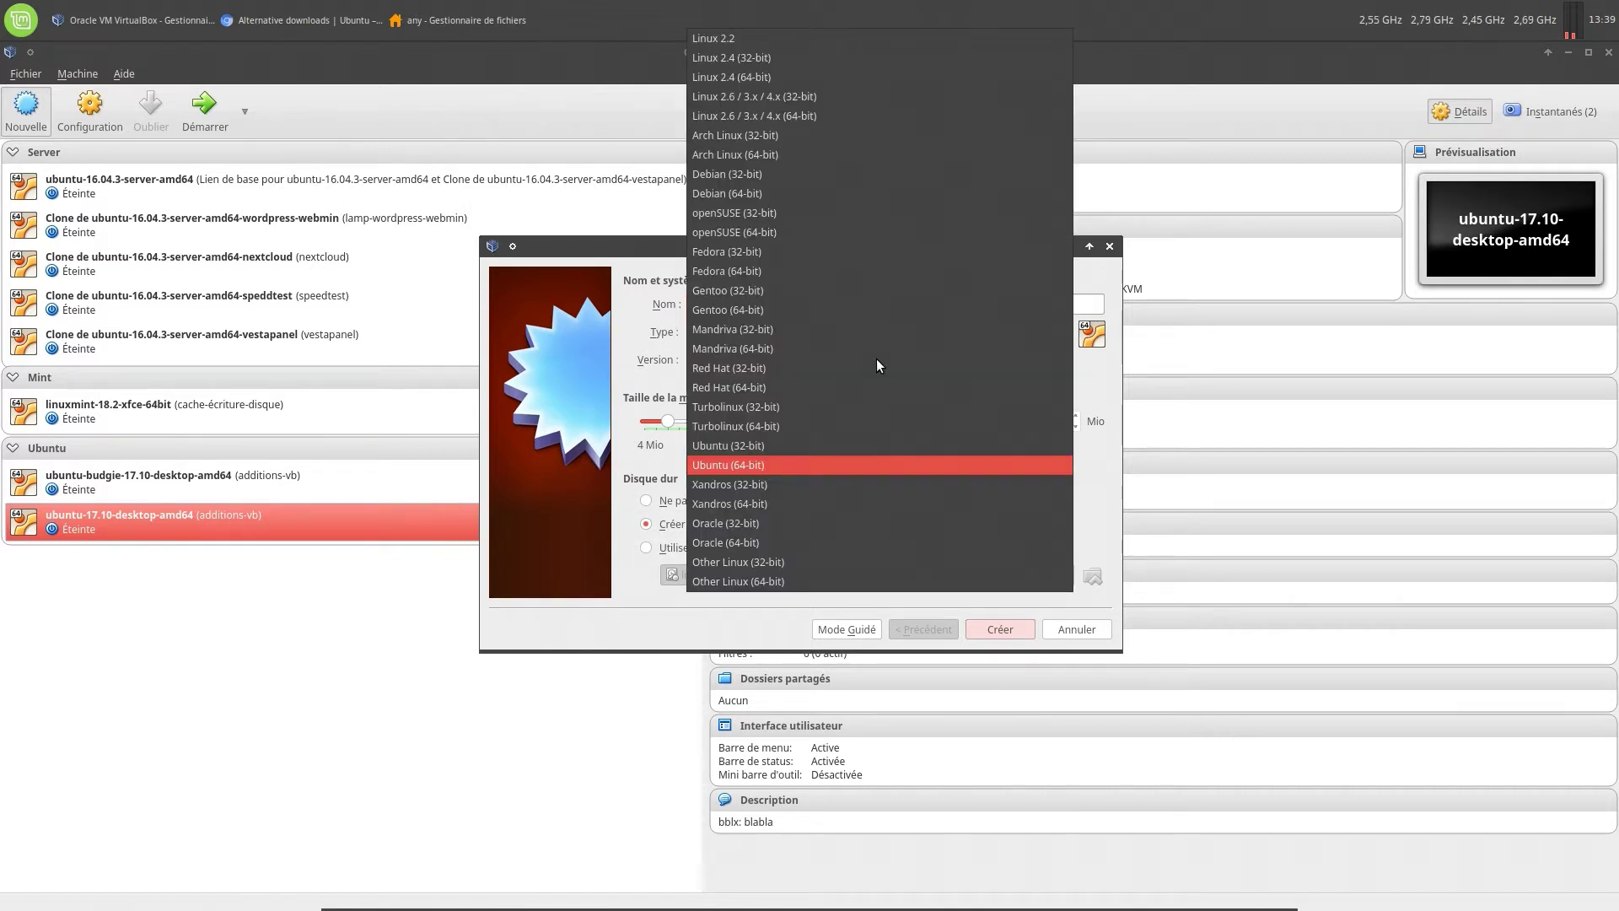
left_click(853, 448)
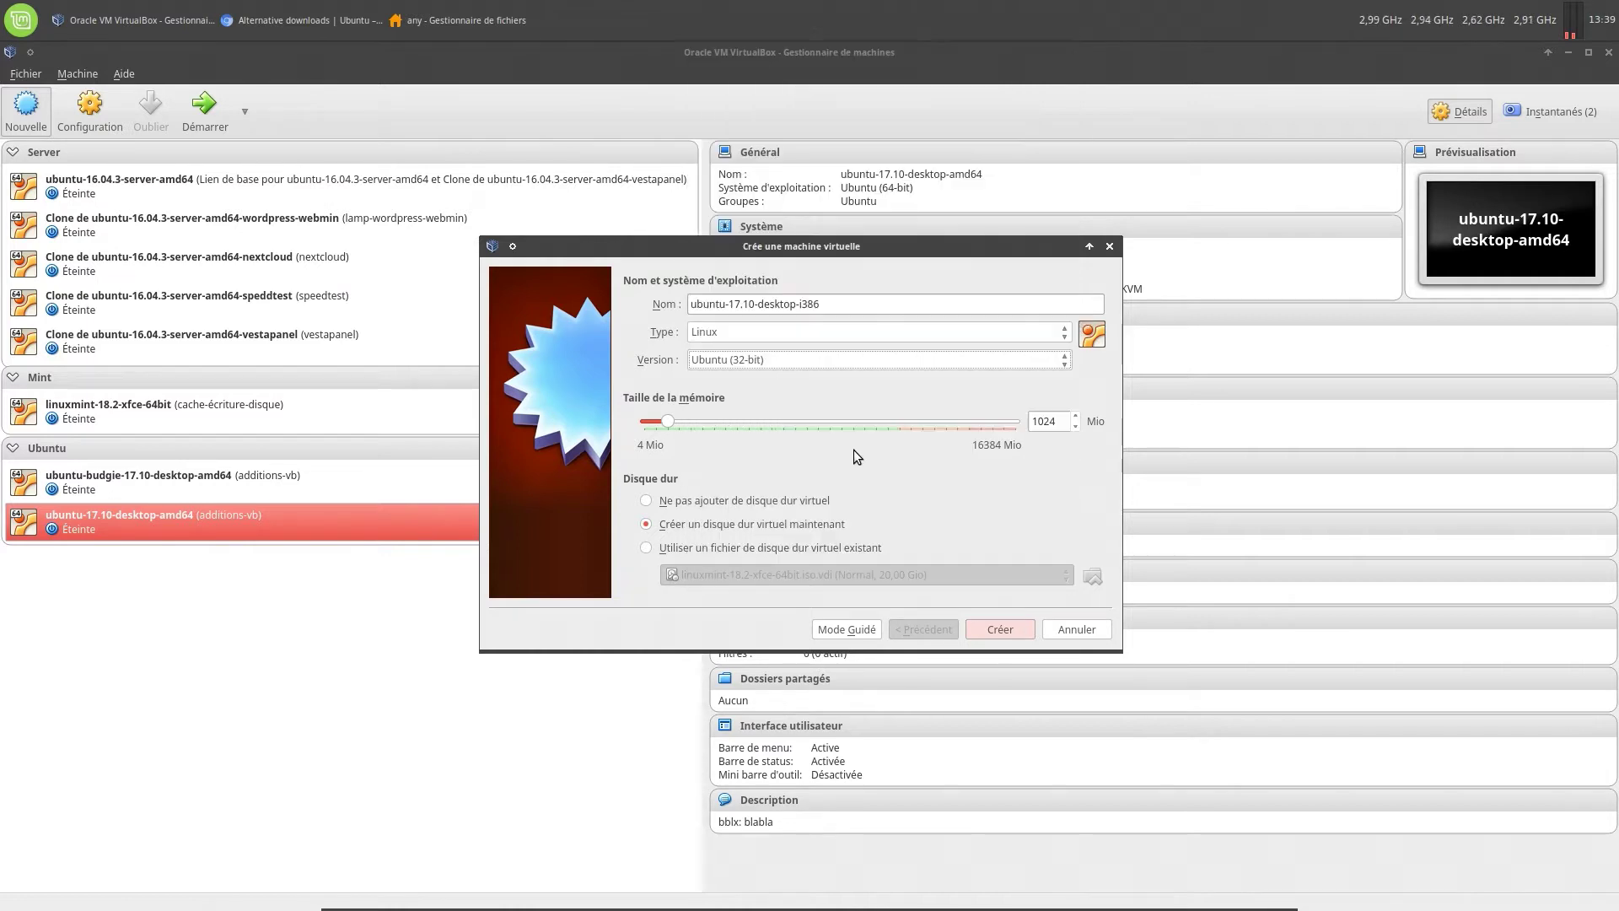
double_click(1059, 420)
type("2")
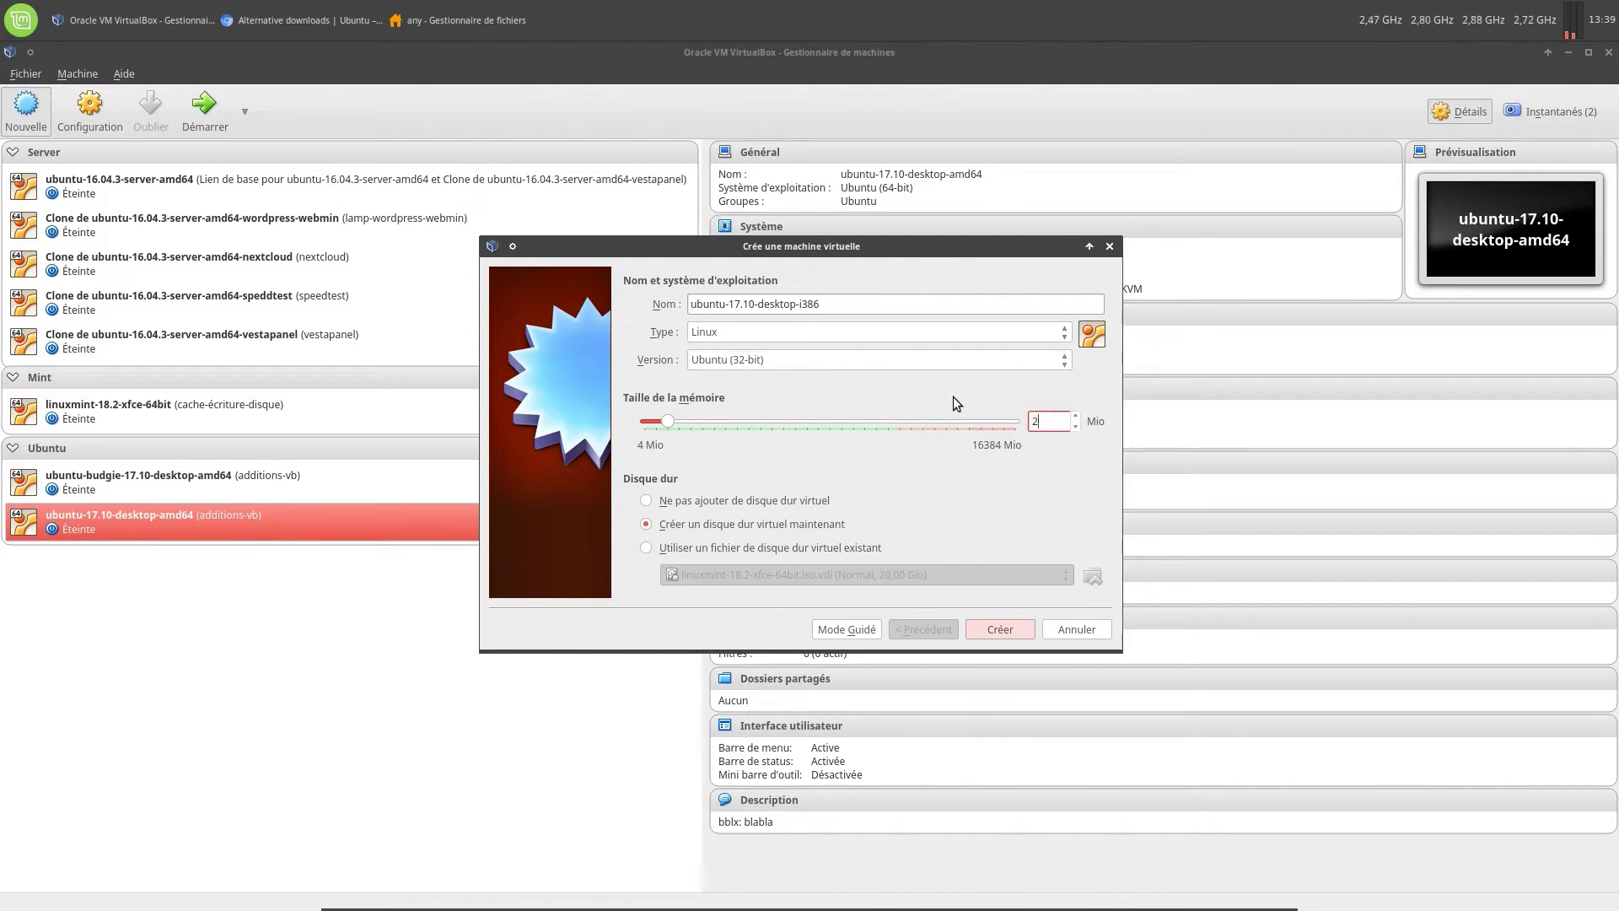
type("048")
Create the machine with a new 20 GB VMDK (Disque Virtuel Machine) hard disk
left_click(983, 627)
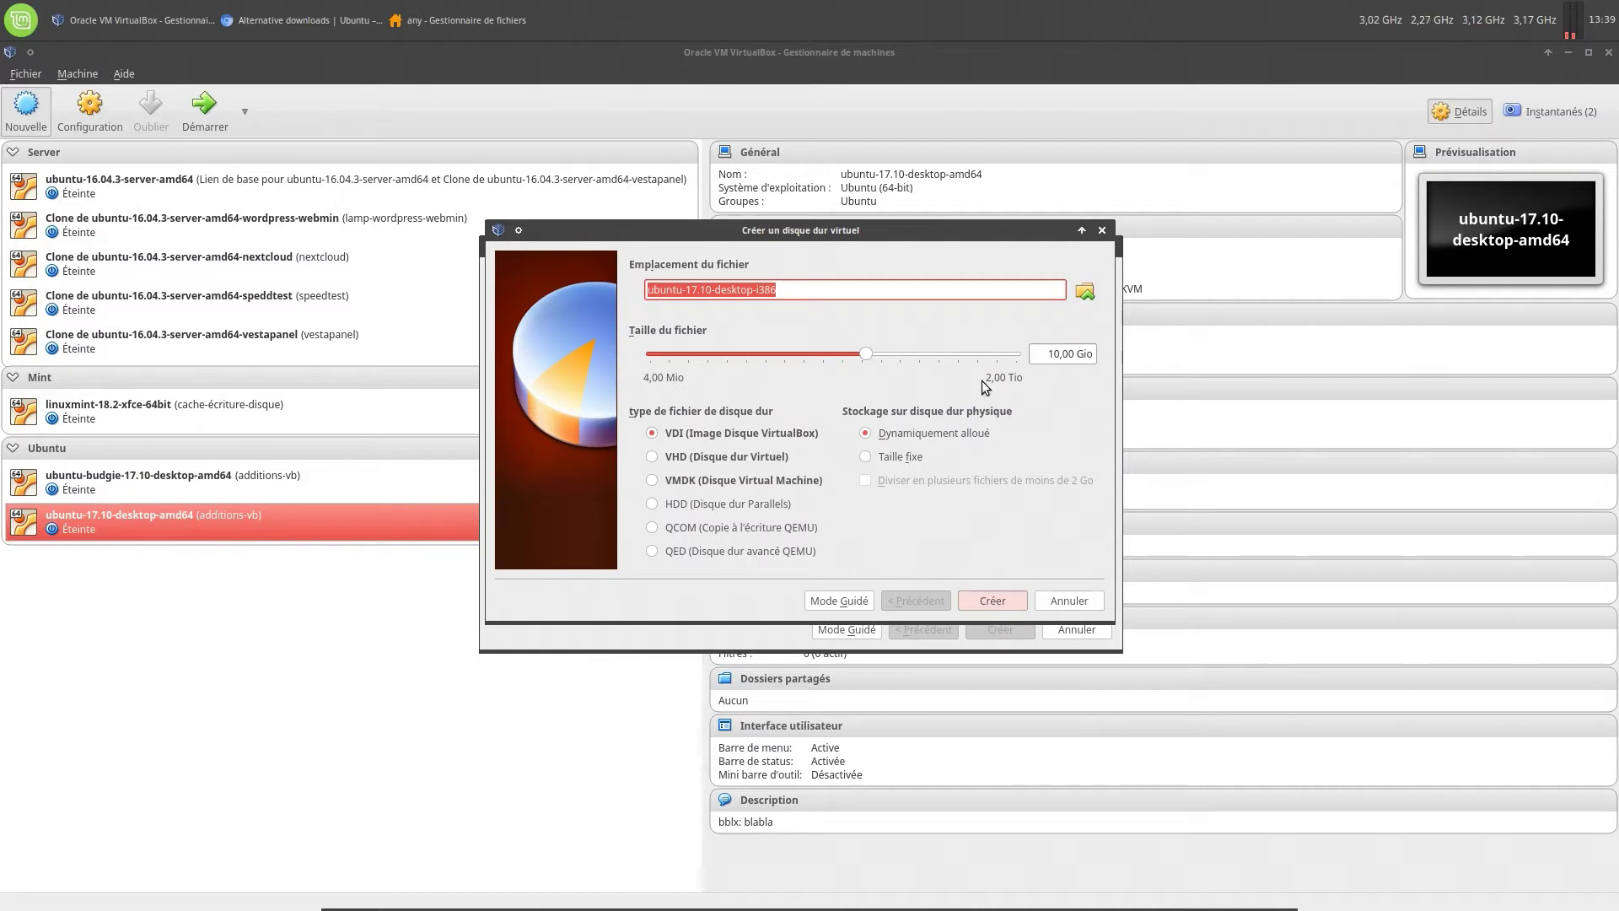
left_click(1042, 354)
key("Delete")
key("Delete")
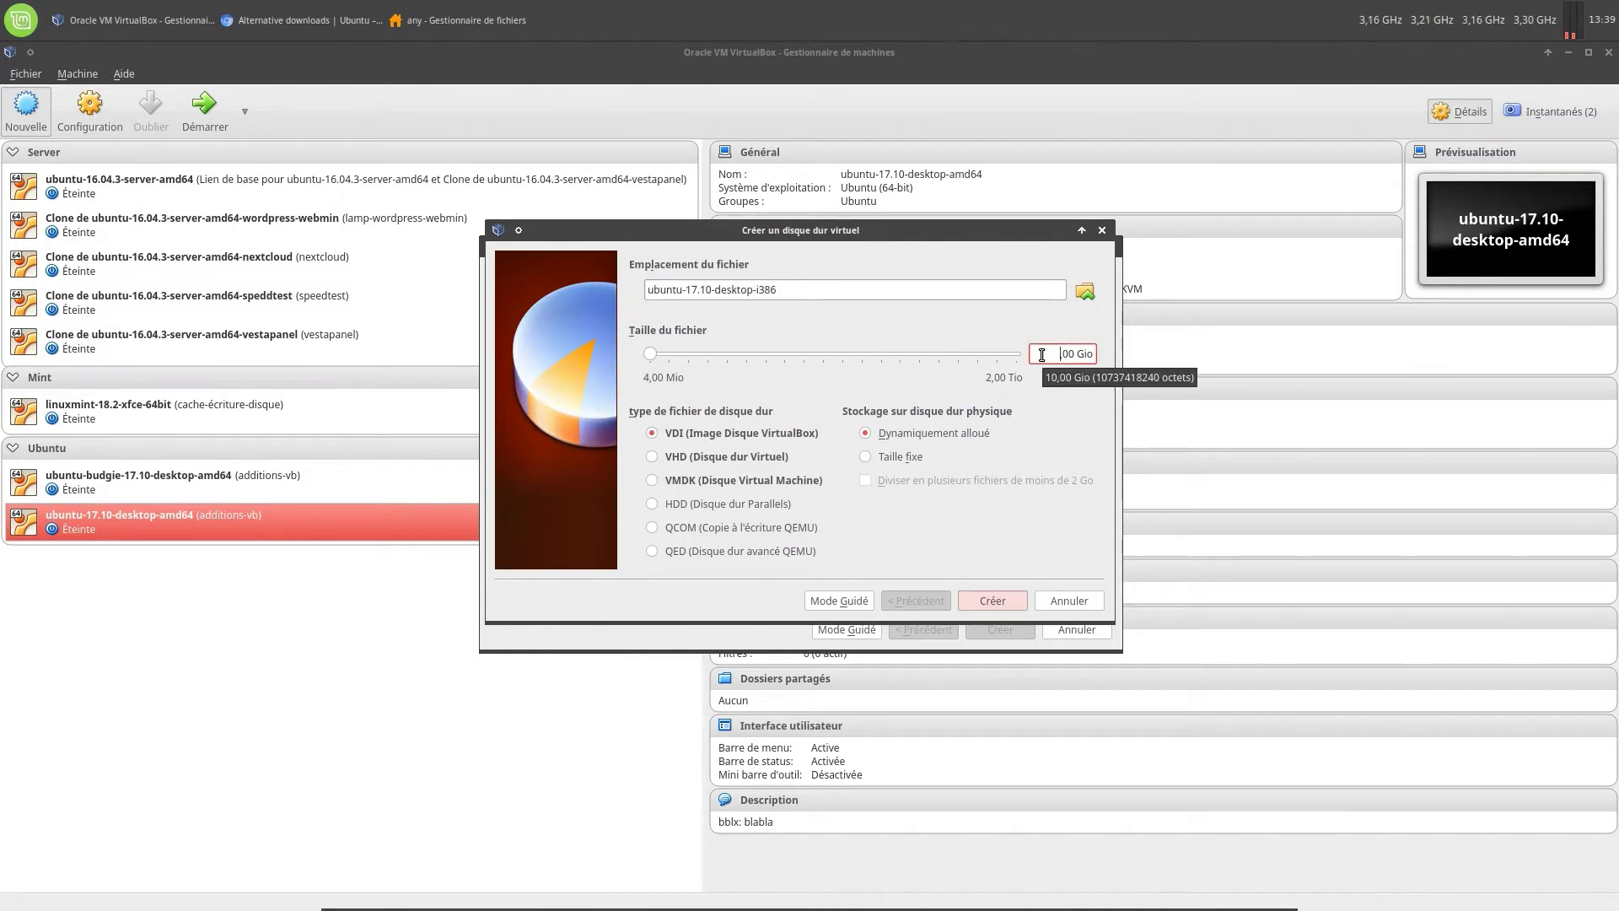
type("20")
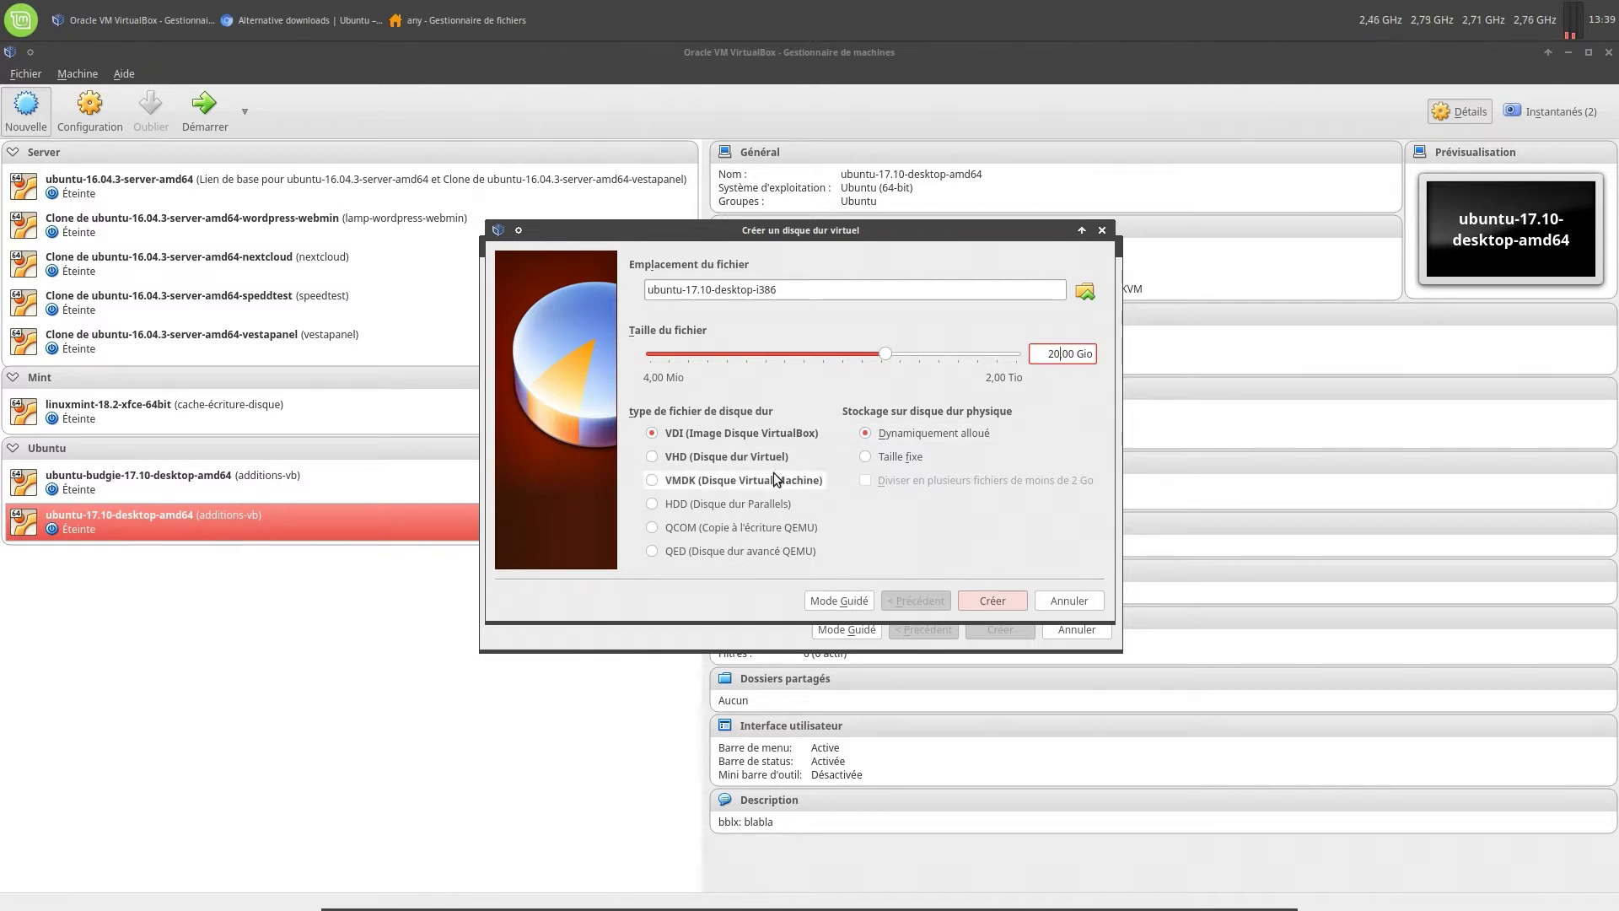
left_click(742, 480)
left_click(967, 600)
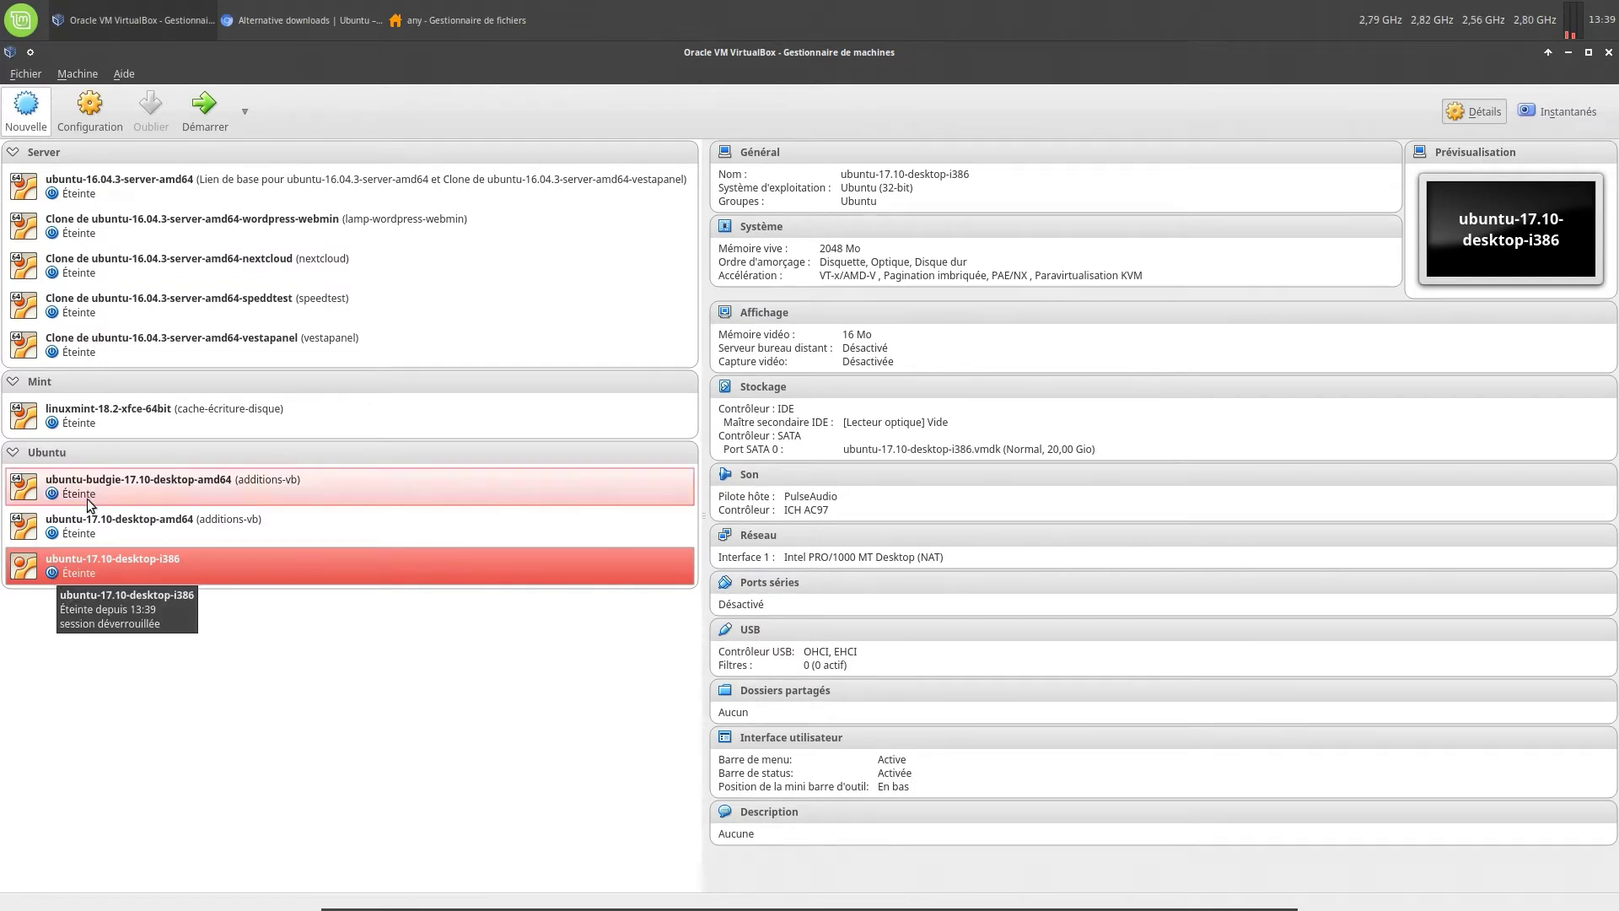
In the machine's Général > Avancé settings, set shared clipboard and drag-and-drop to Bidirectionnel
left_click(80, 123)
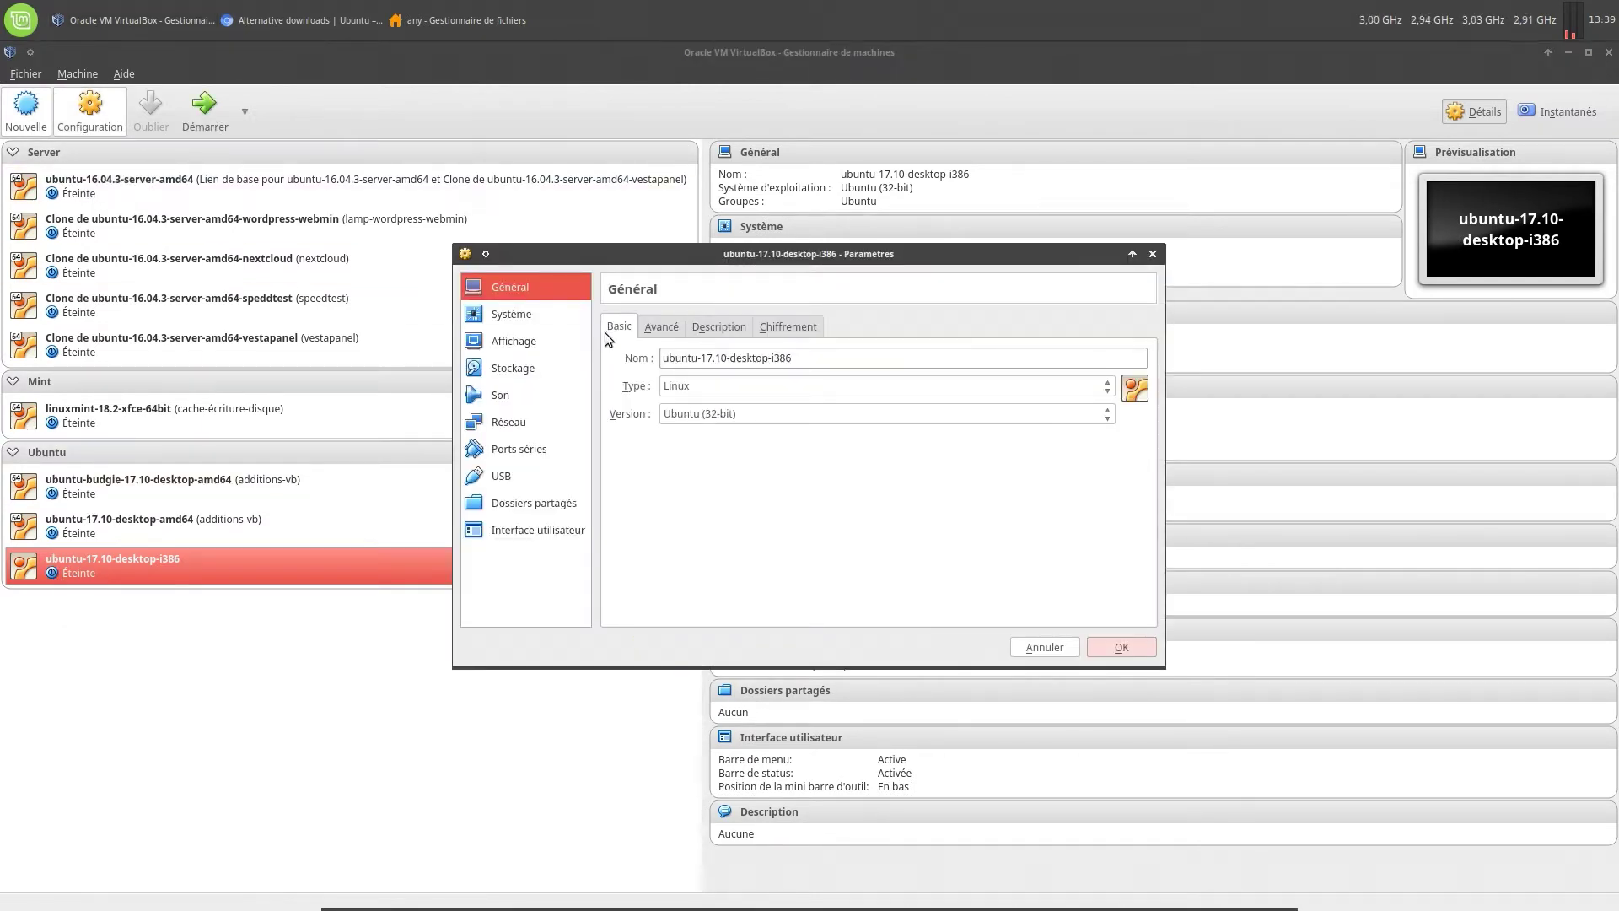
left_click(659, 326)
left_click(778, 385)
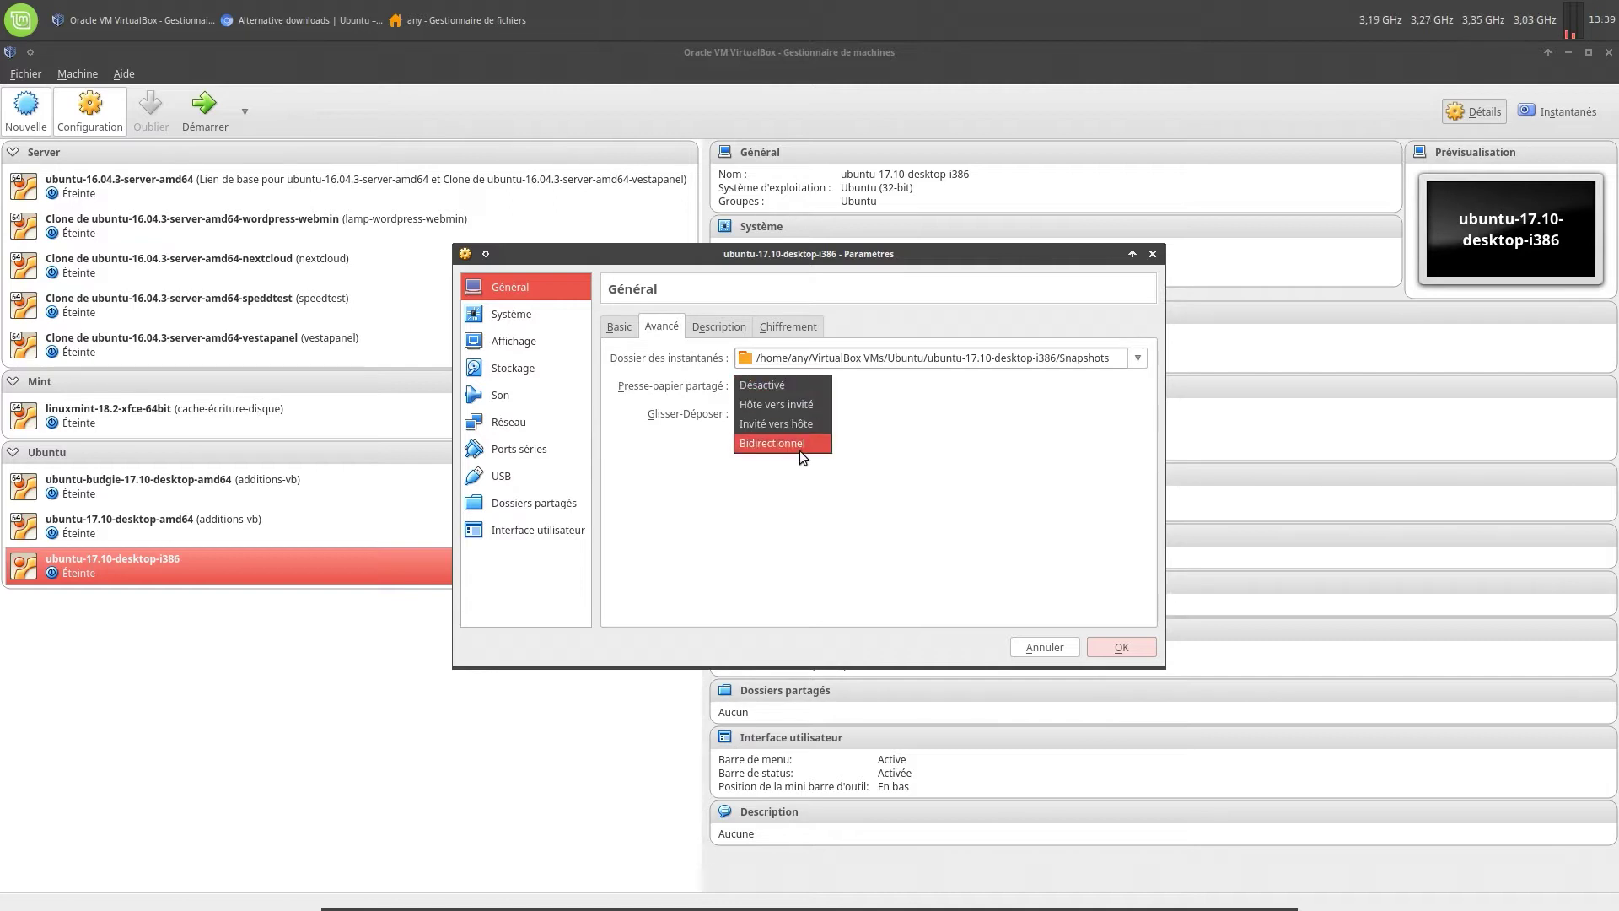
left_click(800, 446)
left_click(783, 415)
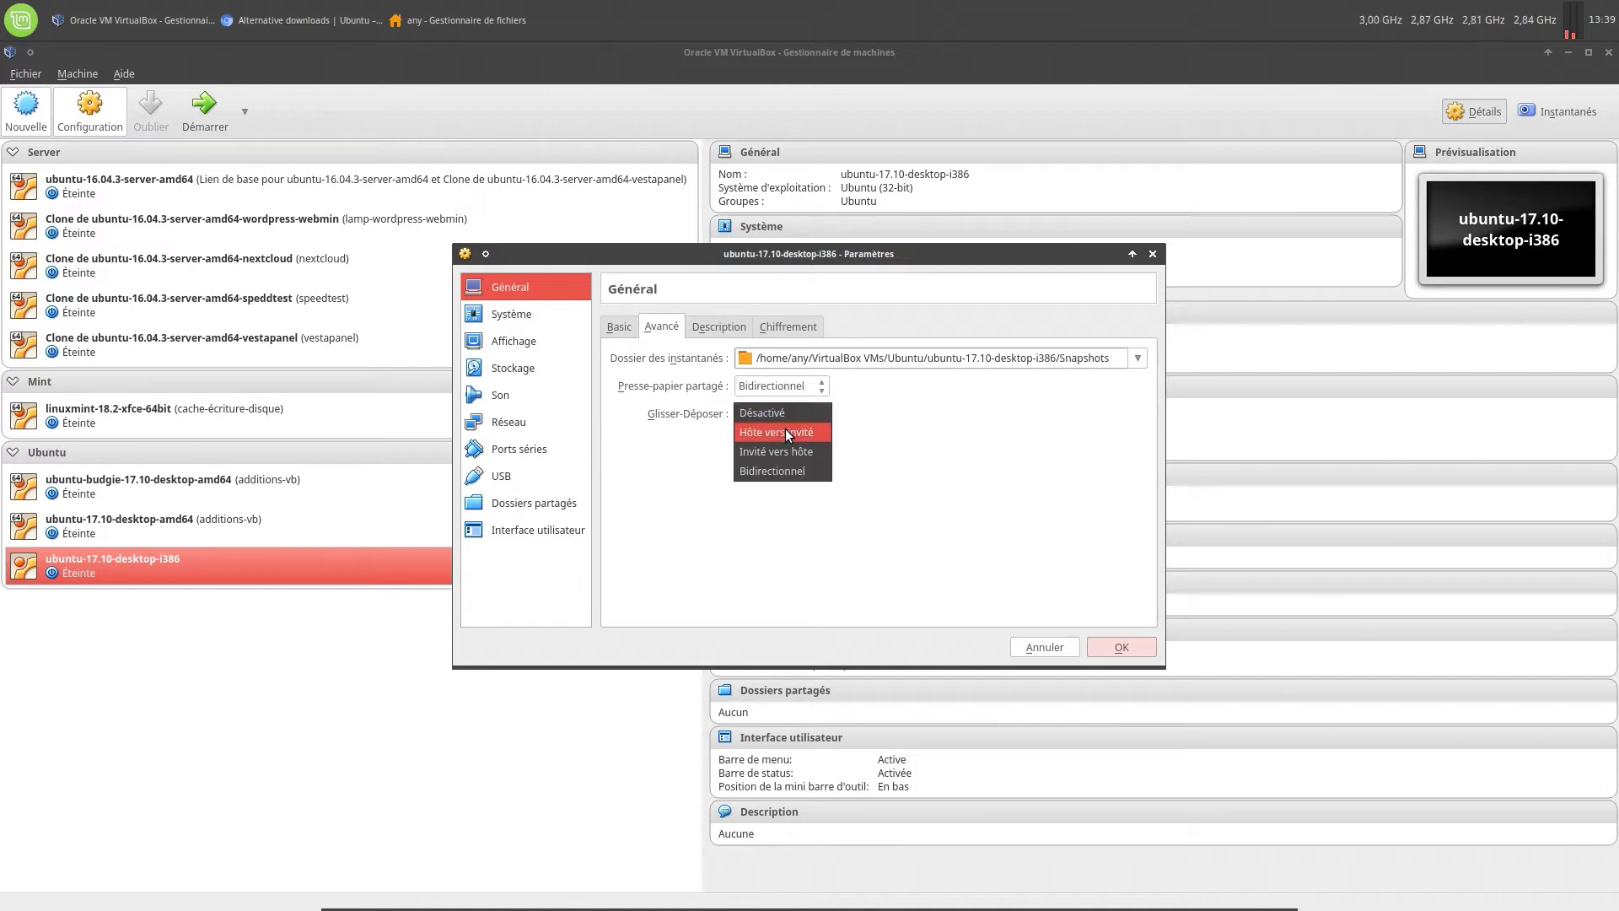
left_click(791, 472)
Enter the description 'bblx: blabla' and review the Chiffrement tab
left_click(719, 324)
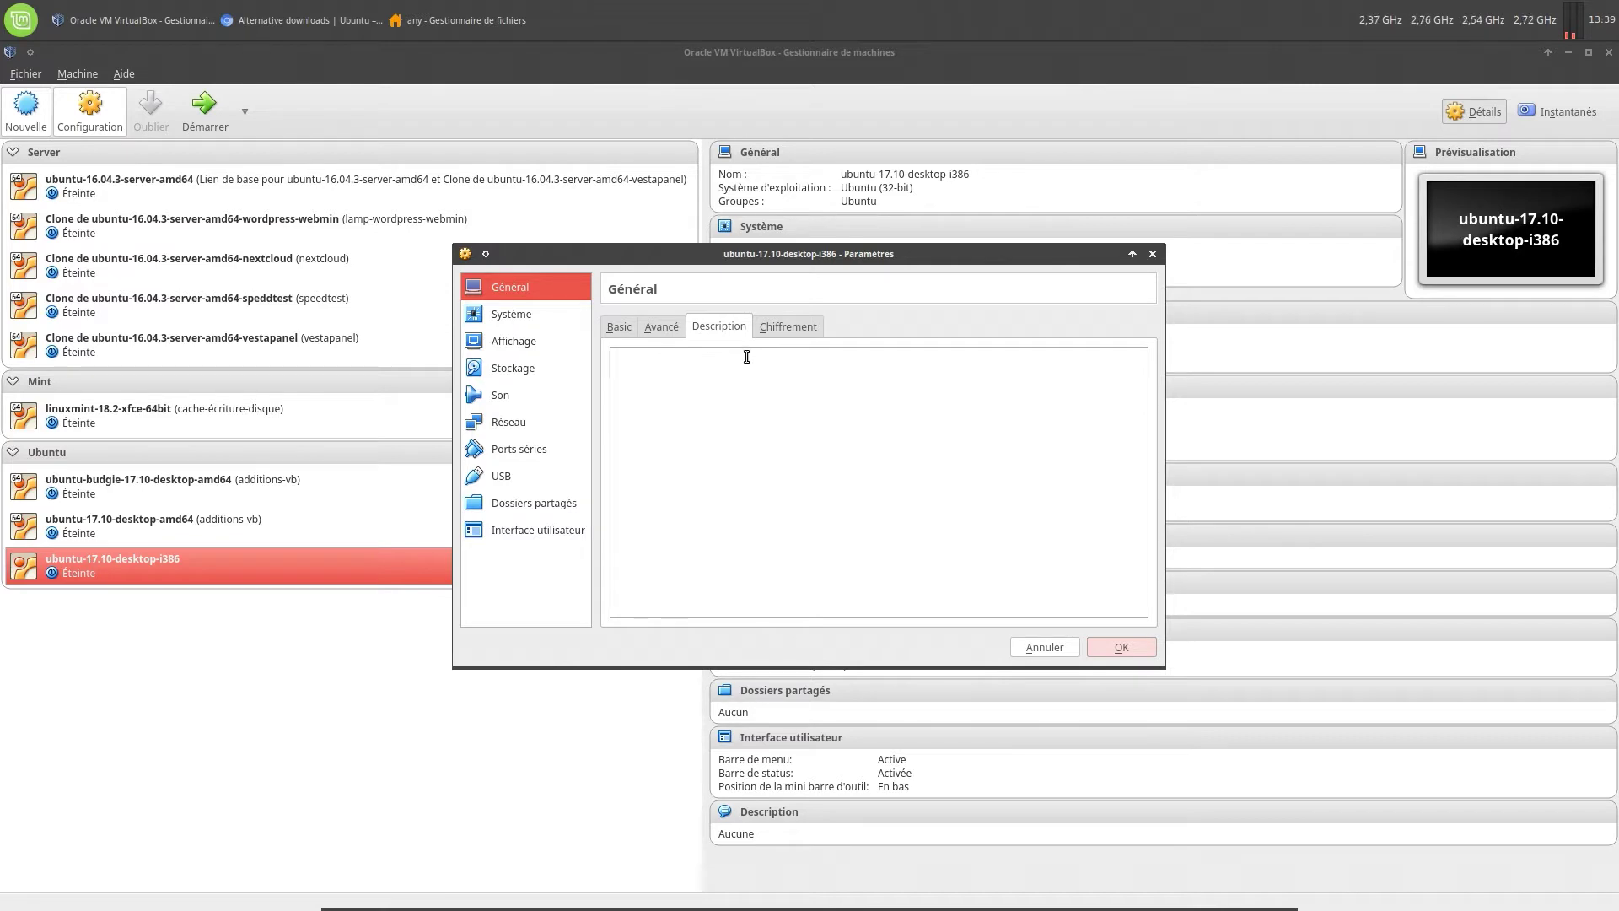
type("bblx: blabla")
left_click(819, 323)
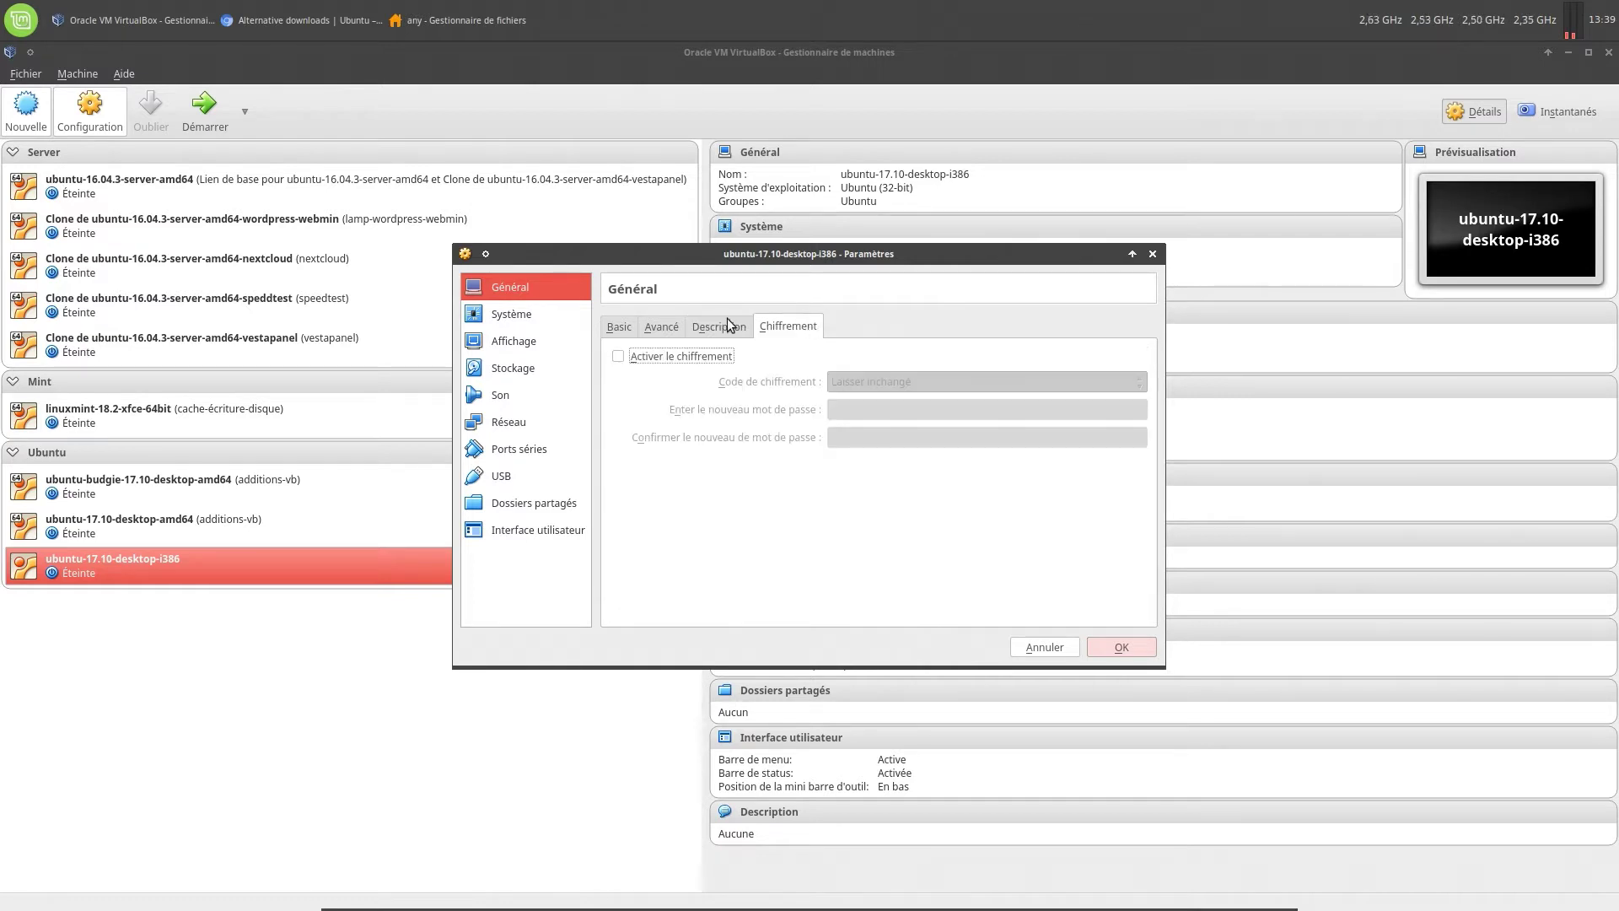
left_click(503, 315)
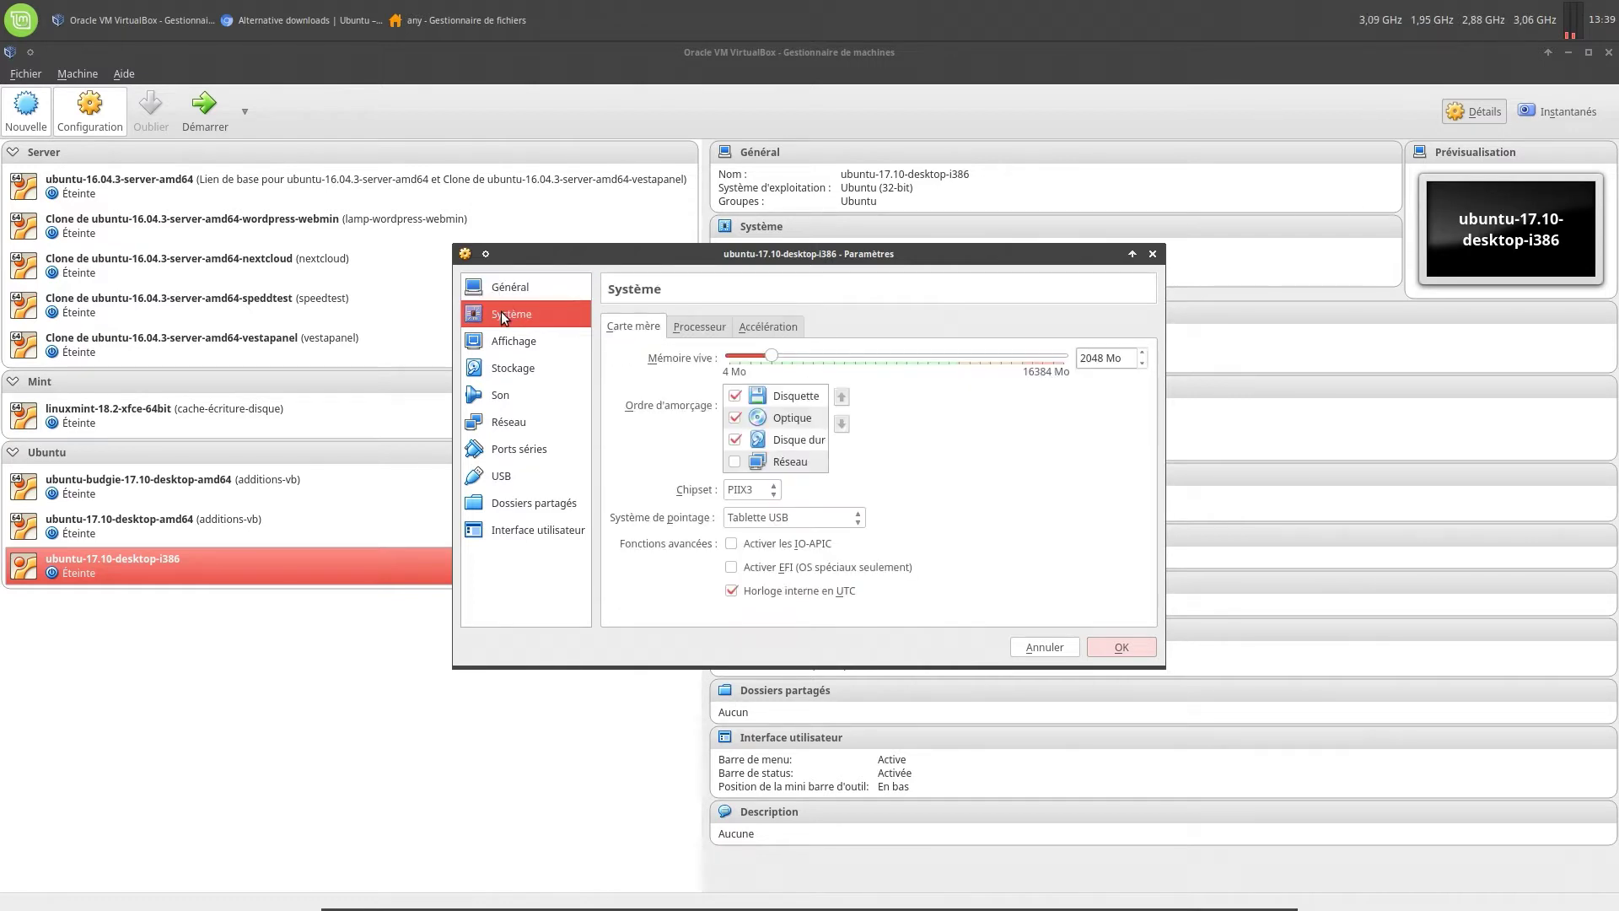
Remove floppy from the boot order, enable IO-APIC, and give the machine 2 processors
left_click(735, 395)
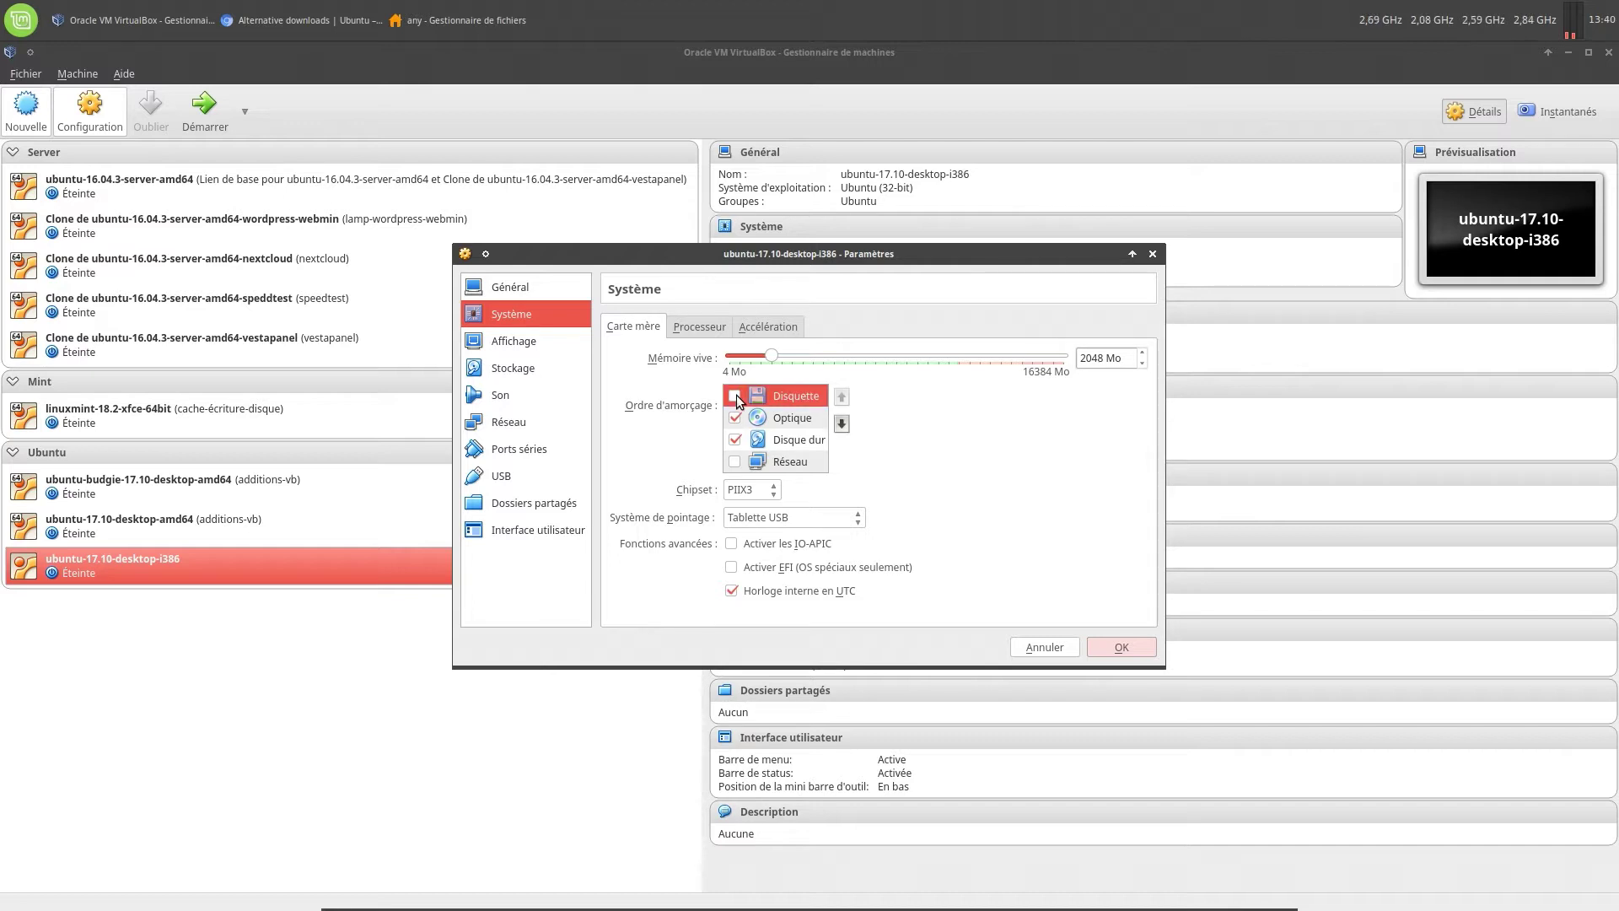
left_click(732, 544)
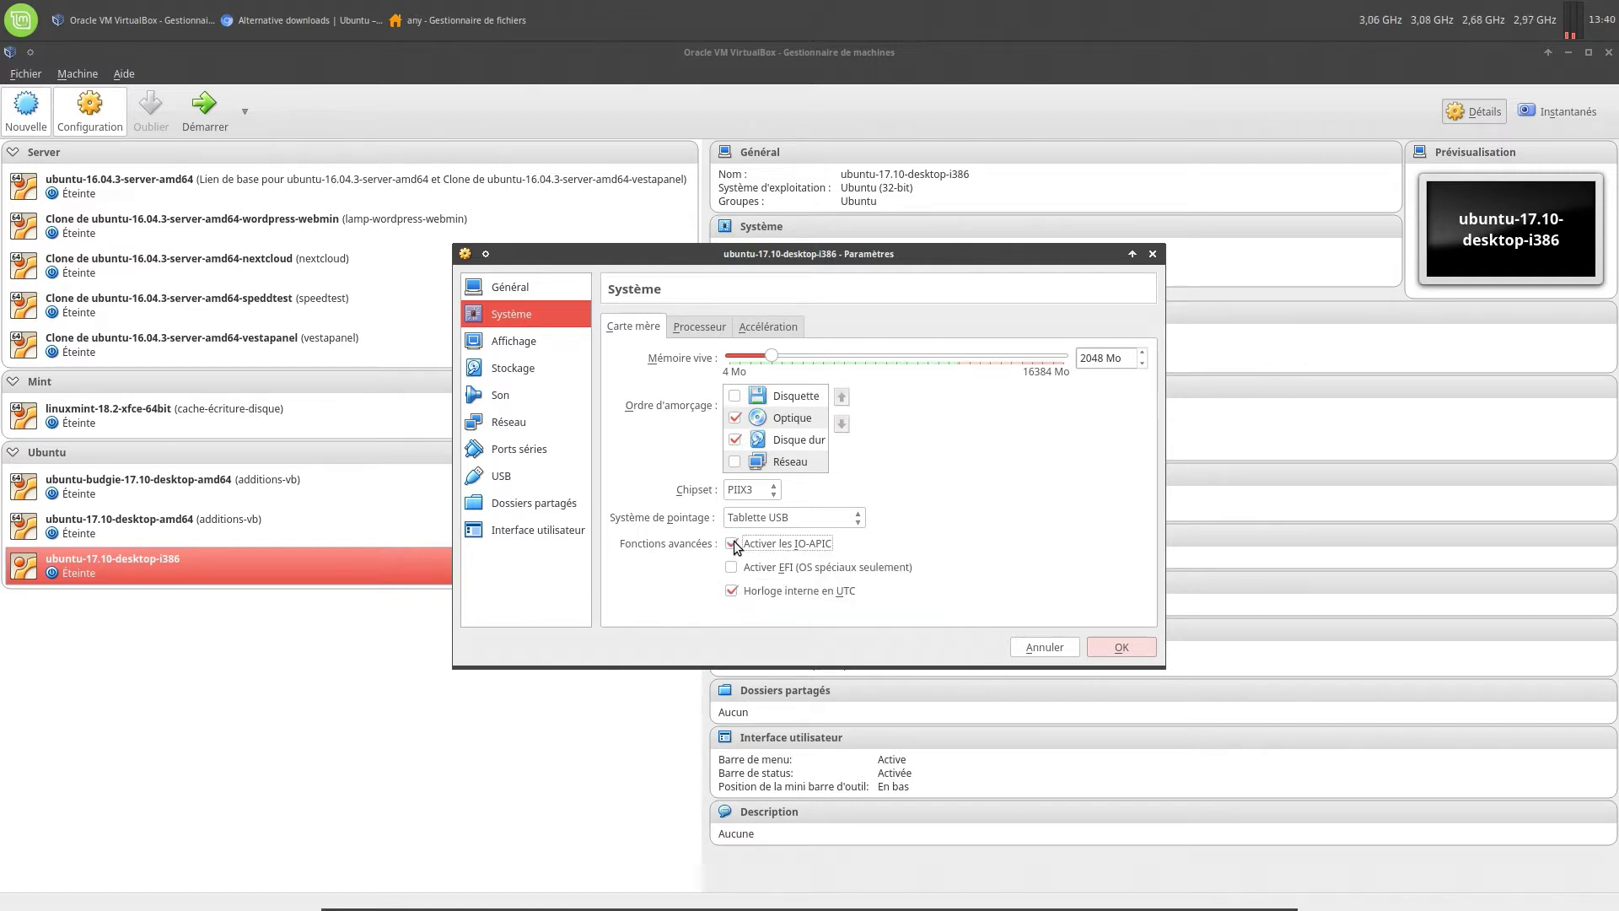
left_click(698, 325)
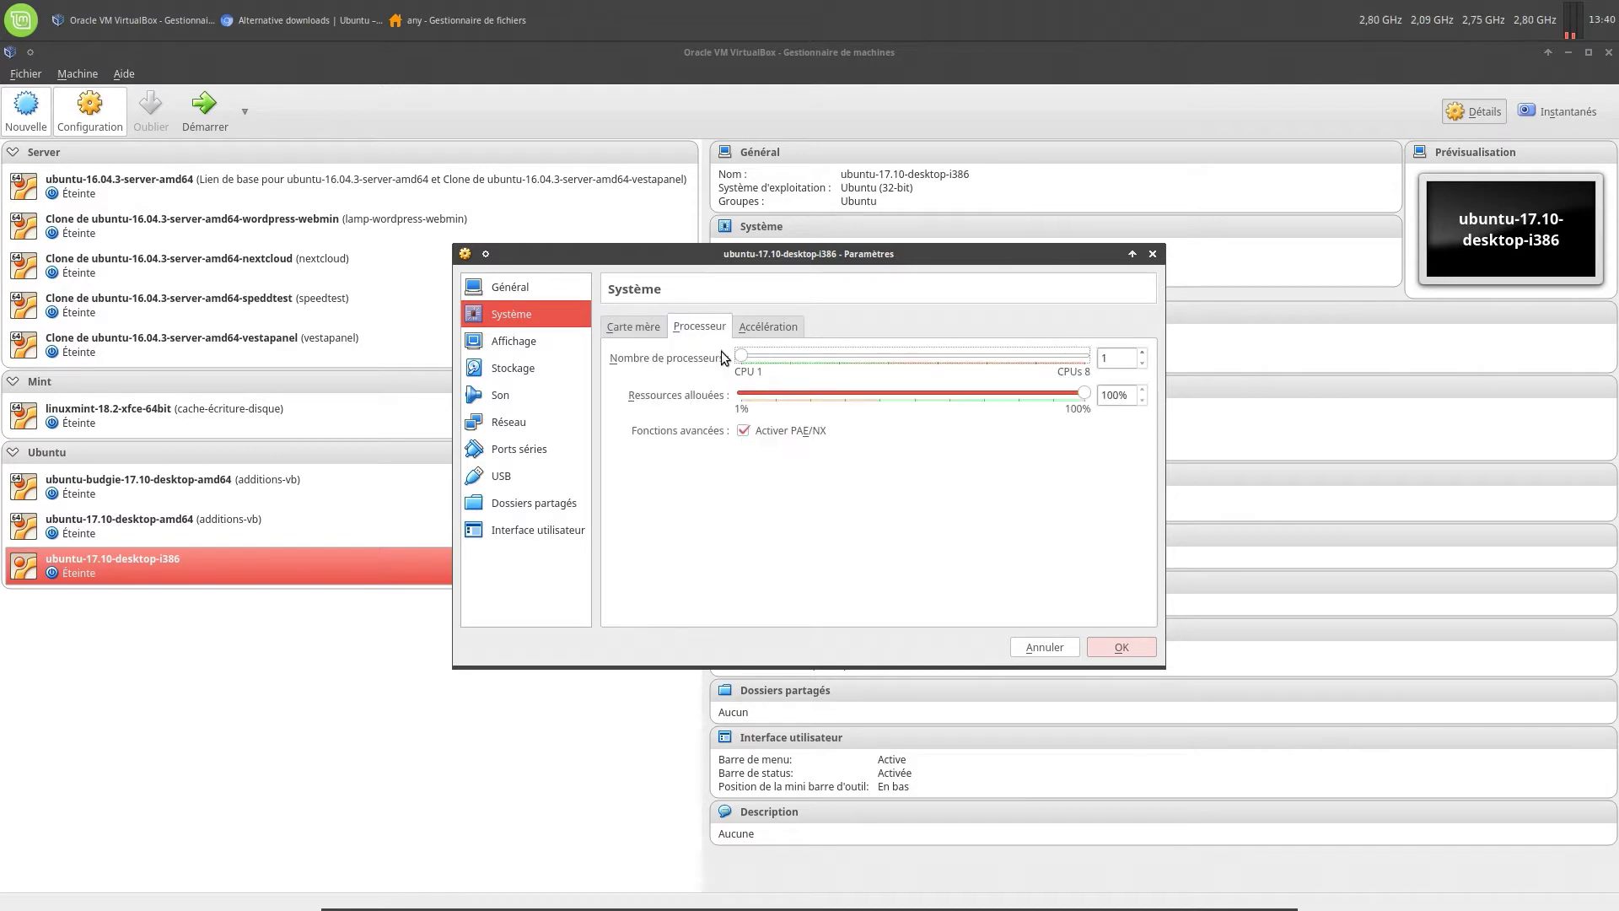
left_click_drag(741, 358, 872, 367)
left_click(768, 325)
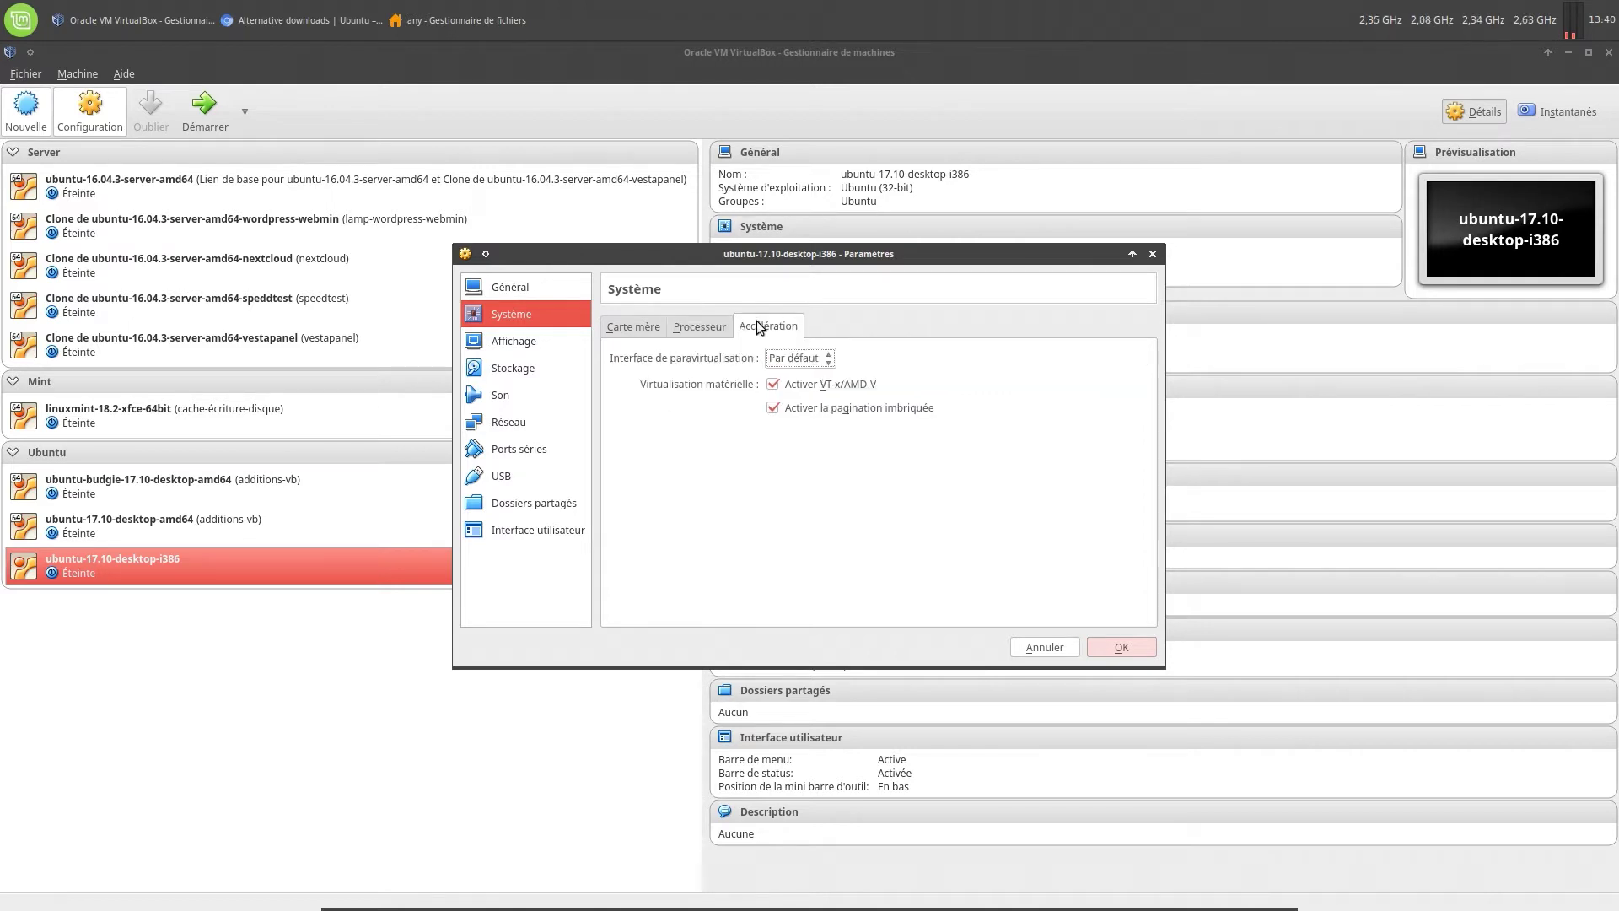
left_click(541, 340)
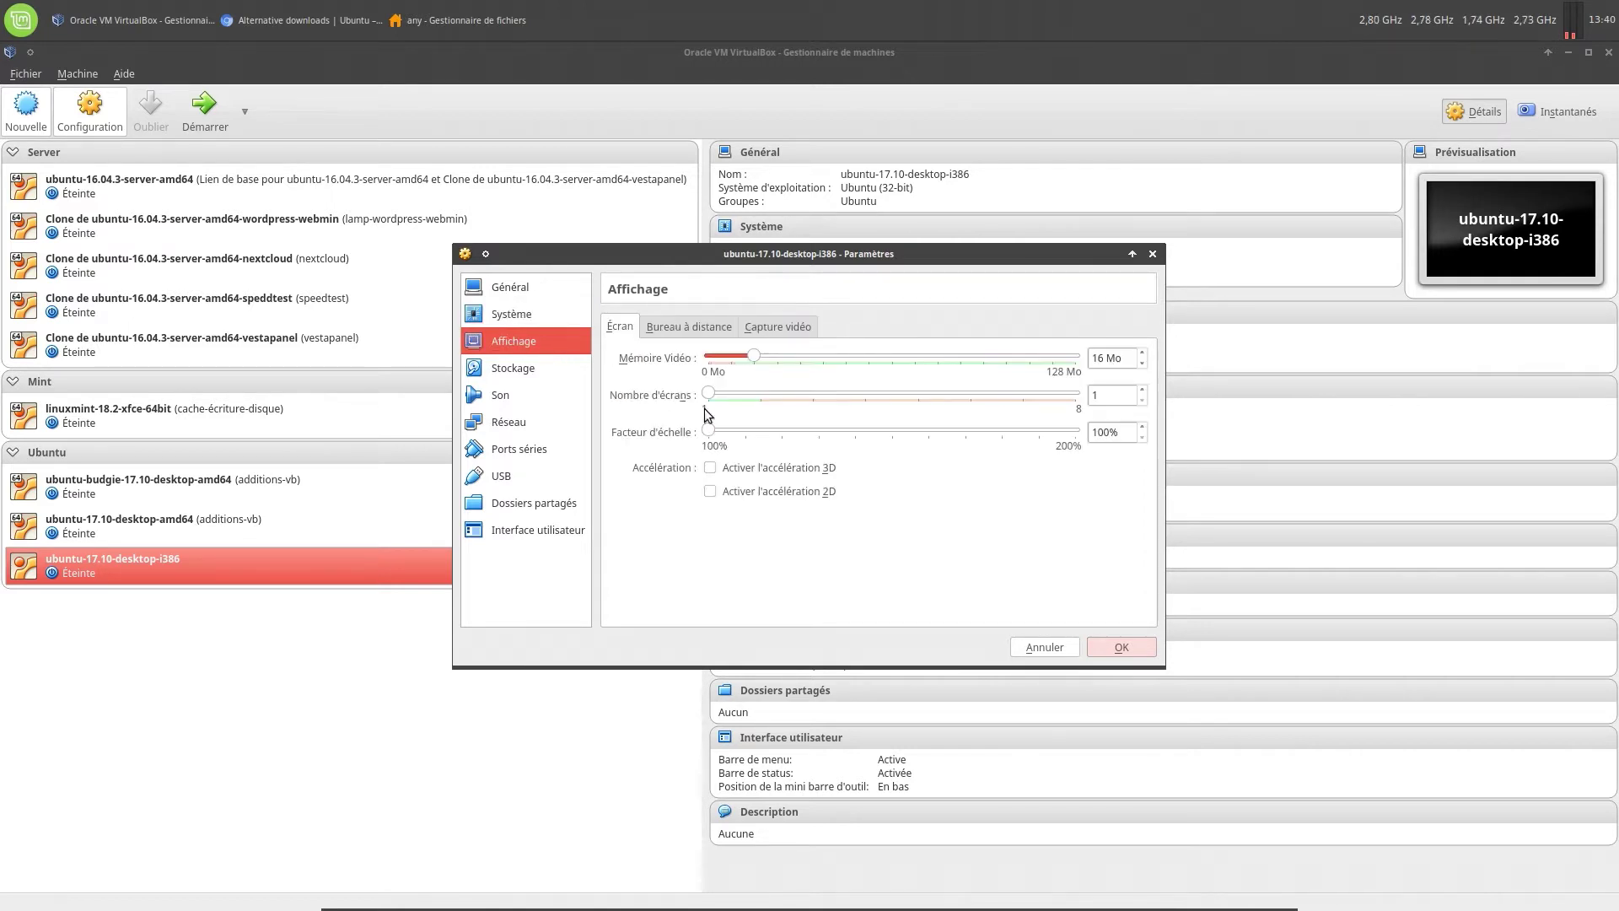
Enable 3D acceleration and set video memory to 64 Mo, then review the other display tabs
left_click(711, 469)
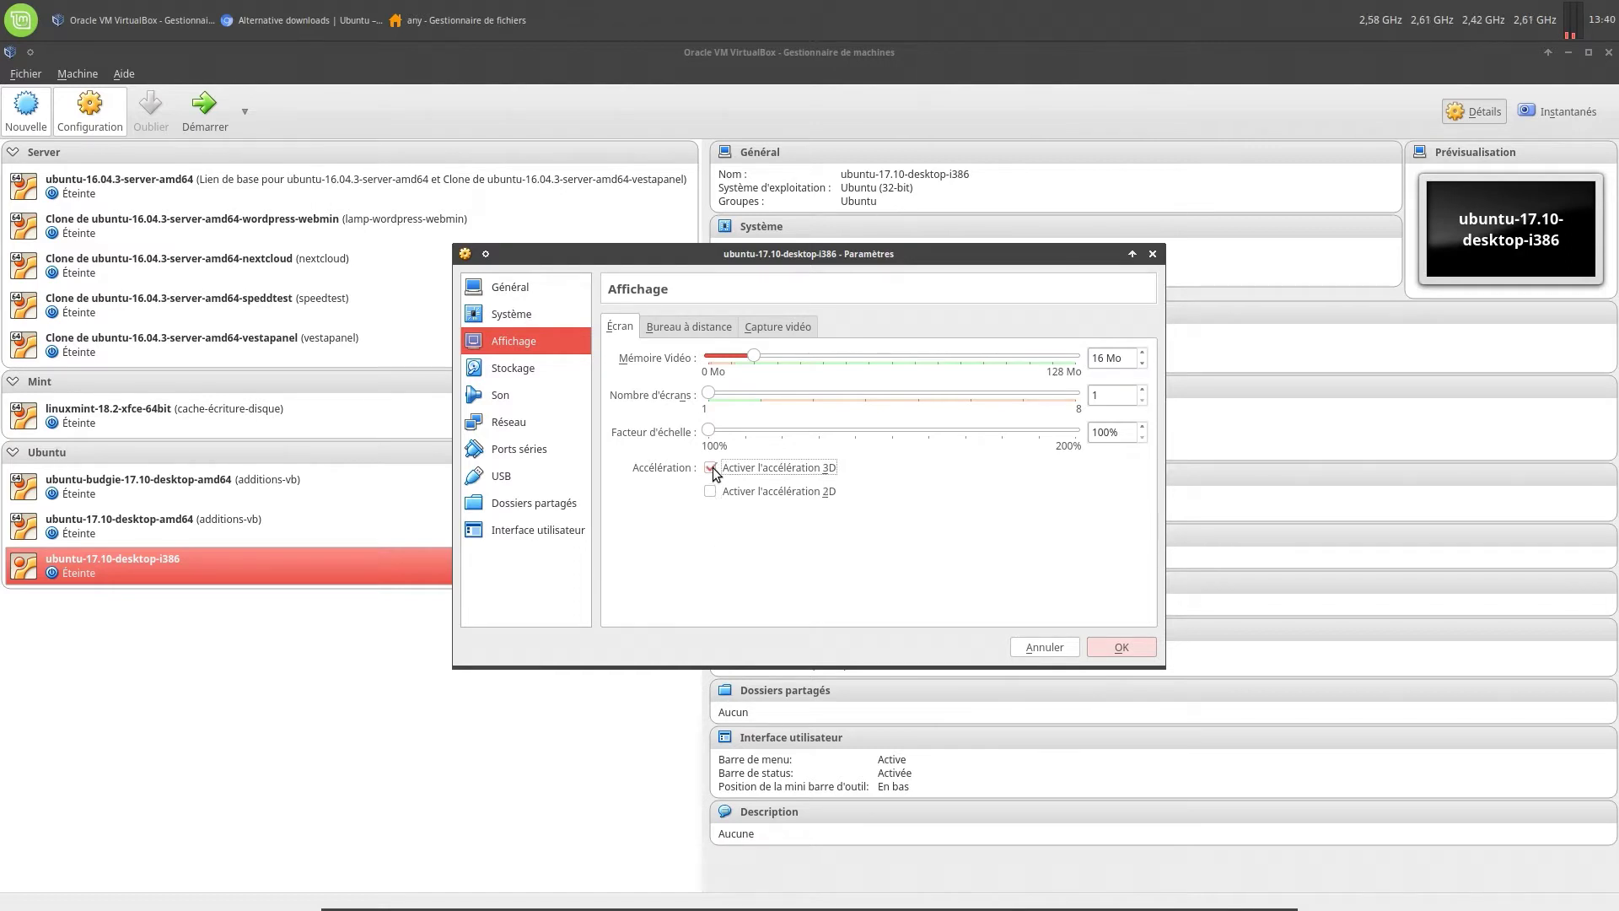
double_click(1100, 358)
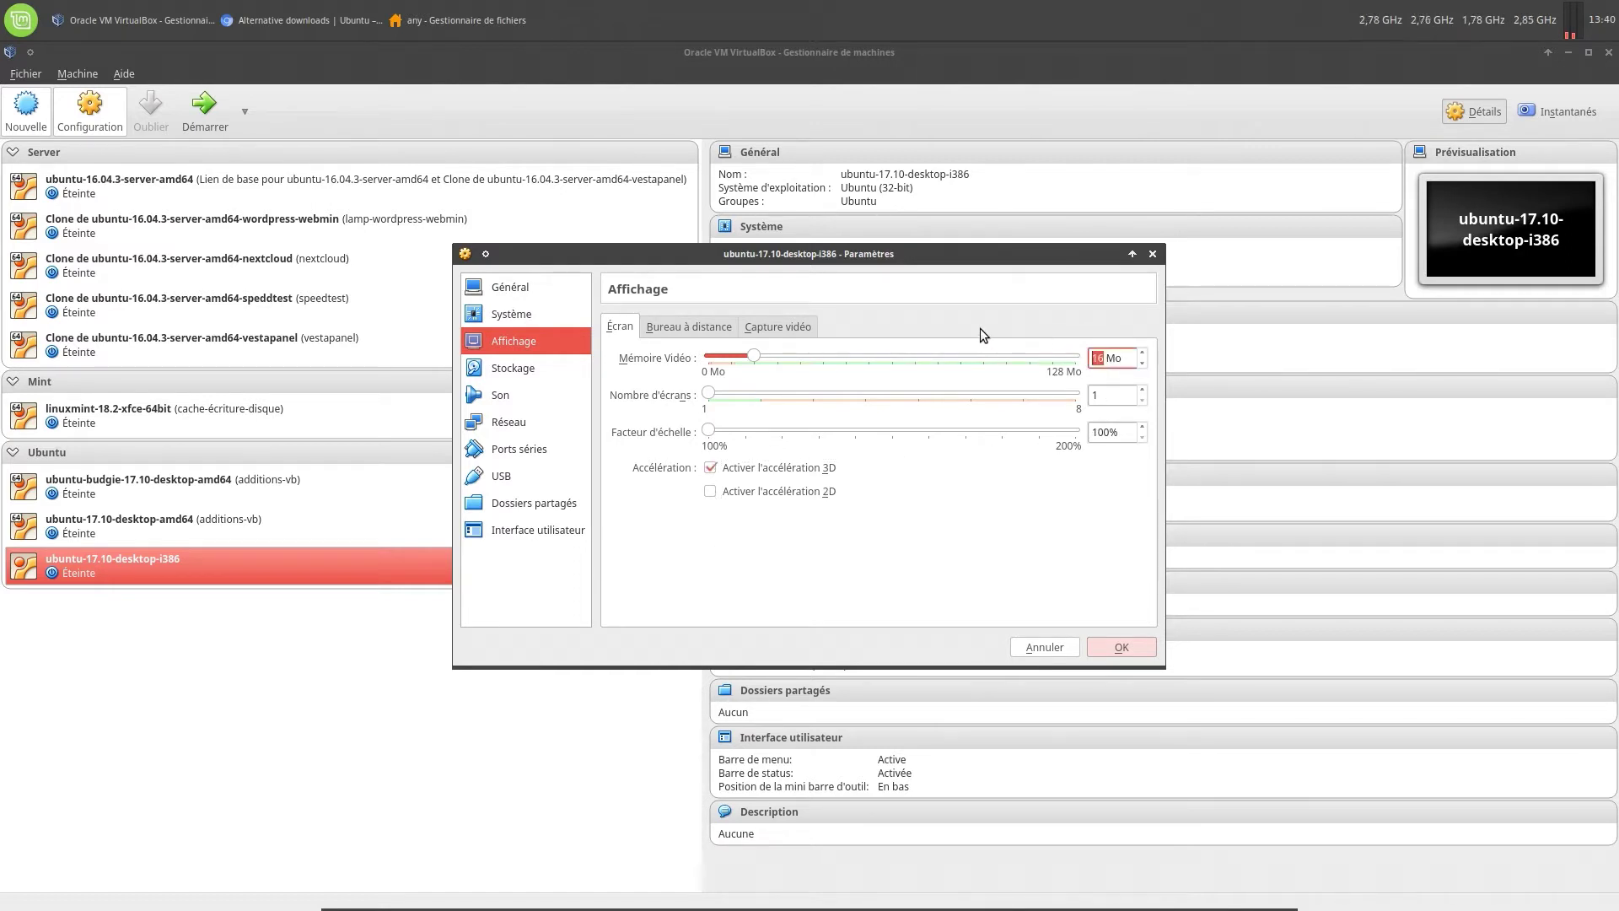
type("64")
left_click(696, 326)
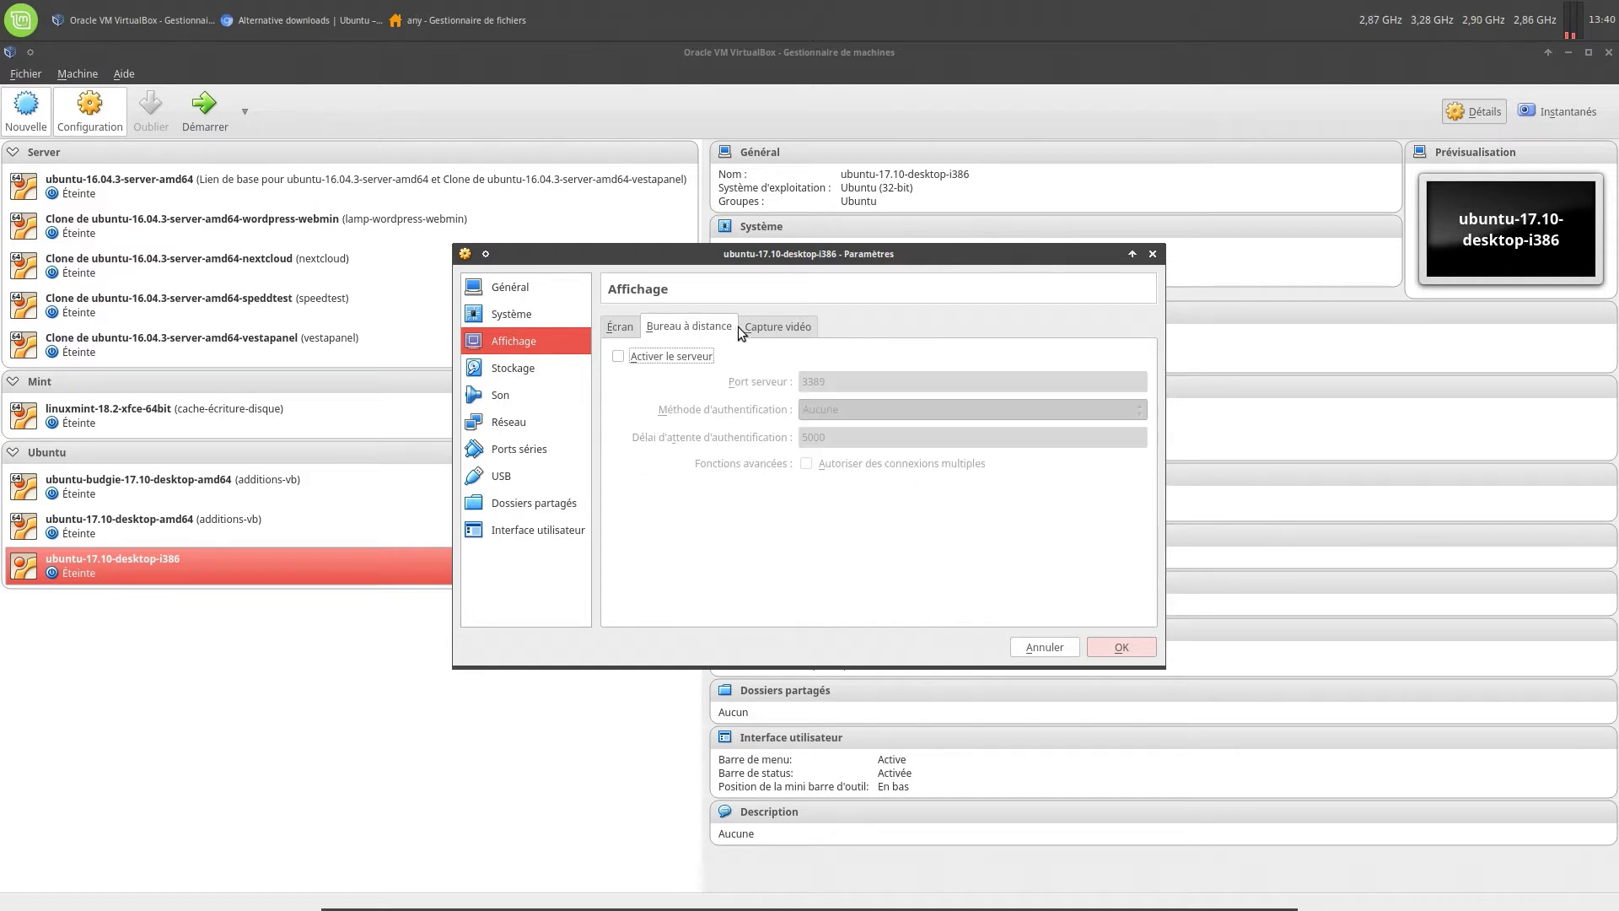
left_click(759, 326)
left_click(552, 366)
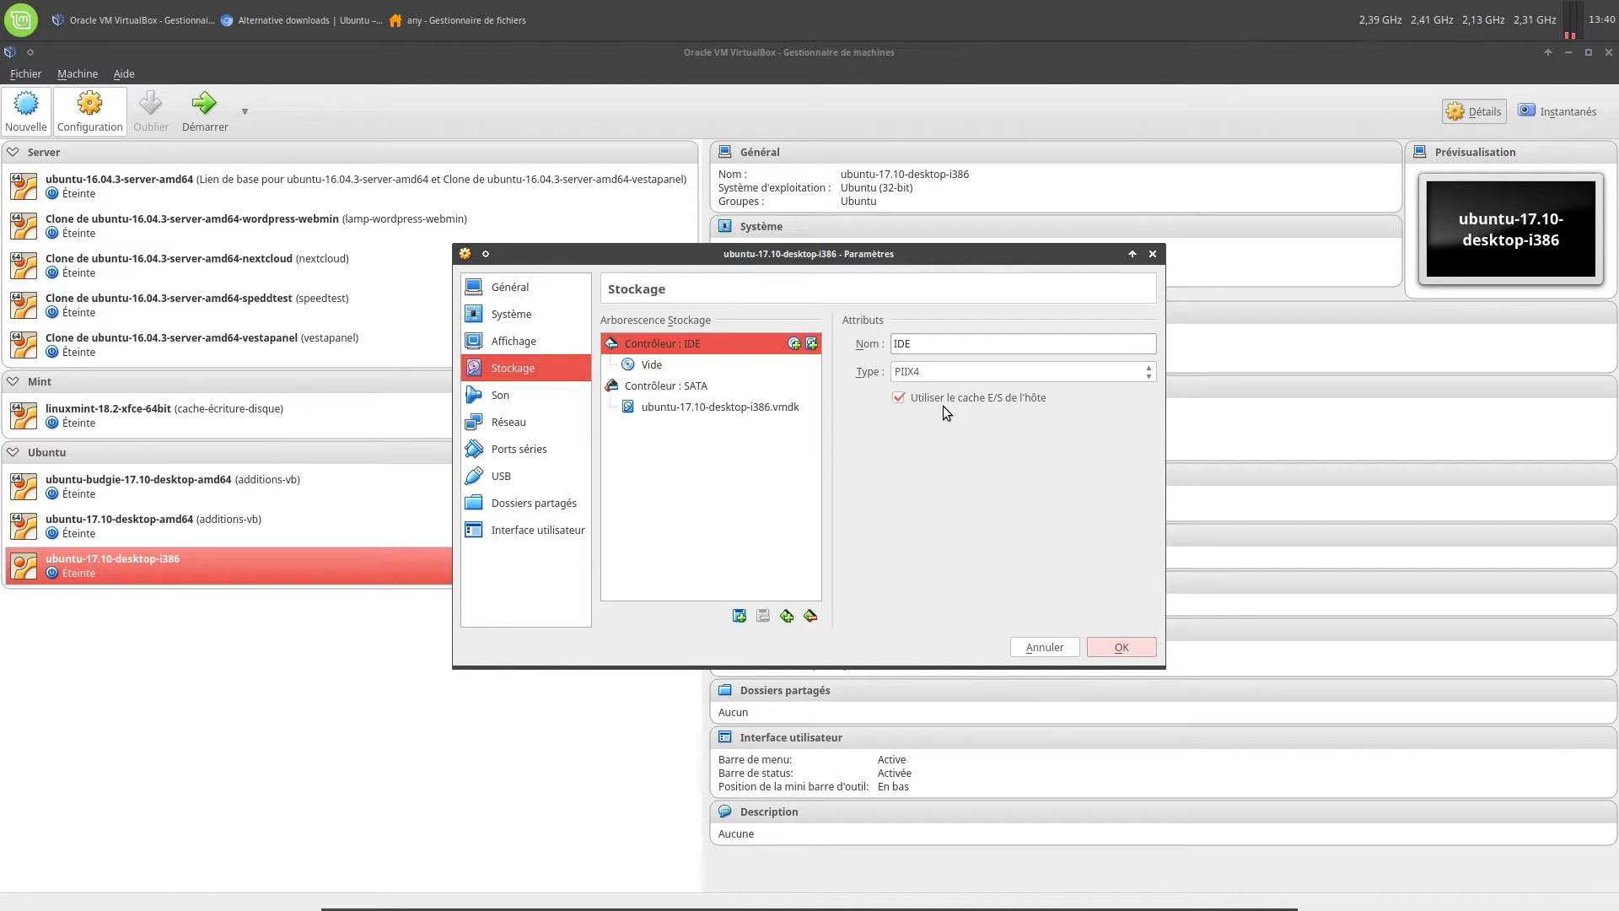
Load ubuntu-17.10-server-i386.iso from Téléchargements/iso into the empty IDE optical drive
left_click(651, 364)
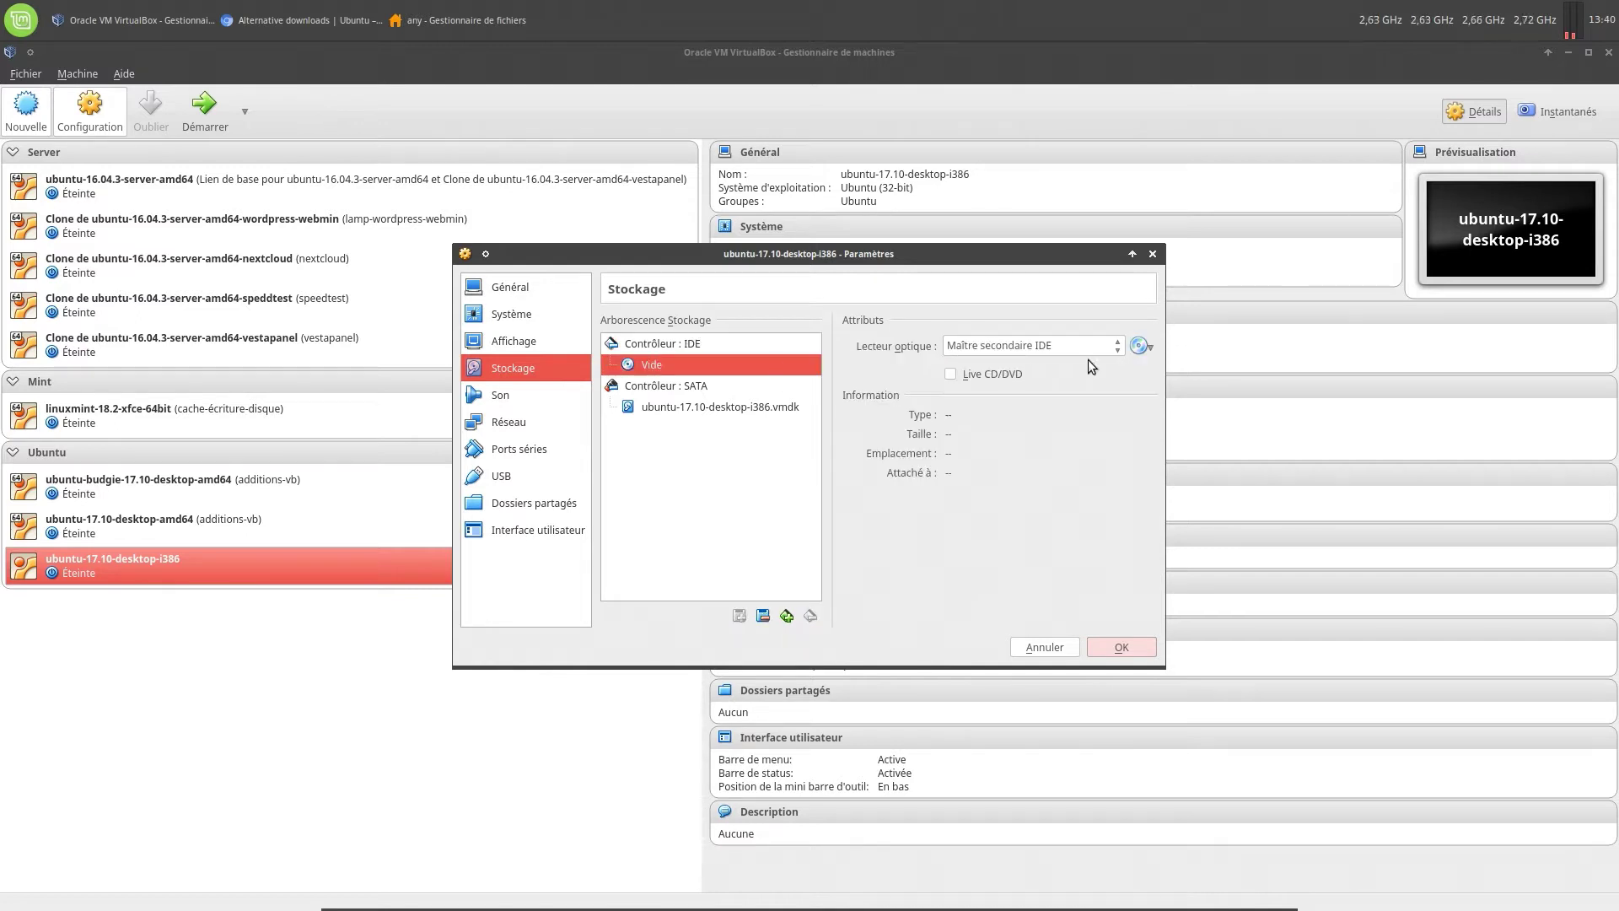
left_click(1136, 347)
left_click(1146, 371)
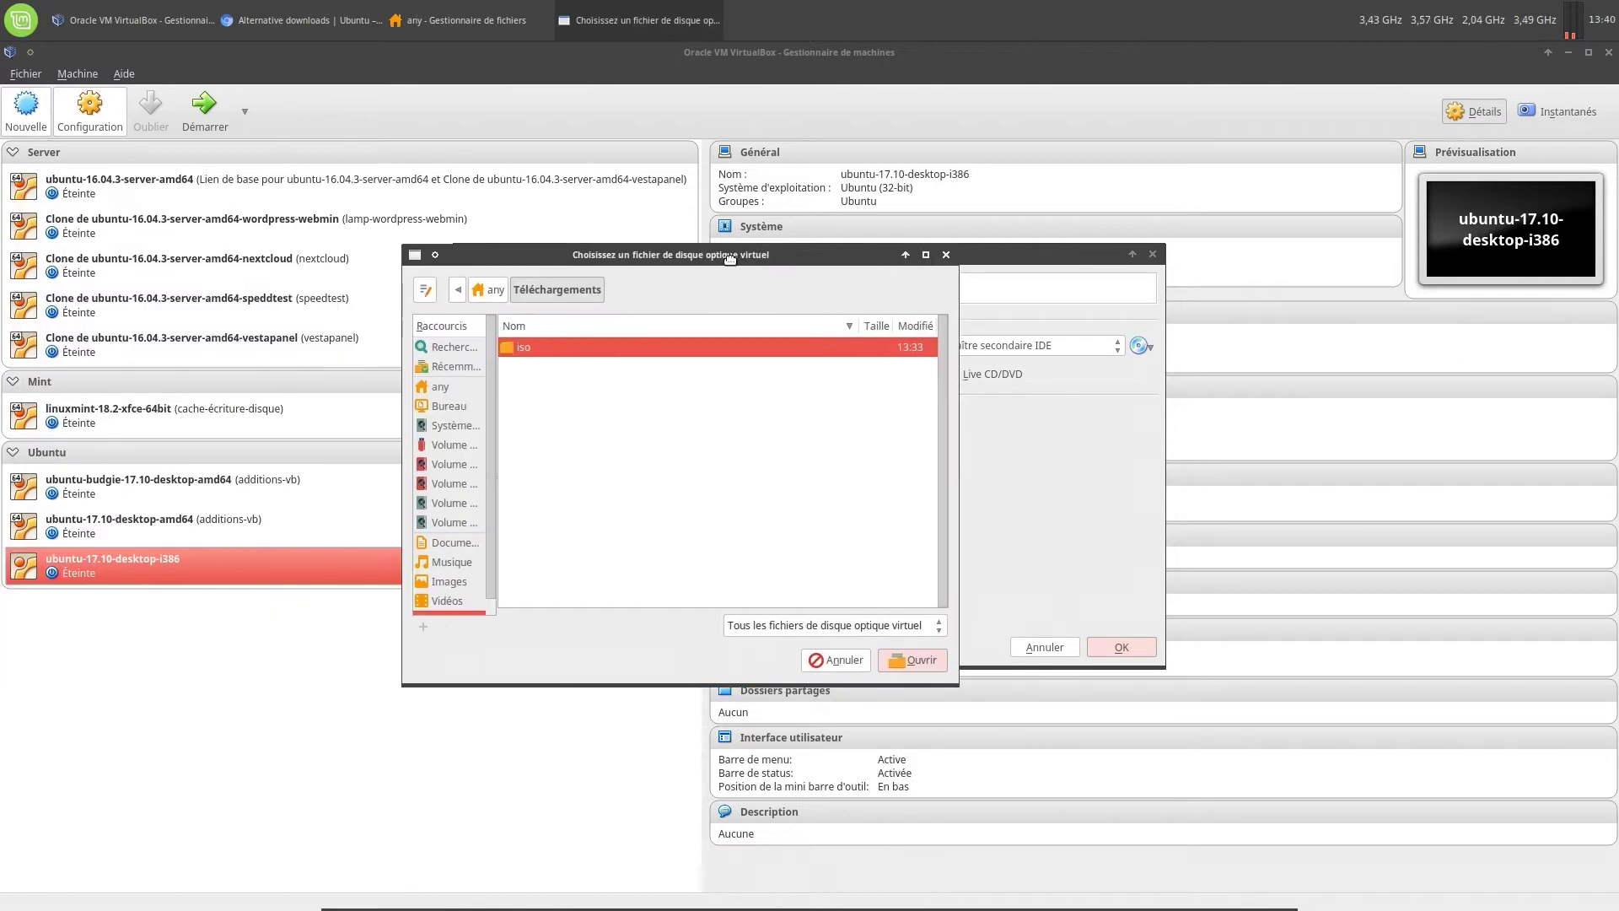
double_click(575, 343)
double_click(577, 342)
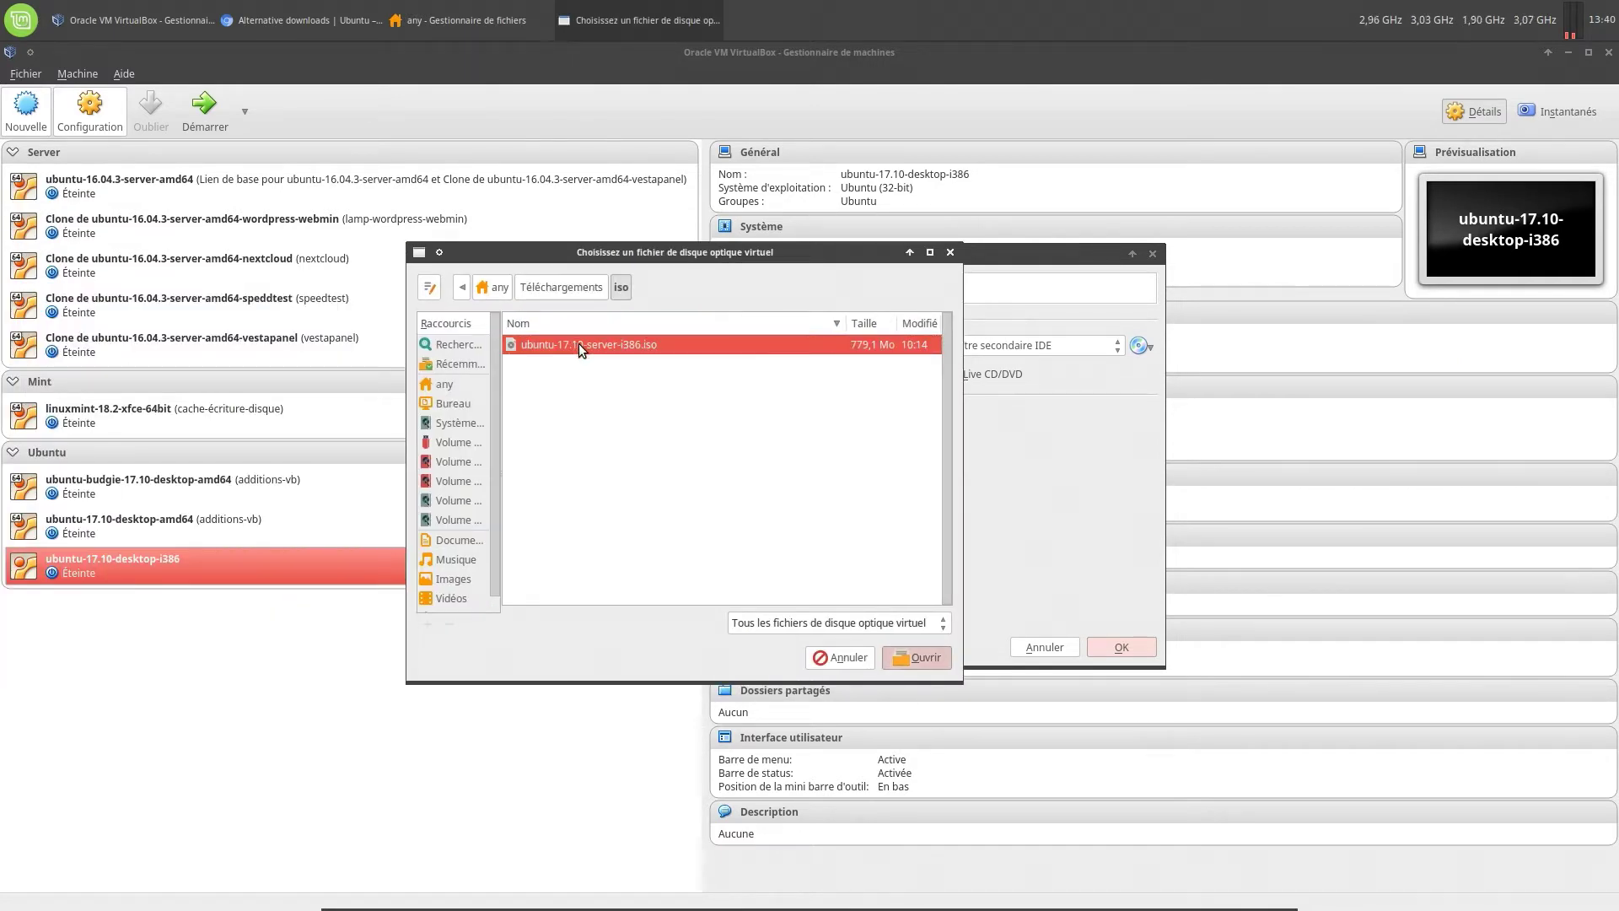
Mark the SATA VMDK hard disk as a solid-state drive
left_click(676, 390)
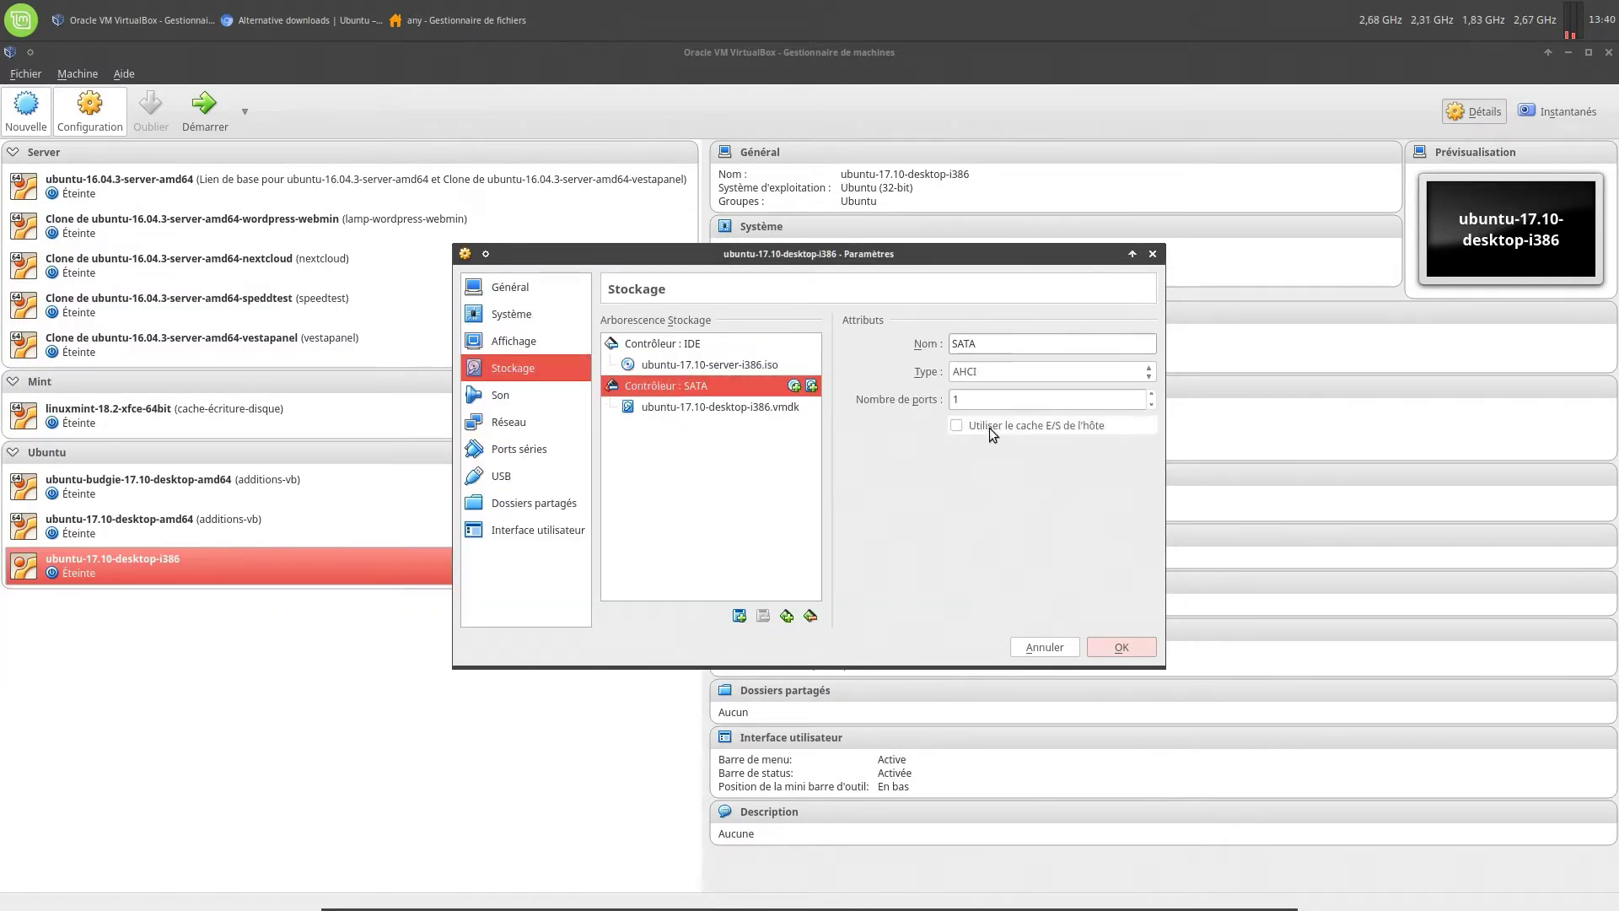
left_click(780, 408)
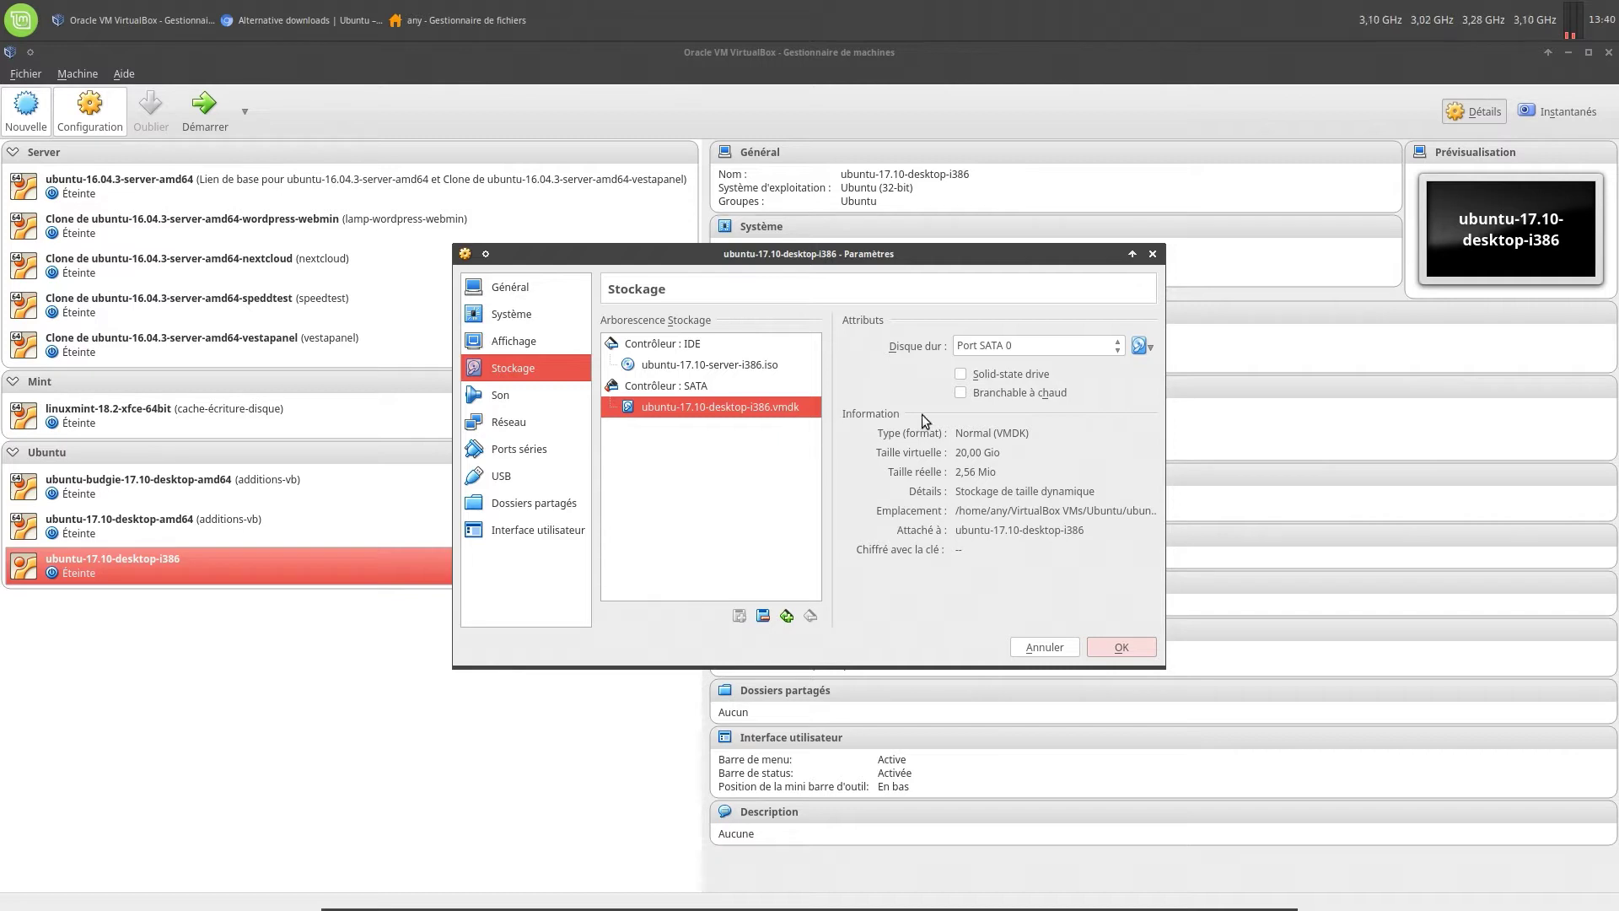
left_click(962, 376)
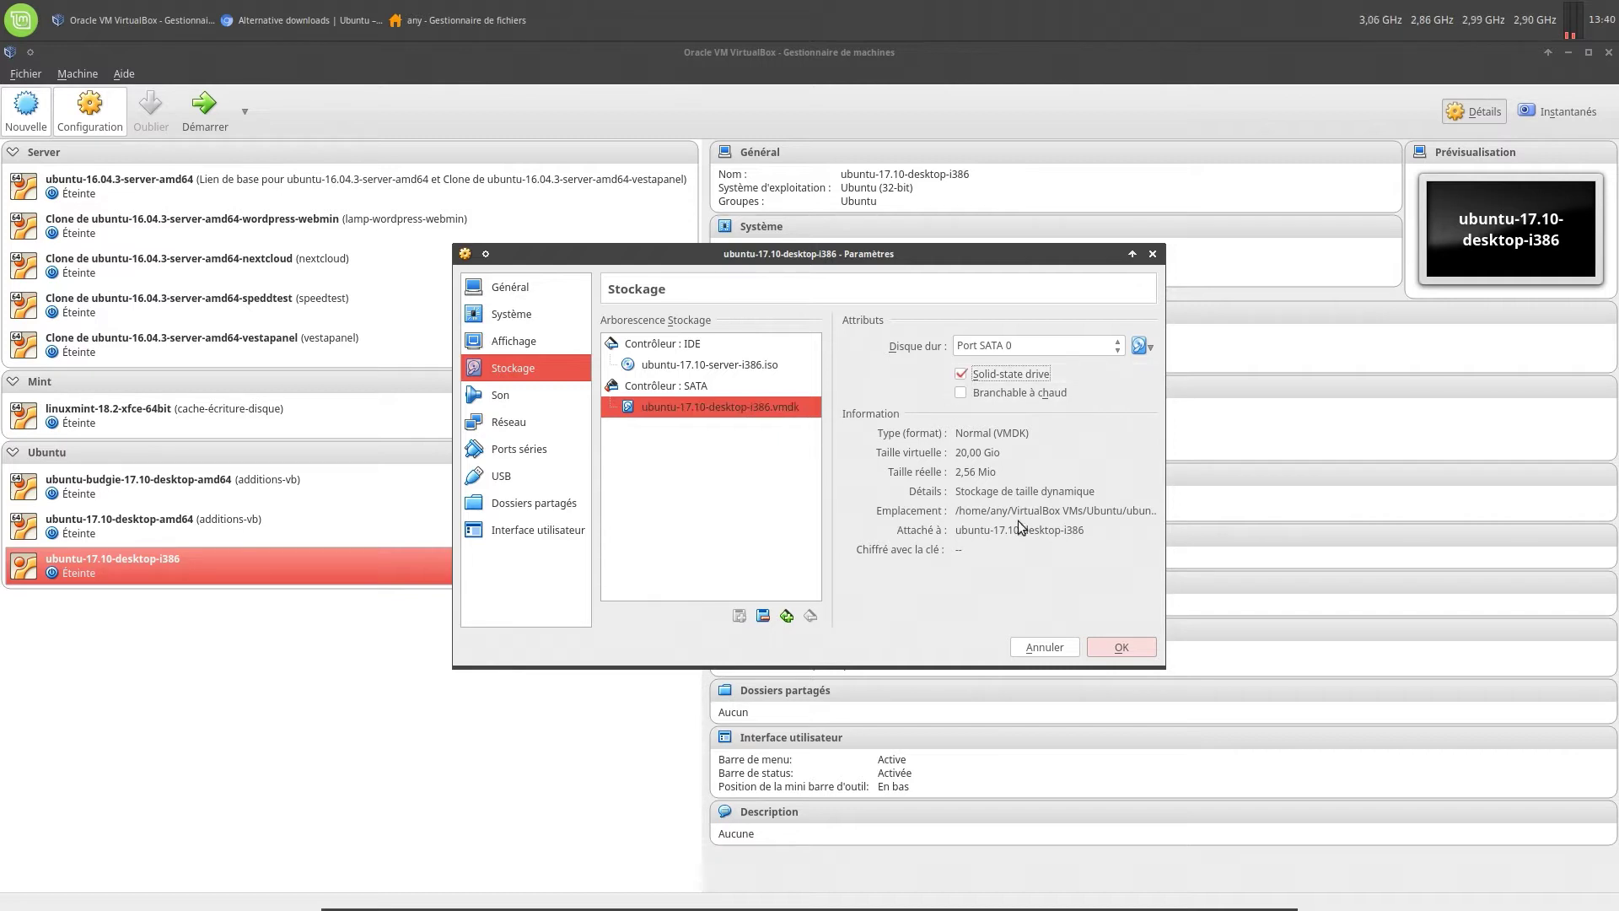
left_click(526, 391)
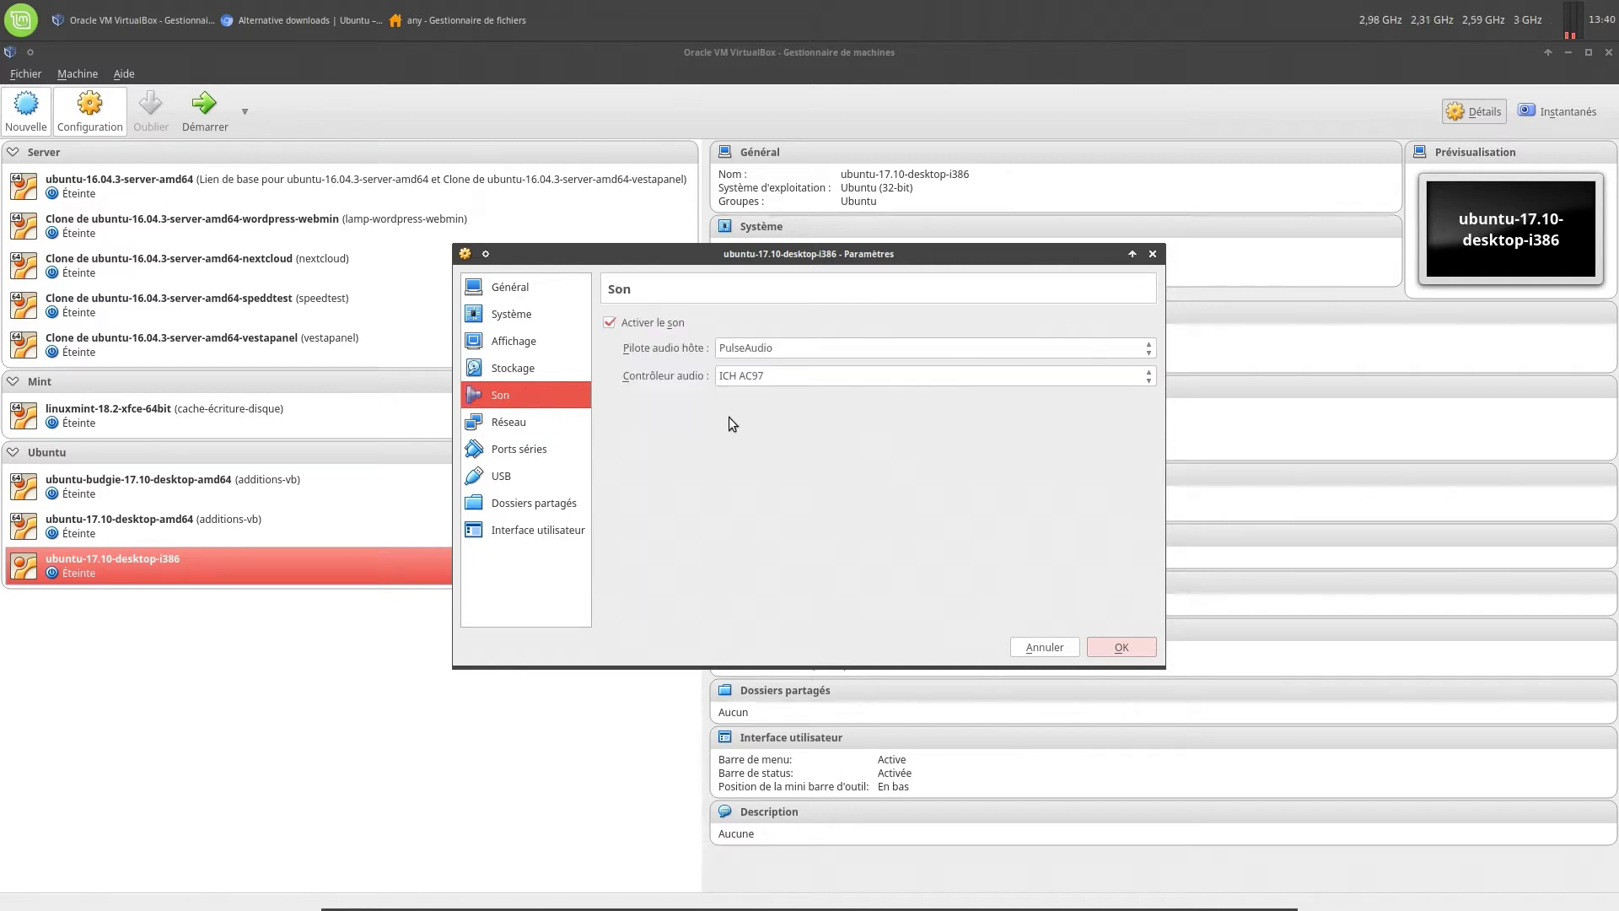
Set the audio controller to Intel Audio HD and review network, serial, USB and shared folders
left_click(767, 375)
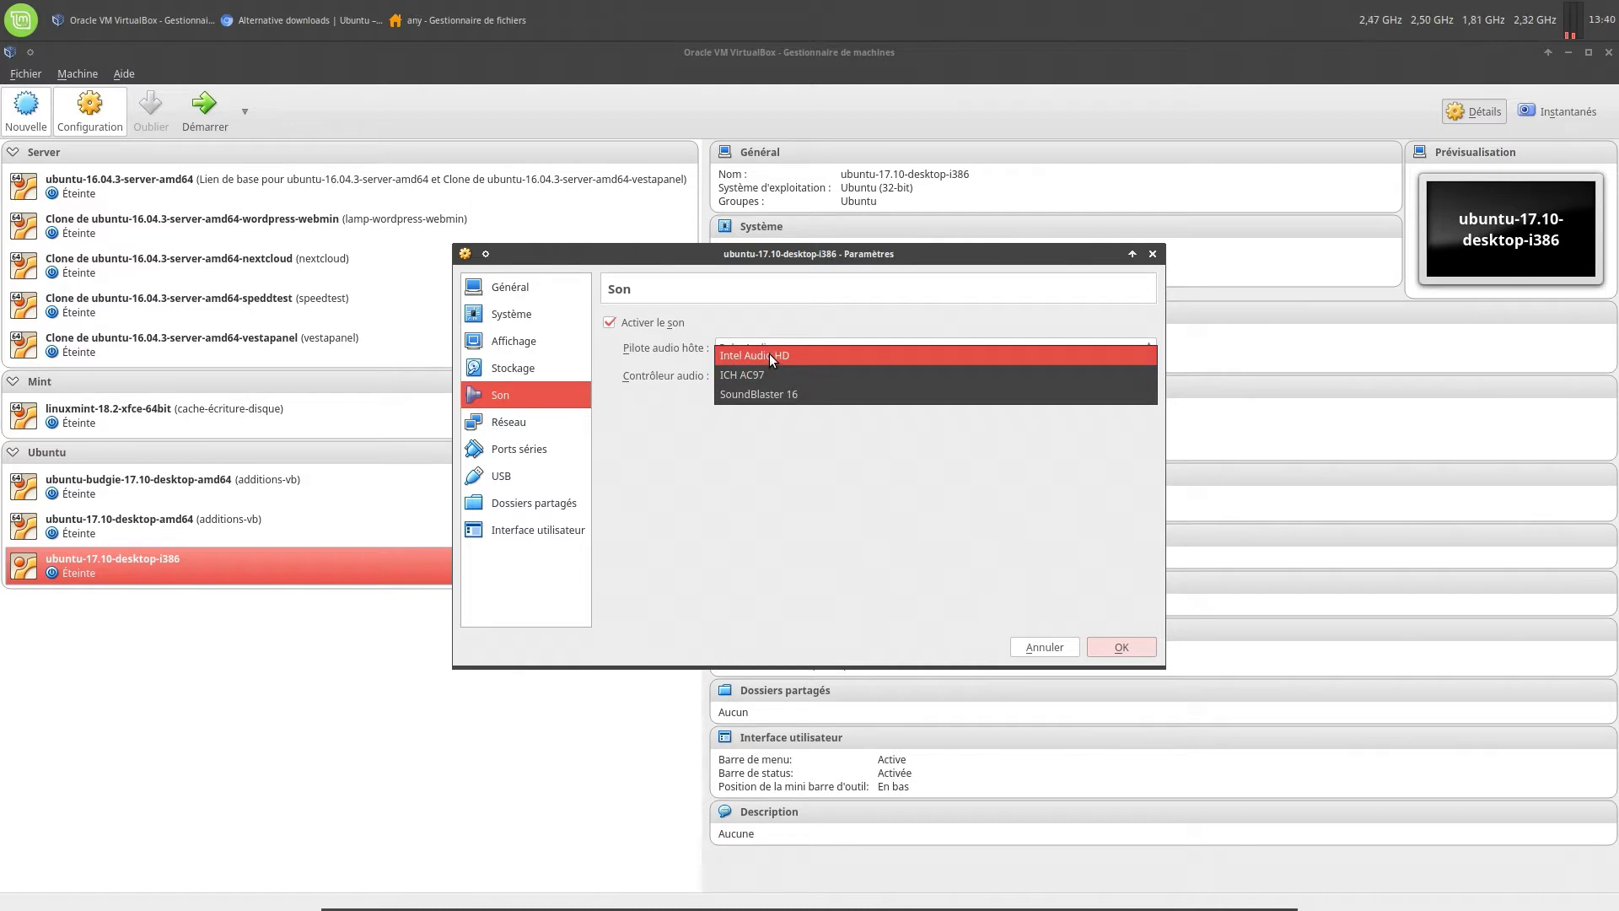
left_click(769, 354)
left_click(506, 427)
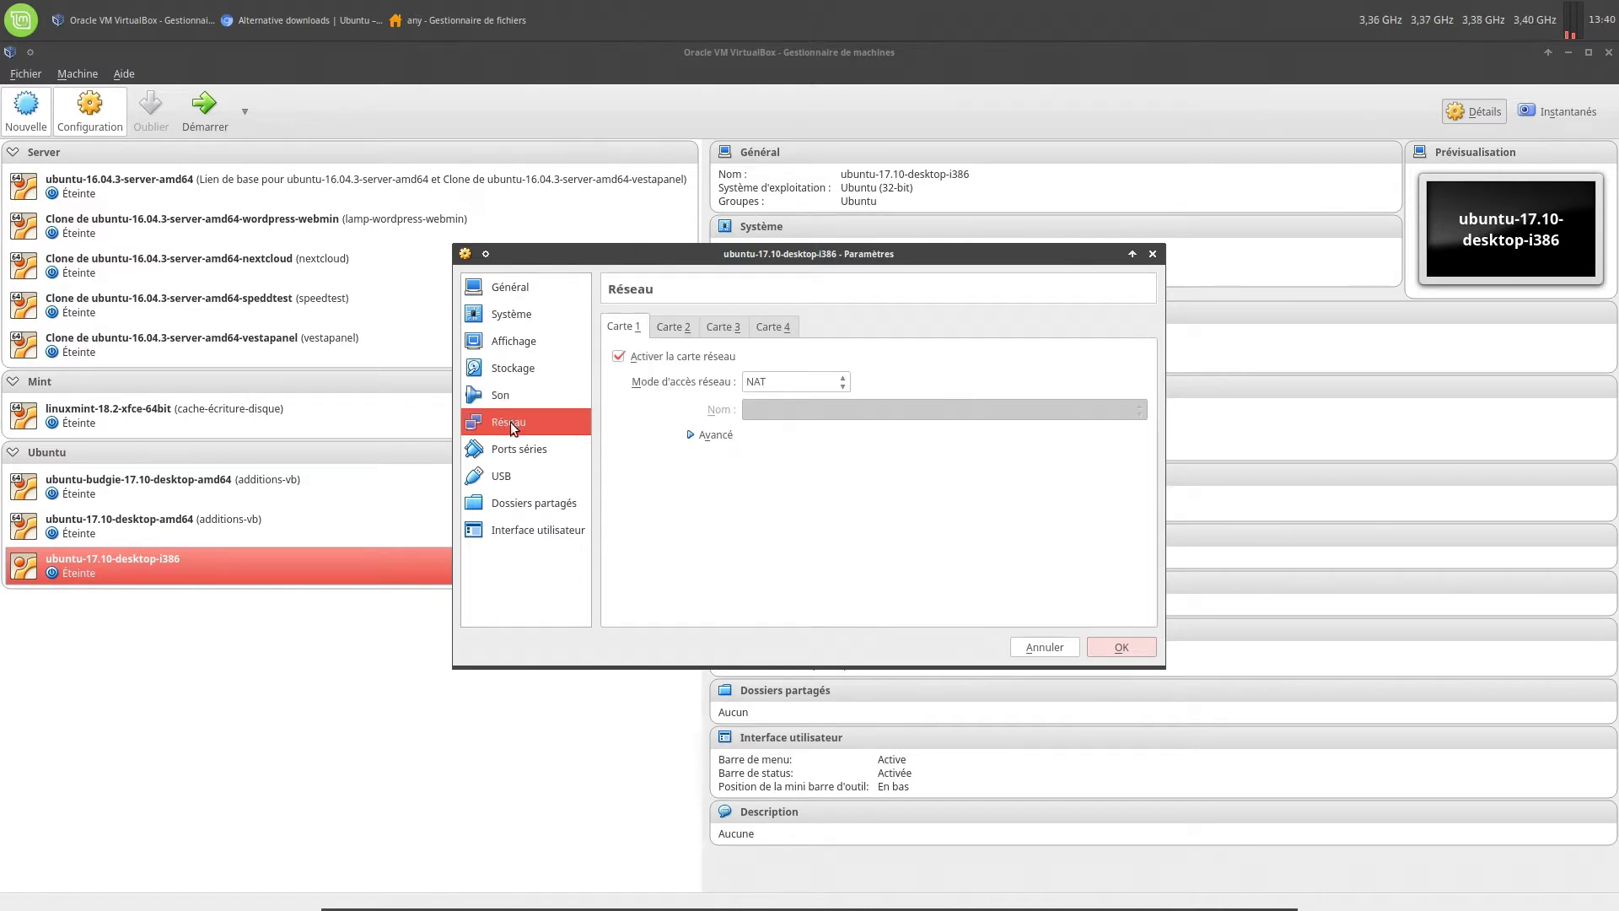
left_click(511, 448)
left_click(519, 478)
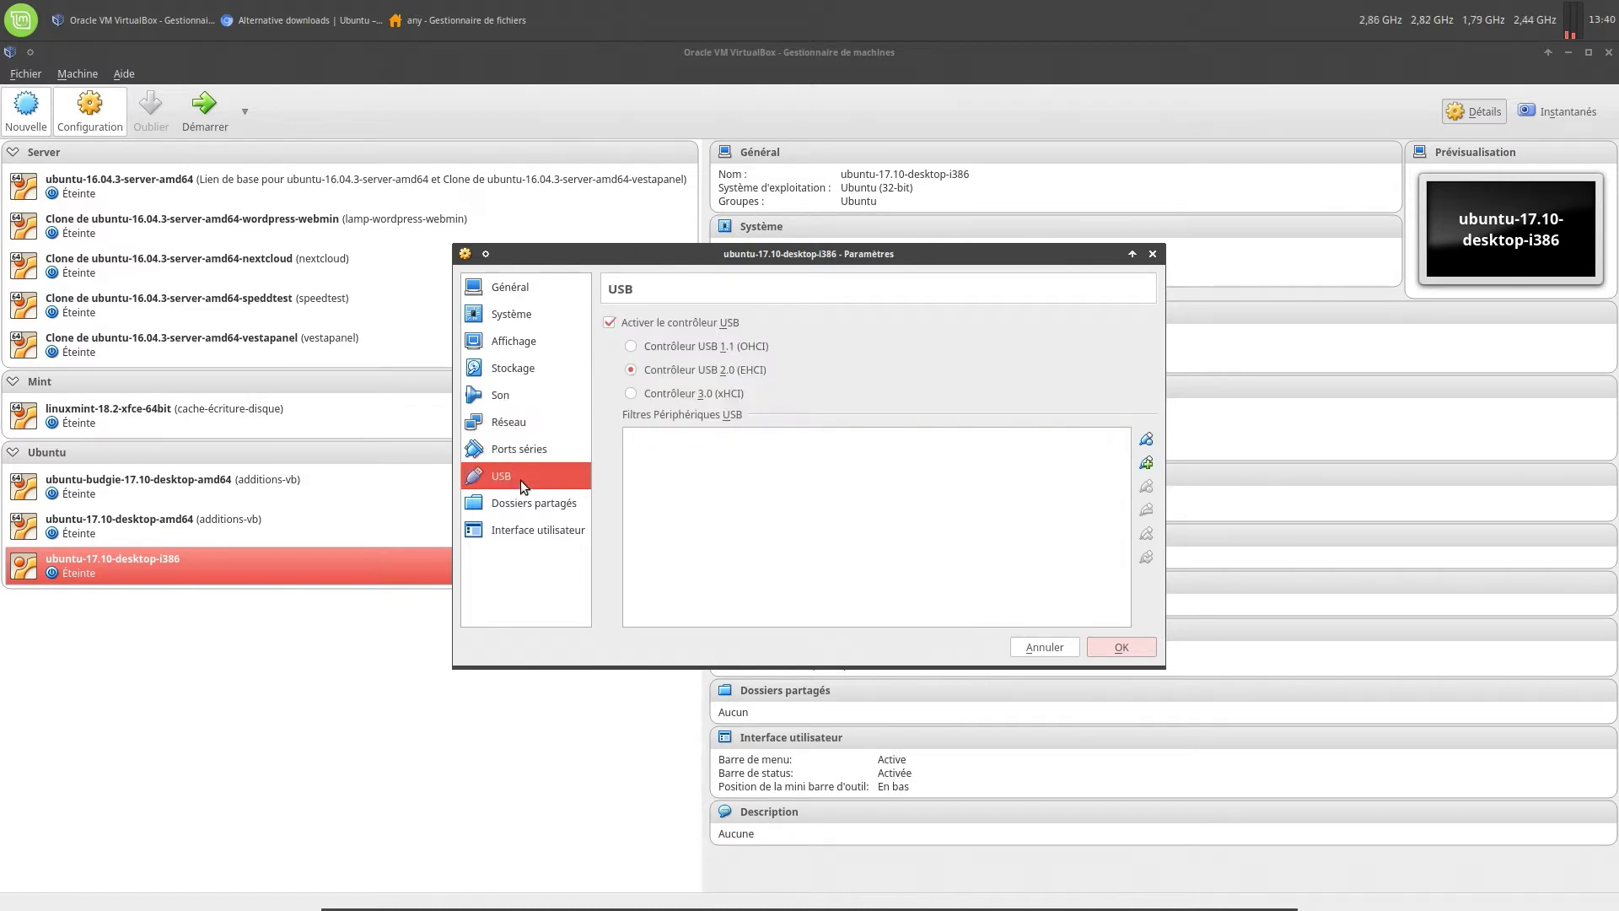
left_click(529, 502)
Disable the fullscreen mini toolbar in Interface utilisateur and save the settings with OK
left_click(519, 527)
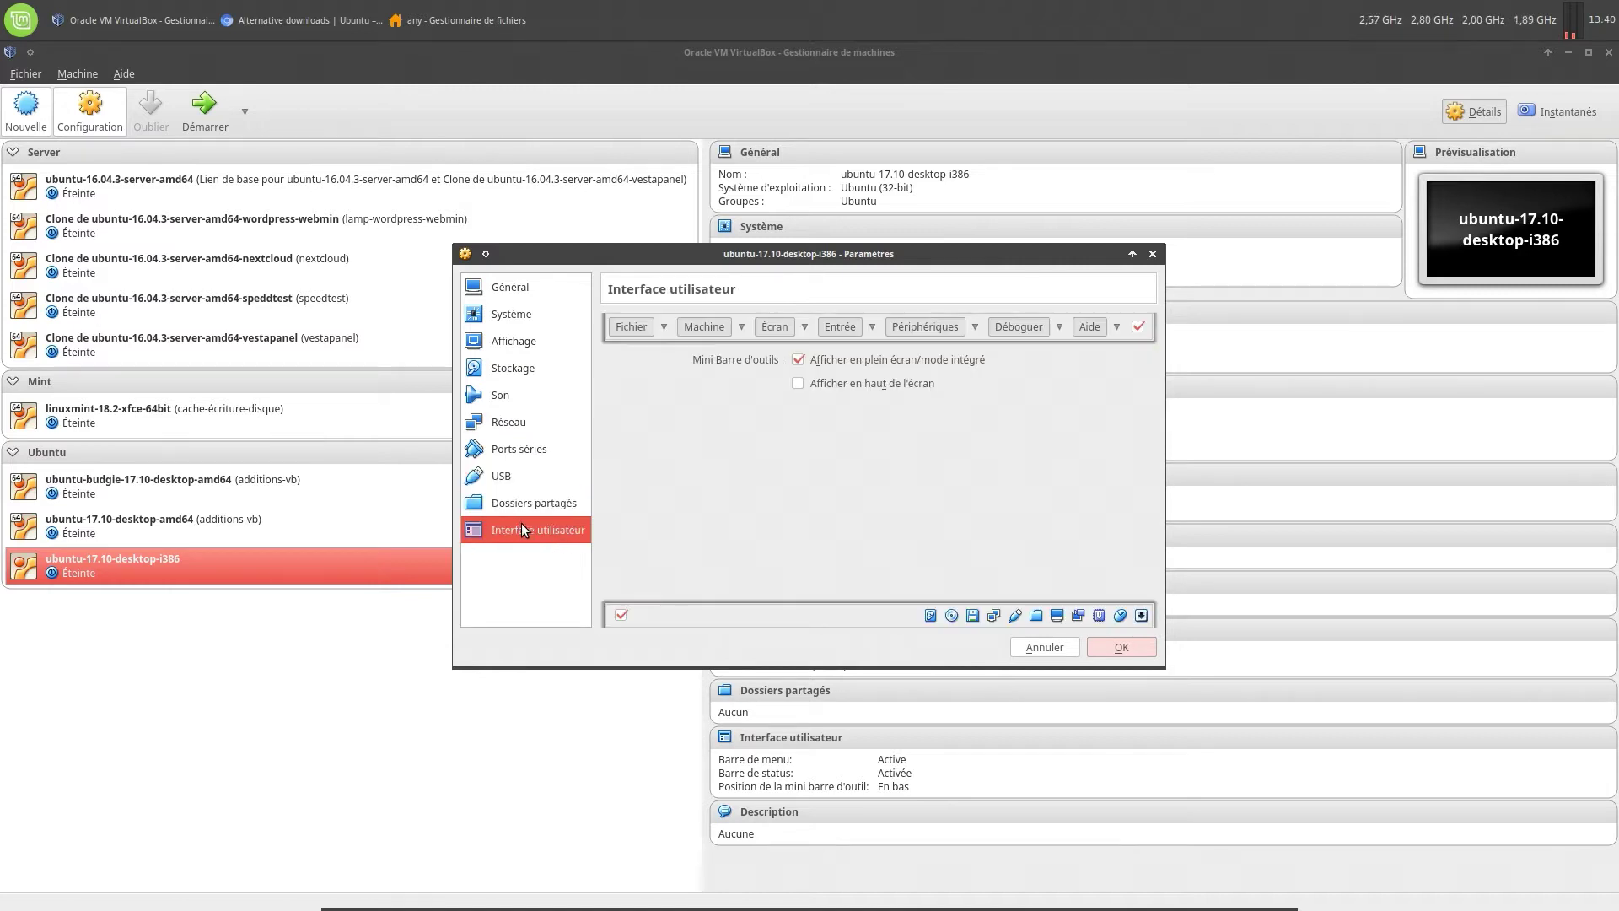
left_click(799, 360)
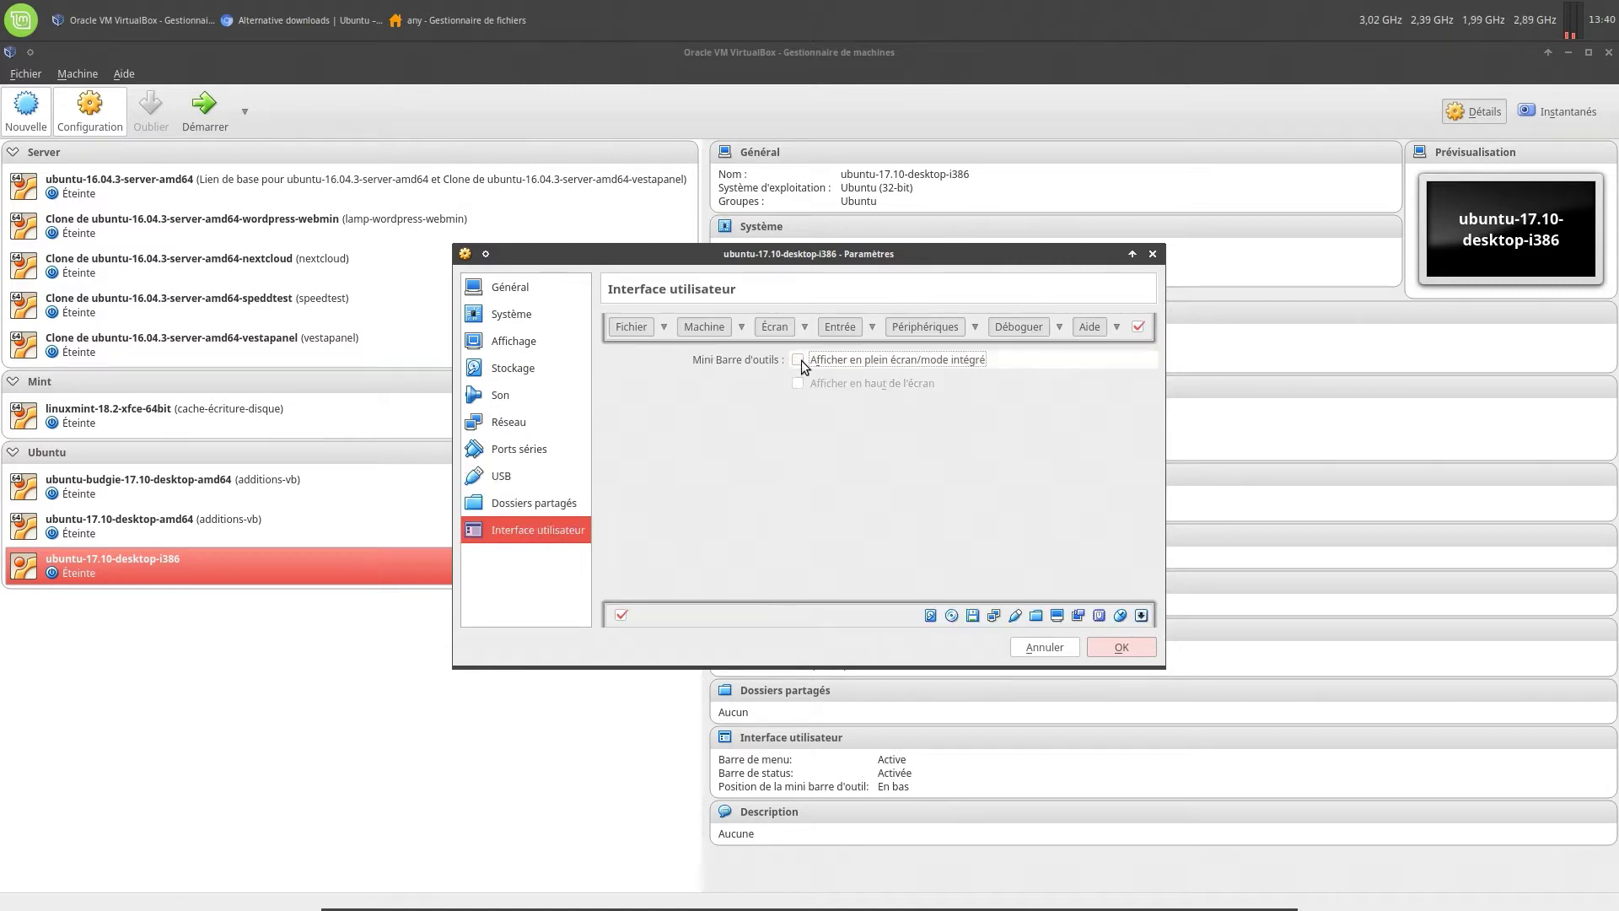
left_click(1121, 646)
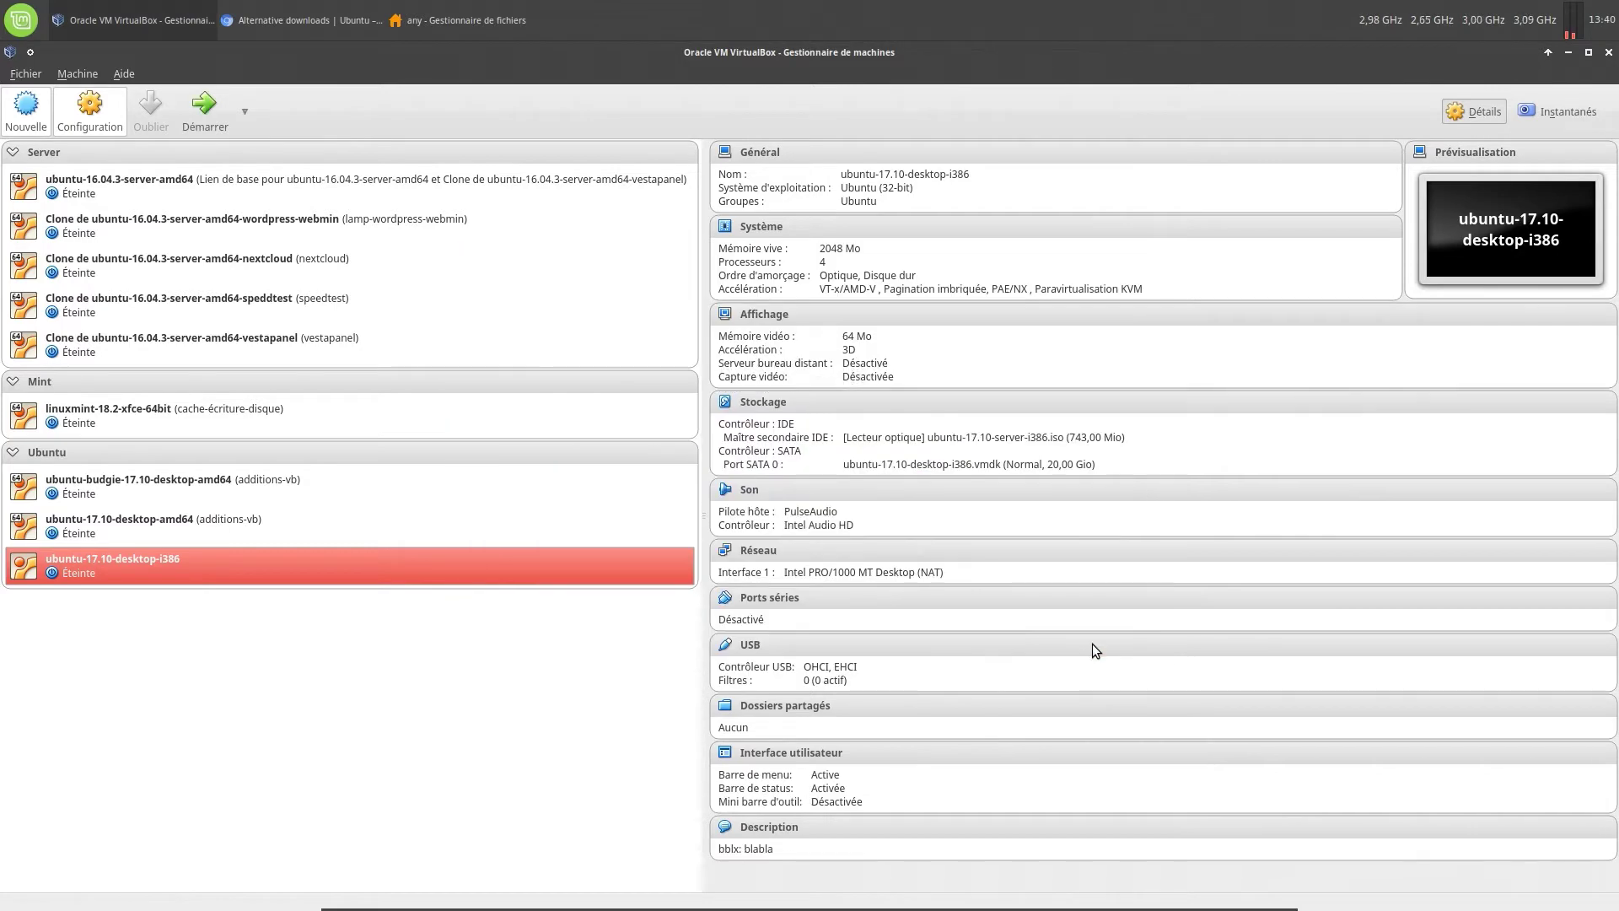
Start the ubuntu-17.10-desktop-i386 VM and choose Français as the boot language
left_click(201, 116)
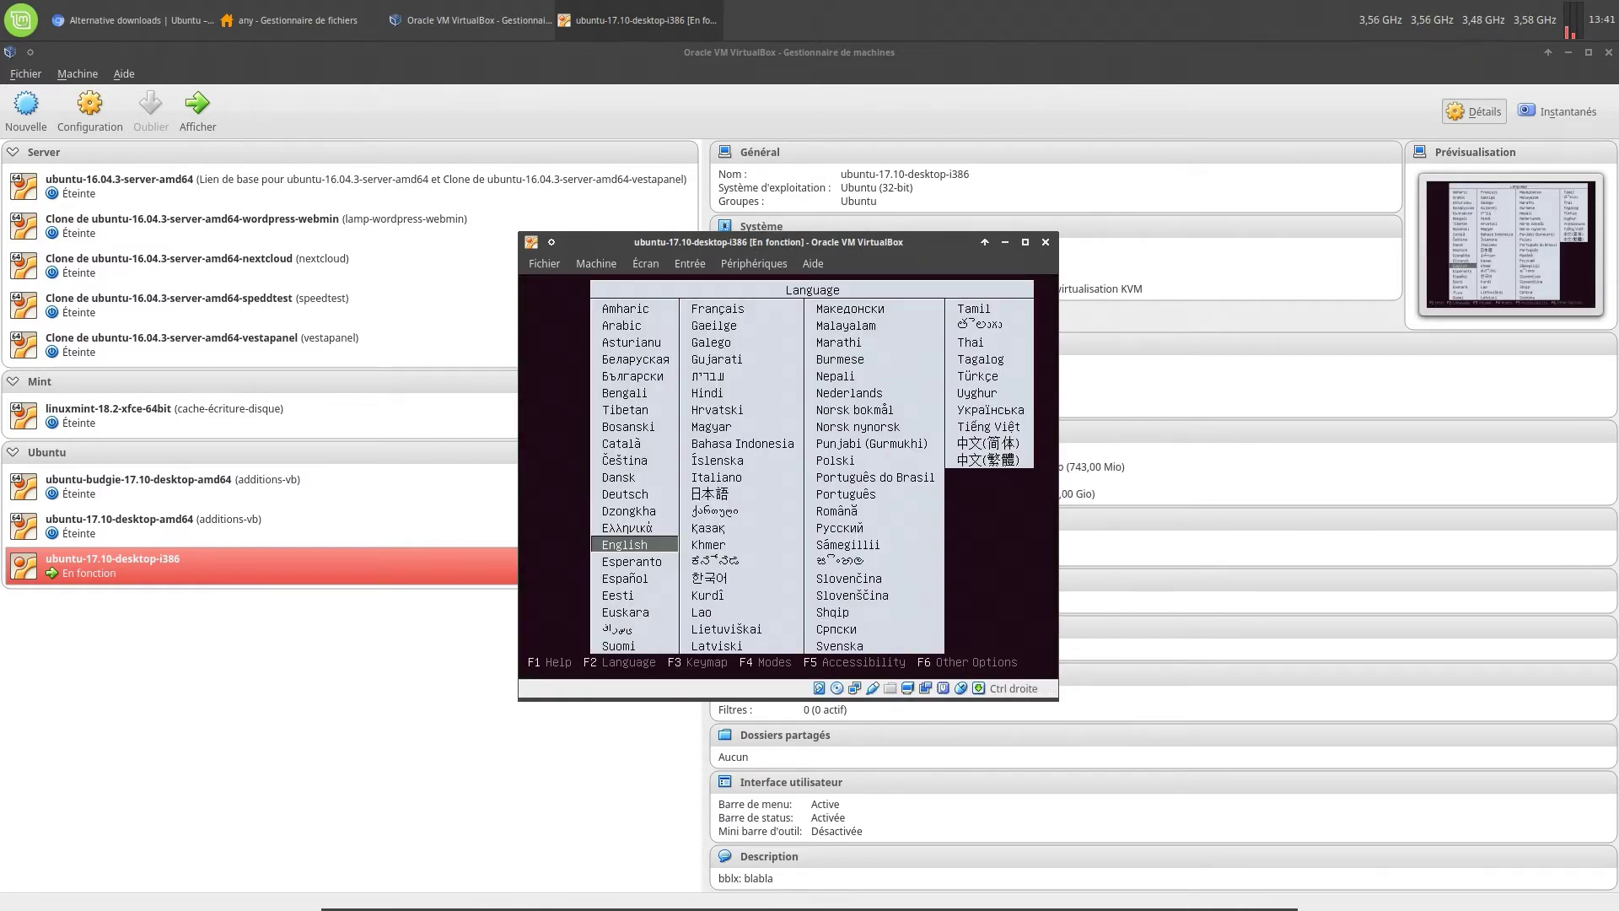
key("Down")
key("Down")
key("Down")
key("Down")
key("Down")
key("Down")
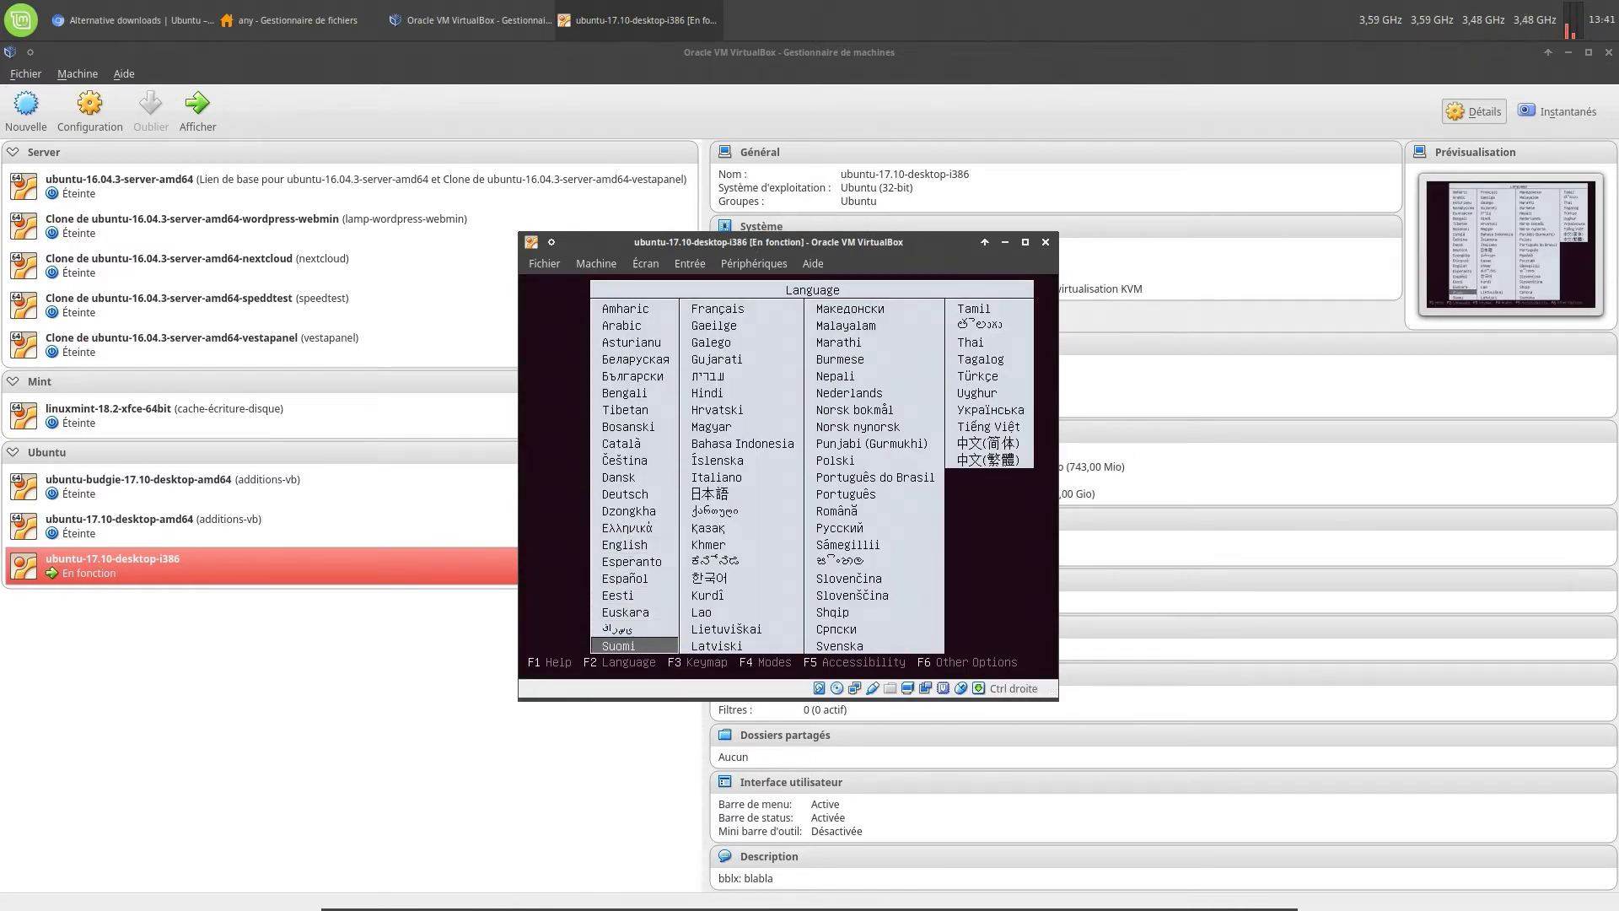
key("Down")
key("Return")
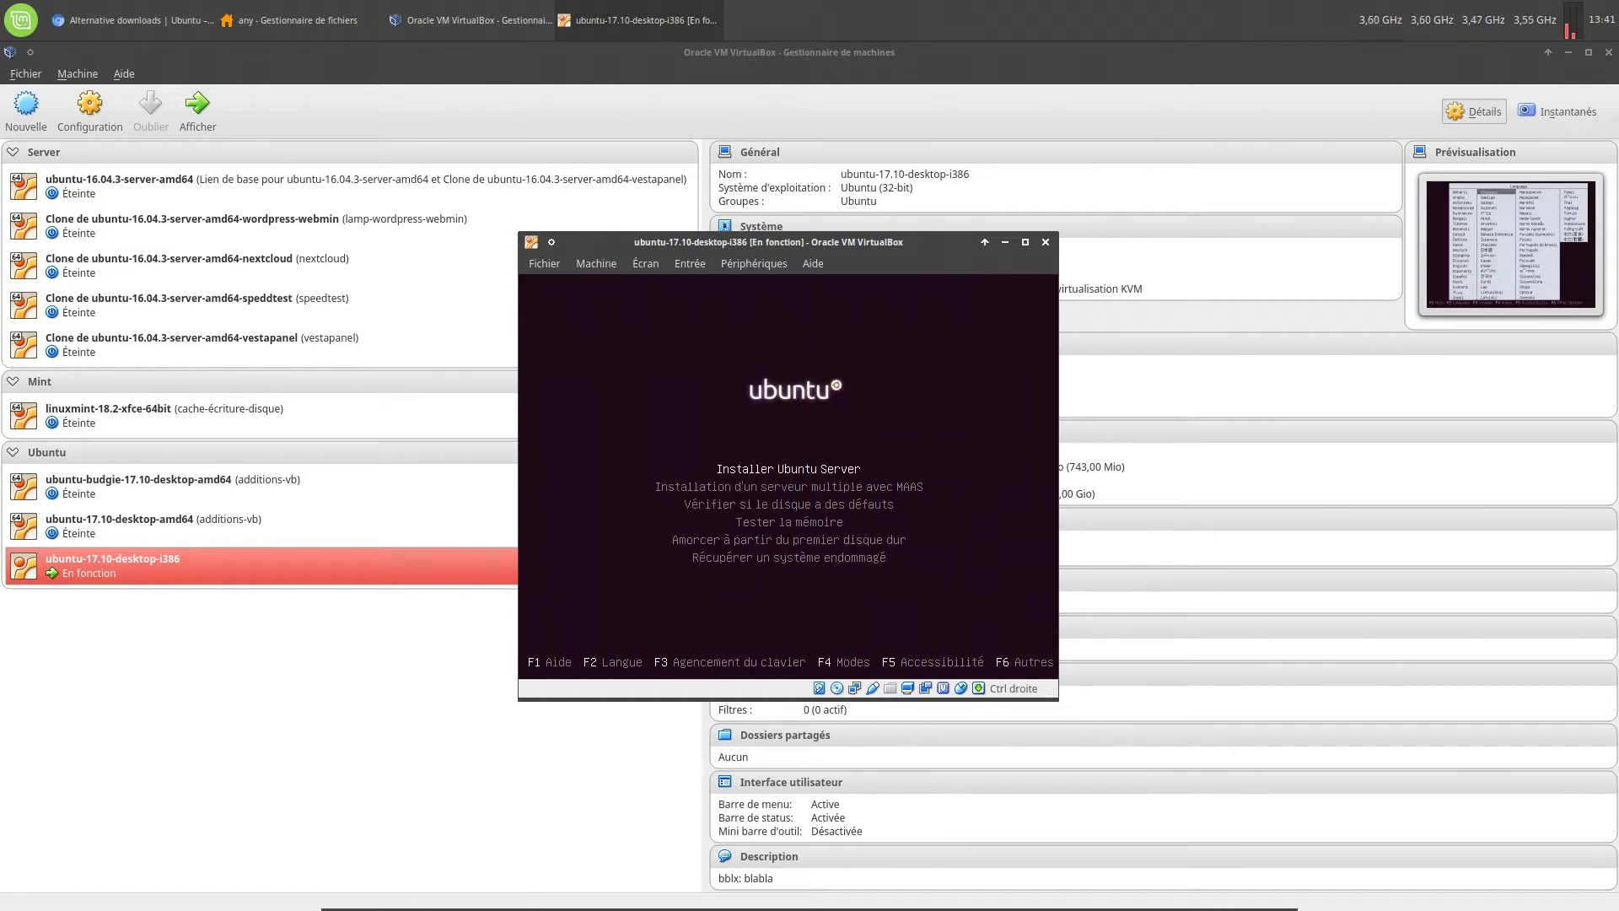
Pick the Belgian keyboard layout and launch Installer Ubuntu Server
key("F3")
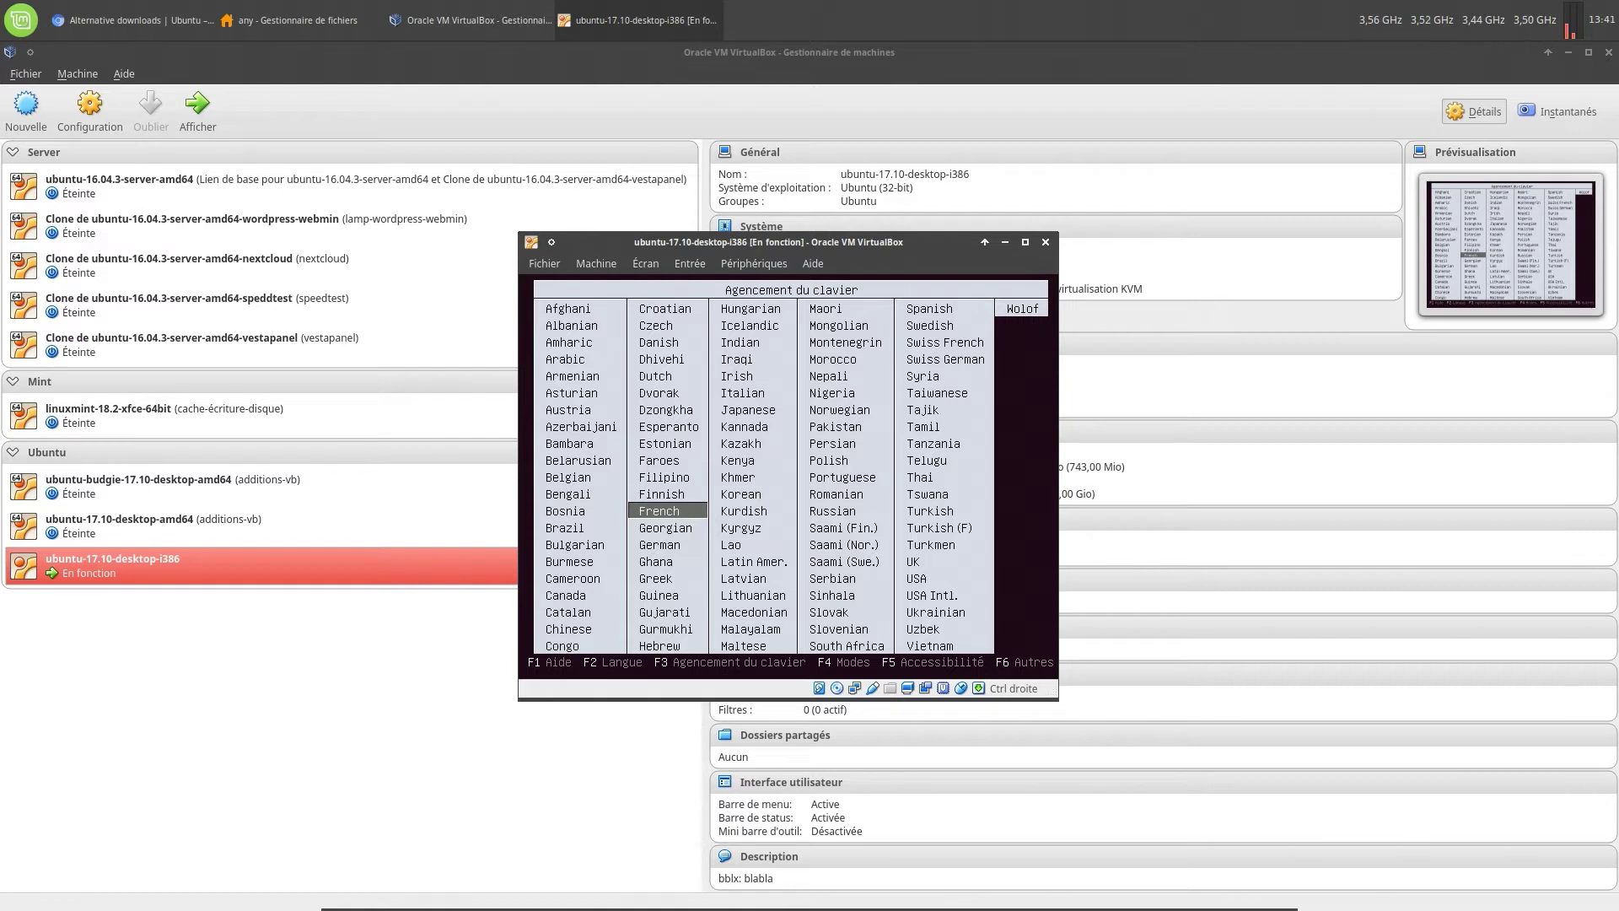
key("Left")
key("Up")
key("Up")
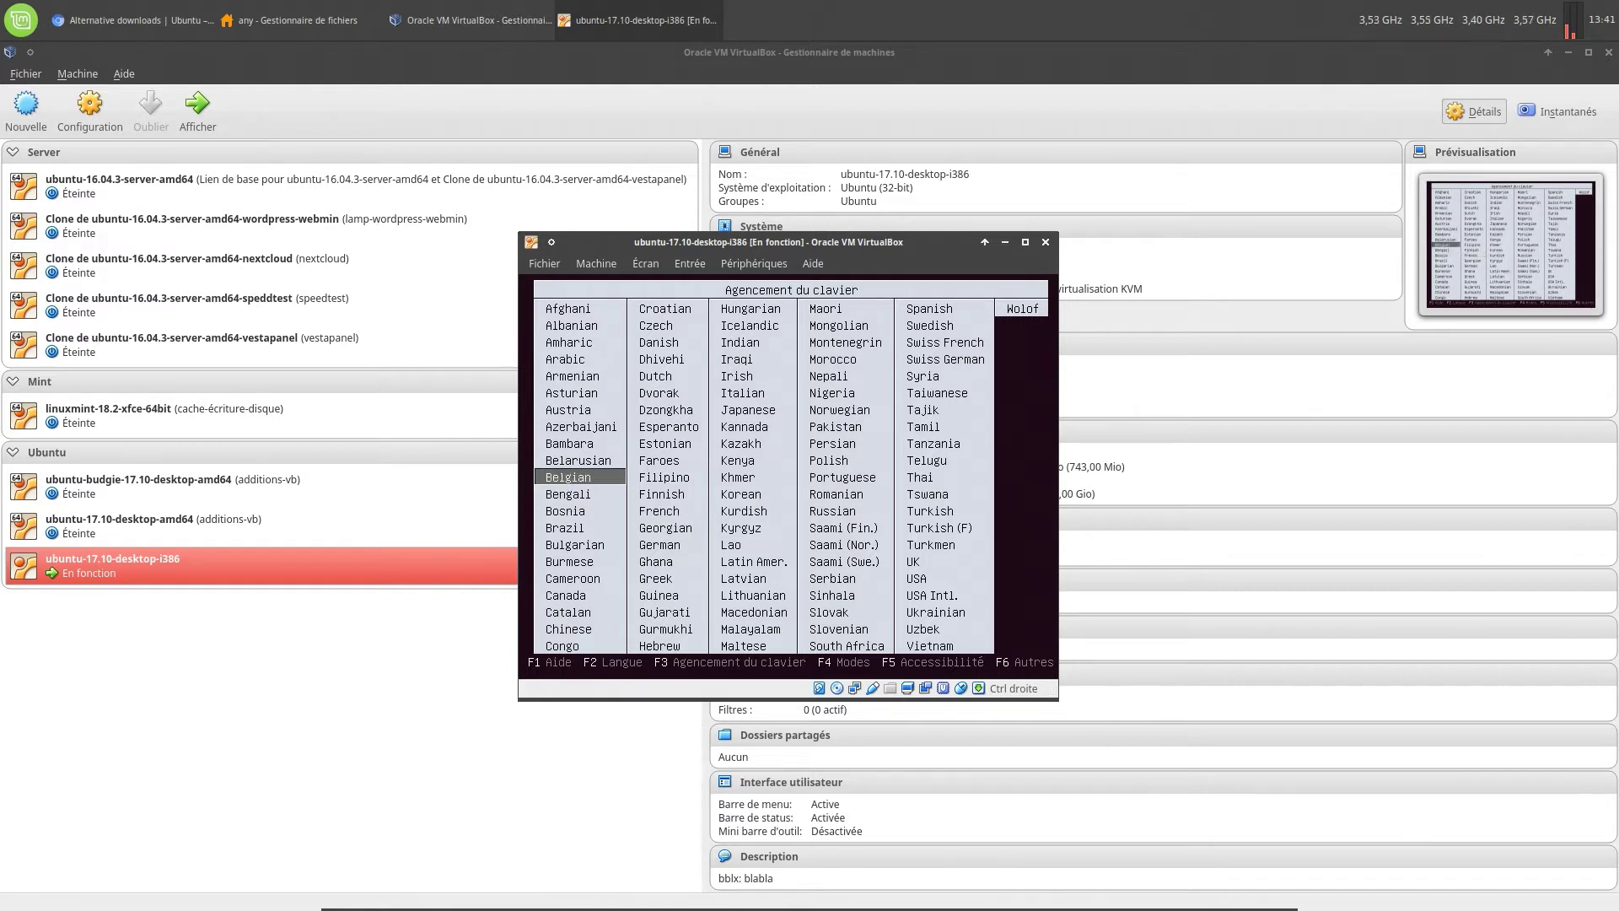
key("Return")
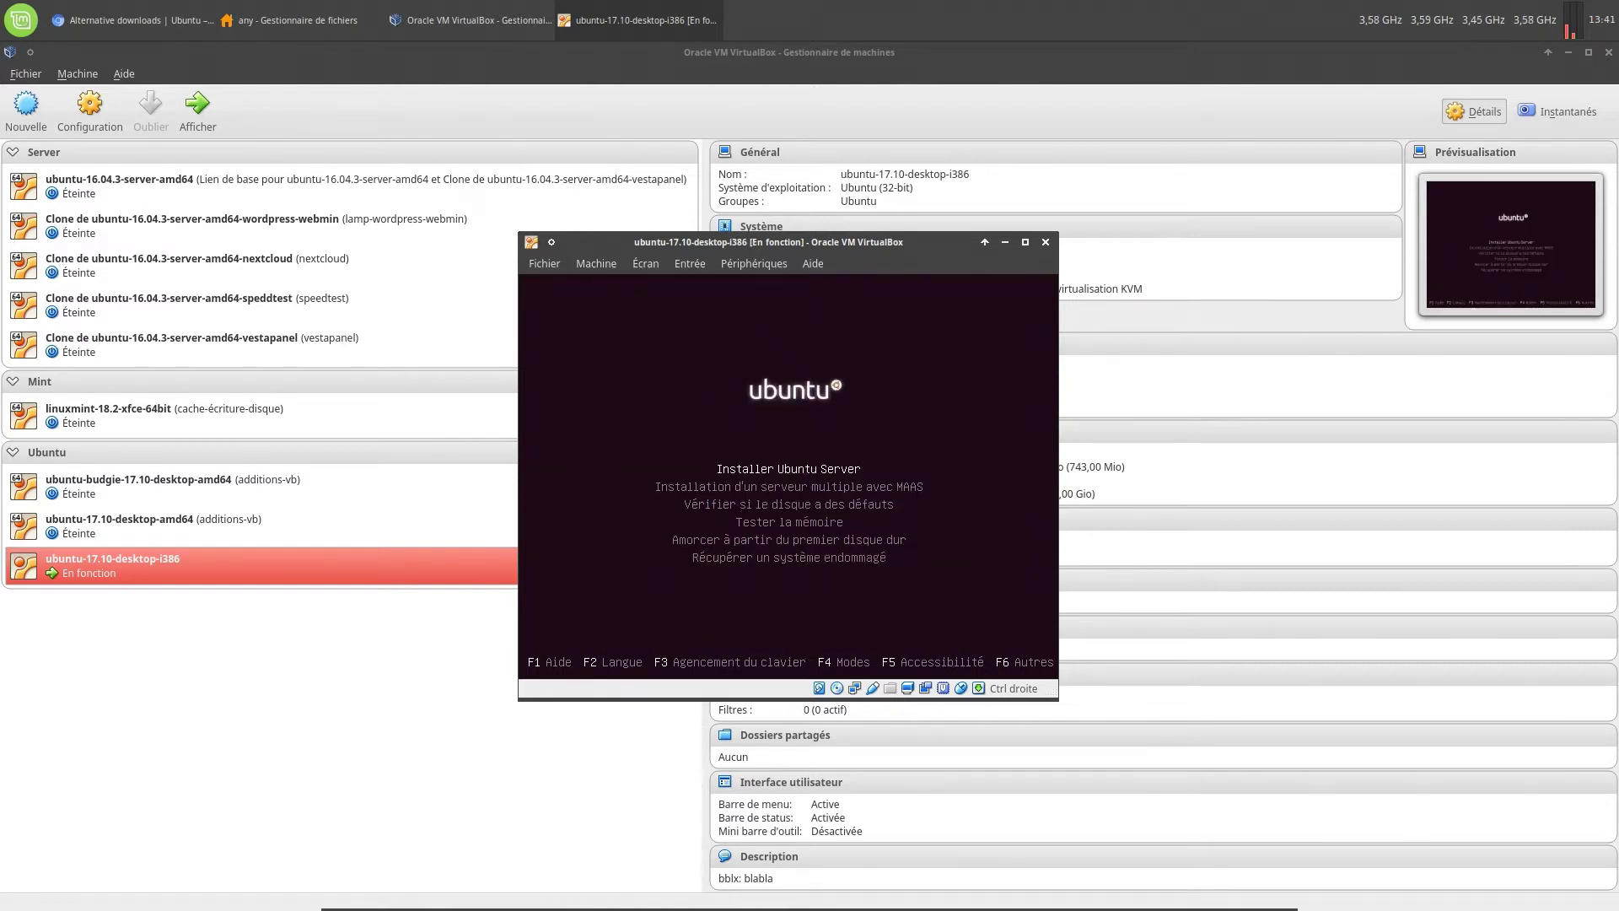
key("Return")
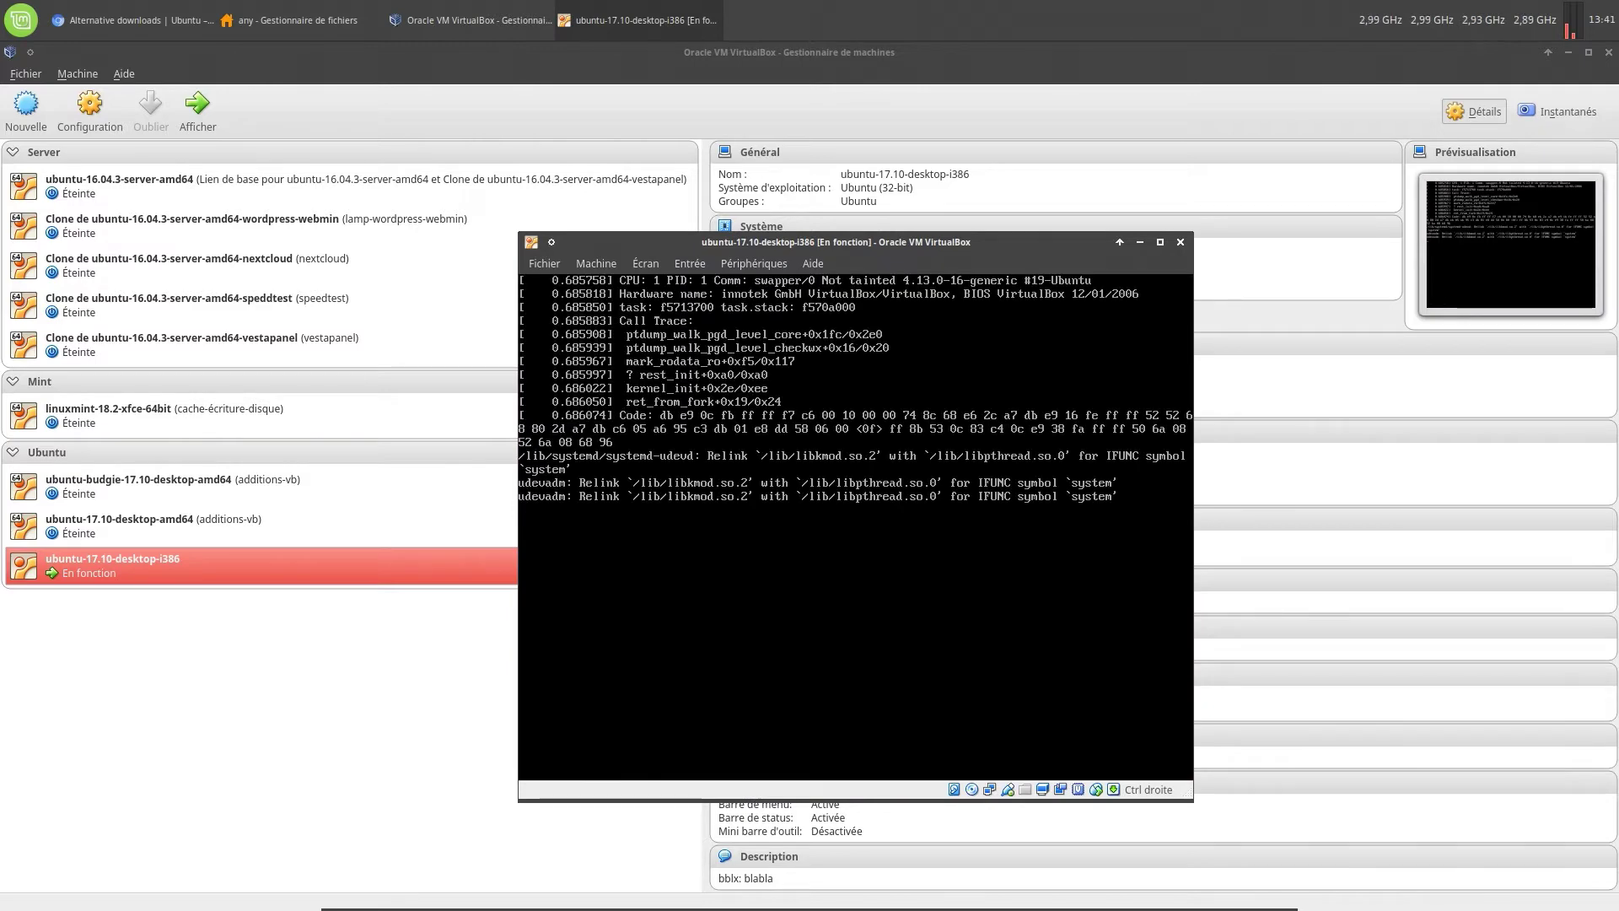
Clear the other windows out of the way, reposition the VM window and select Belgique as the country
left_click(1566, 49)
left_click(1566, 49)
left_click(1566, 49)
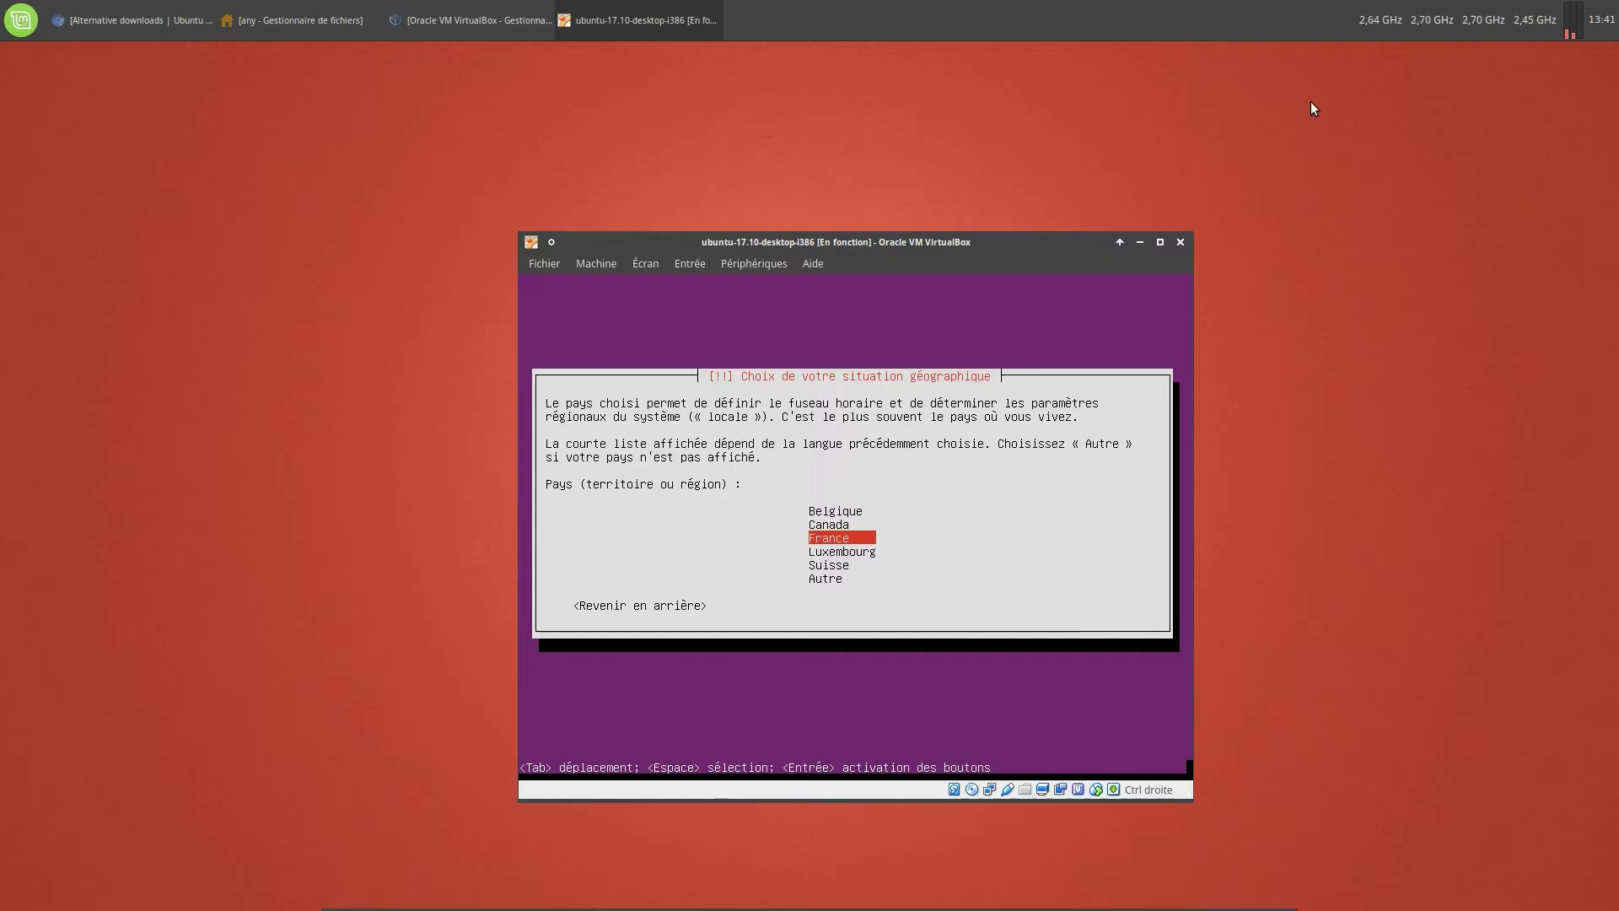
left_click_drag(994, 248, 939, 190)
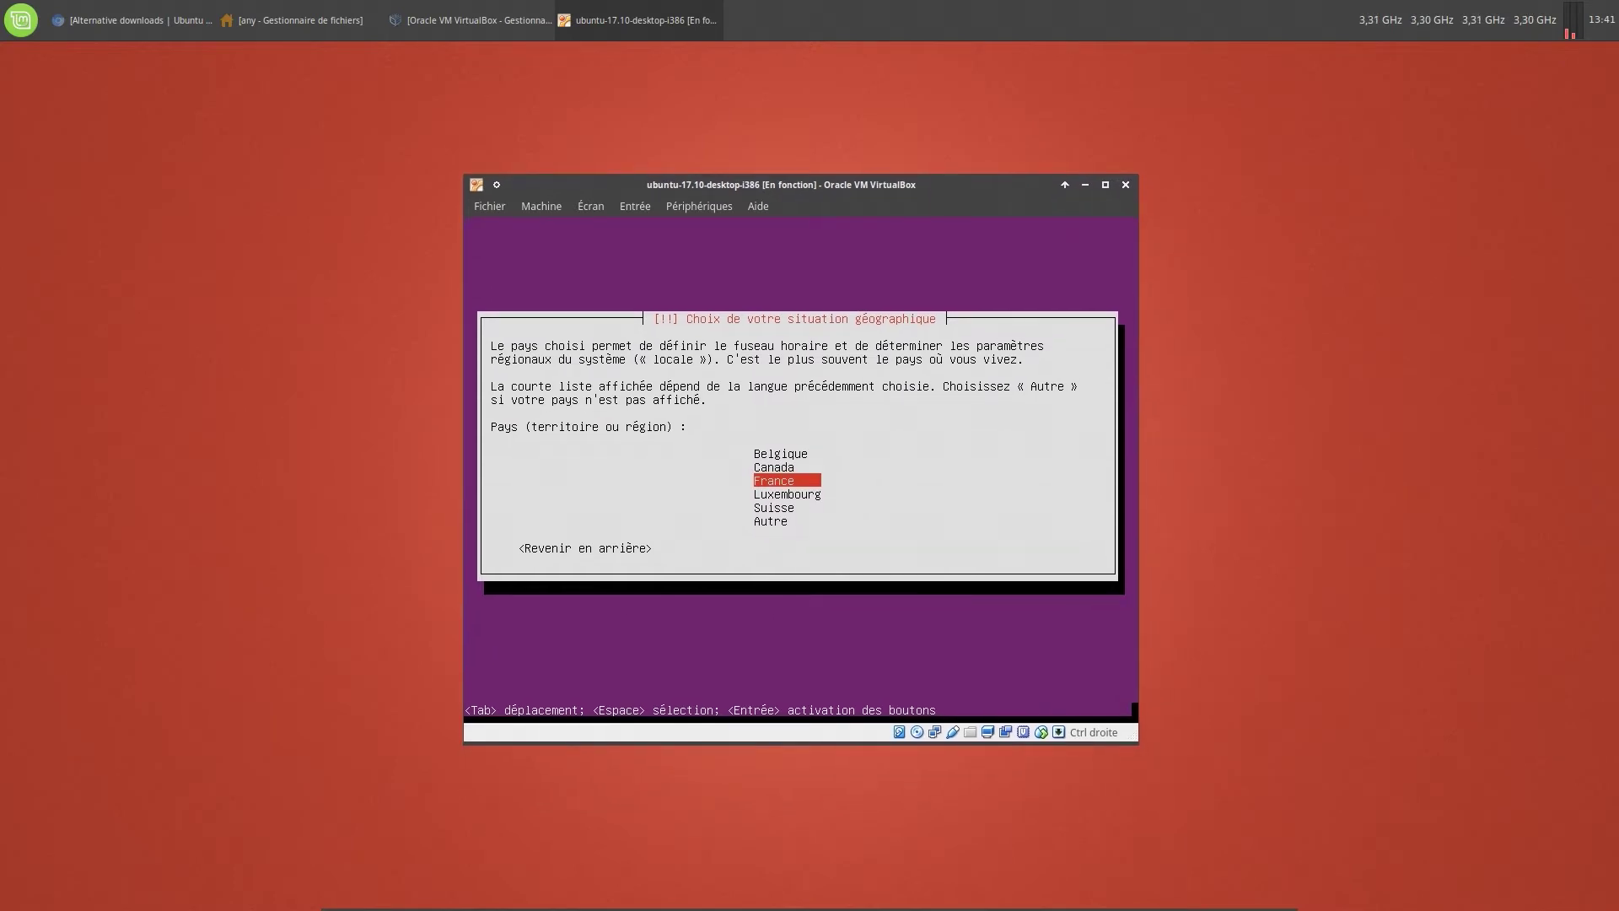
key("Up")
key("Up")
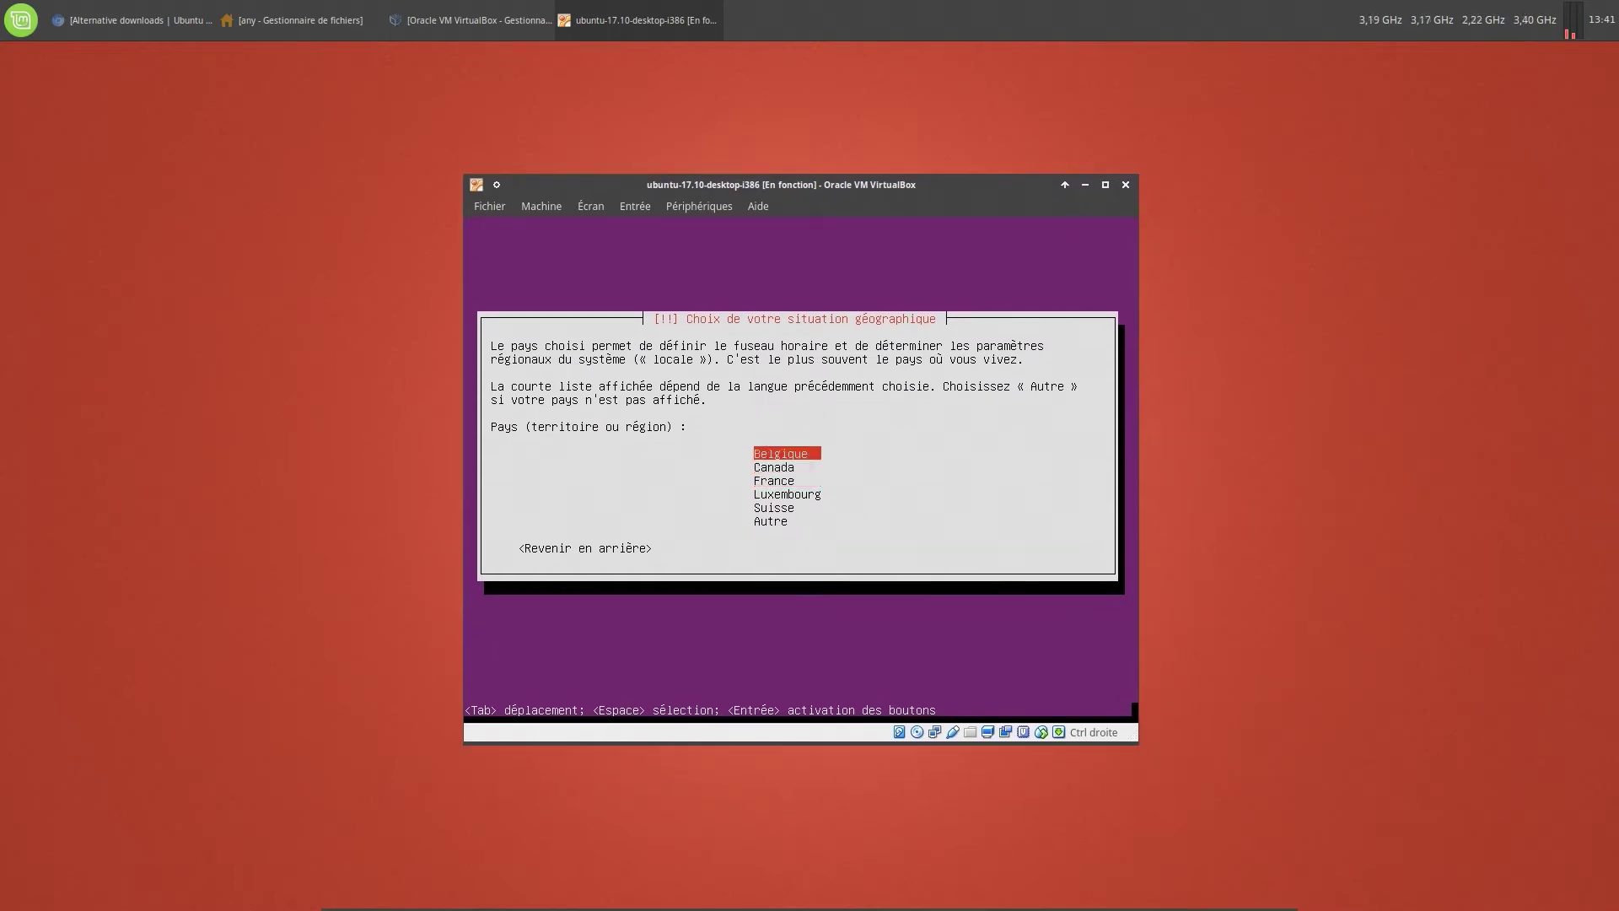
key("Return")
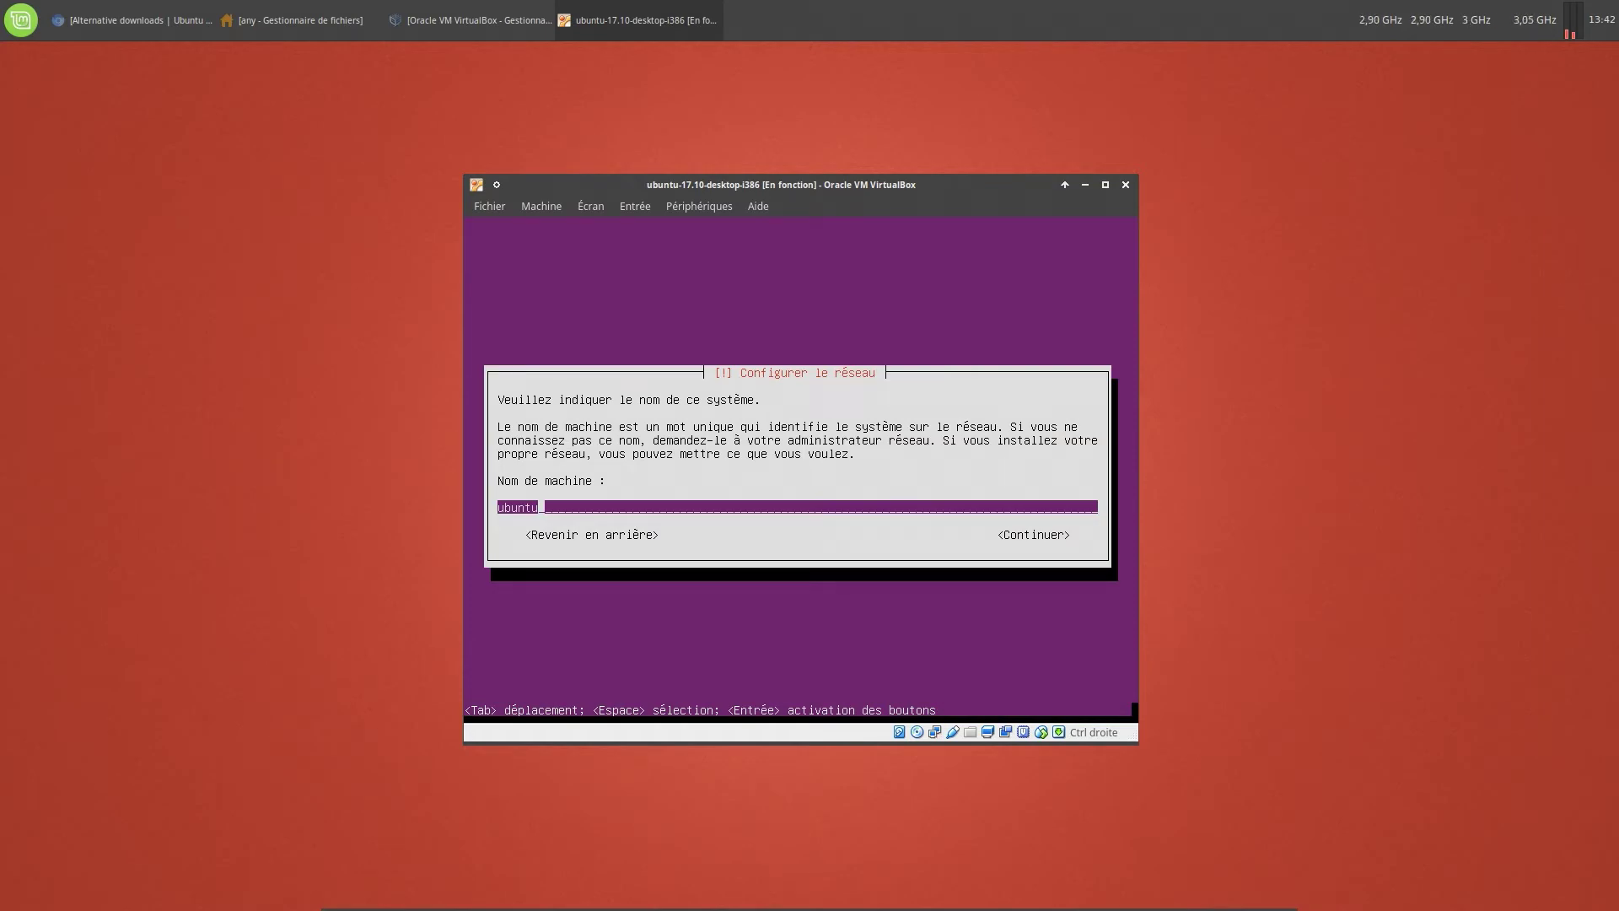
Set the hostname to ubuntu-vm and enter the new user's full name and a short login name
type("-vm")
key("Tab")
key("Return")
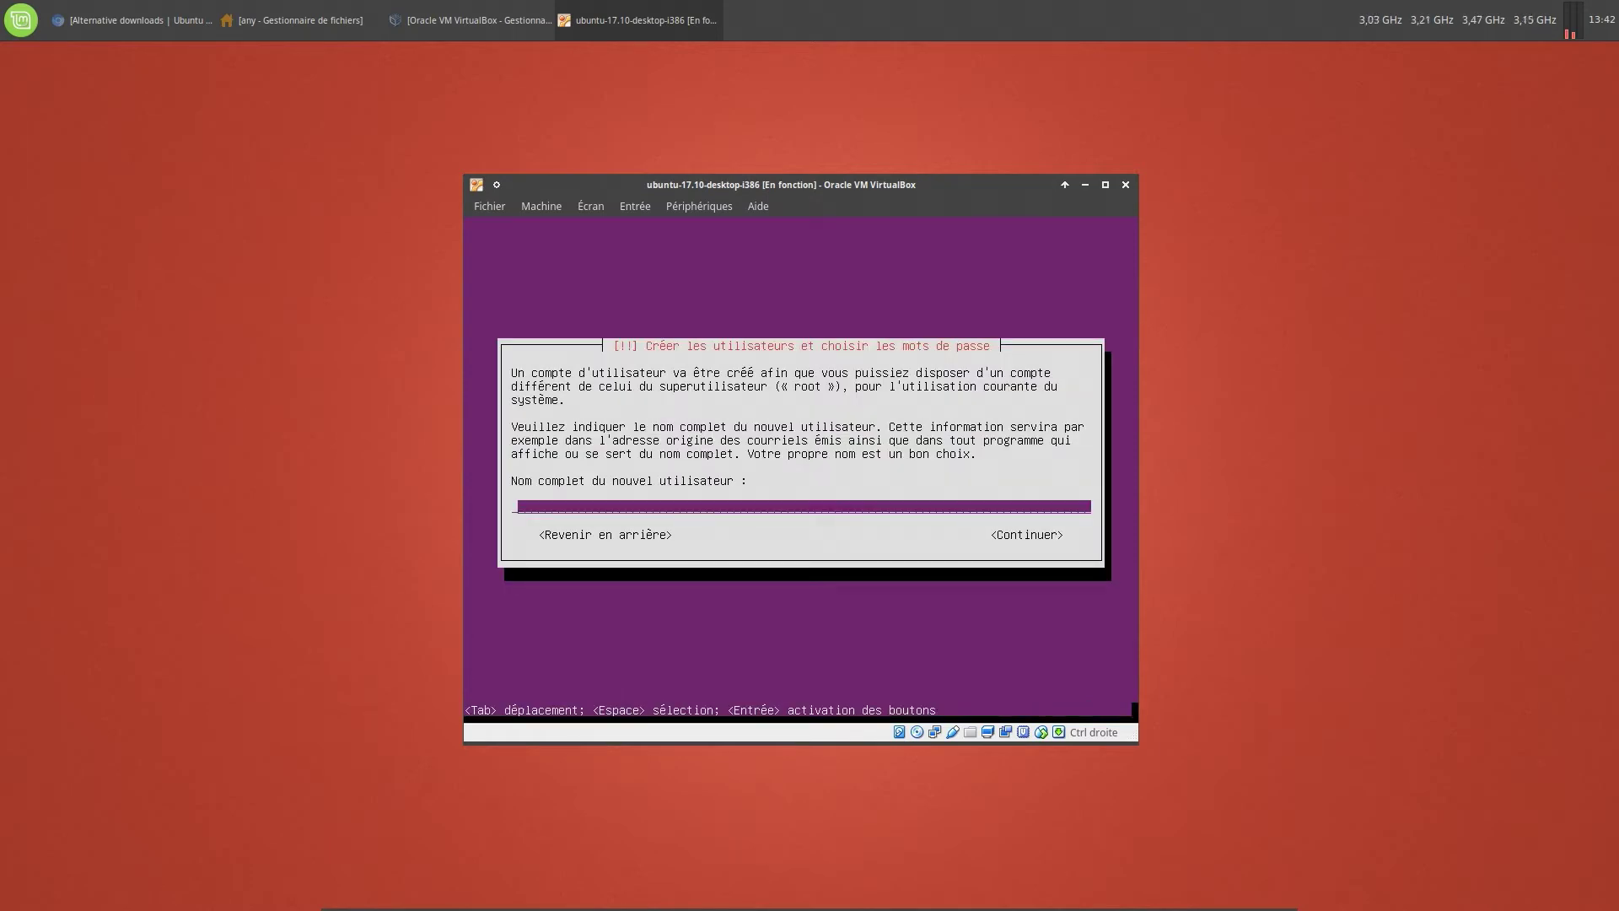
type("blablateurx")
key("Return")
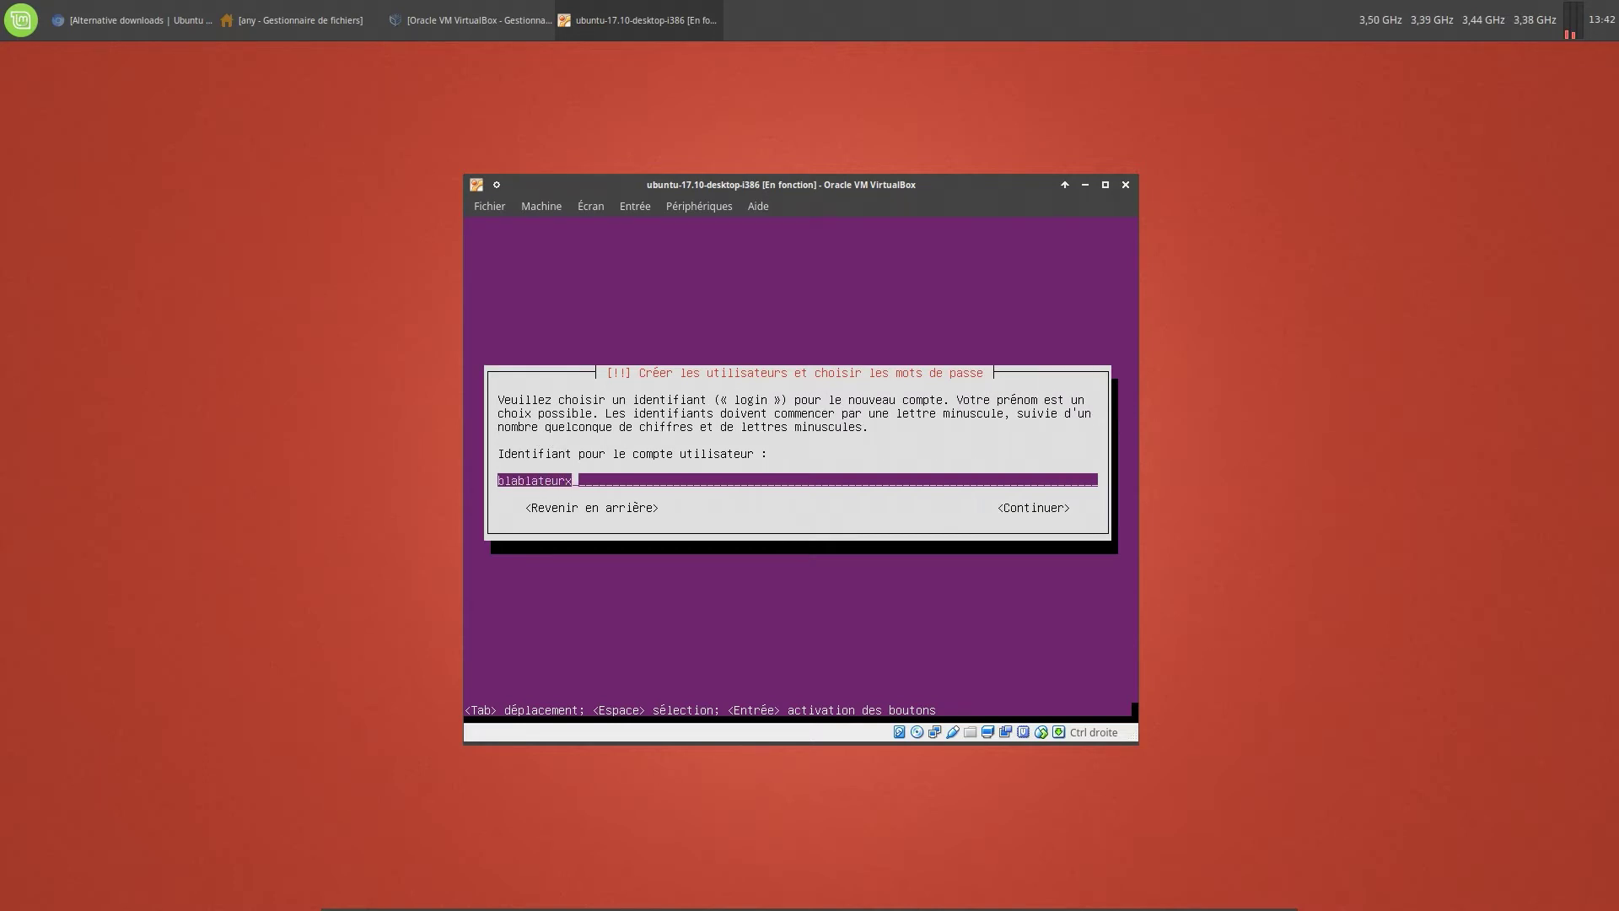
key("BackSpace")
key("BackSpace")
key("BackSpace")
key("BackSpace")
key("BackSpace")
key("BackSpace")
key("BackSpace")
key("BackSpace")
key("BackSpace")
key("BackSpace")
type("blx")
key("Tab")
key("Return")
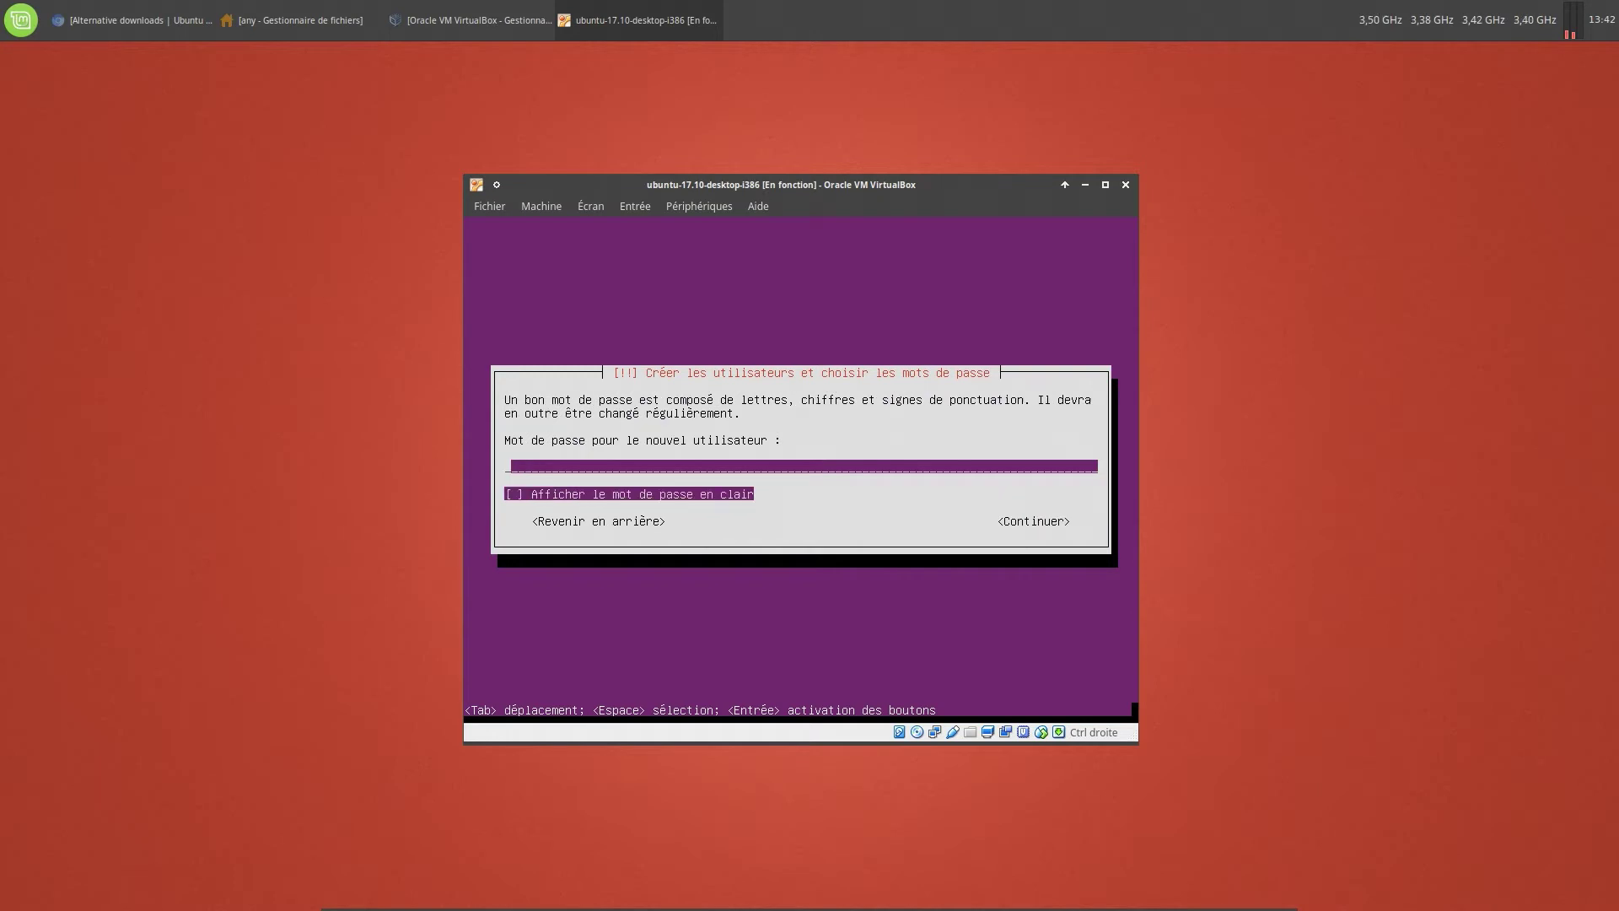
Enter the user's password with it shown in clear text, then confirm it
type("******")
key("Tab")
key("space")
key("Tab")
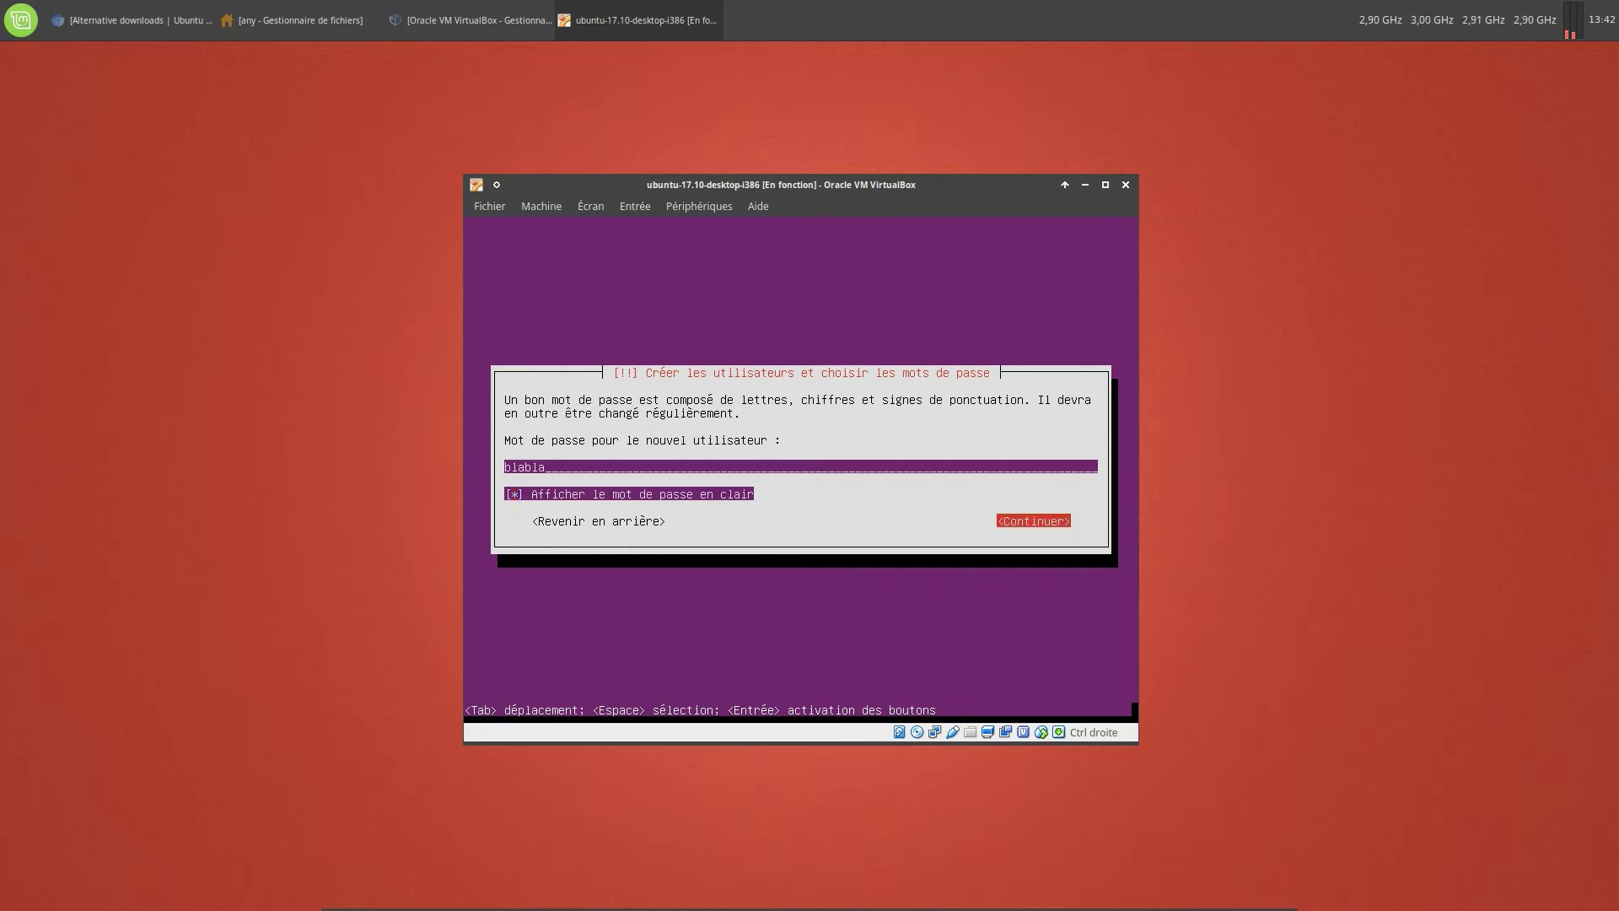
key("Return")
type("blabla")
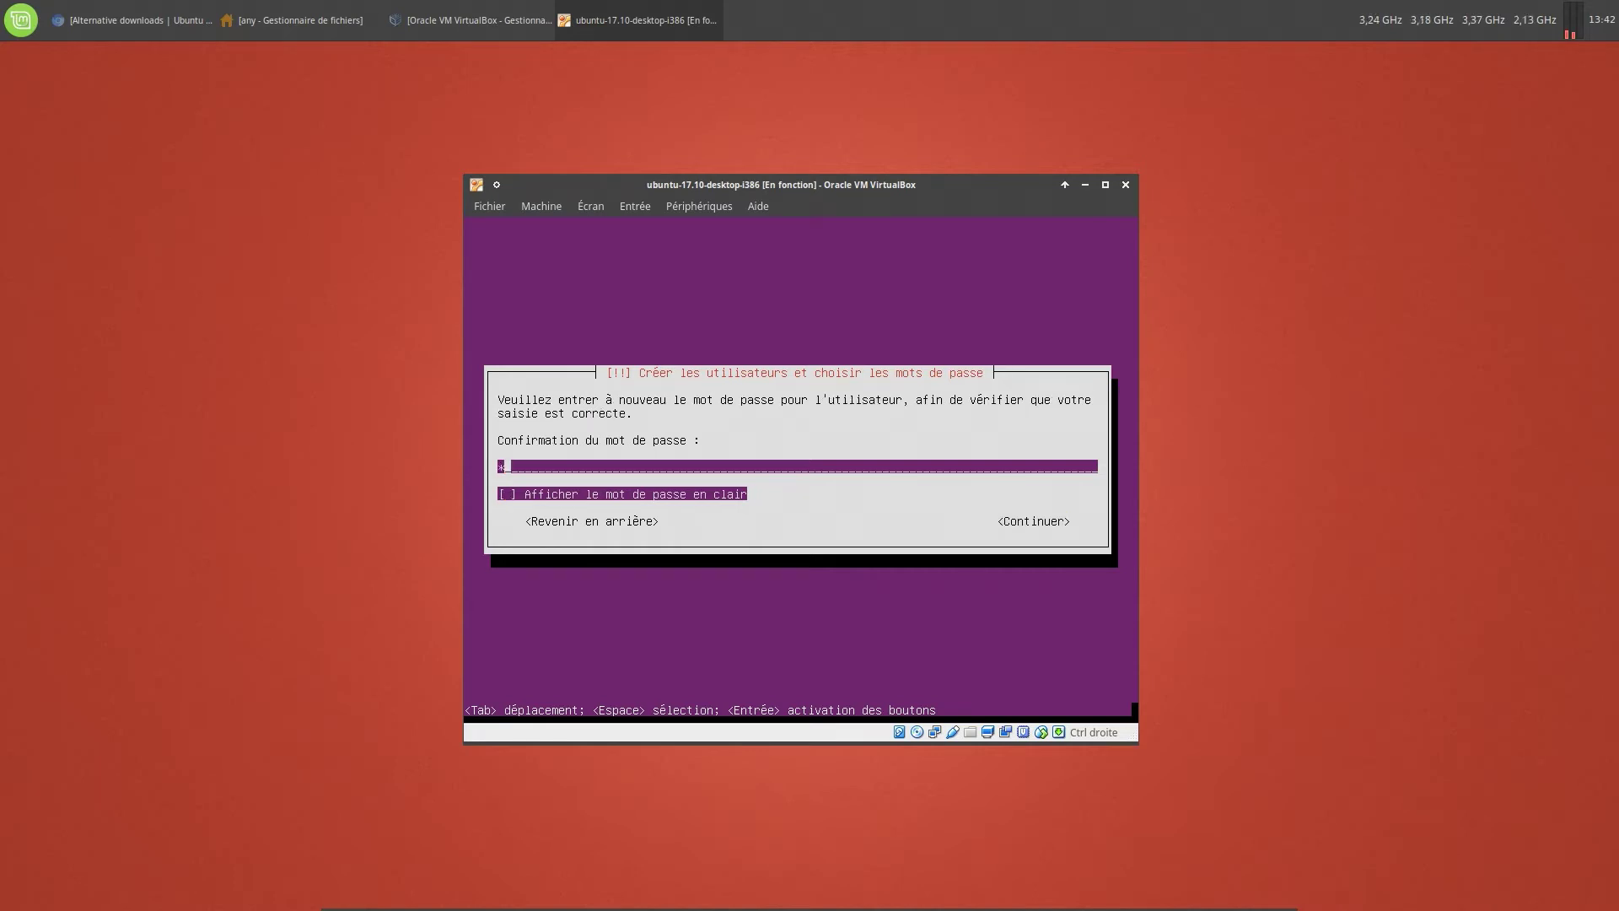
key("Tab")
key("Tab")
key("Return")
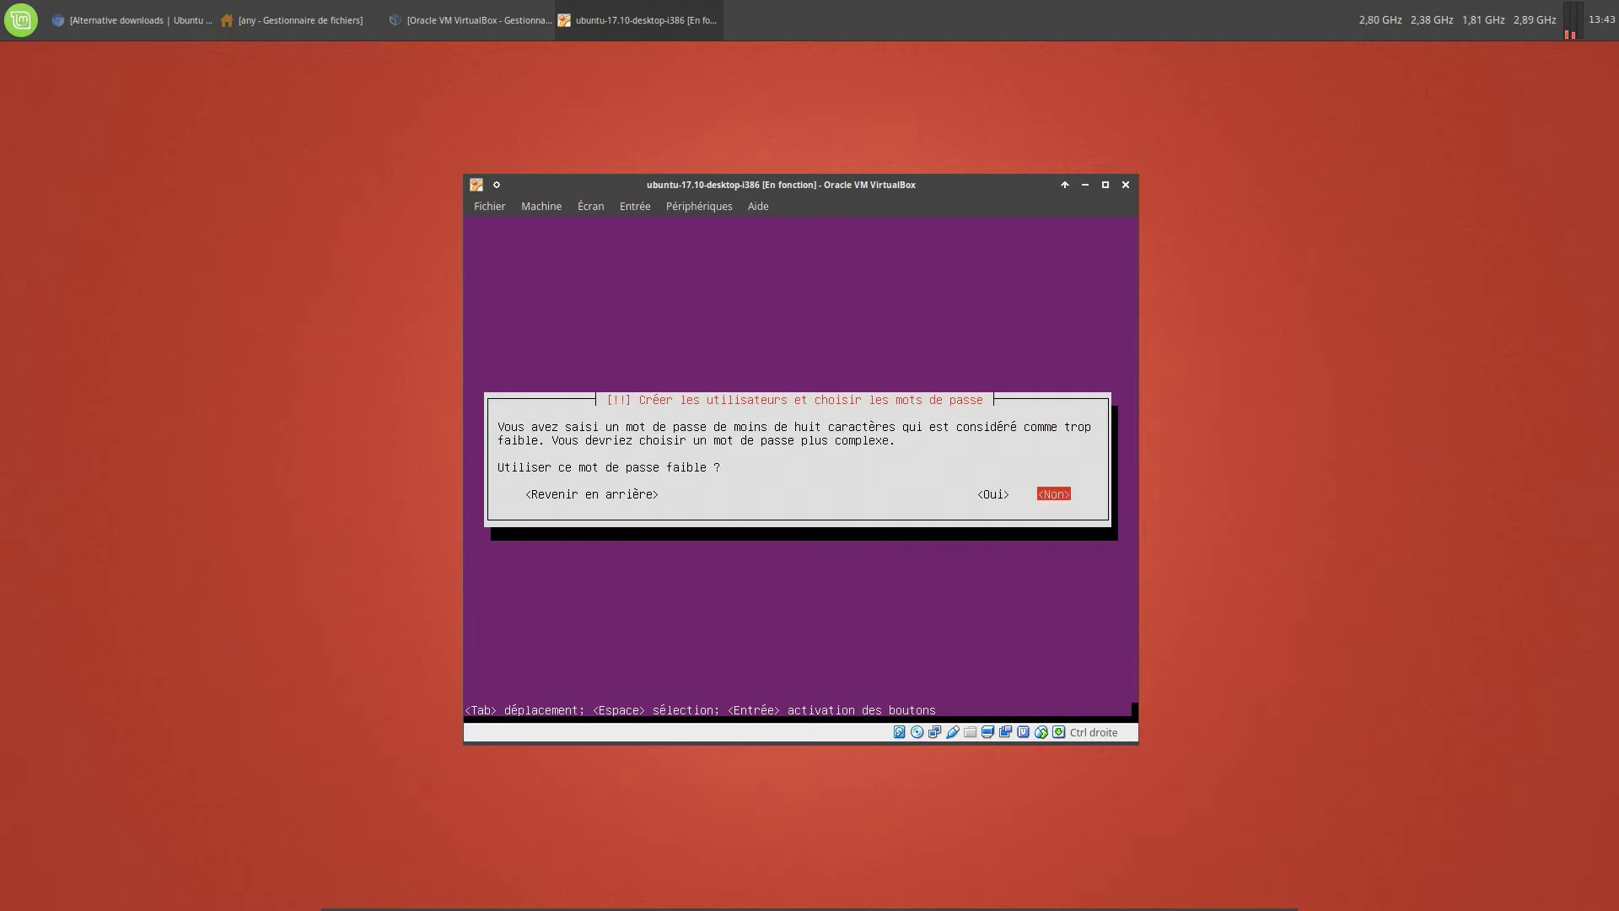
Accept the weak password and decline home folder encryption
key("Tab")
key("Tab")
key("Return")
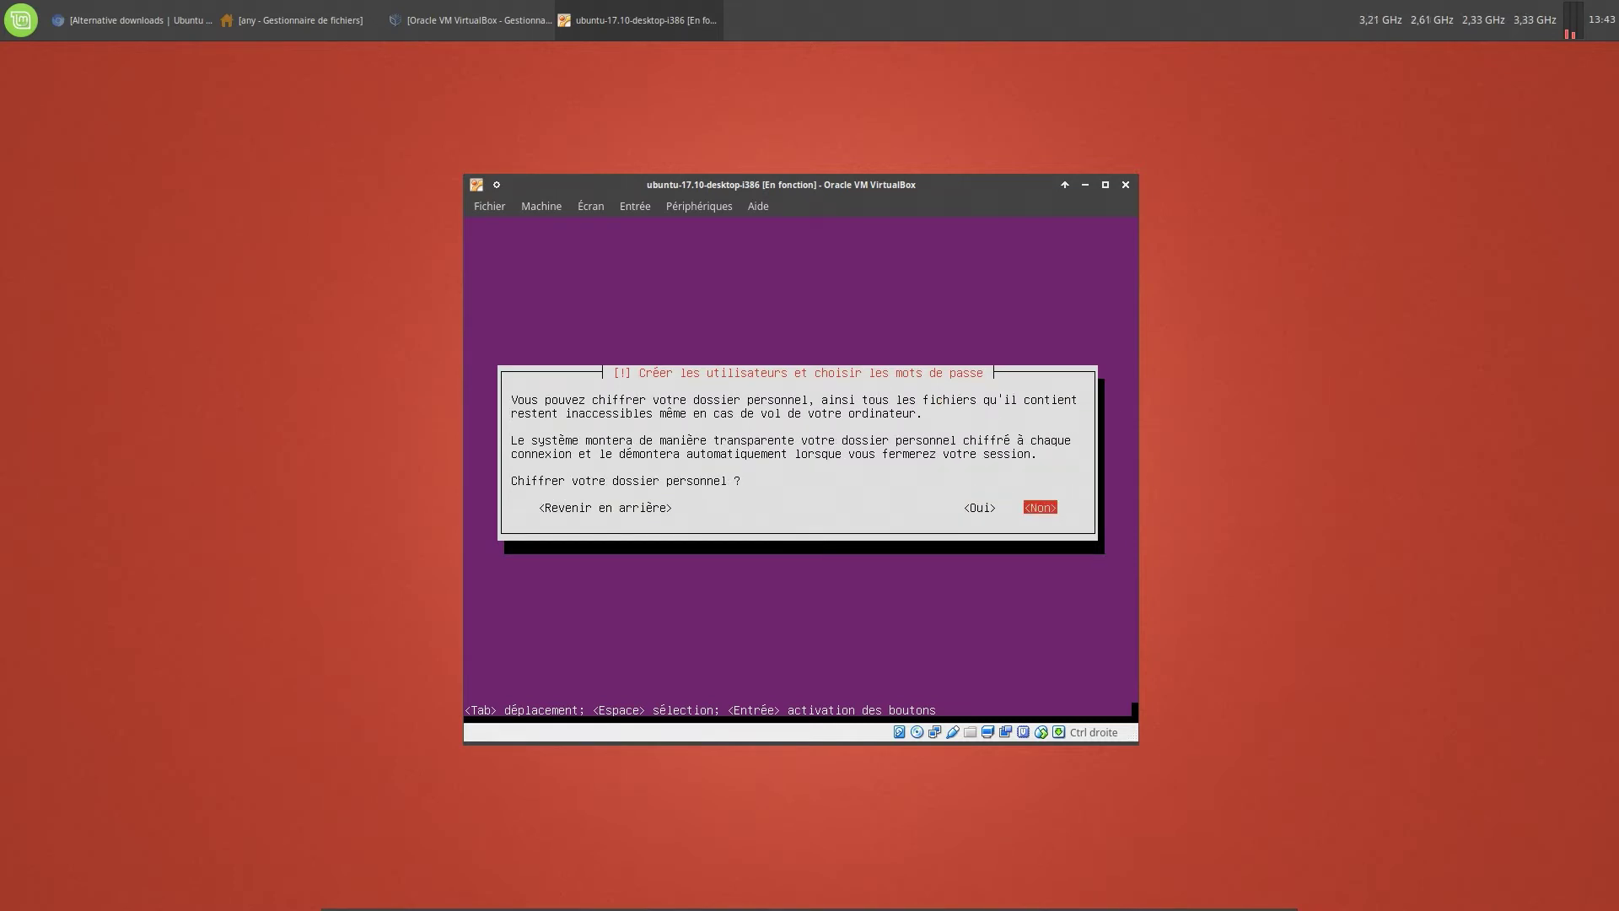
key("Return")
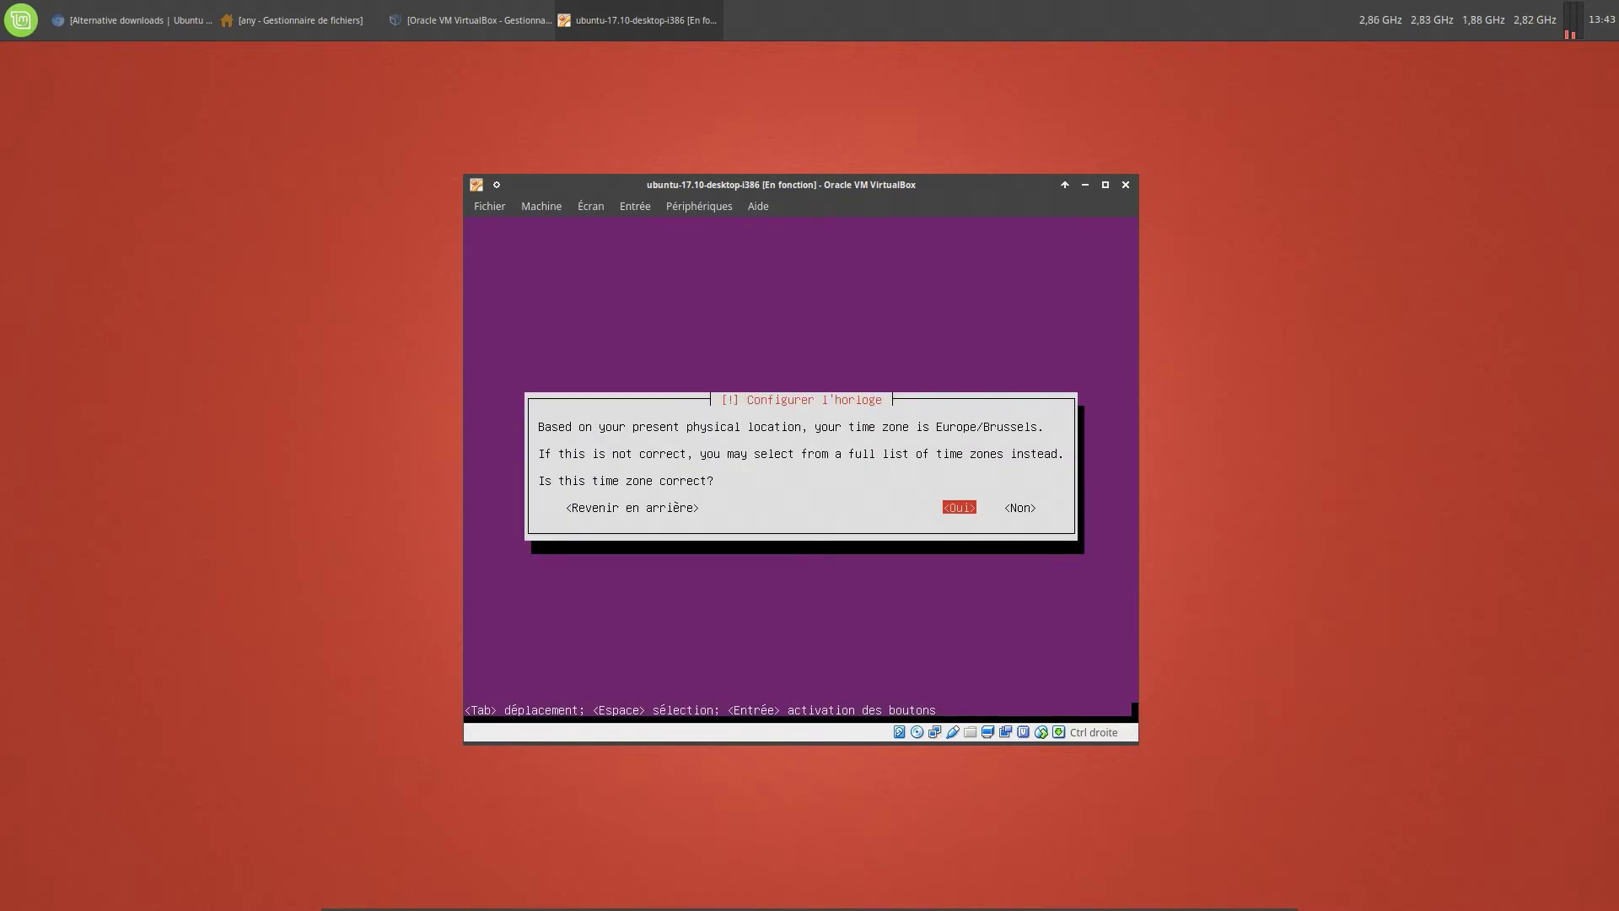
Accept Europe/Brussels, use guided whole-disk partitioning on SCSI3, and write the changes
key("Return")
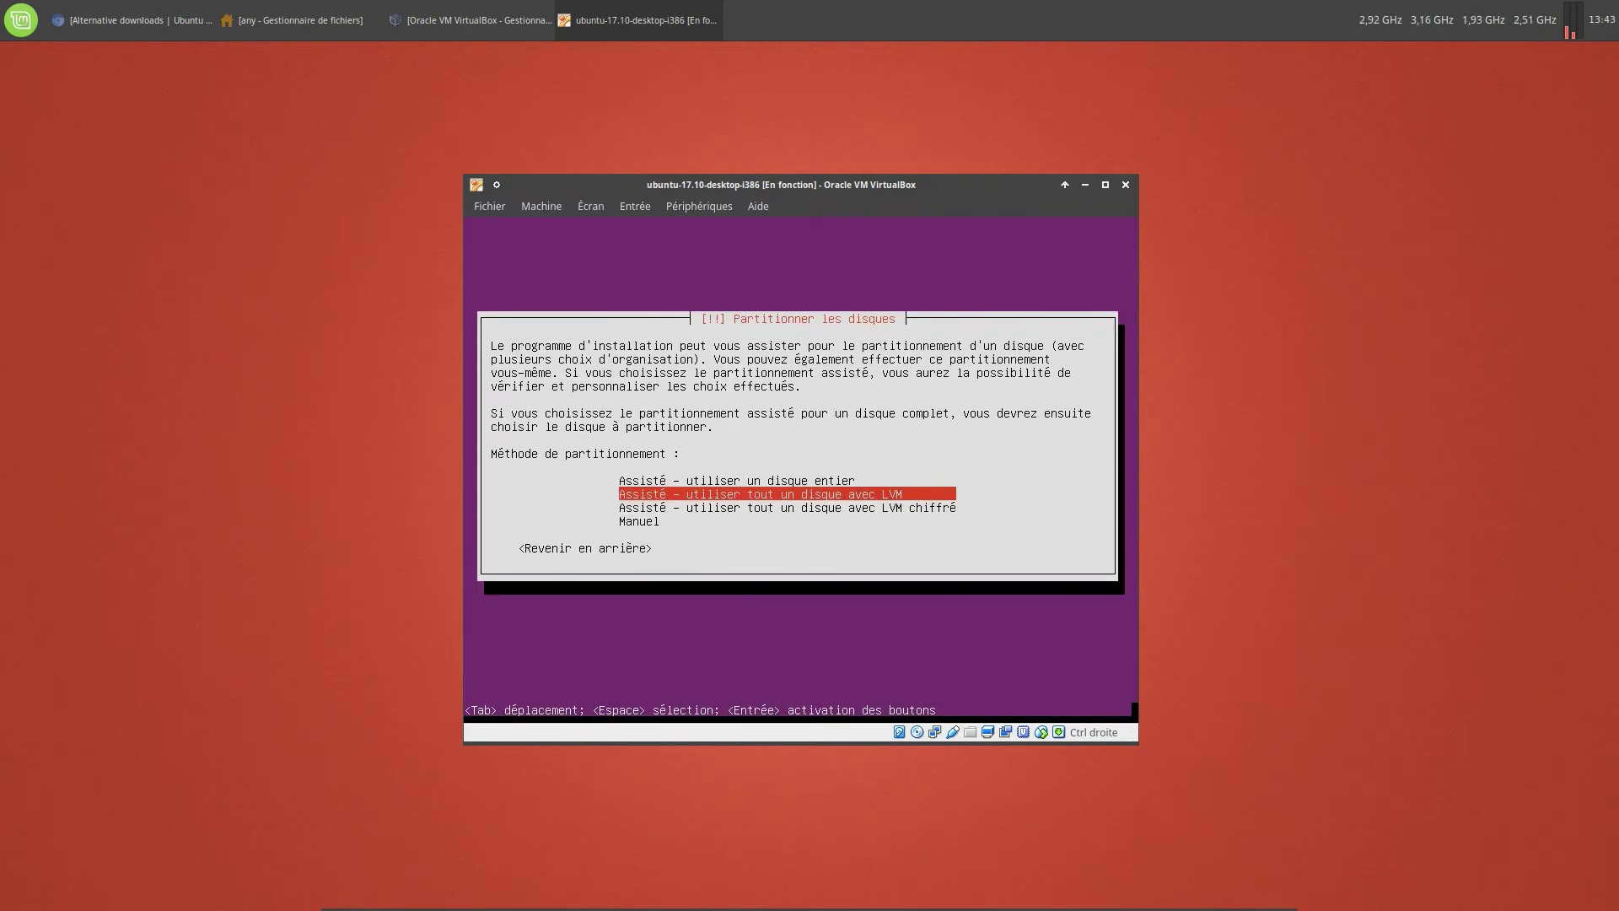
key("Up")
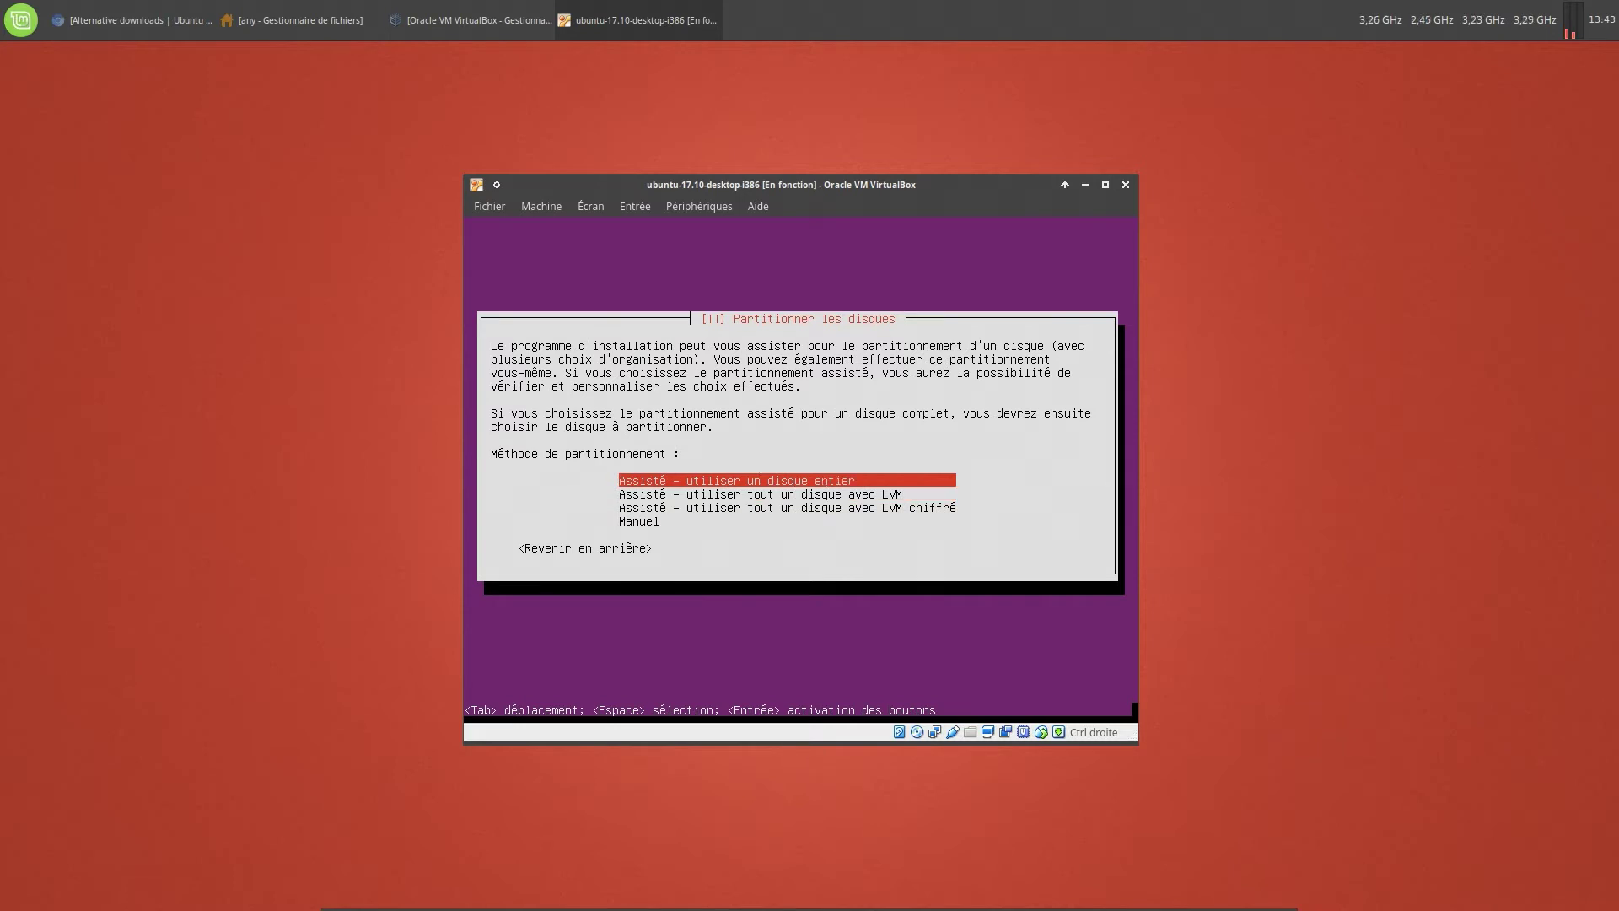
key("Return")
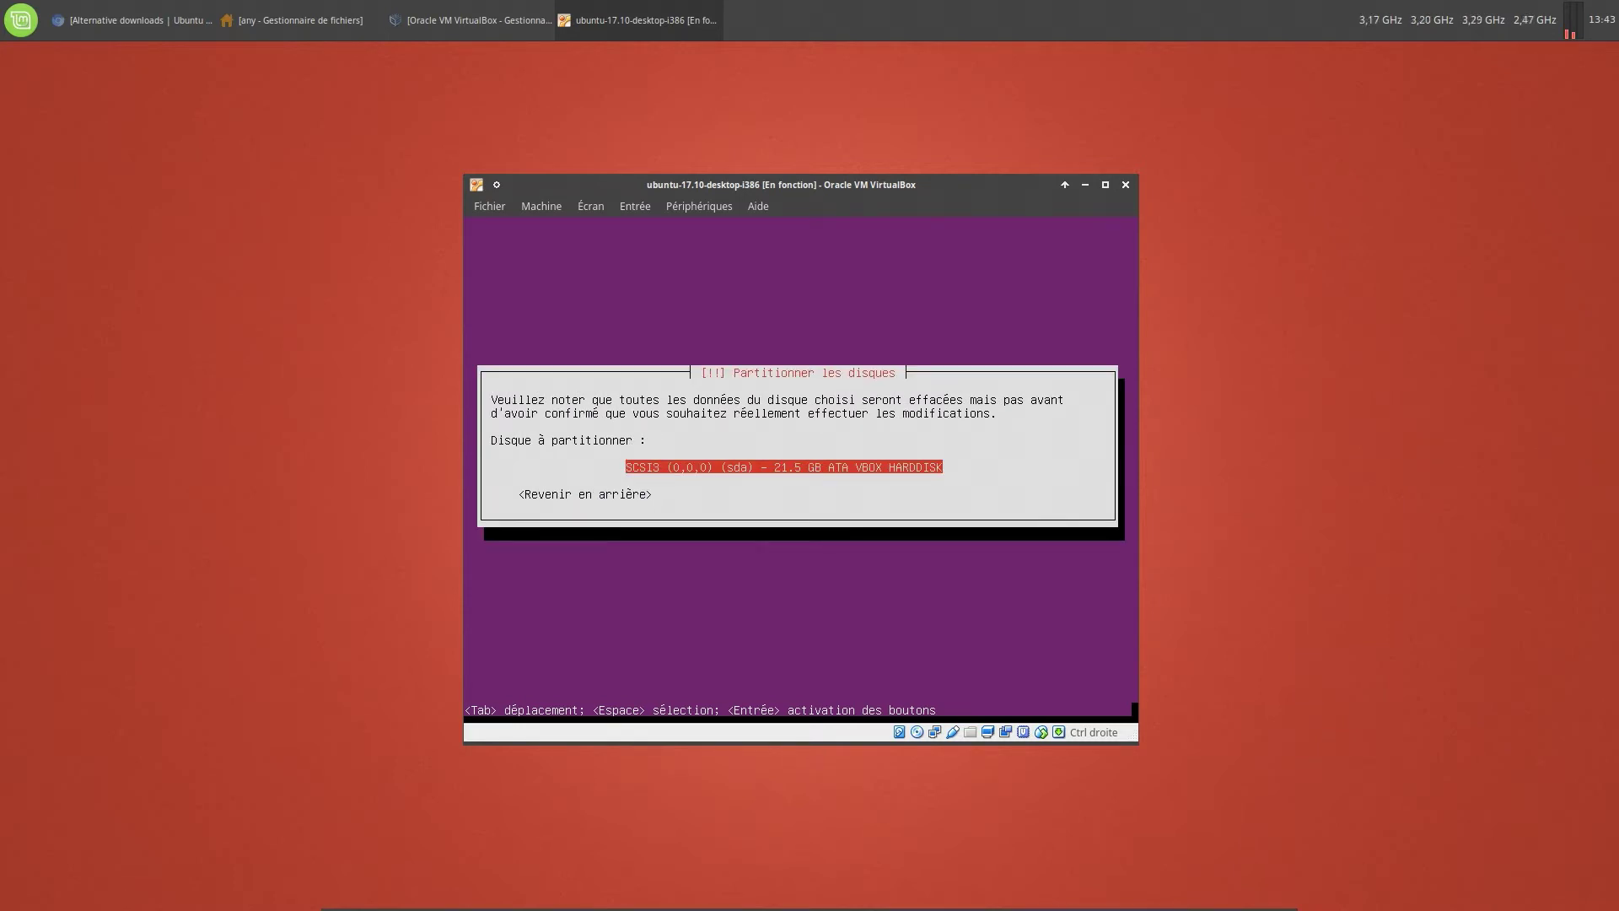
key("Return")
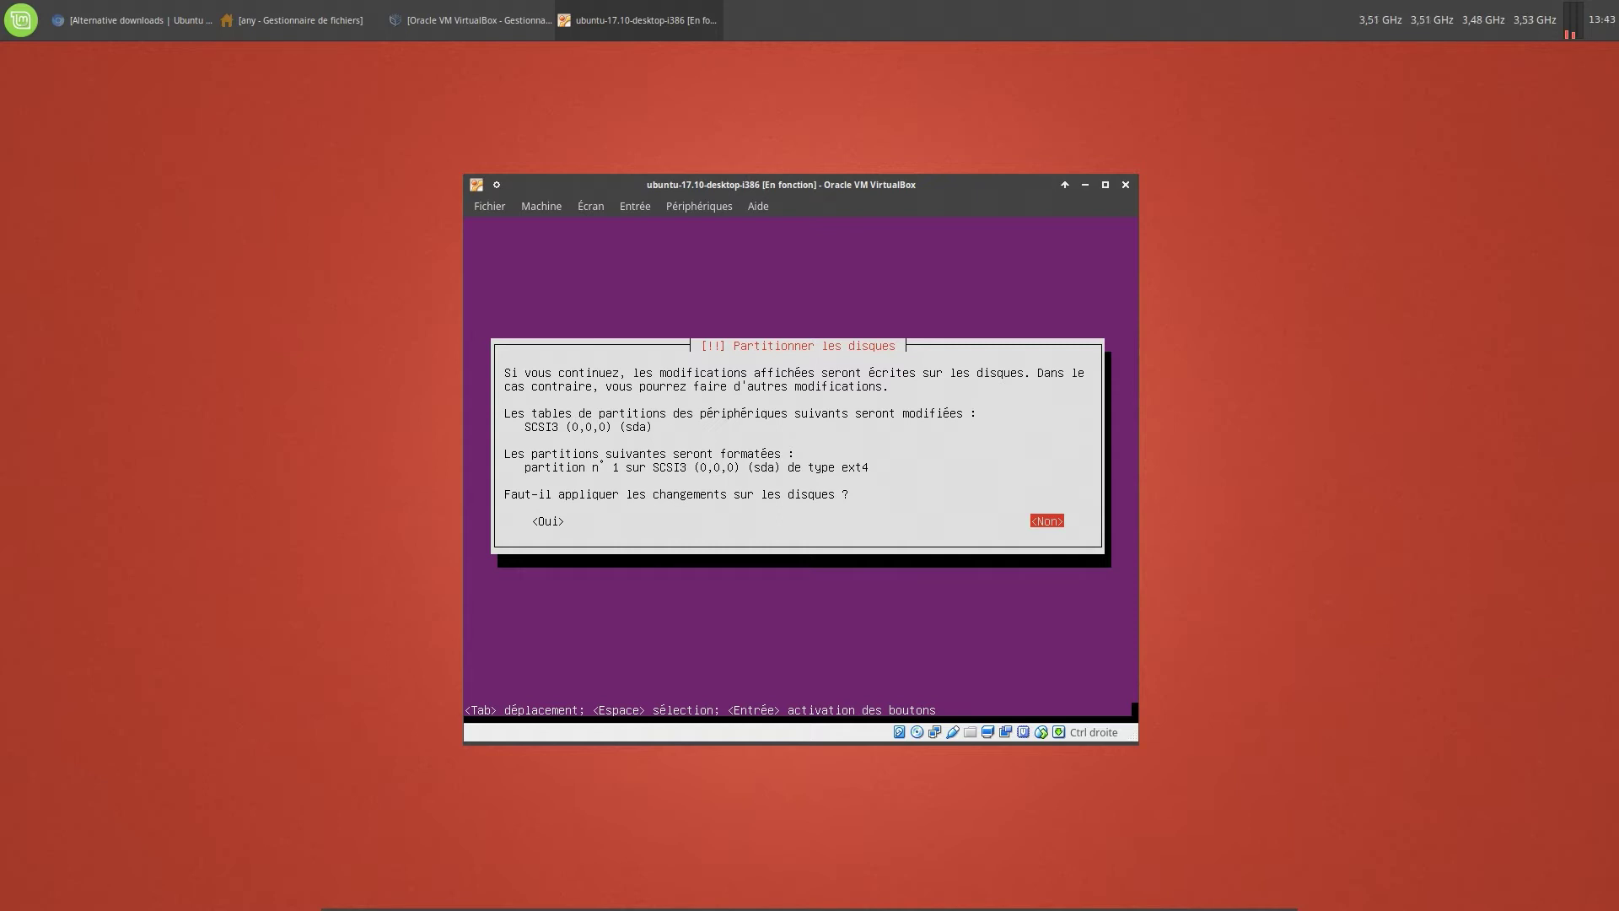
key("Tab")
key("Return")
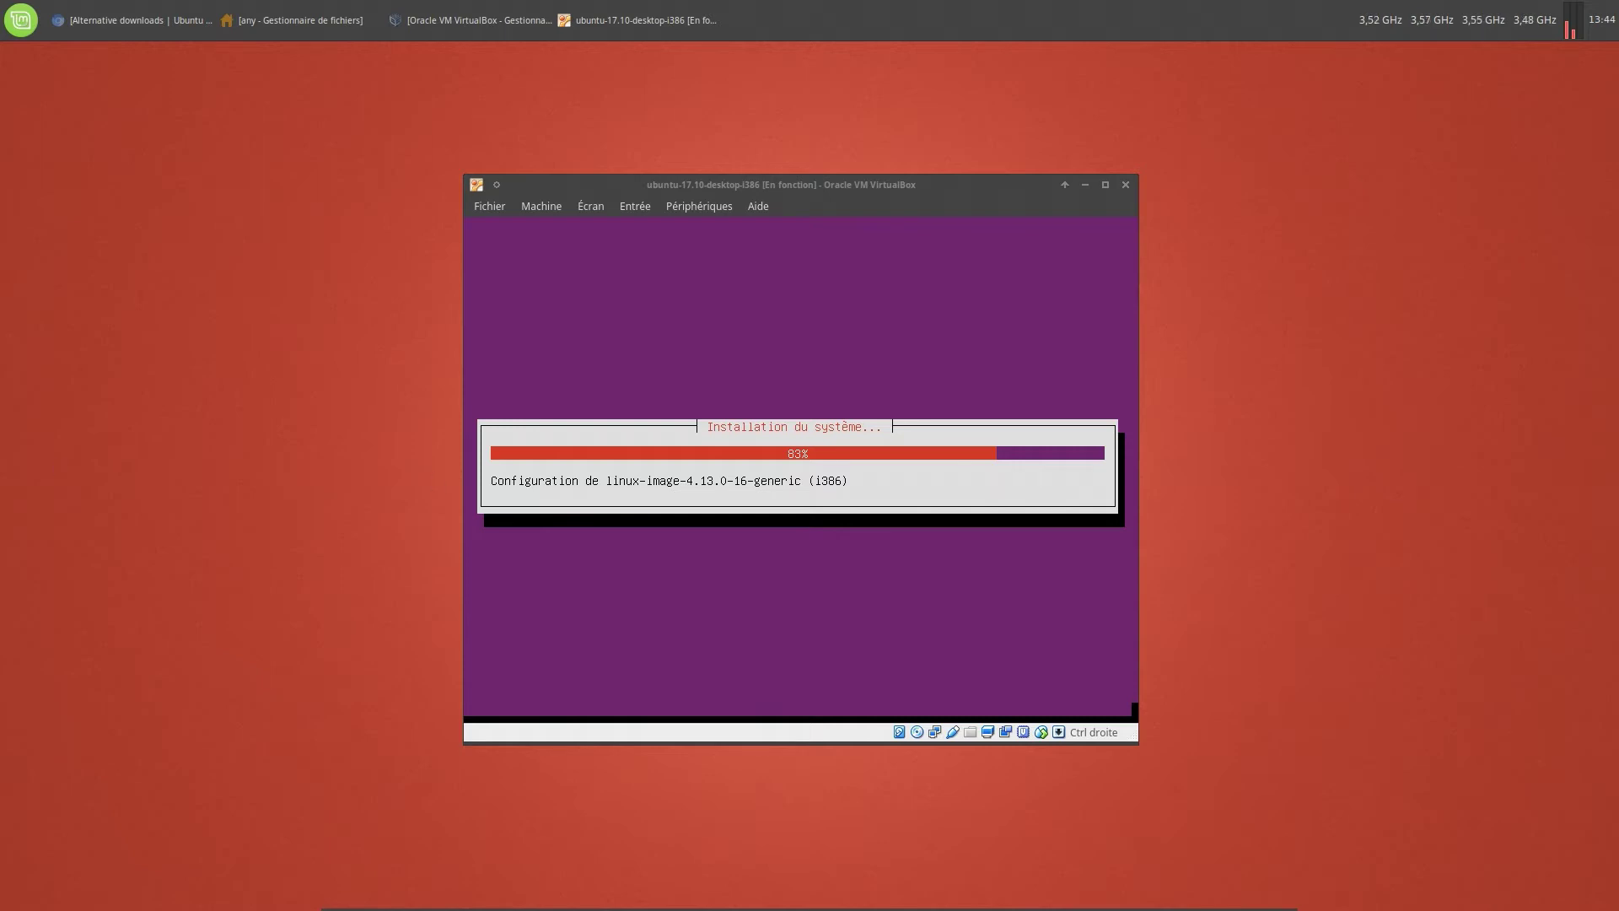
Bring the VM window to the front while the base system installation finishes
left_click(797, 179)
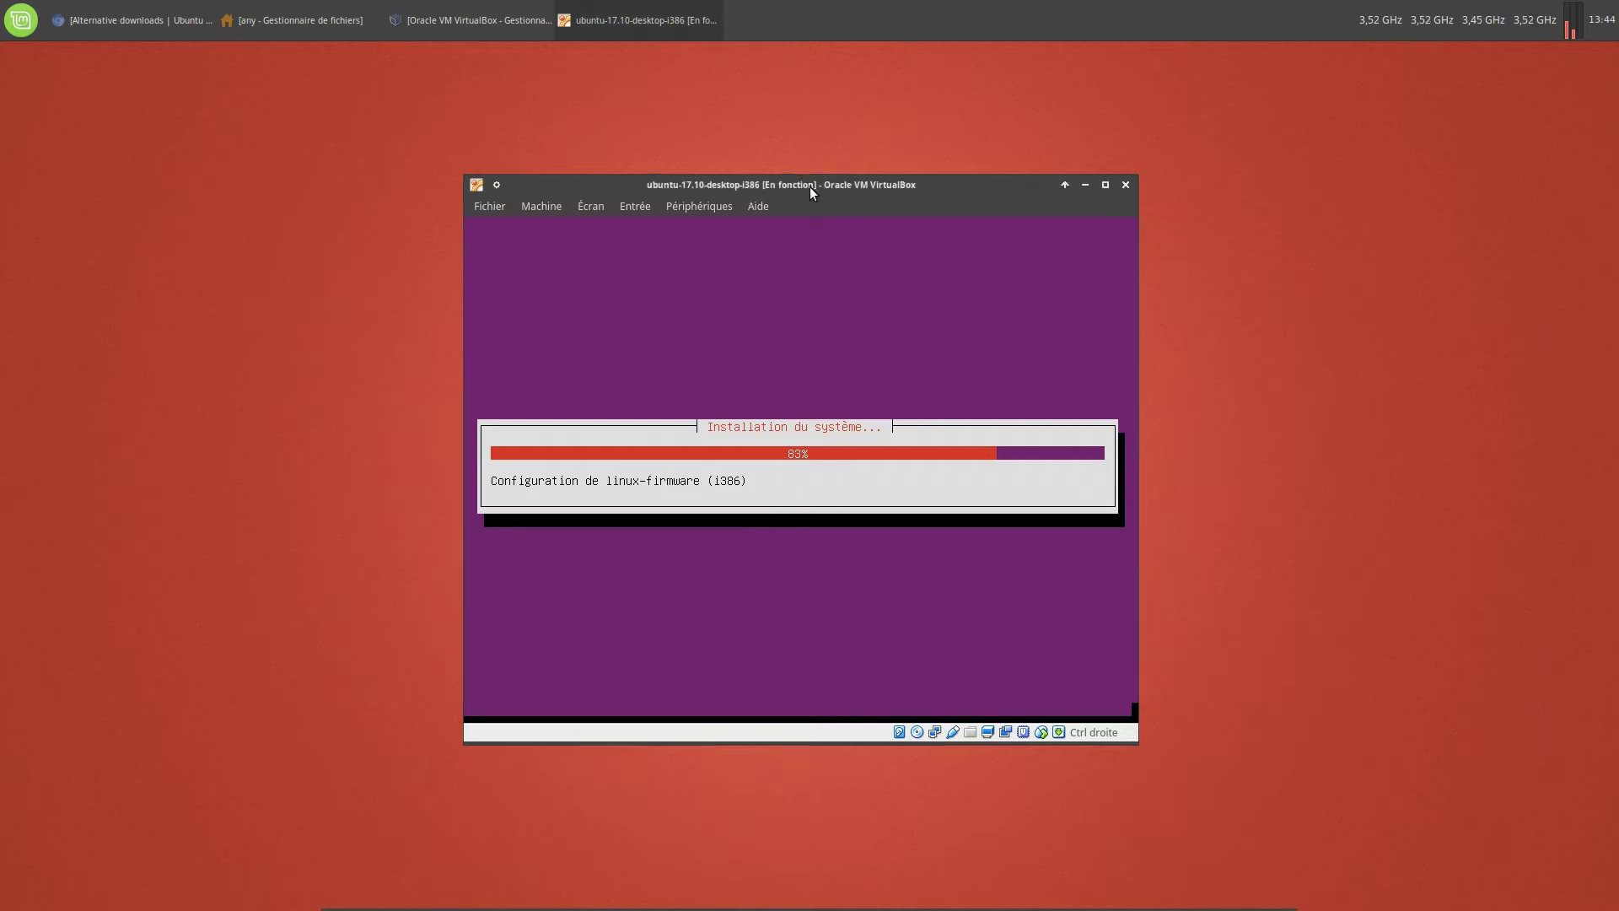
left_click_drag(816, 189, 812, 190)
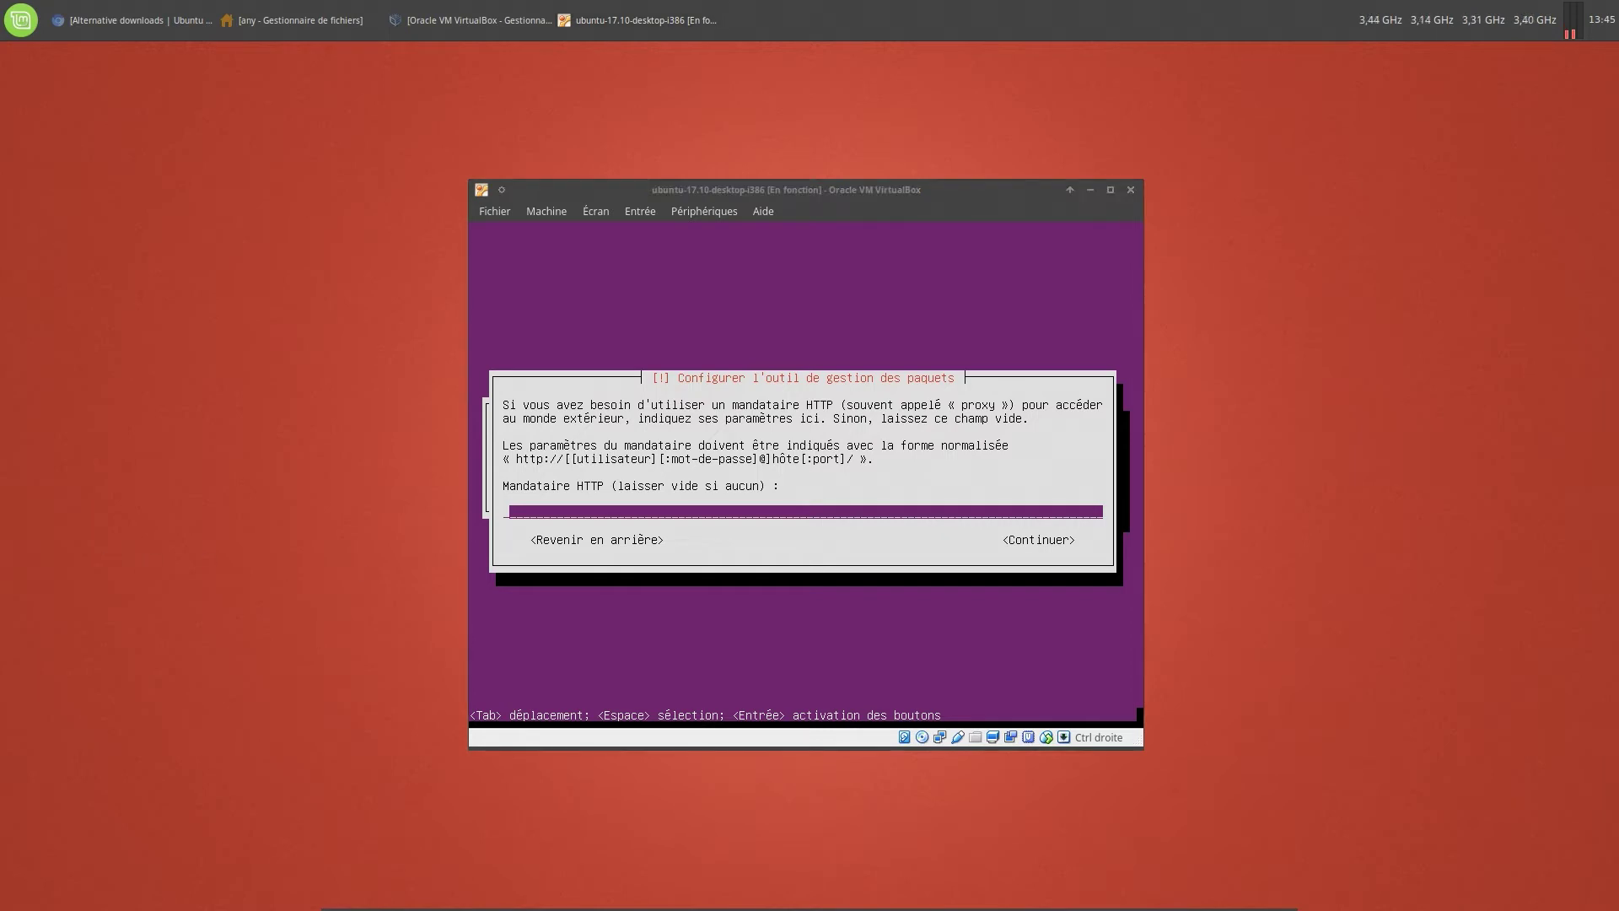
Continue with no HTTP proxy and keep 'Pas de mises à jour automatiques'
left_click(1013, 185)
key("Tab")
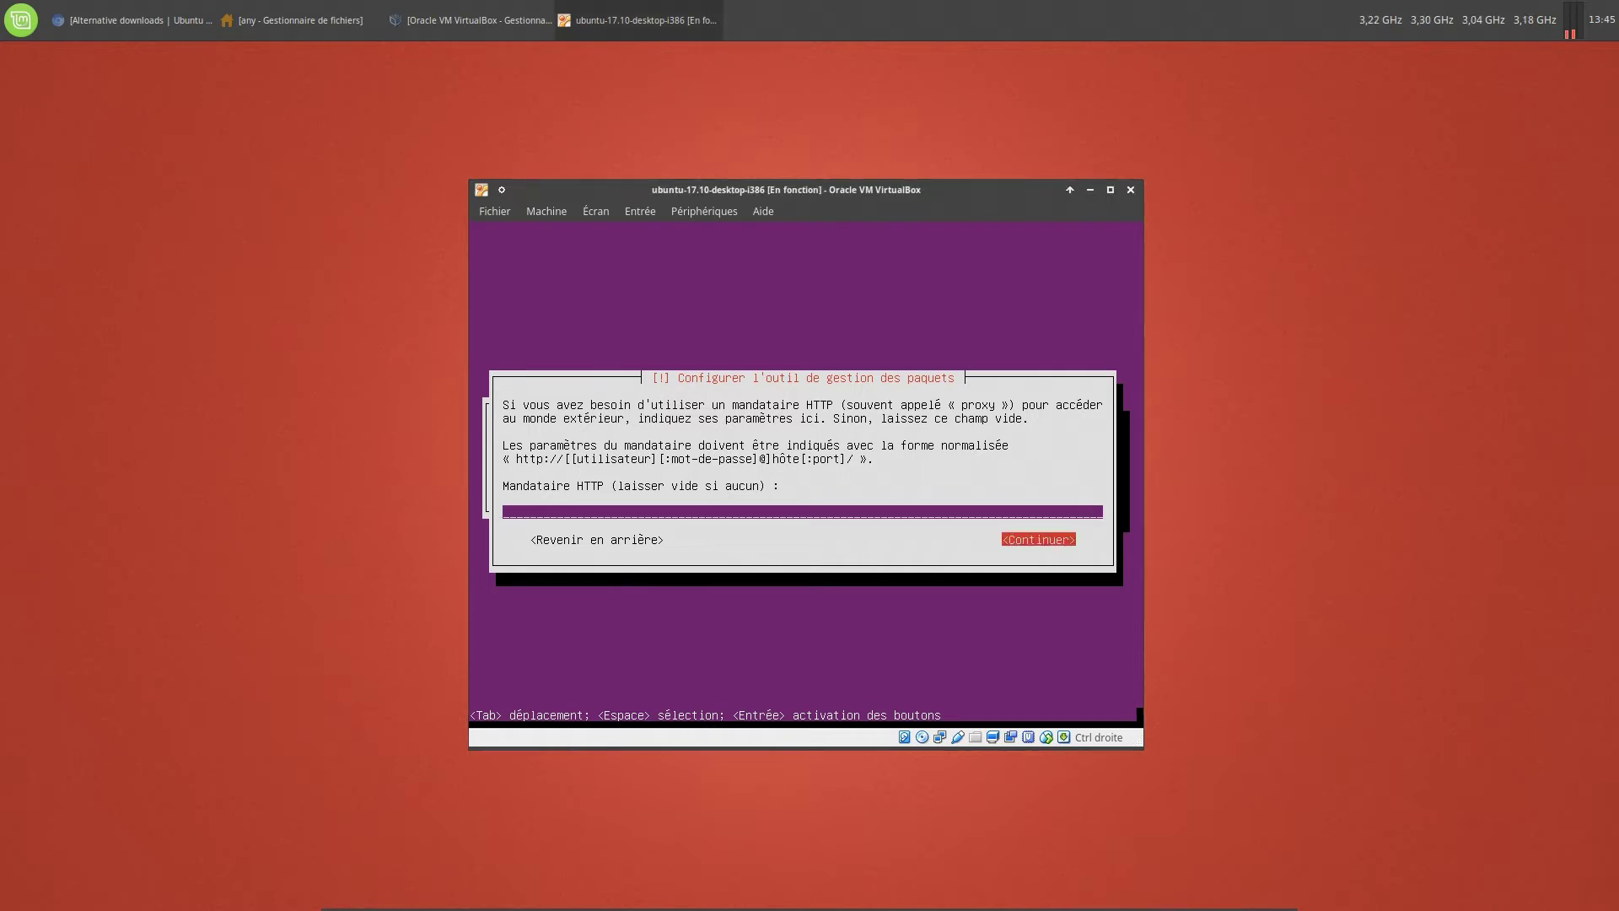
key("Return")
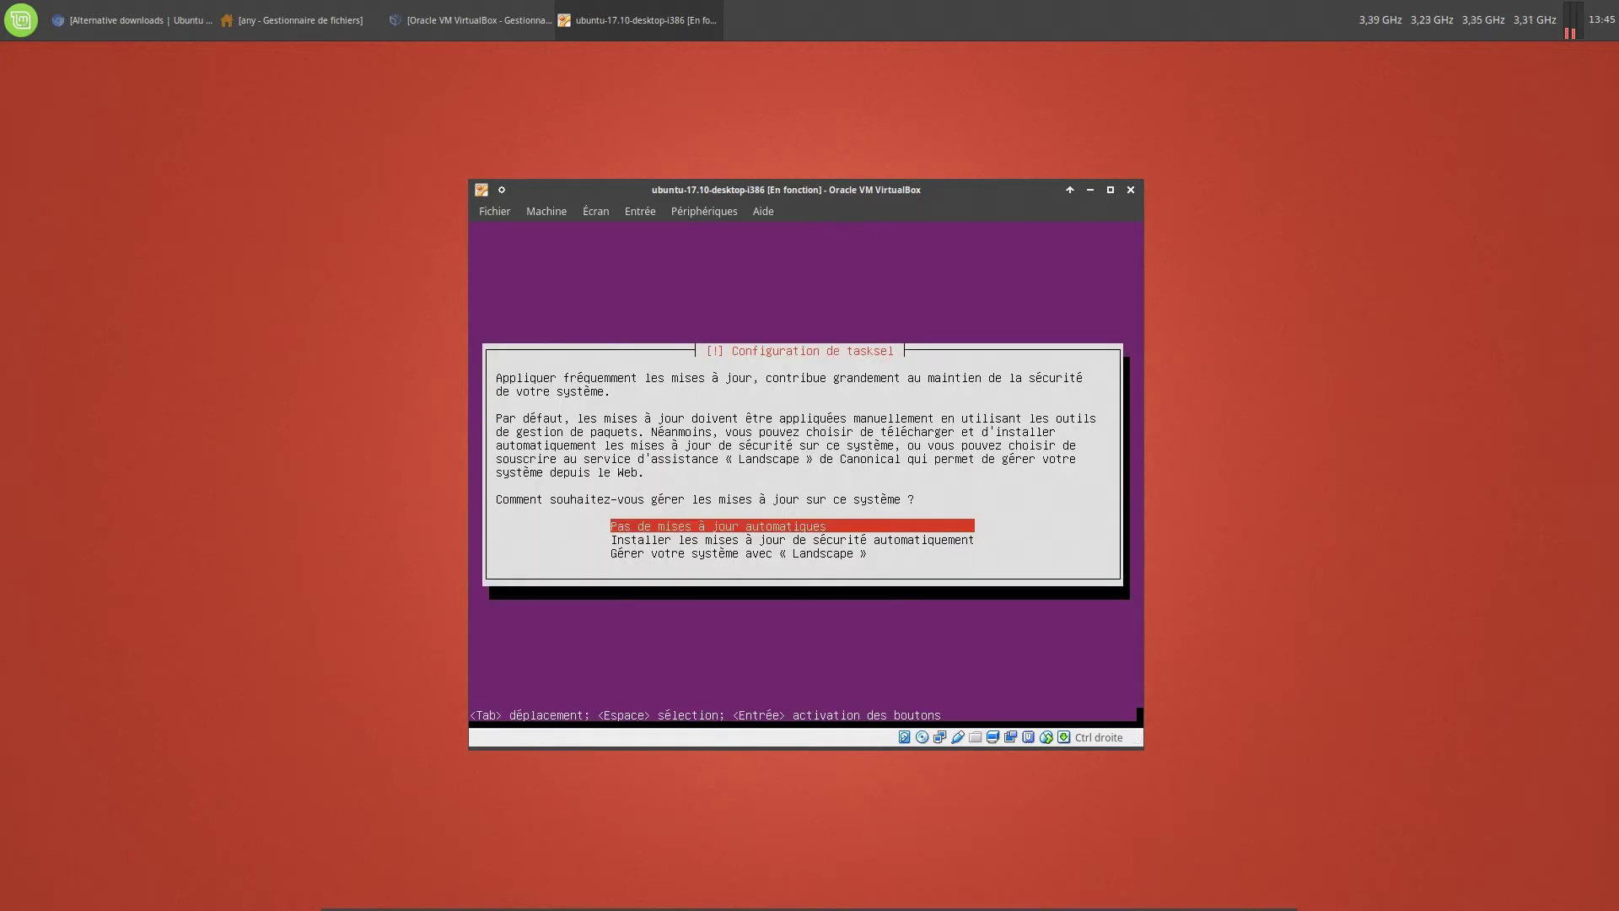
key("Return")
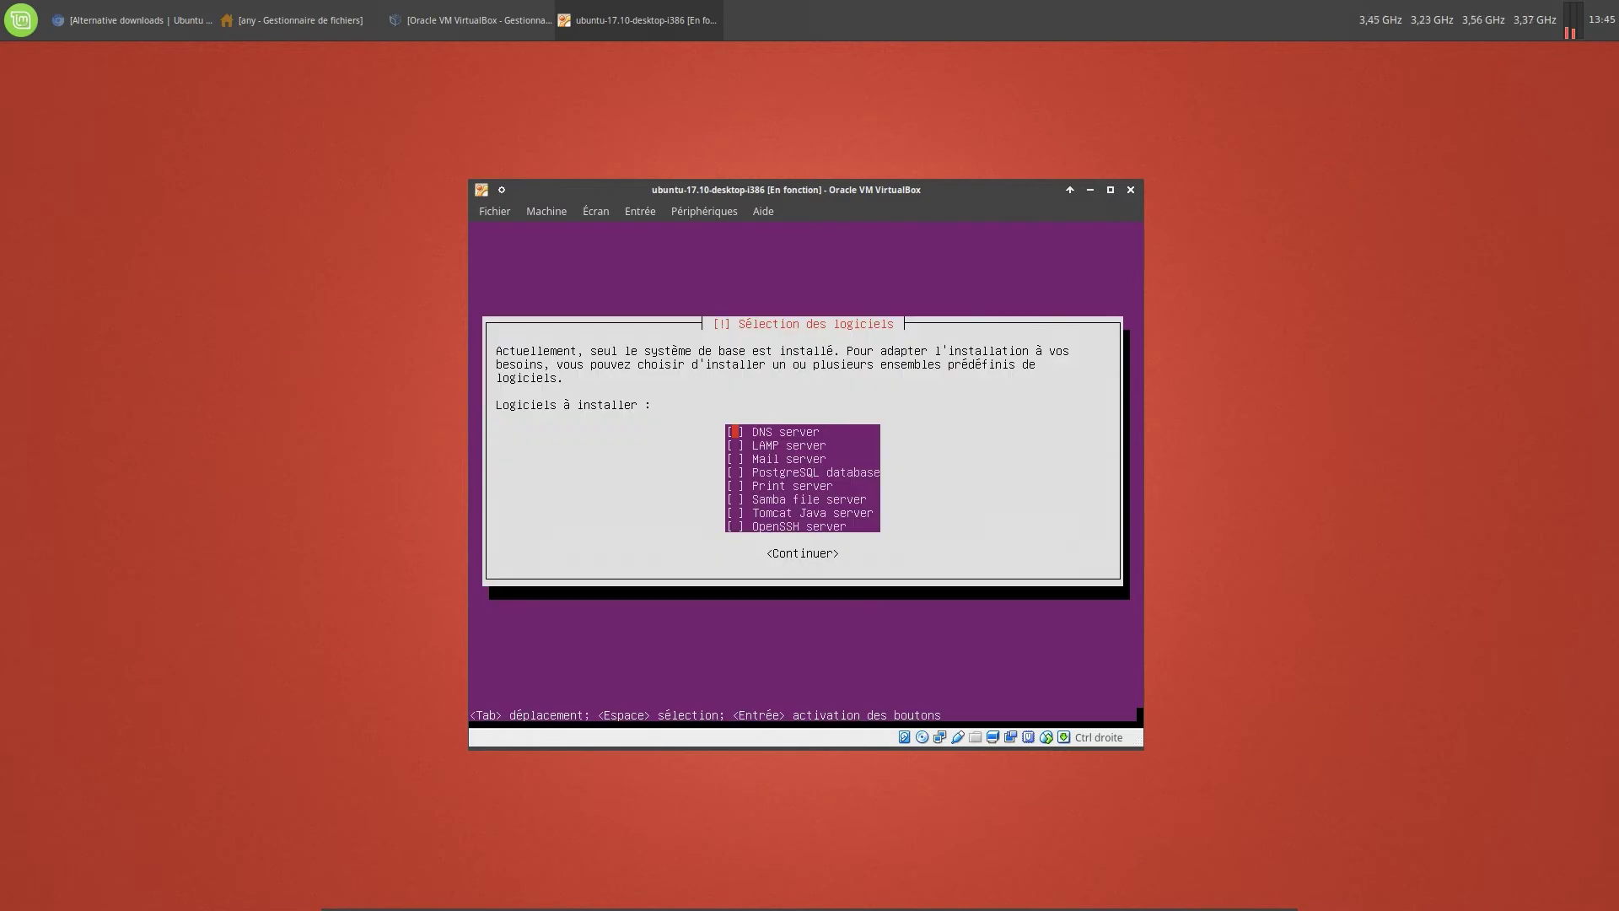
Select OpenSSH server in the software list and start installing it
key("Down")
key("Down")
key("Down")
key("Down")
key("Down")
key("Down")
key("Down")
key("Tab")
key("Tab")
key("Up")
key("Down")
key("Down")
key("Tab")
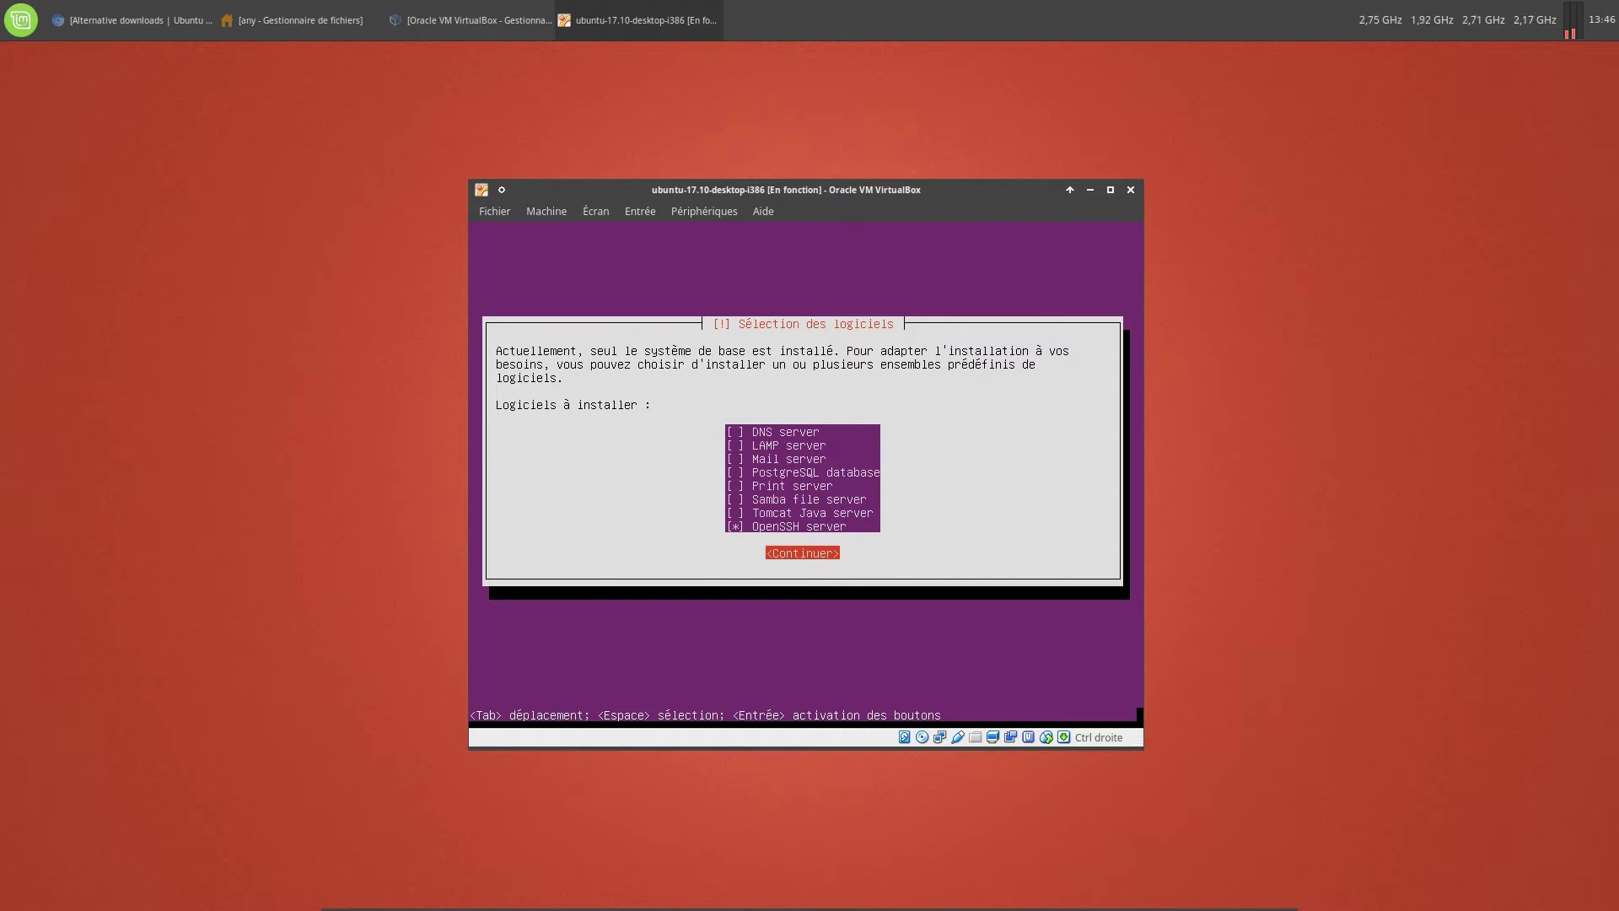
key("Return")
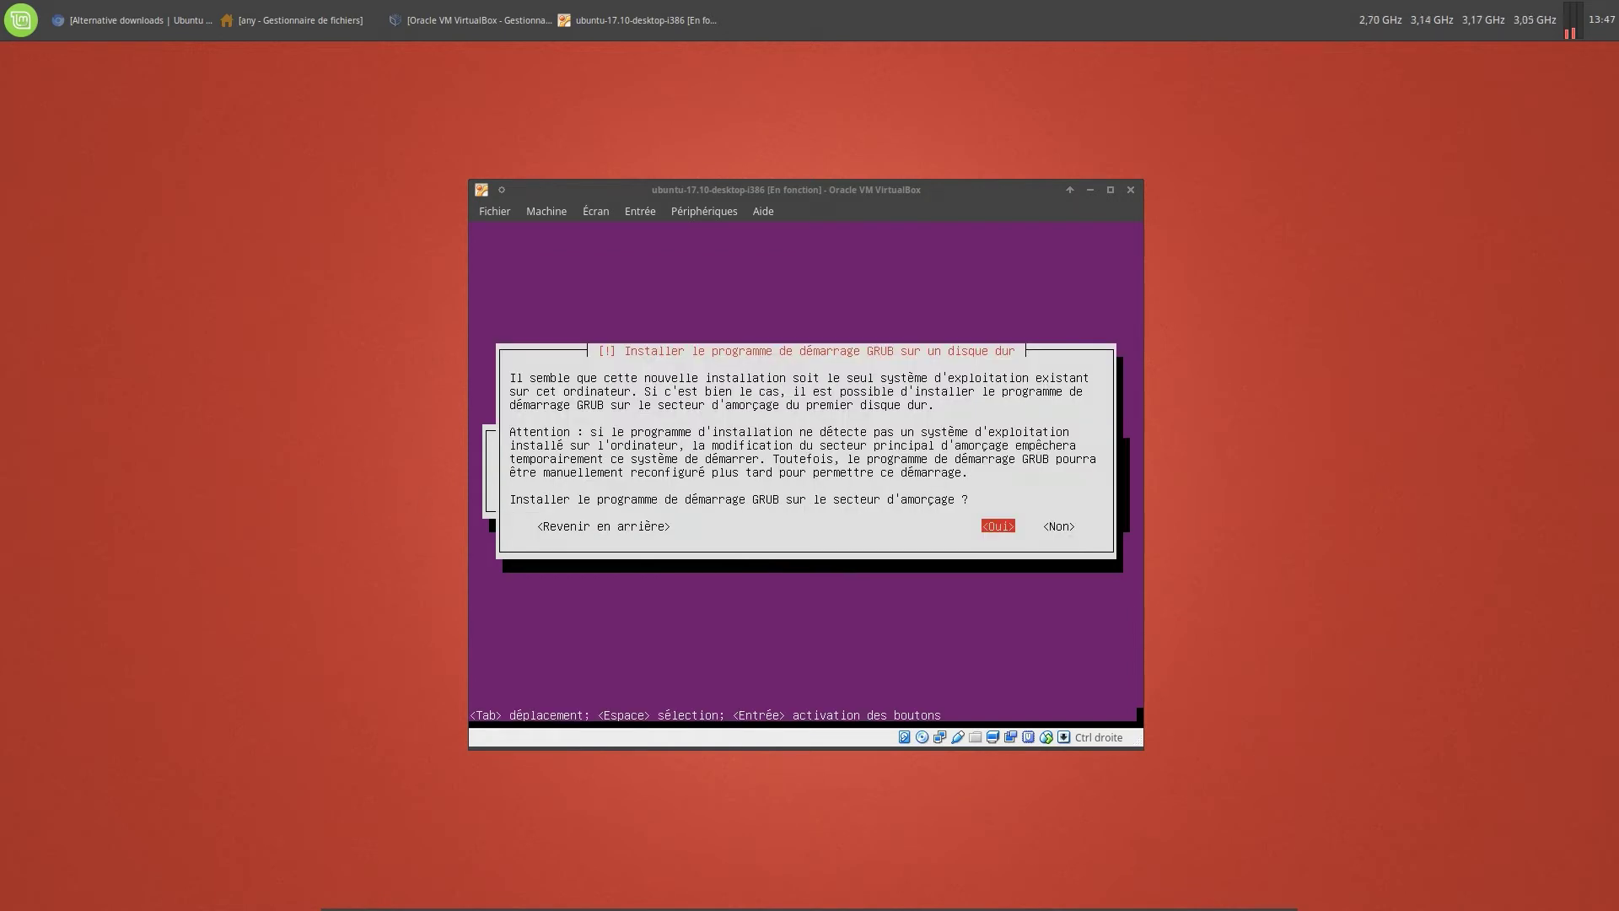
Install the GRUB boot loader on the disk's boot sector
left_click(930, 196)
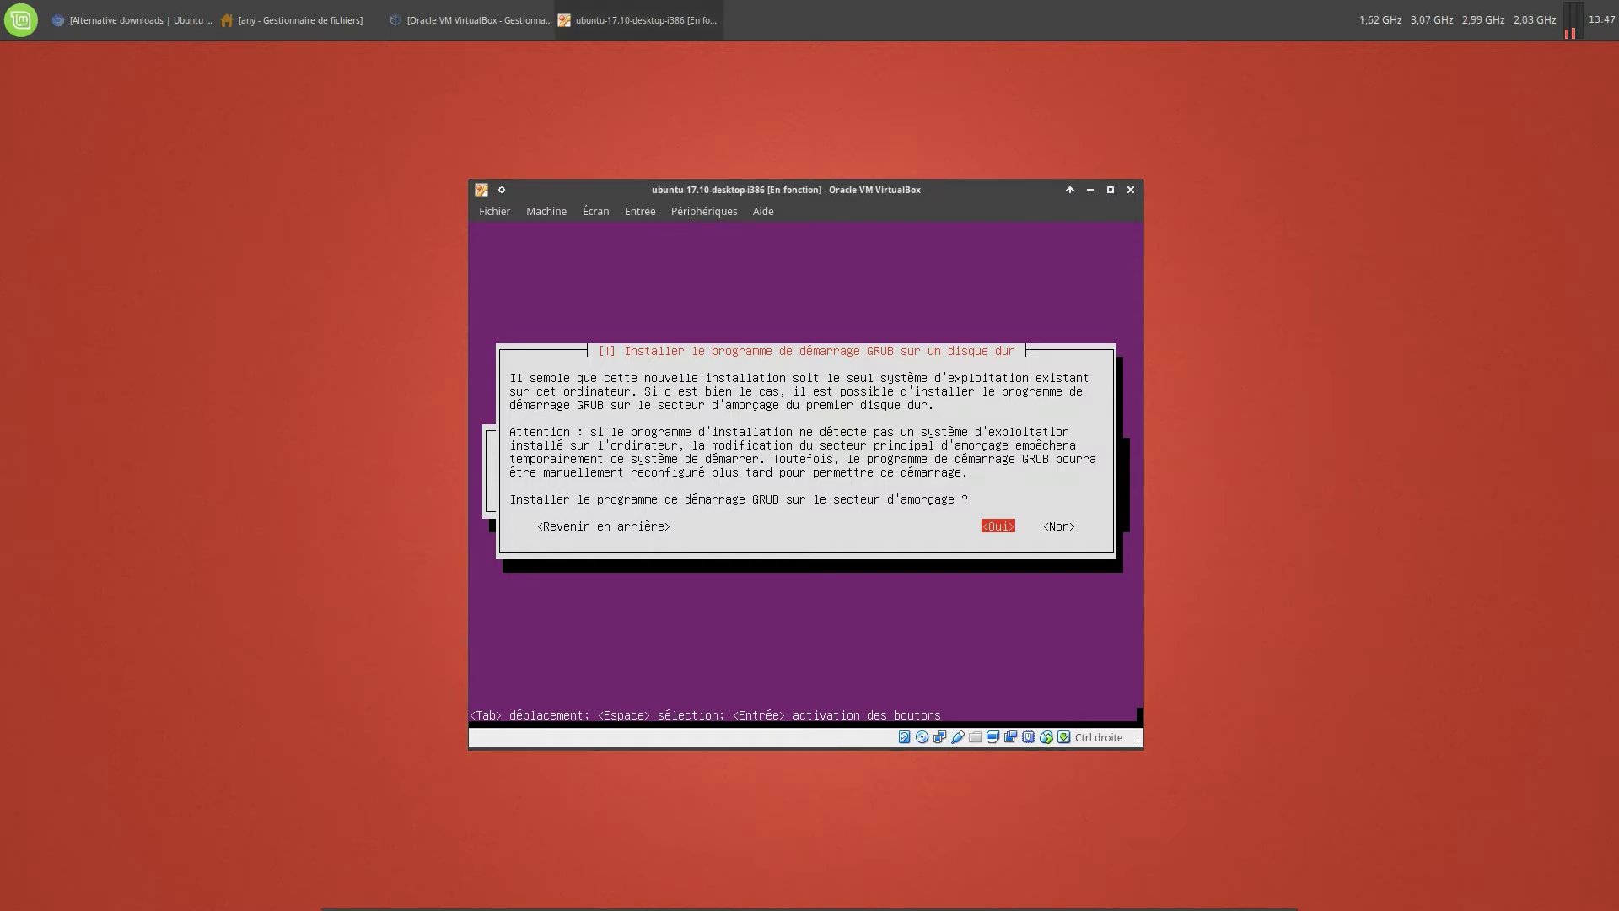
key("Return")
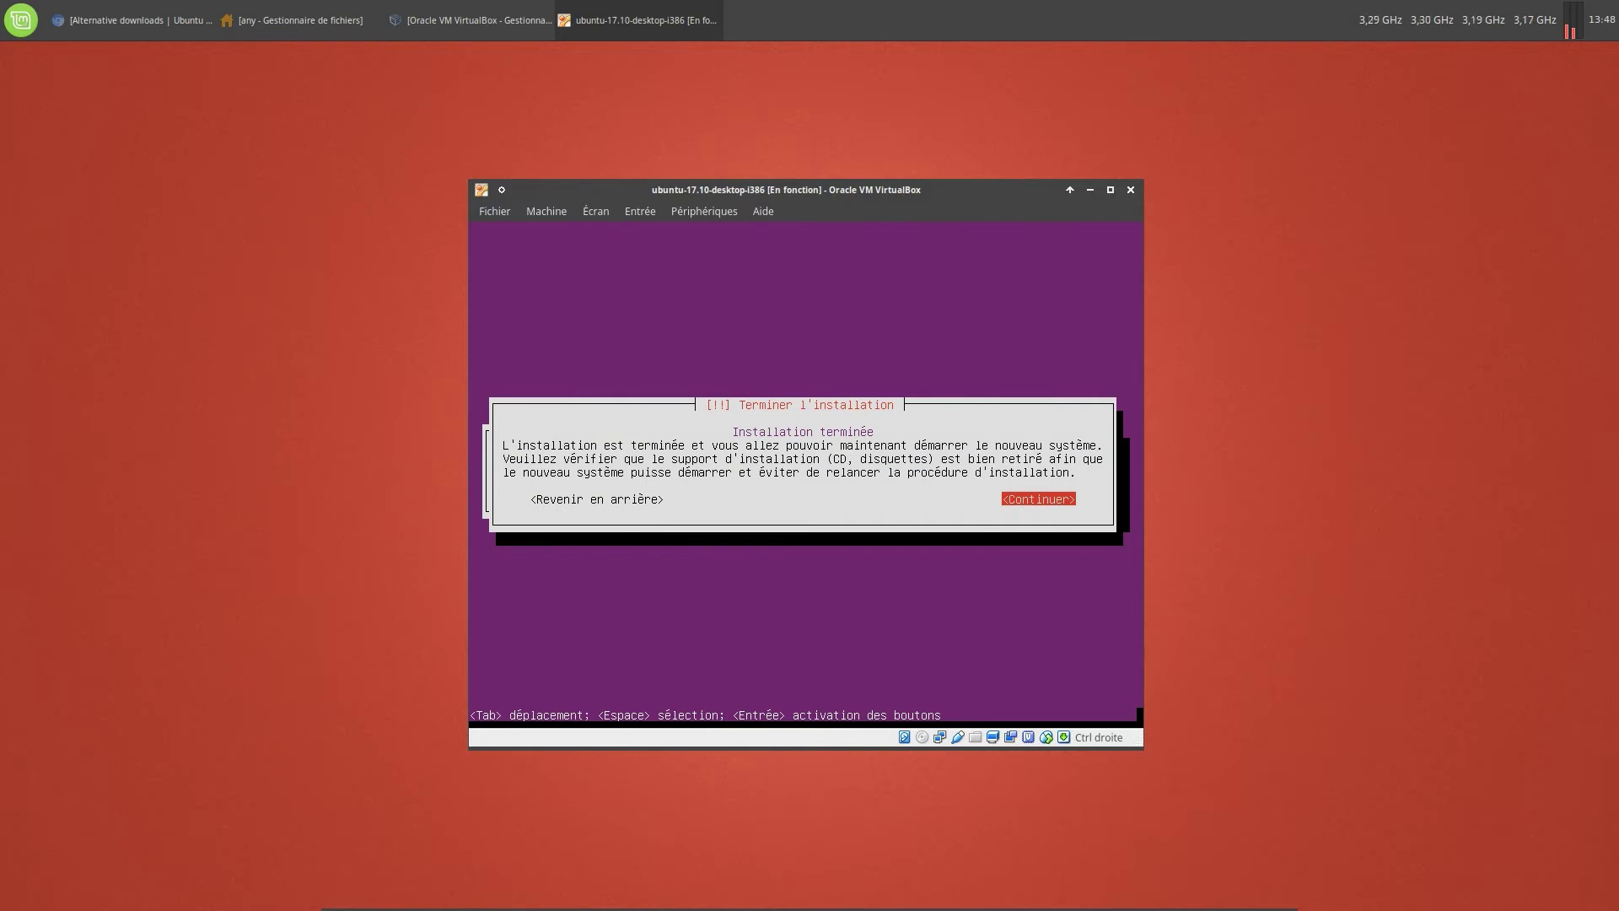
Confirm 'Terminer l'installation' so the VM reboots into the installed Ubuntu
key("Return")
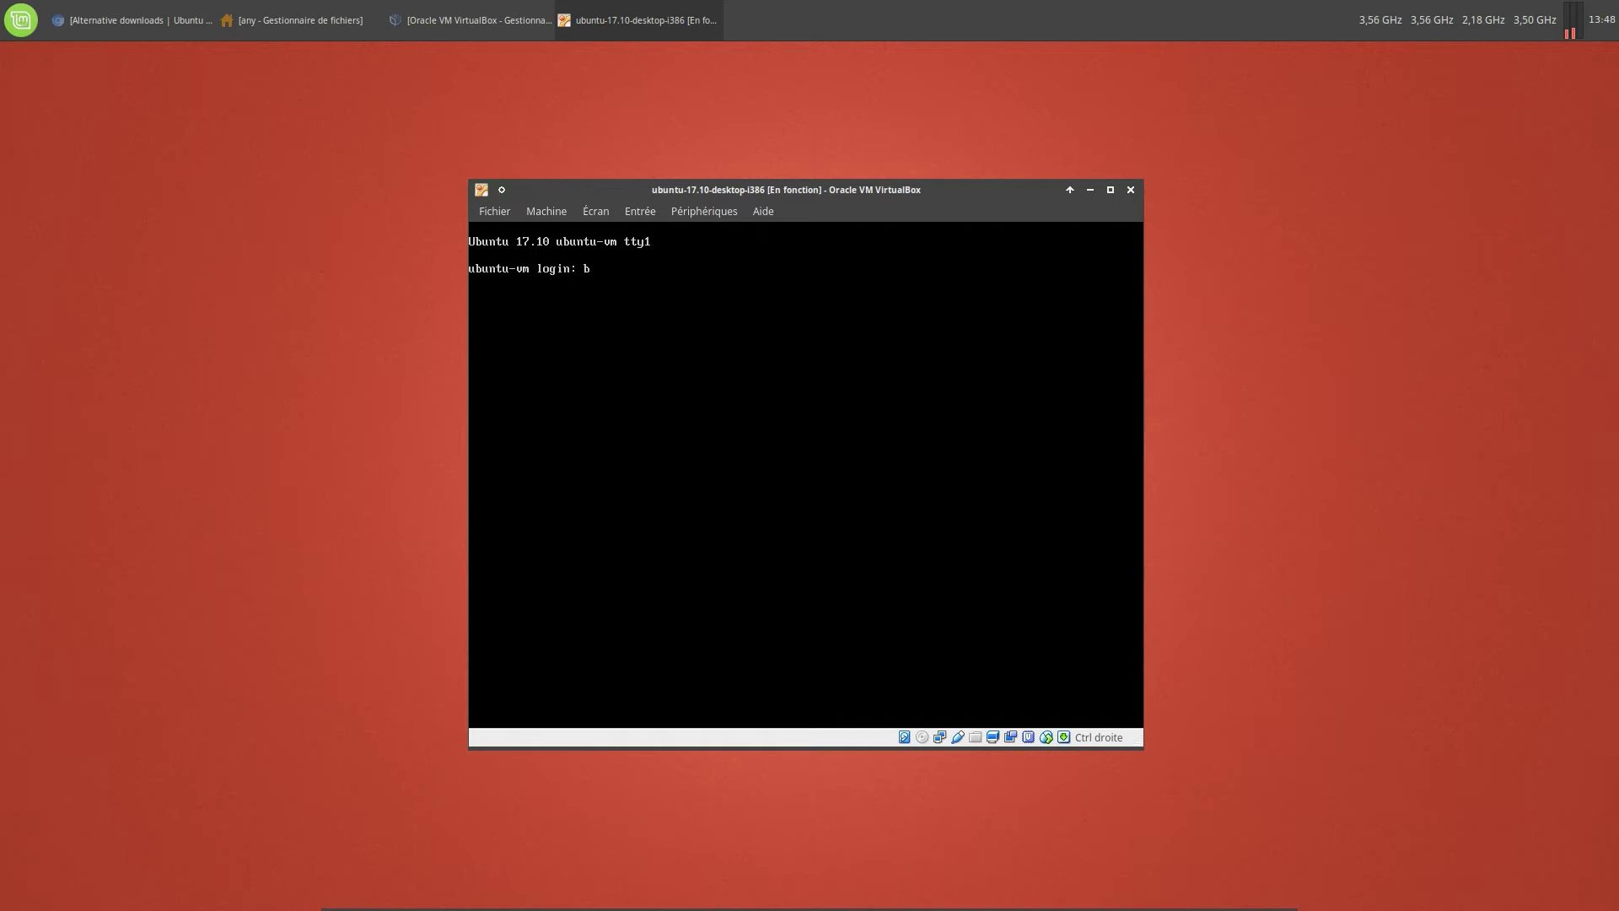
Log in at the ubuntu-vm tty1 console with the user's login name and open the Machine menu
type("lx")
key("Return")
key("Return")
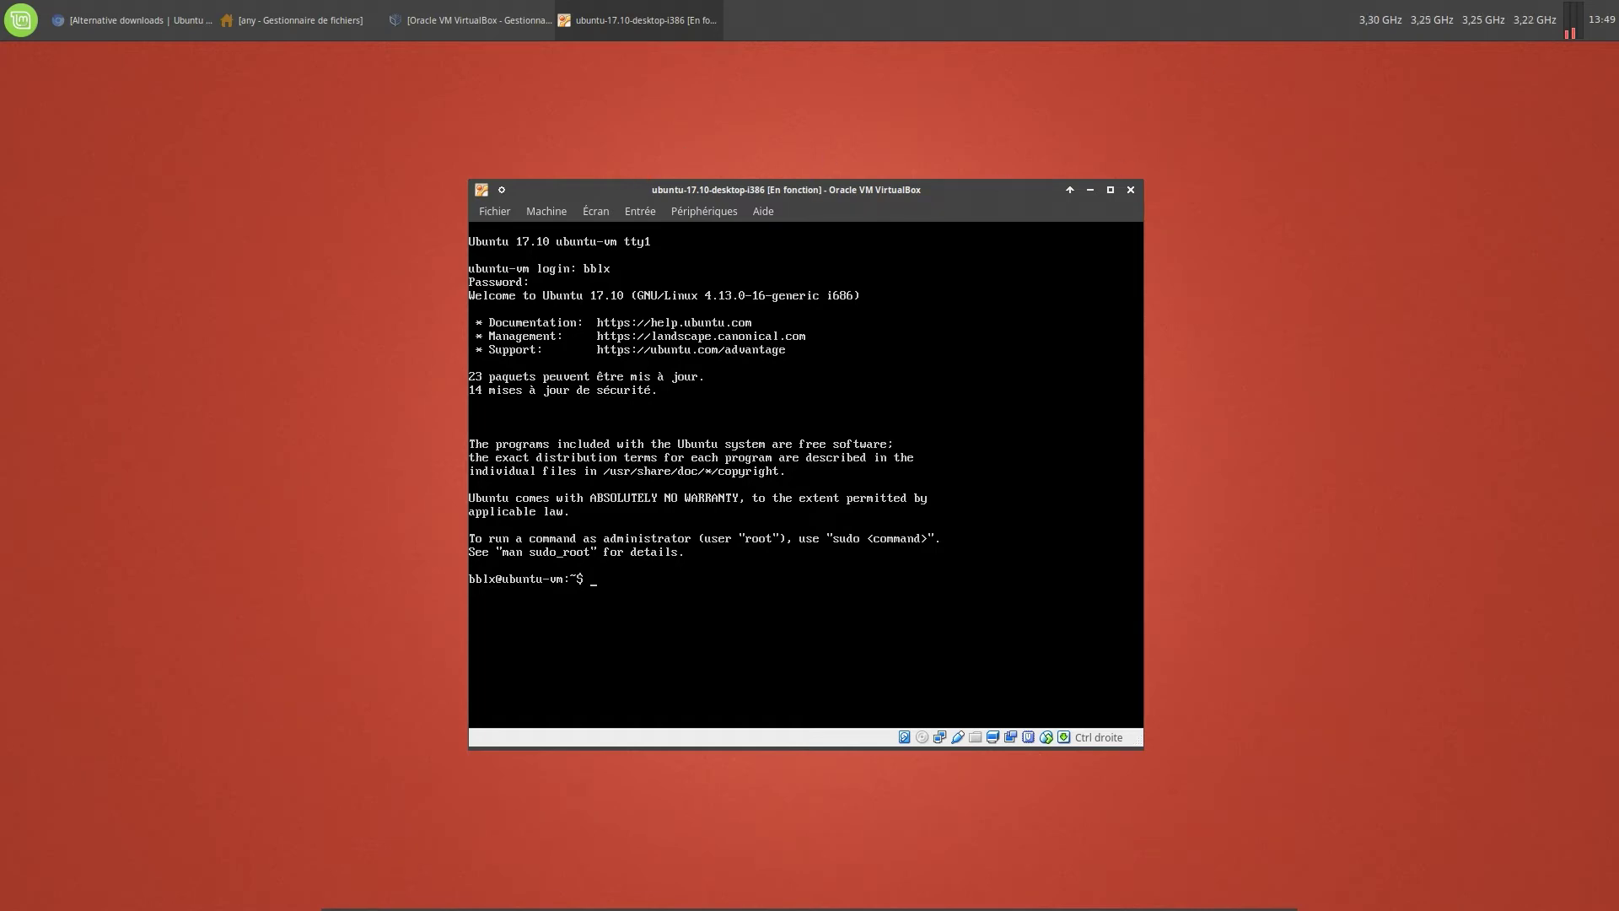
left_click(537, 211)
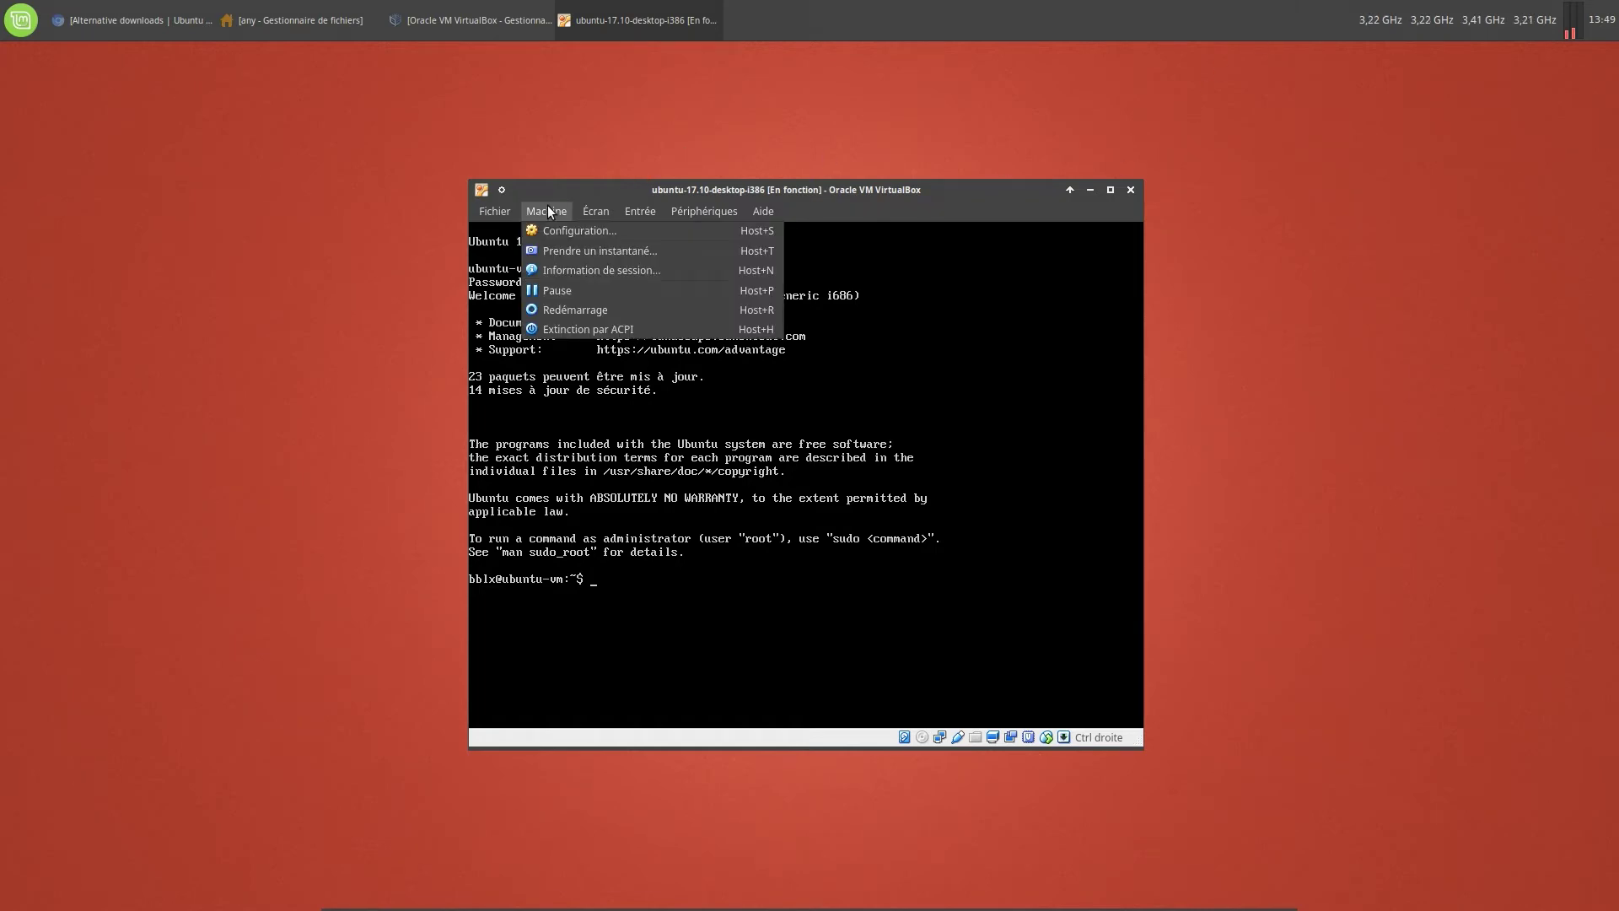
Shut the VM down via ACPI and switch its network adapter to Accès par pont on enp6s0
left_click(579, 320)
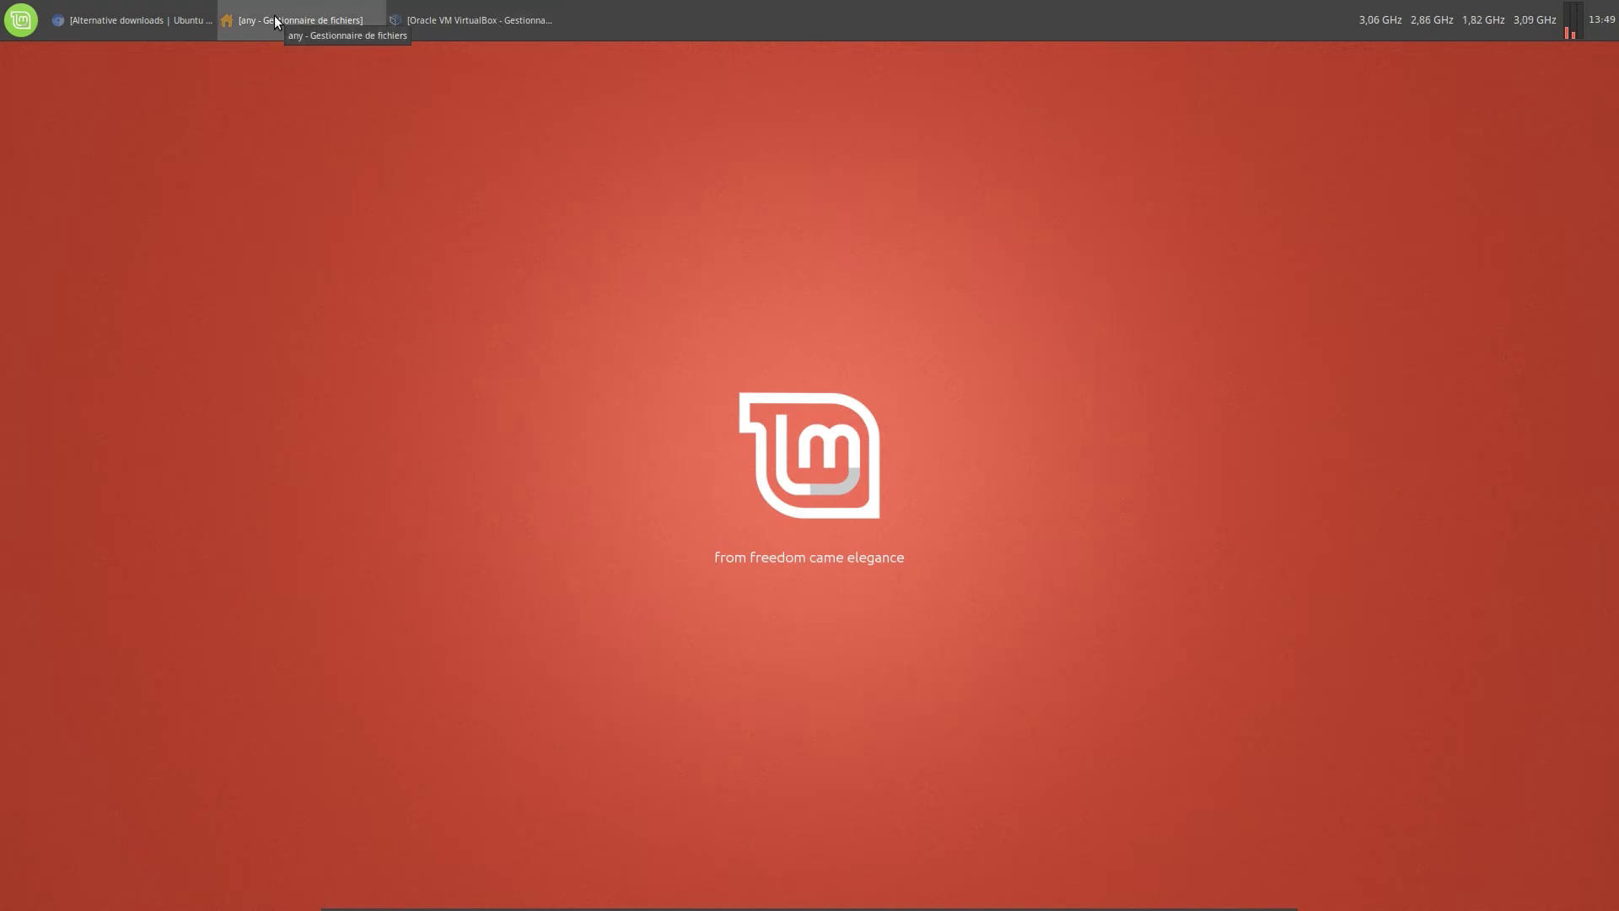
left_click(407, 23)
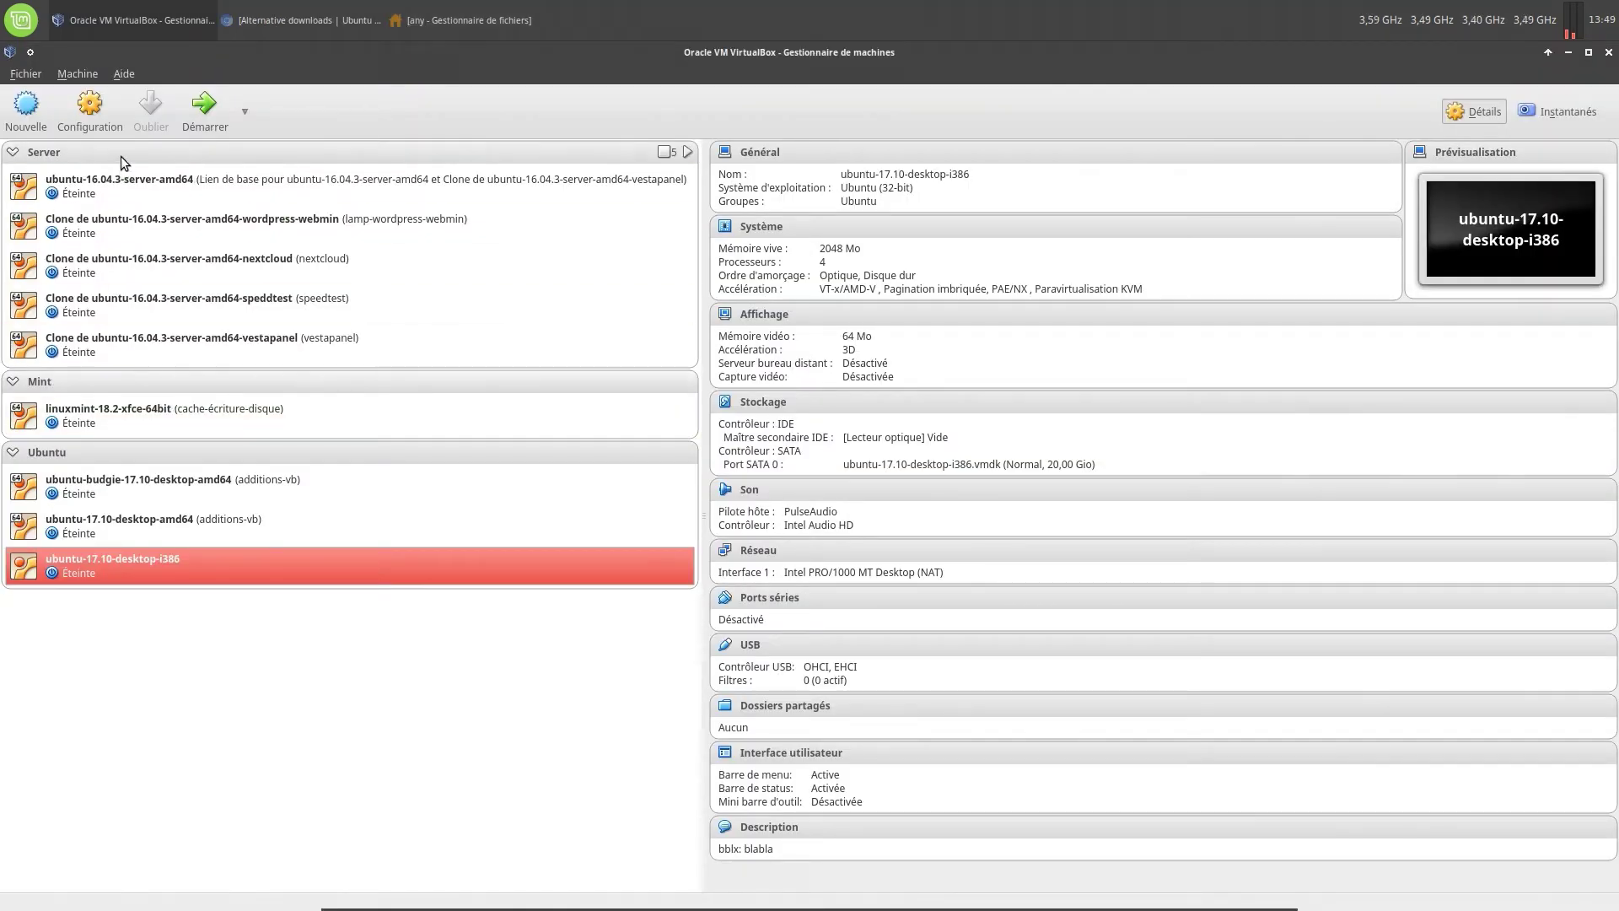
left_click(101, 122)
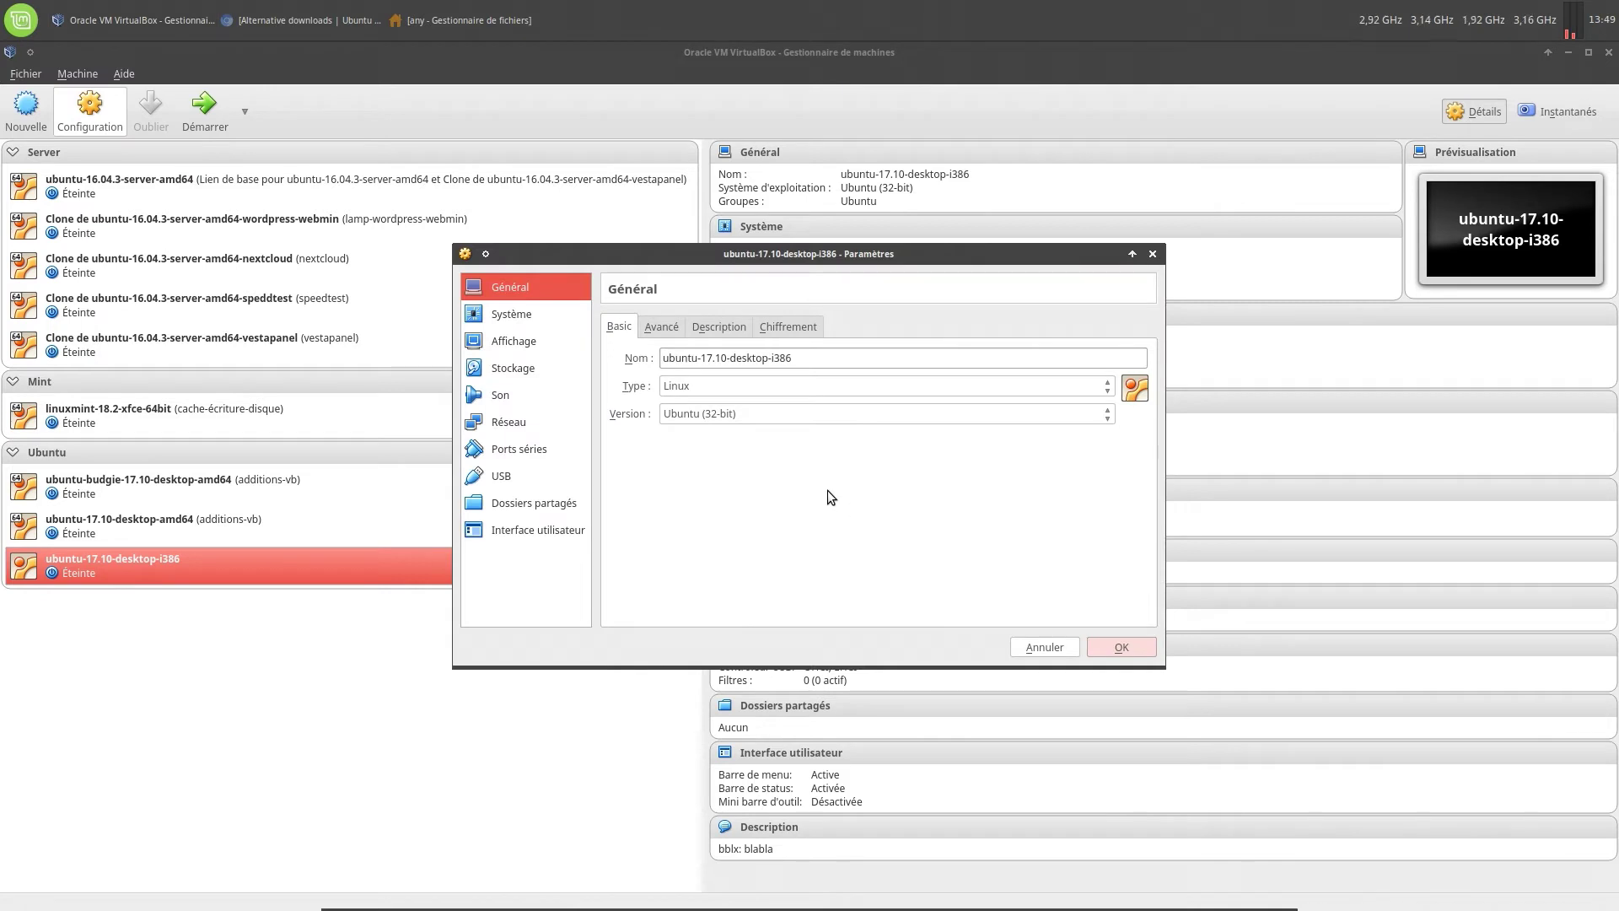
left_click(509, 421)
left_click(789, 381)
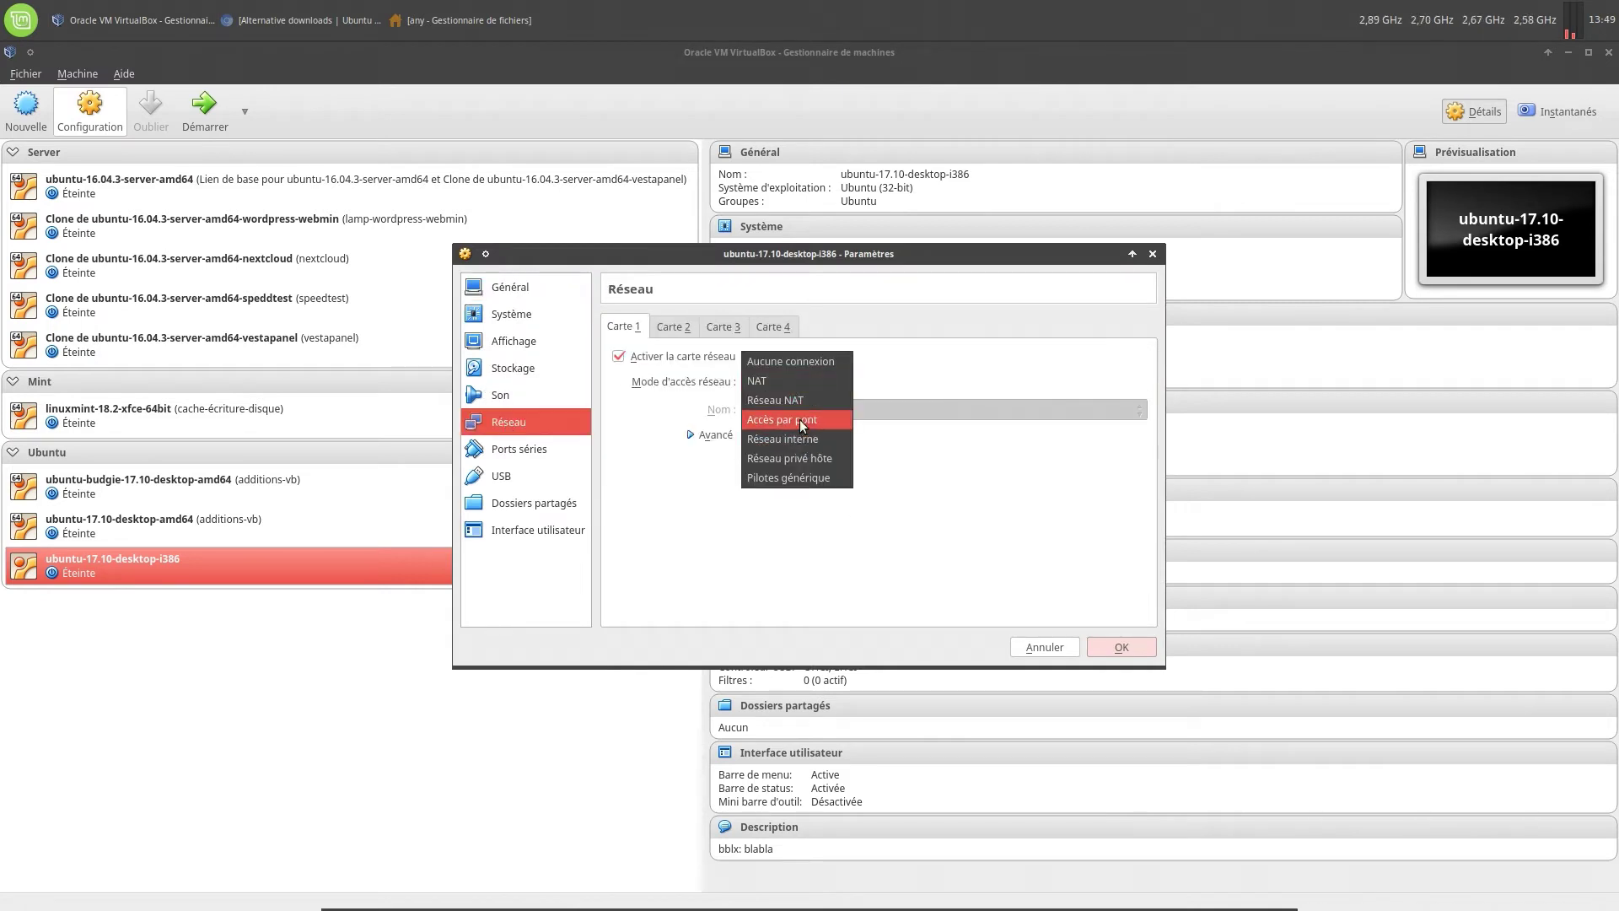
left_click(799, 419)
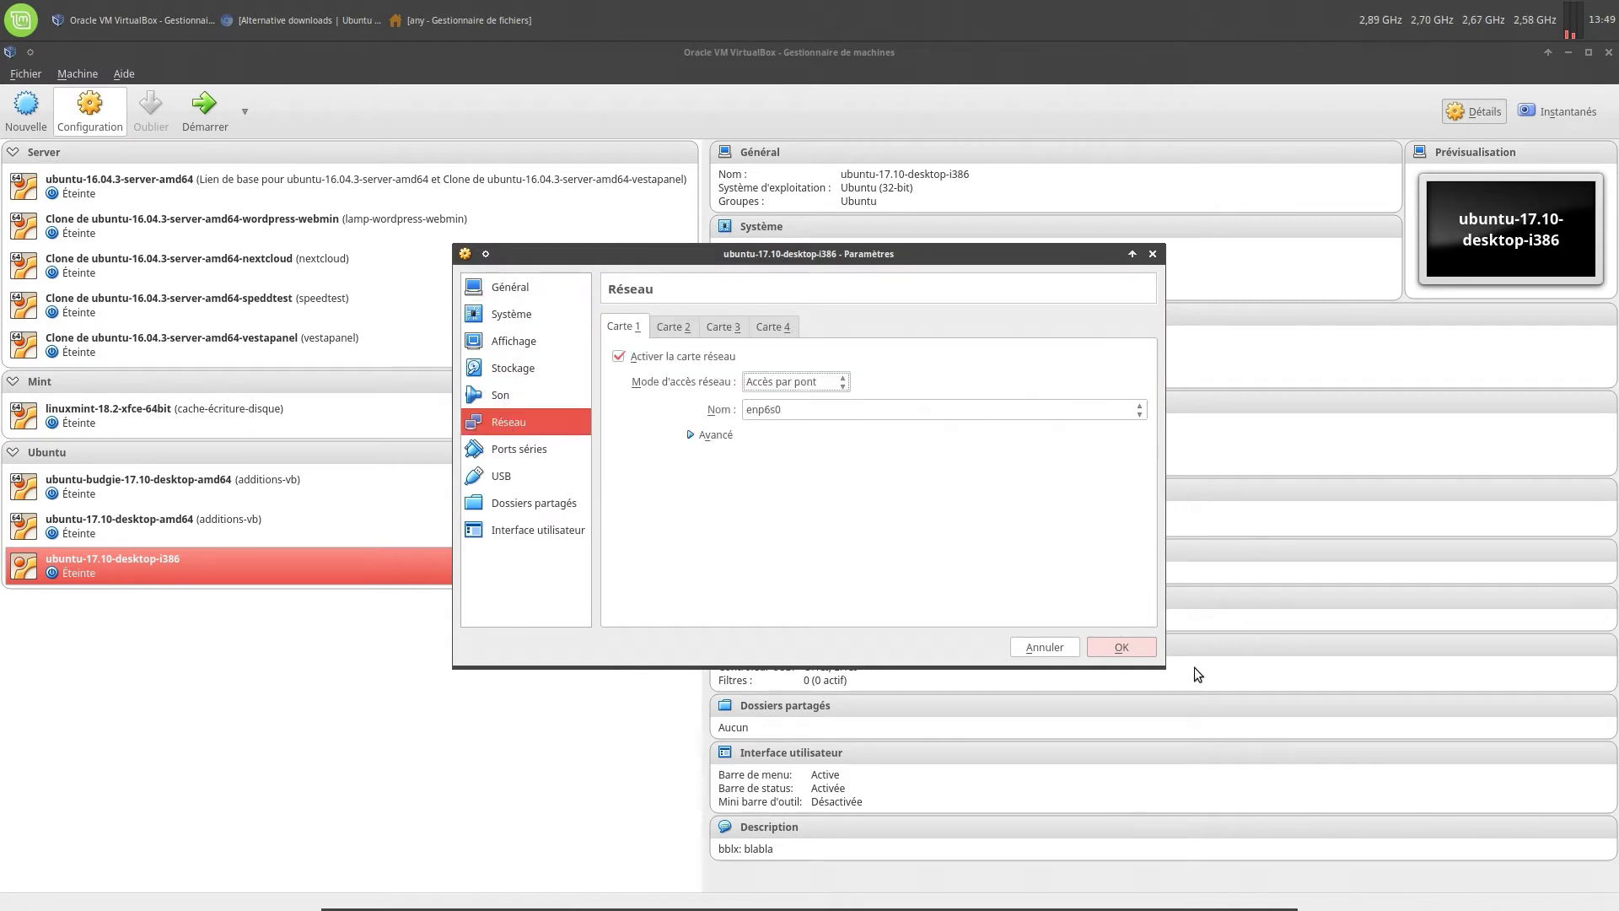
left_click(1121, 648)
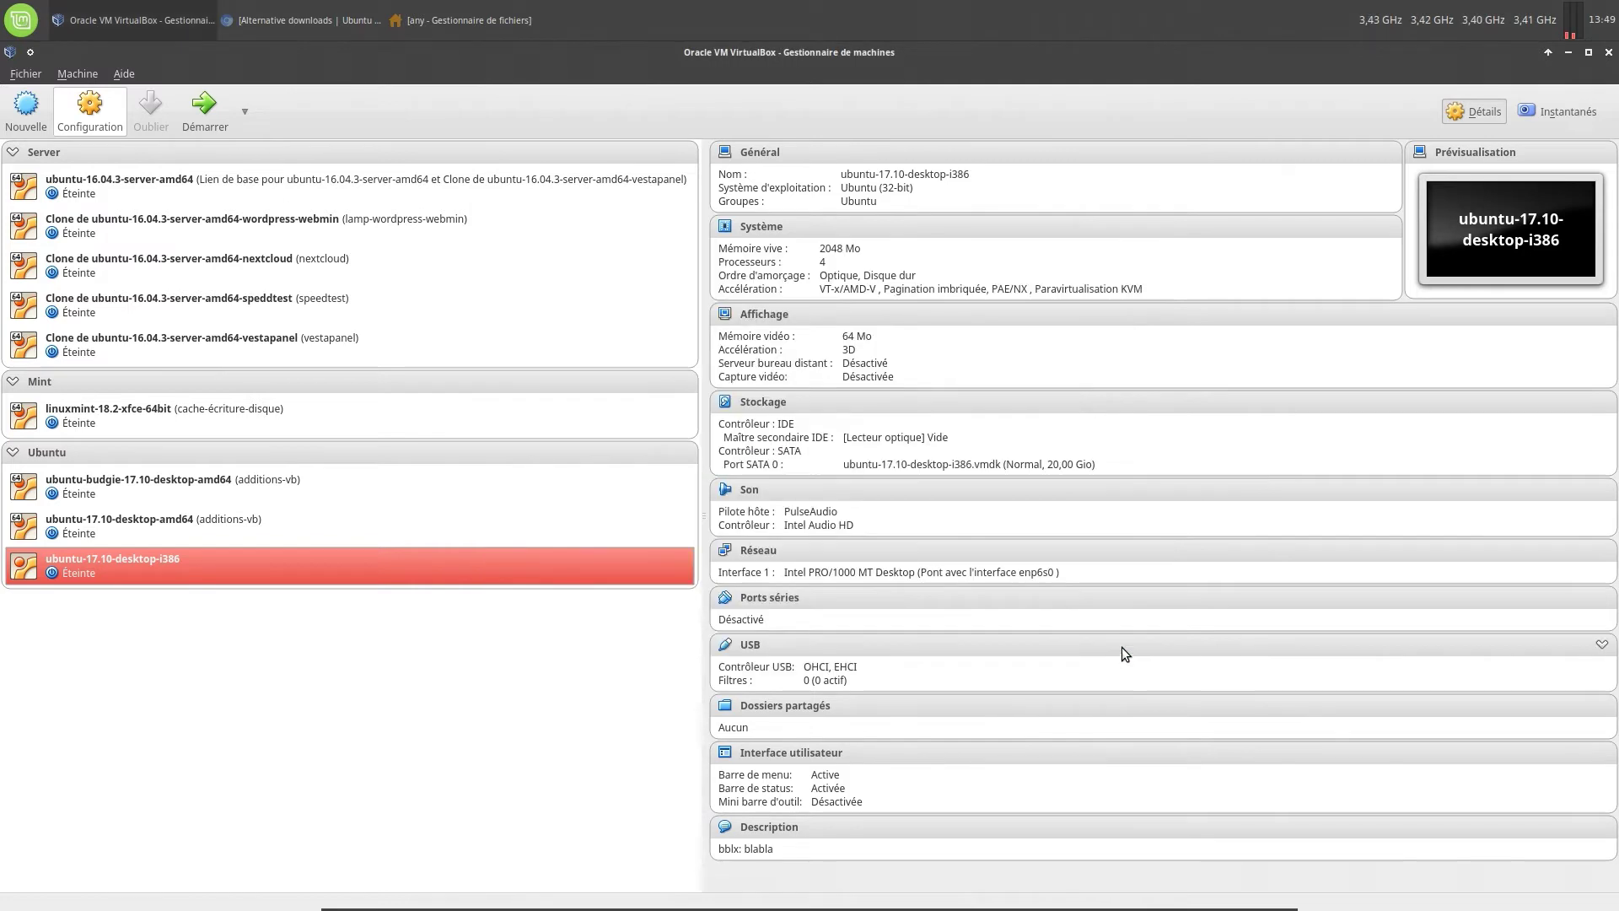
Take a snapshot of the VM named fresh-install
left_click(1570, 115)
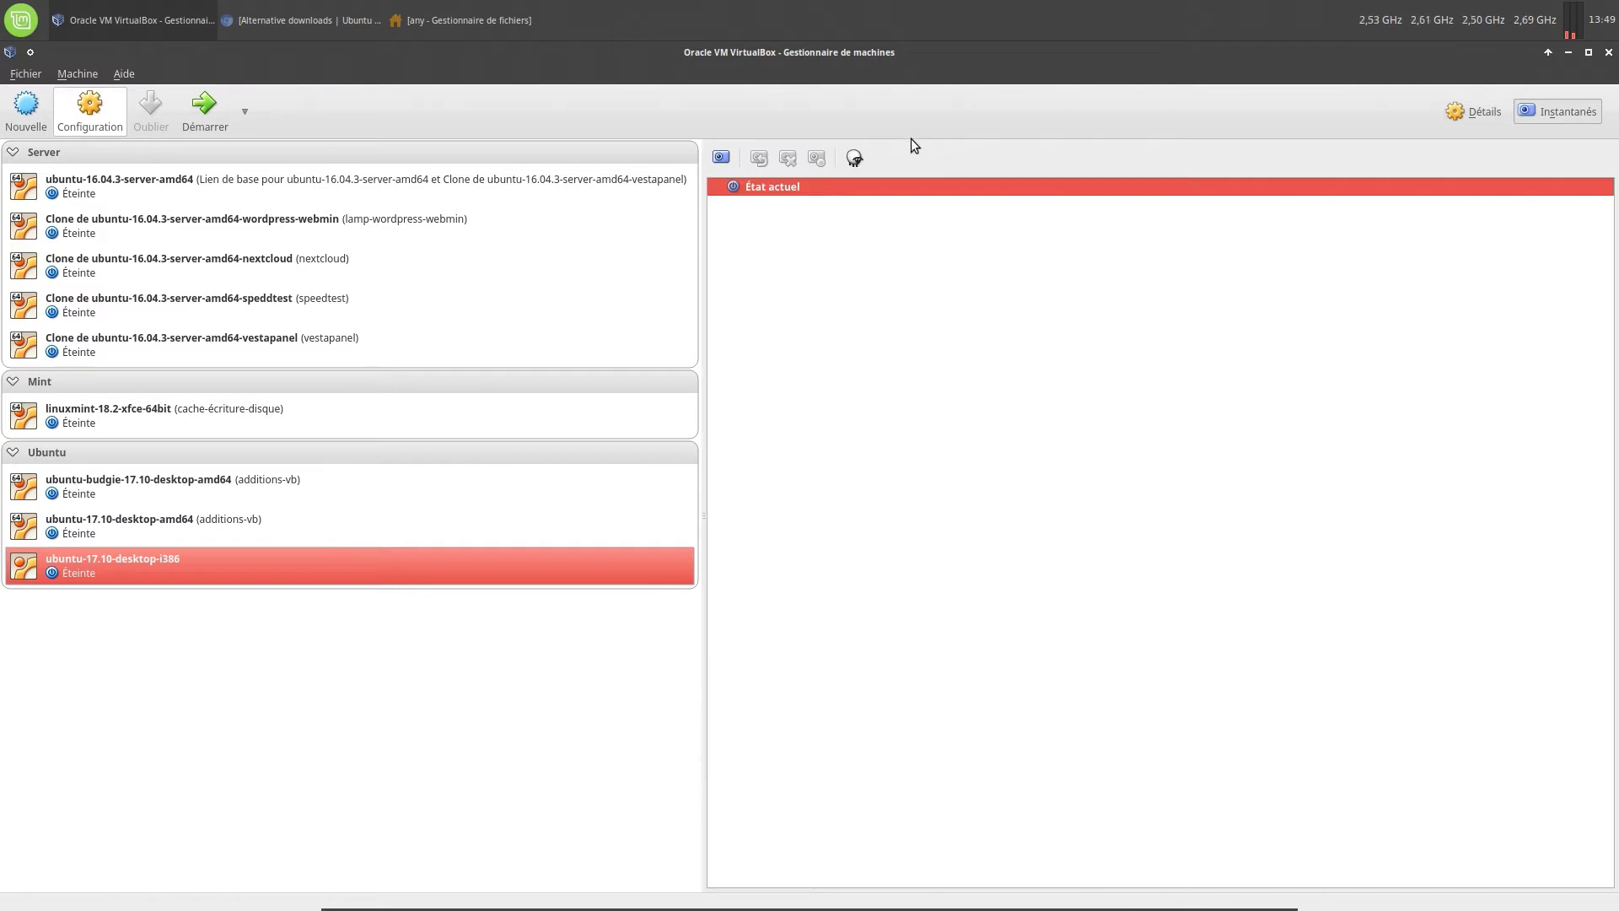
left_click(721, 158)
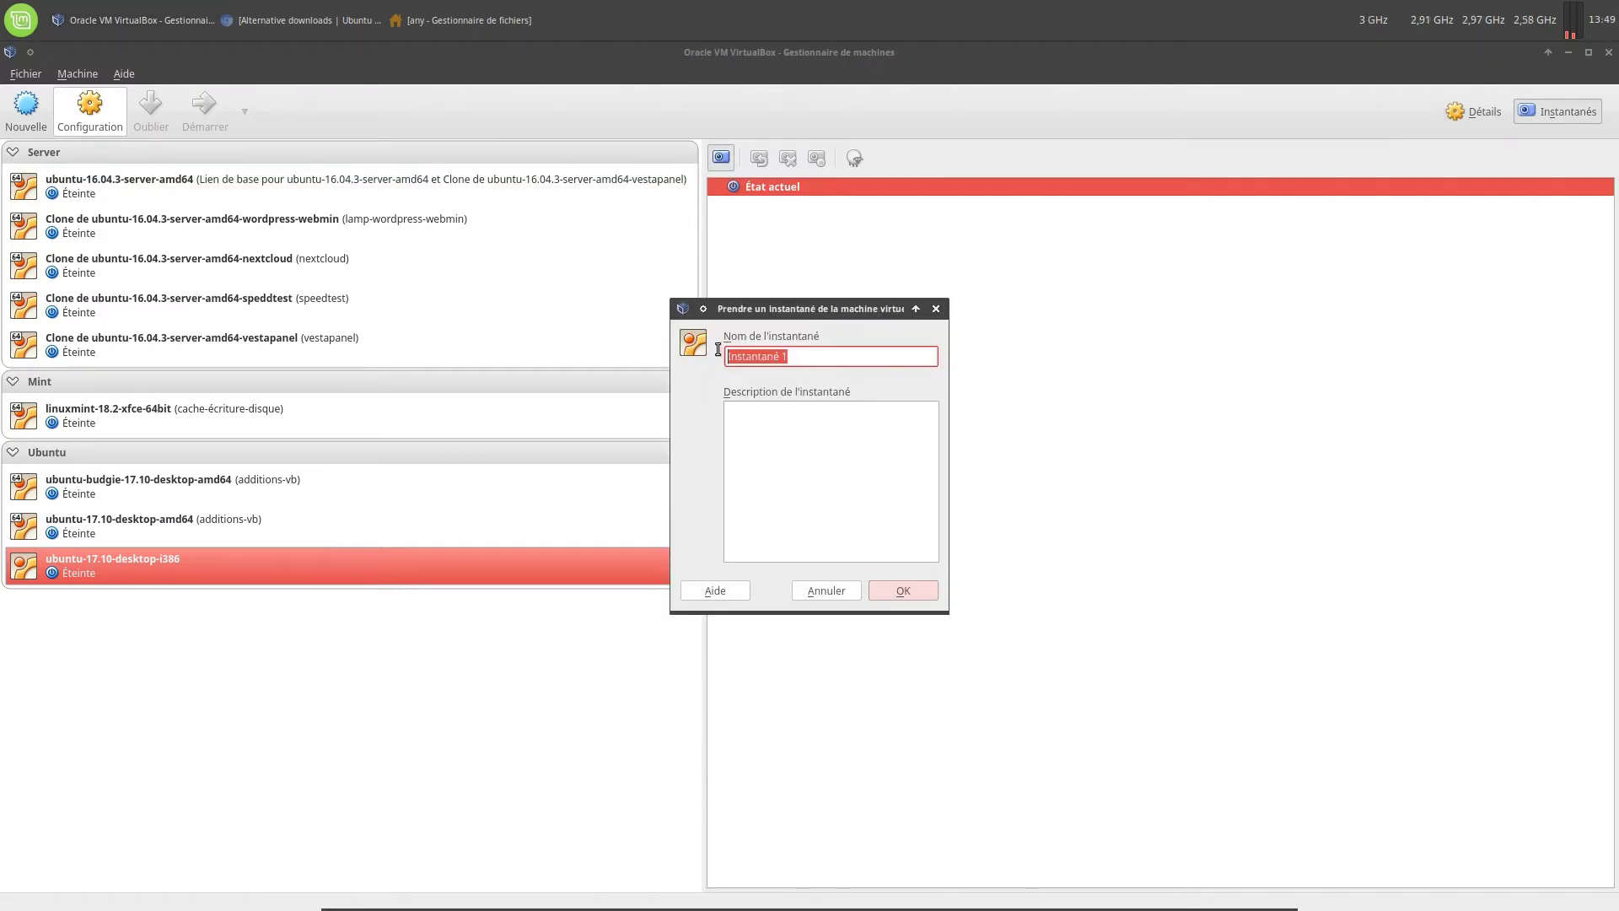
type("fresh")
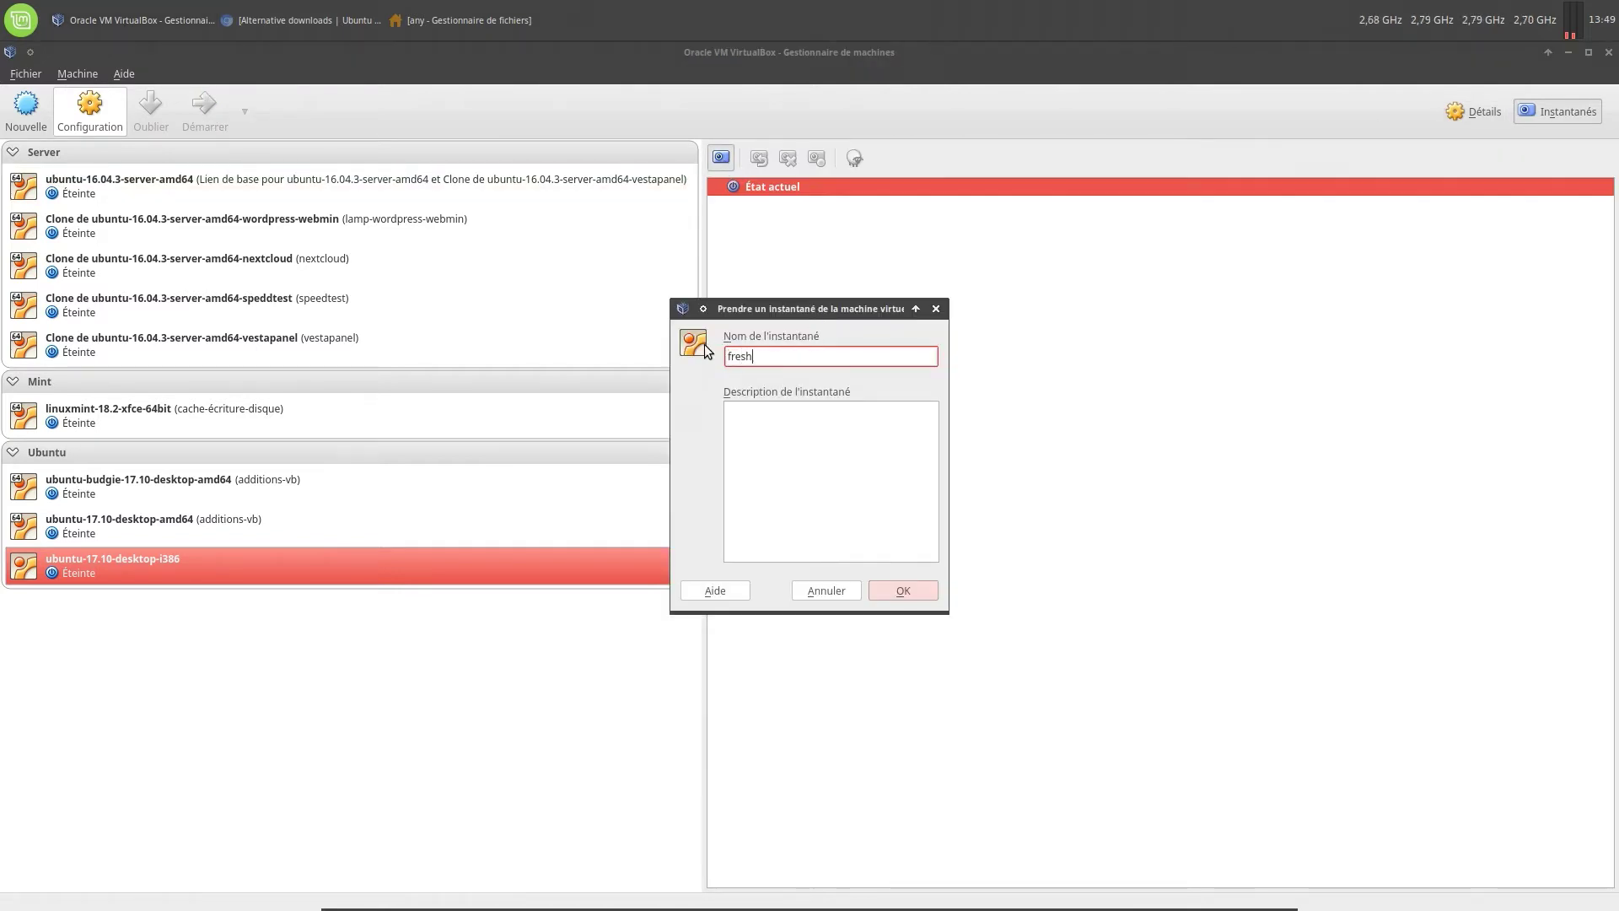
type("-install")
key("Return")
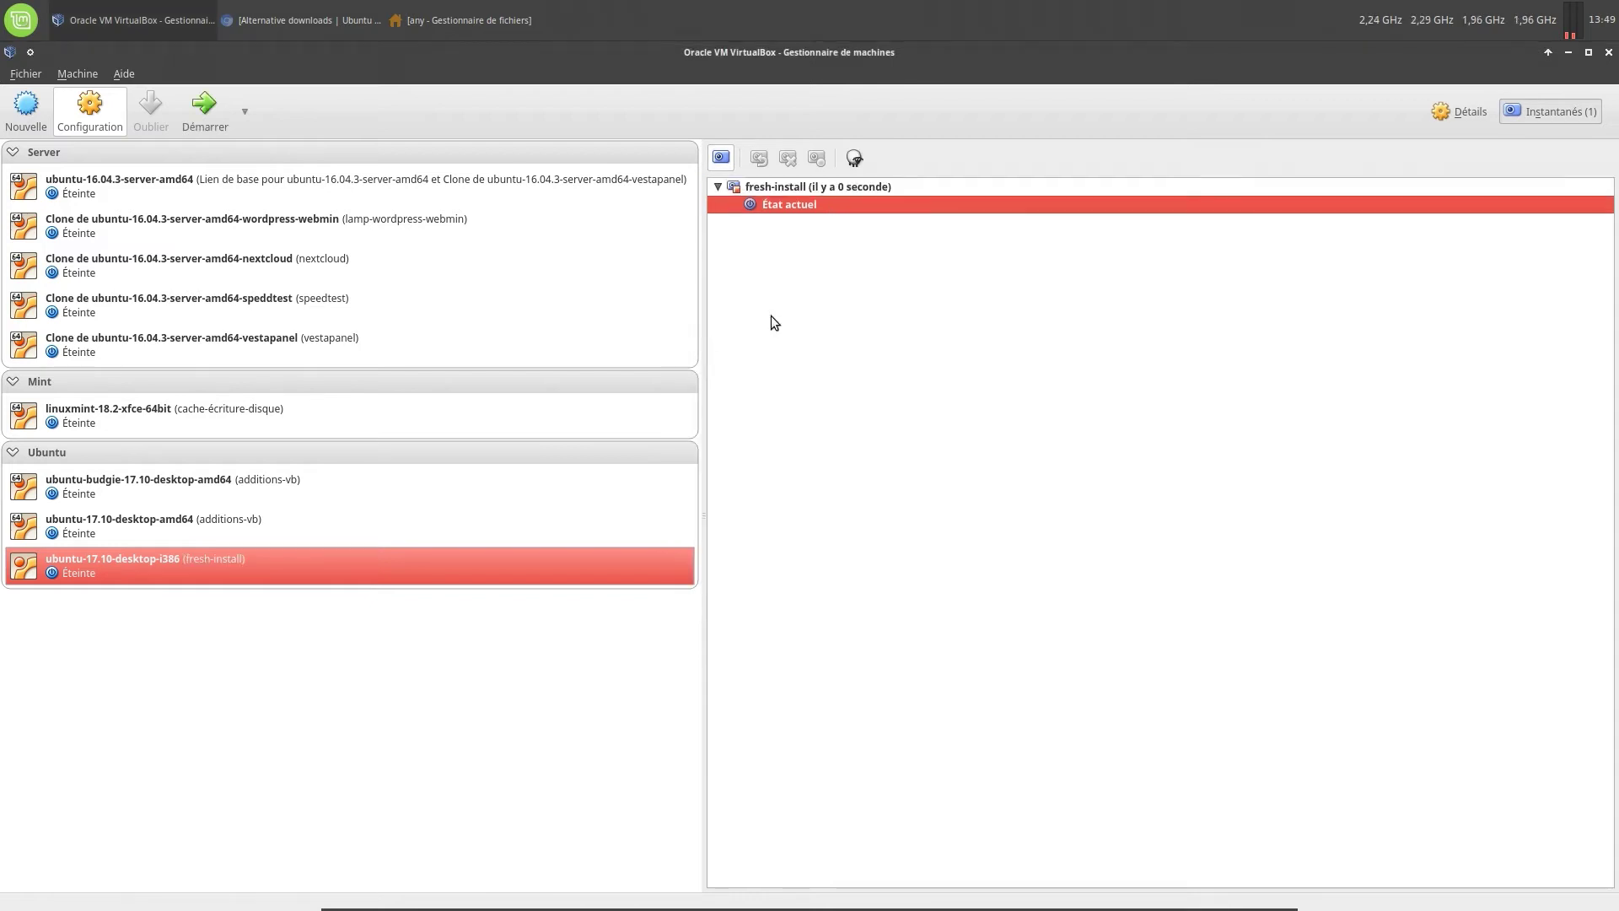
left_click(1453, 114)
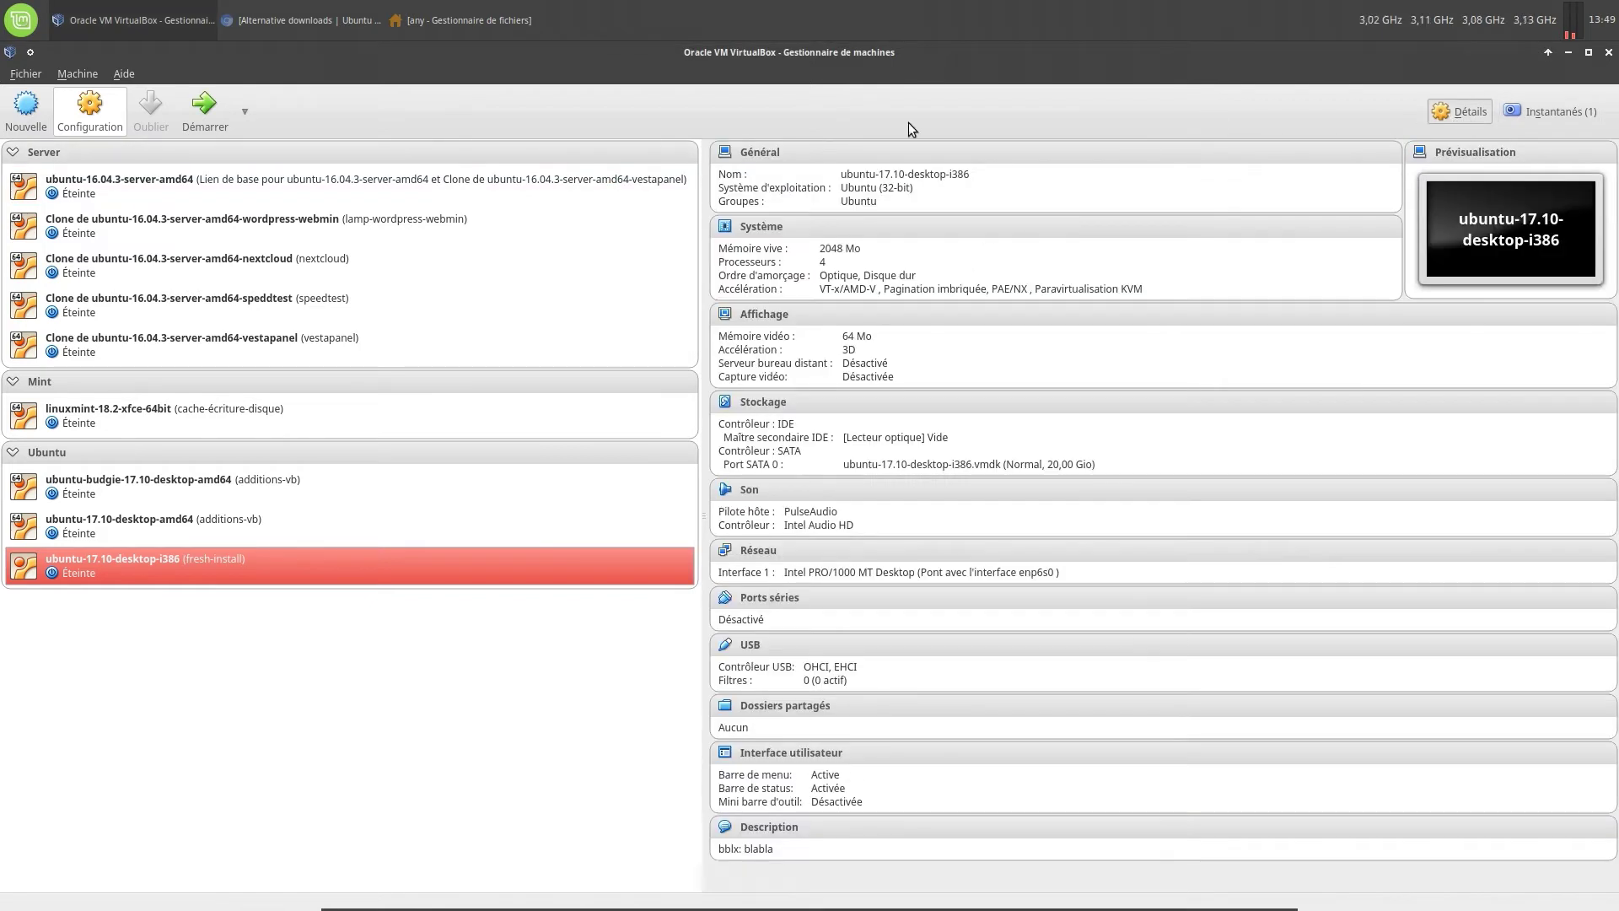
left_click(1505, 111)
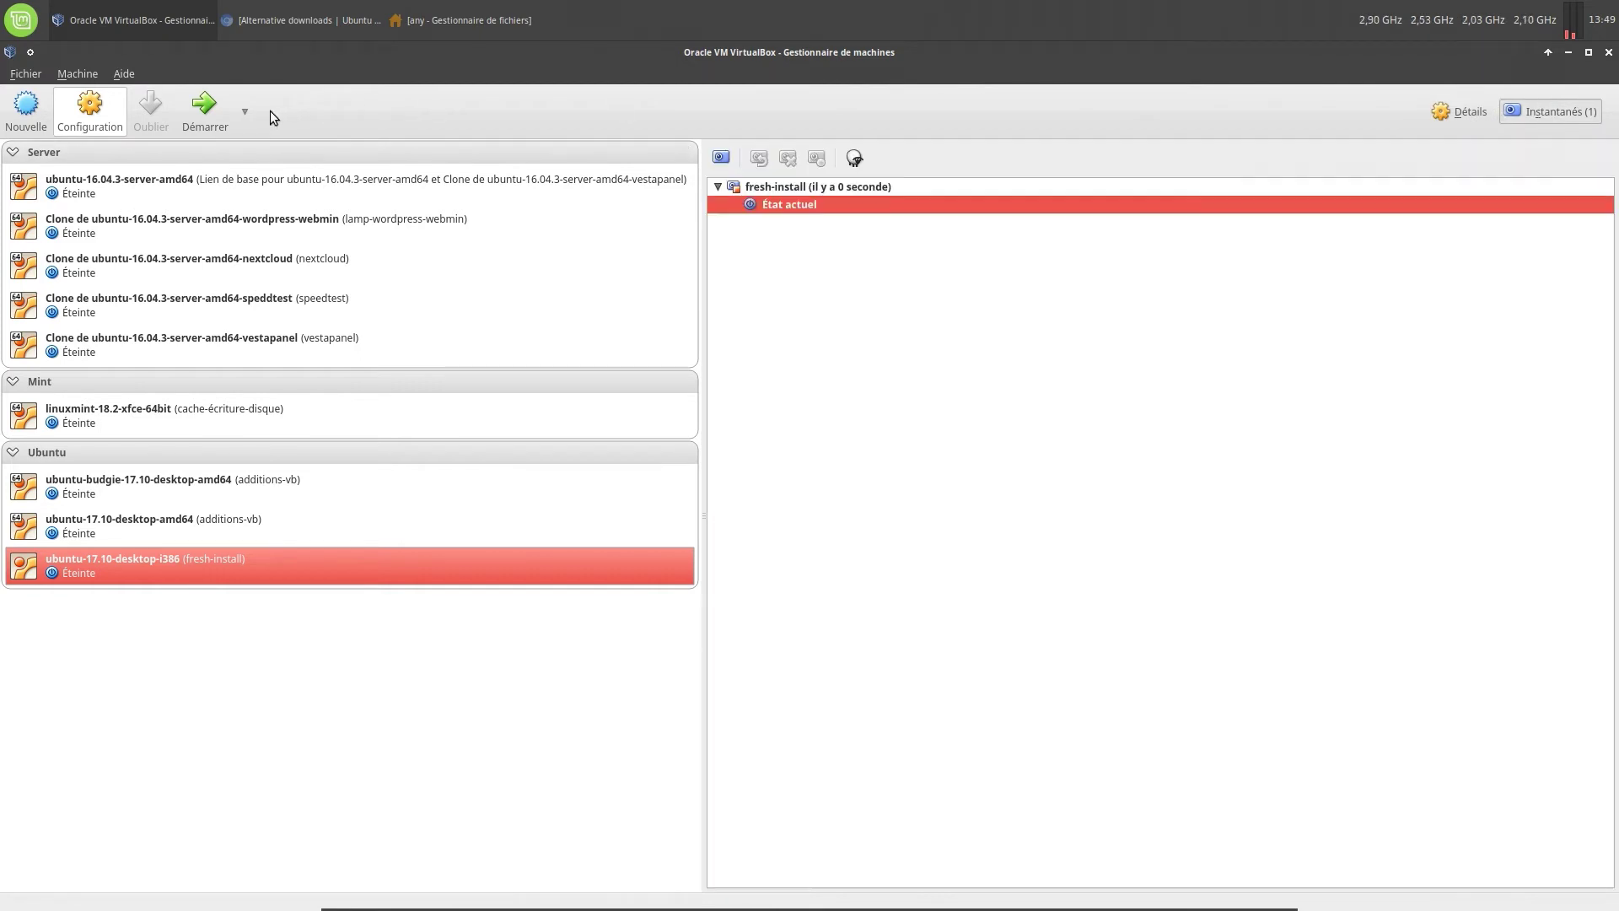
Start the VM in detachable mode, minimize the manager, and place a host terminal lower left
left_click(243, 115)
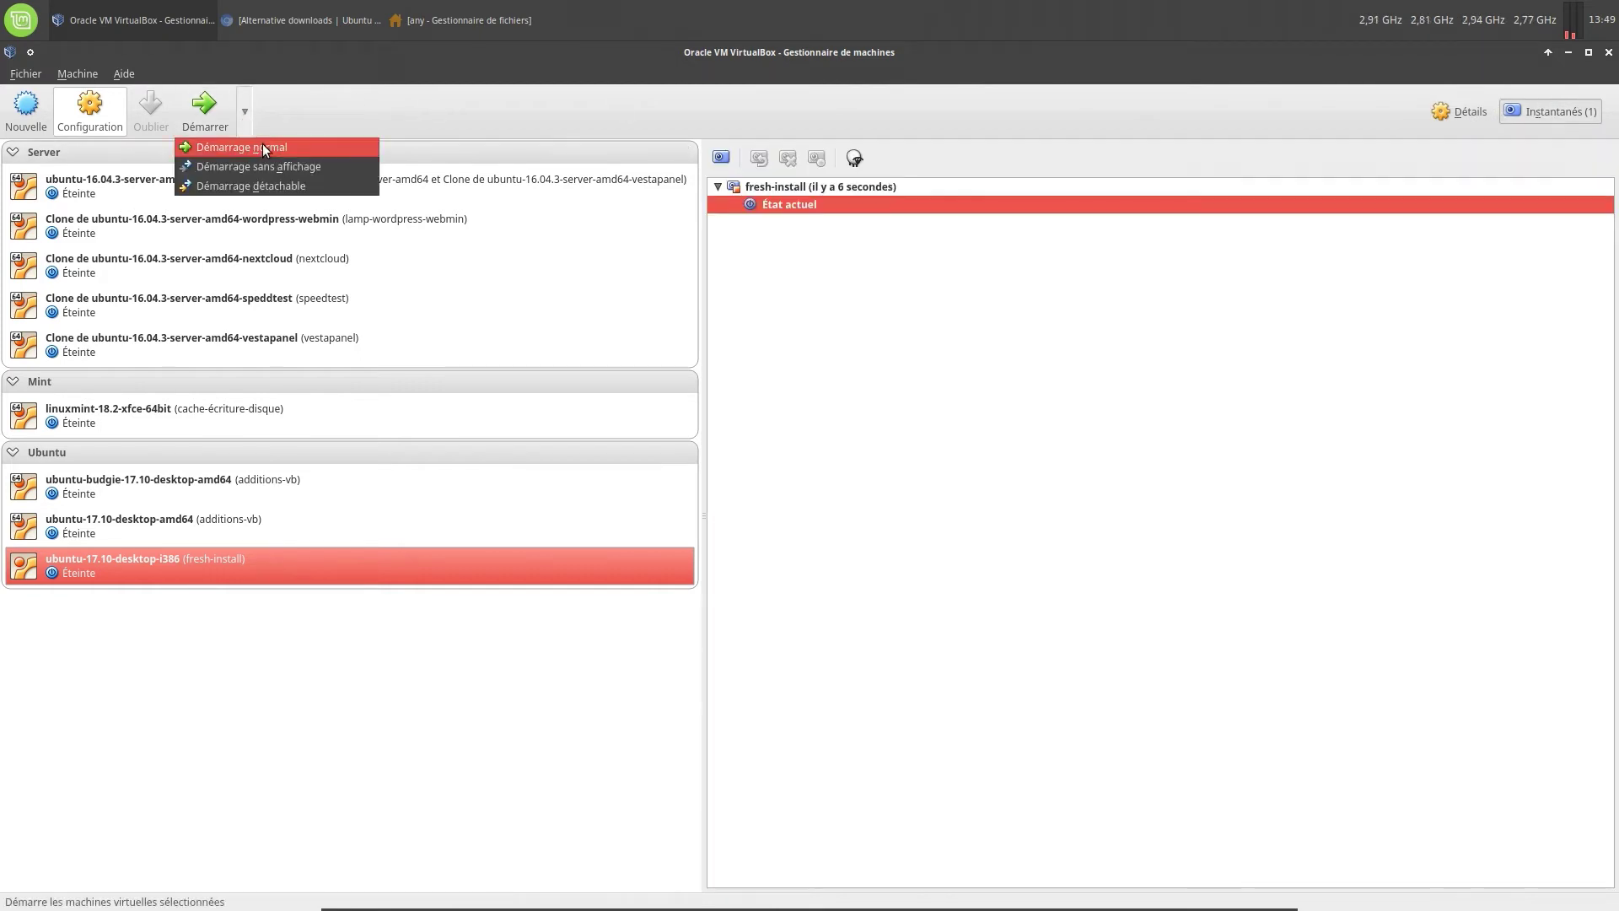
left_click(260, 185)
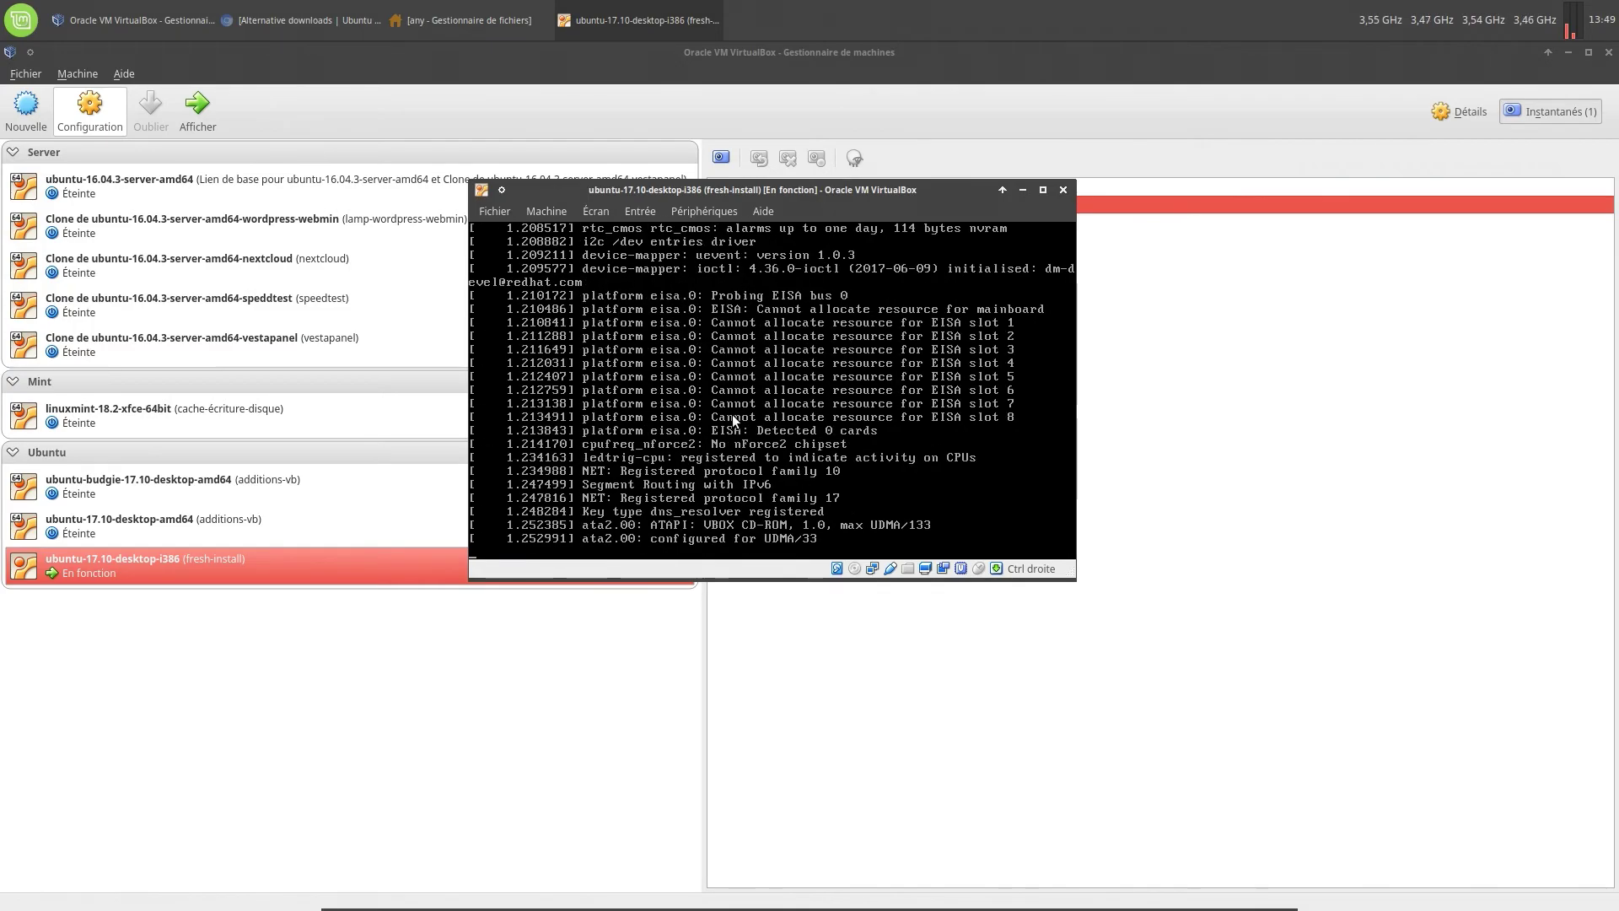
left_click(1571, 52)
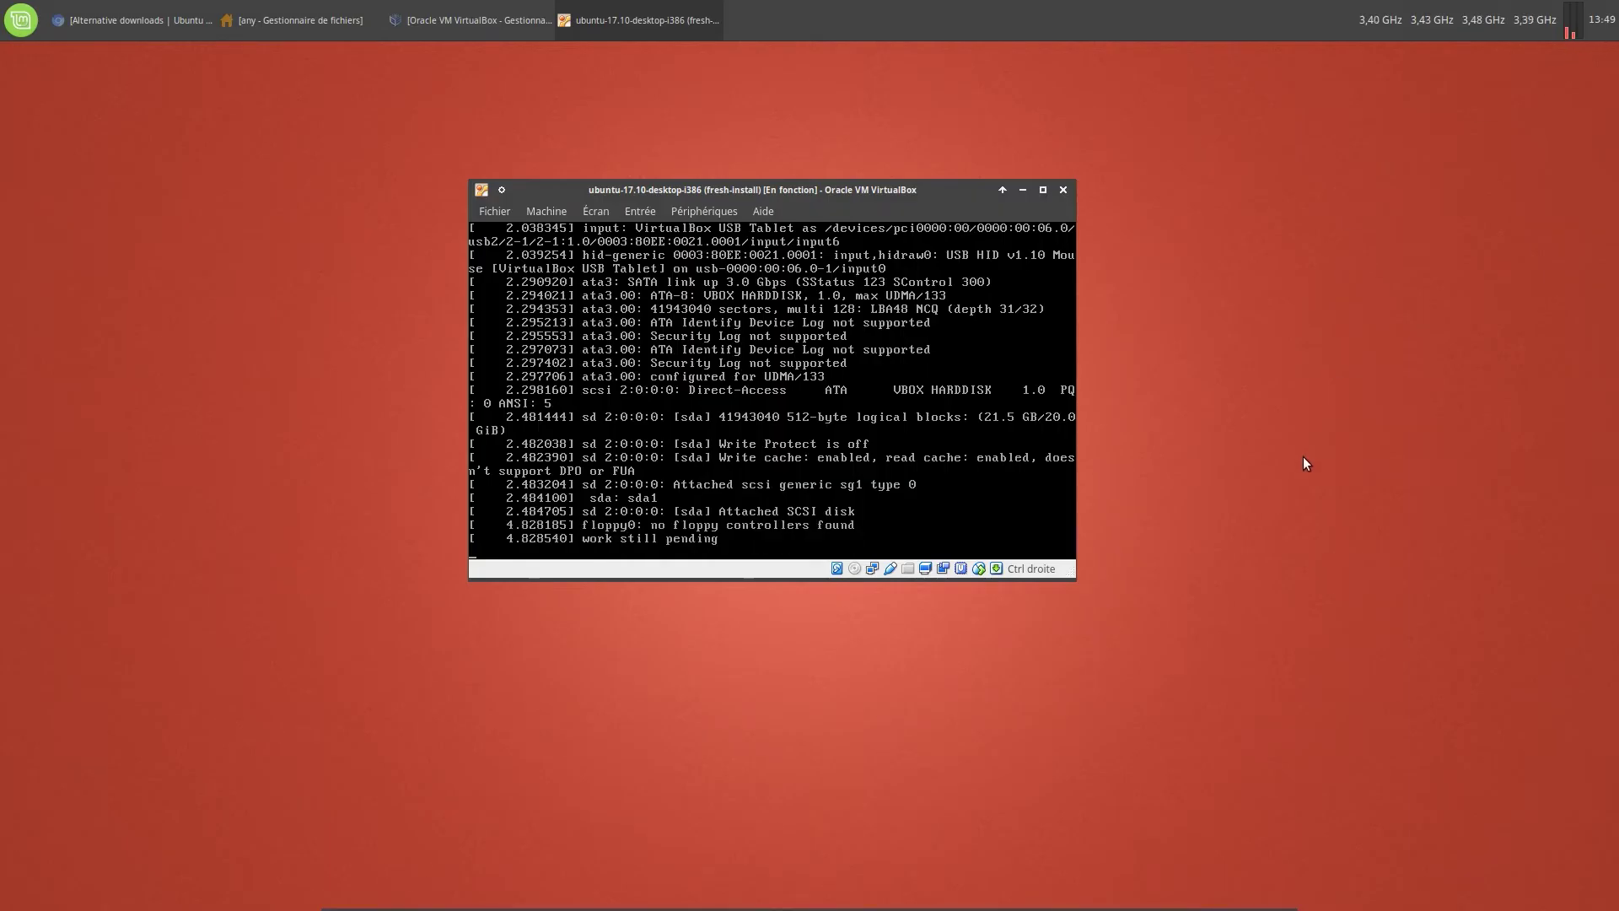
mouse_move(627, 887)
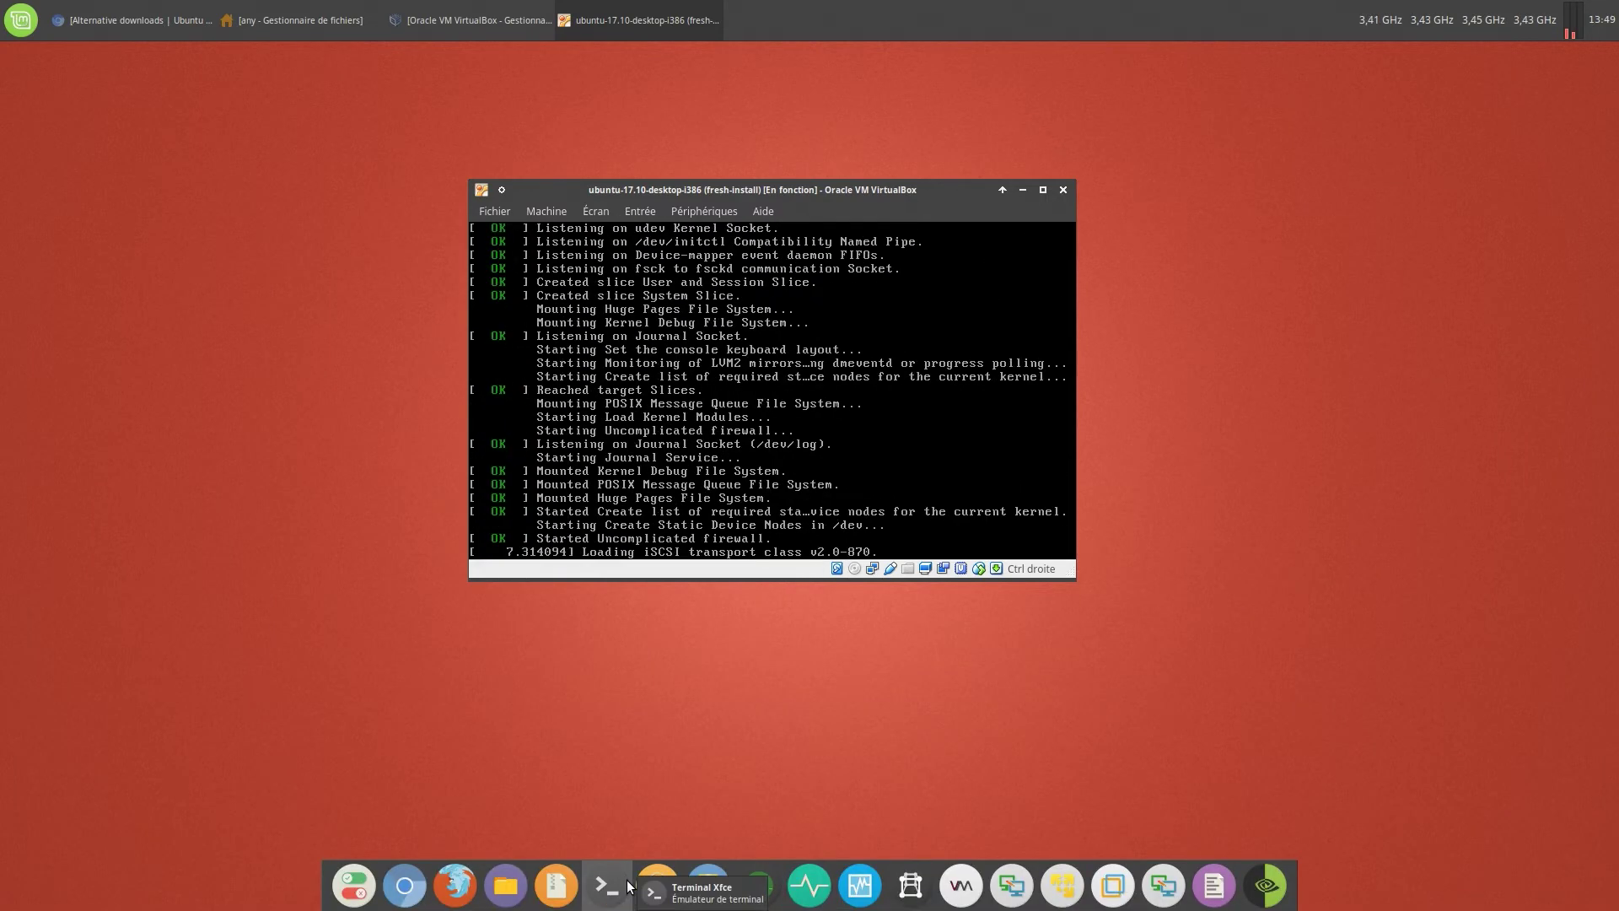
left_click(627, 886)
left_click_drag(882, 308, 338, 568)
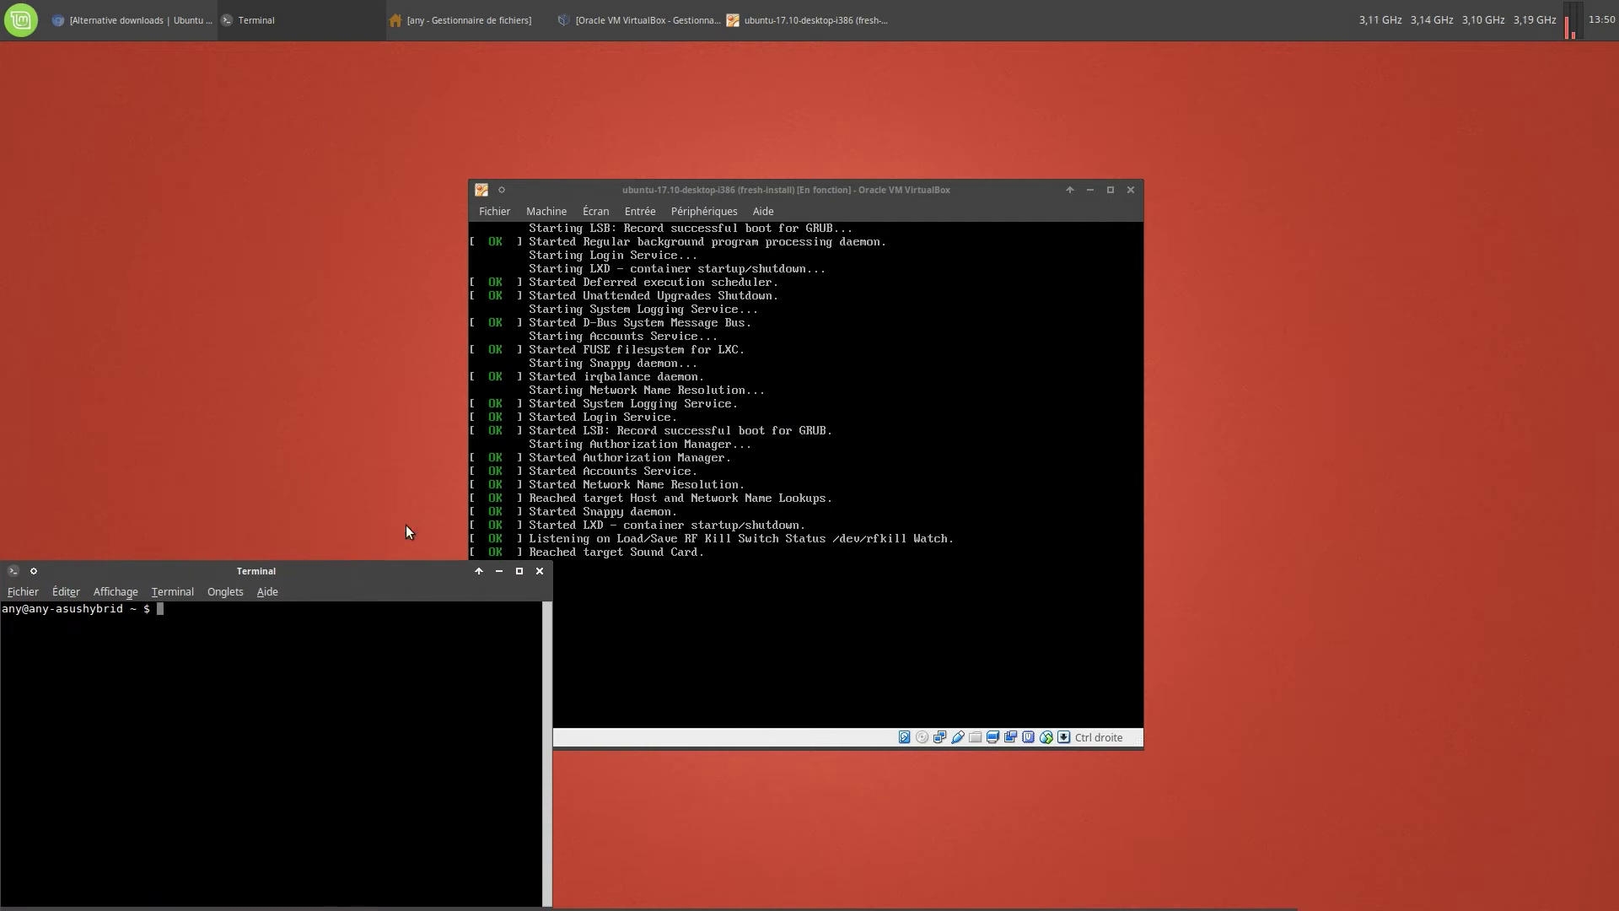
left_click(937, 192)
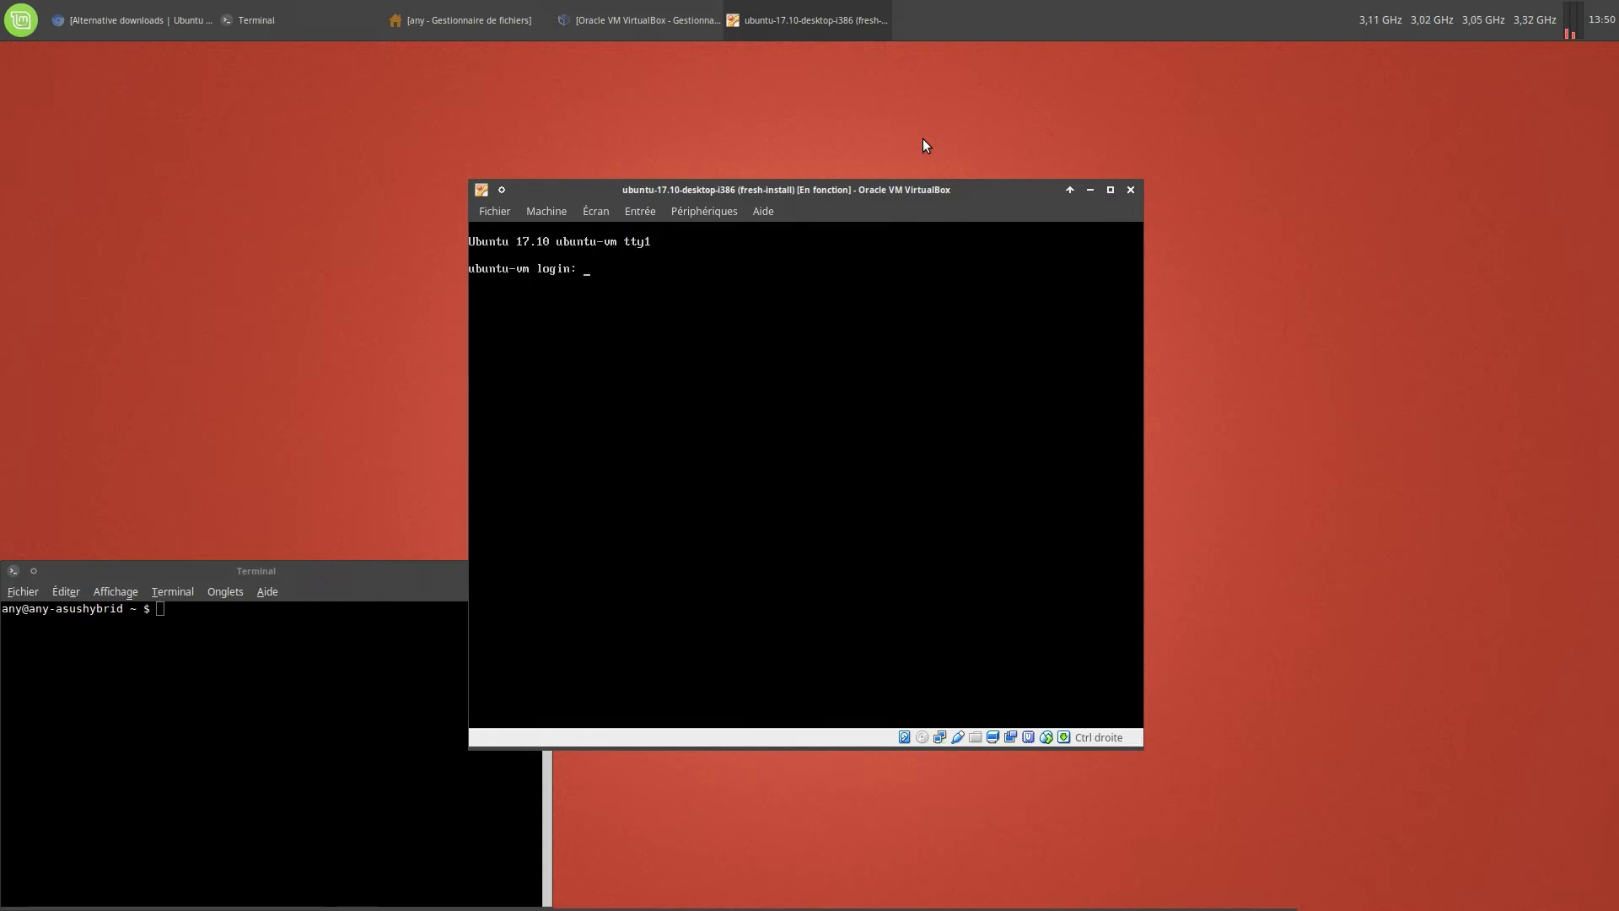
Log in at the VM console, get a root shell with sudo -i, and clear the screen
type("blx")
key("Return")
key("Return")
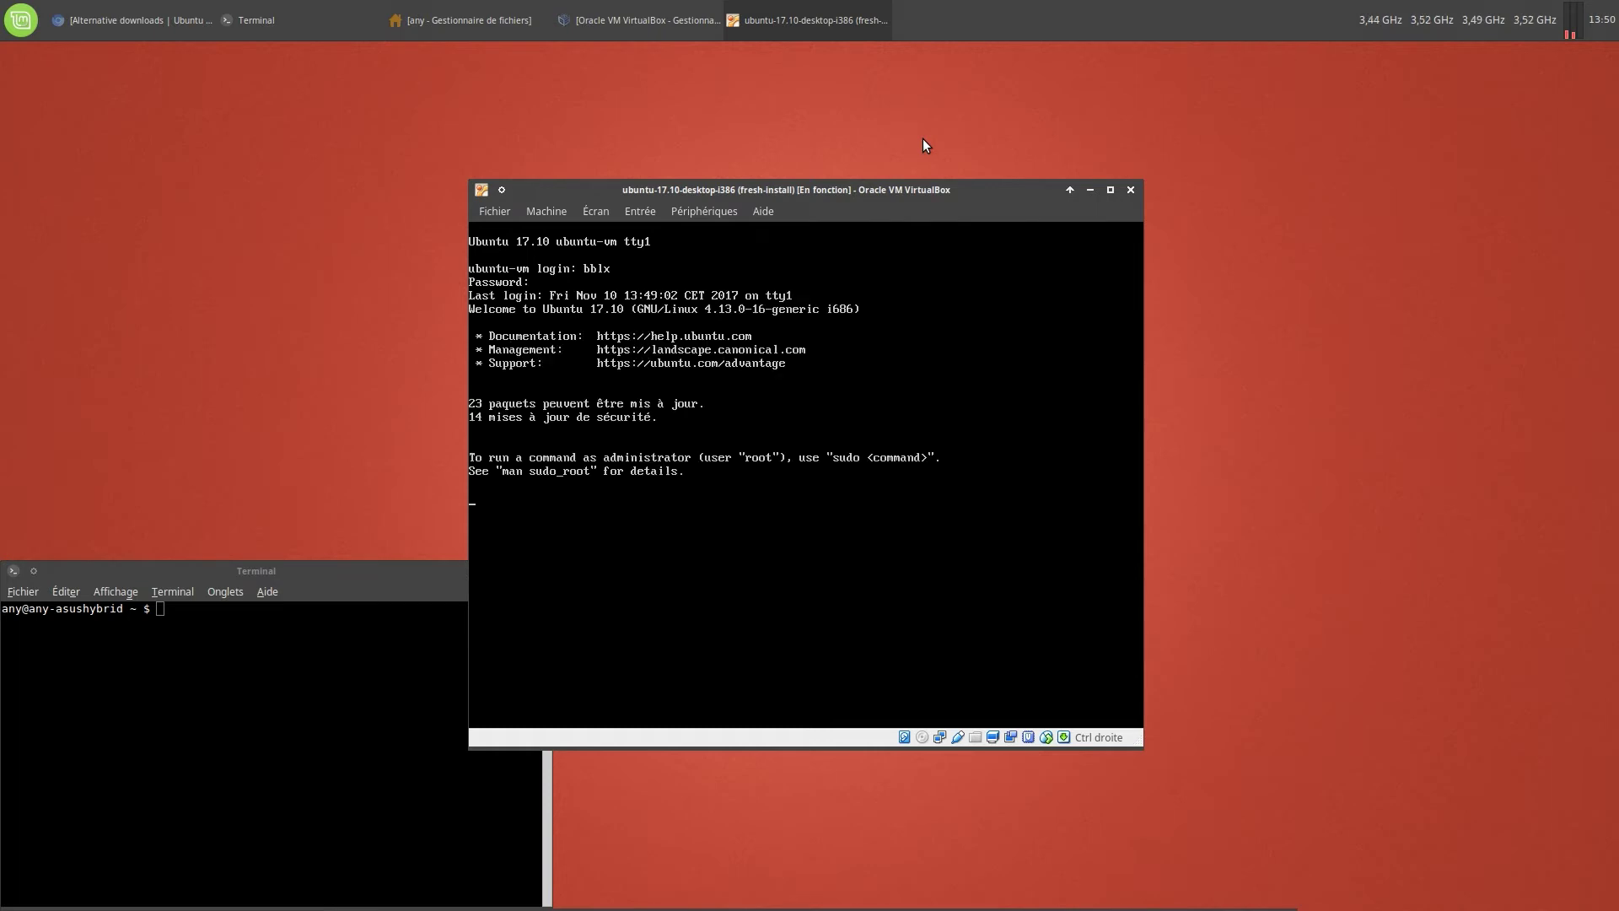
type("sudo -i")
key("Return")
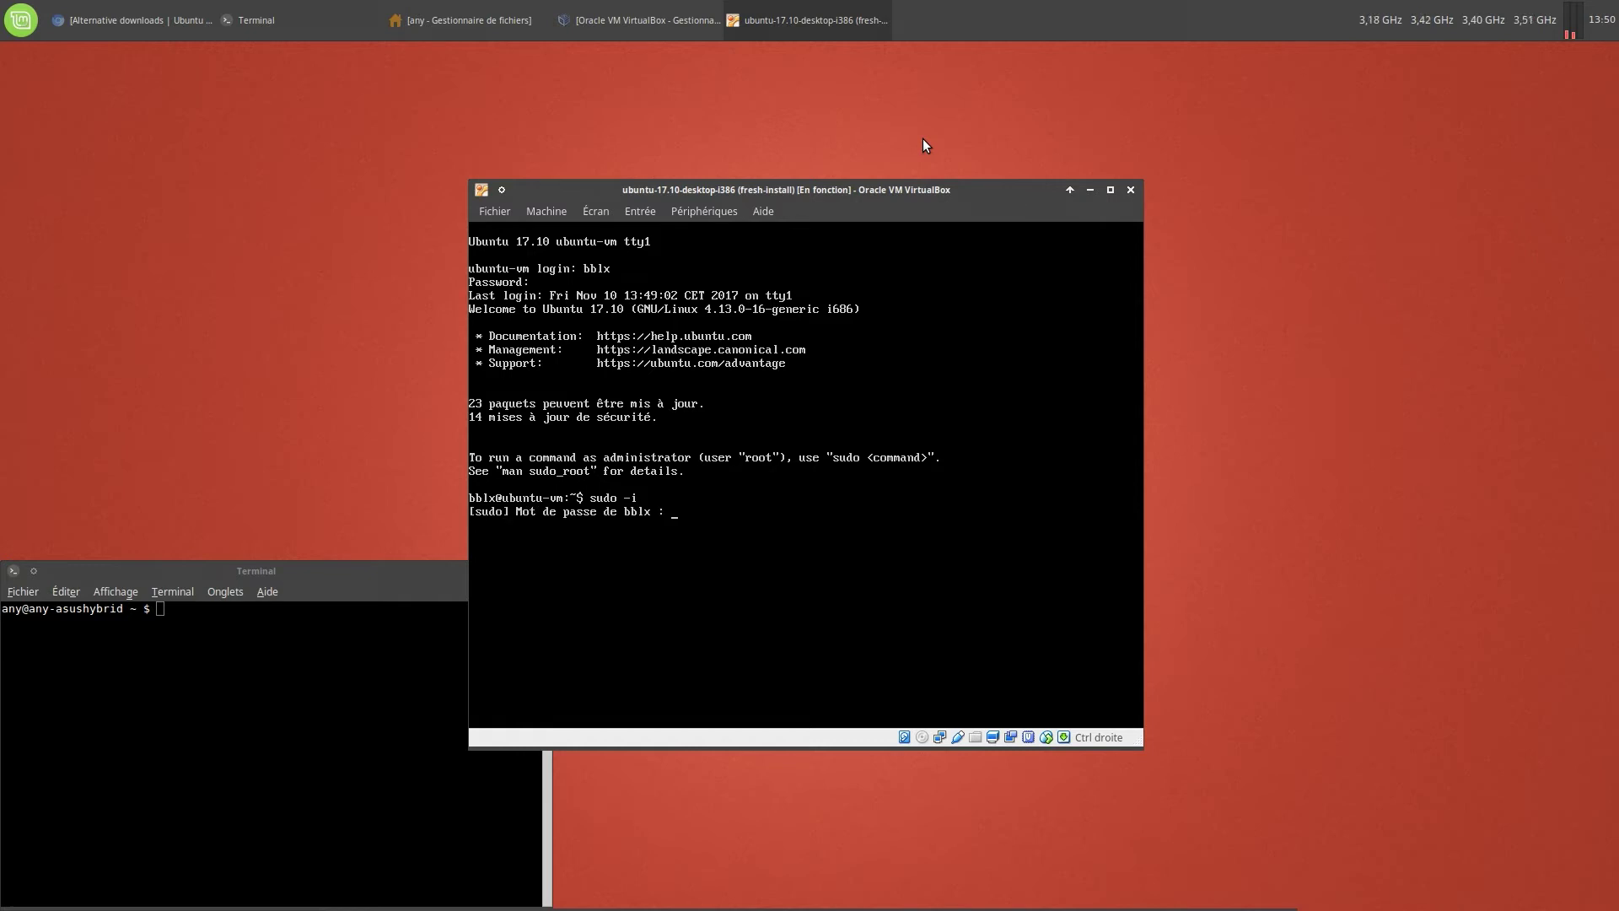
key("Return")
type("clear")
key("Return")
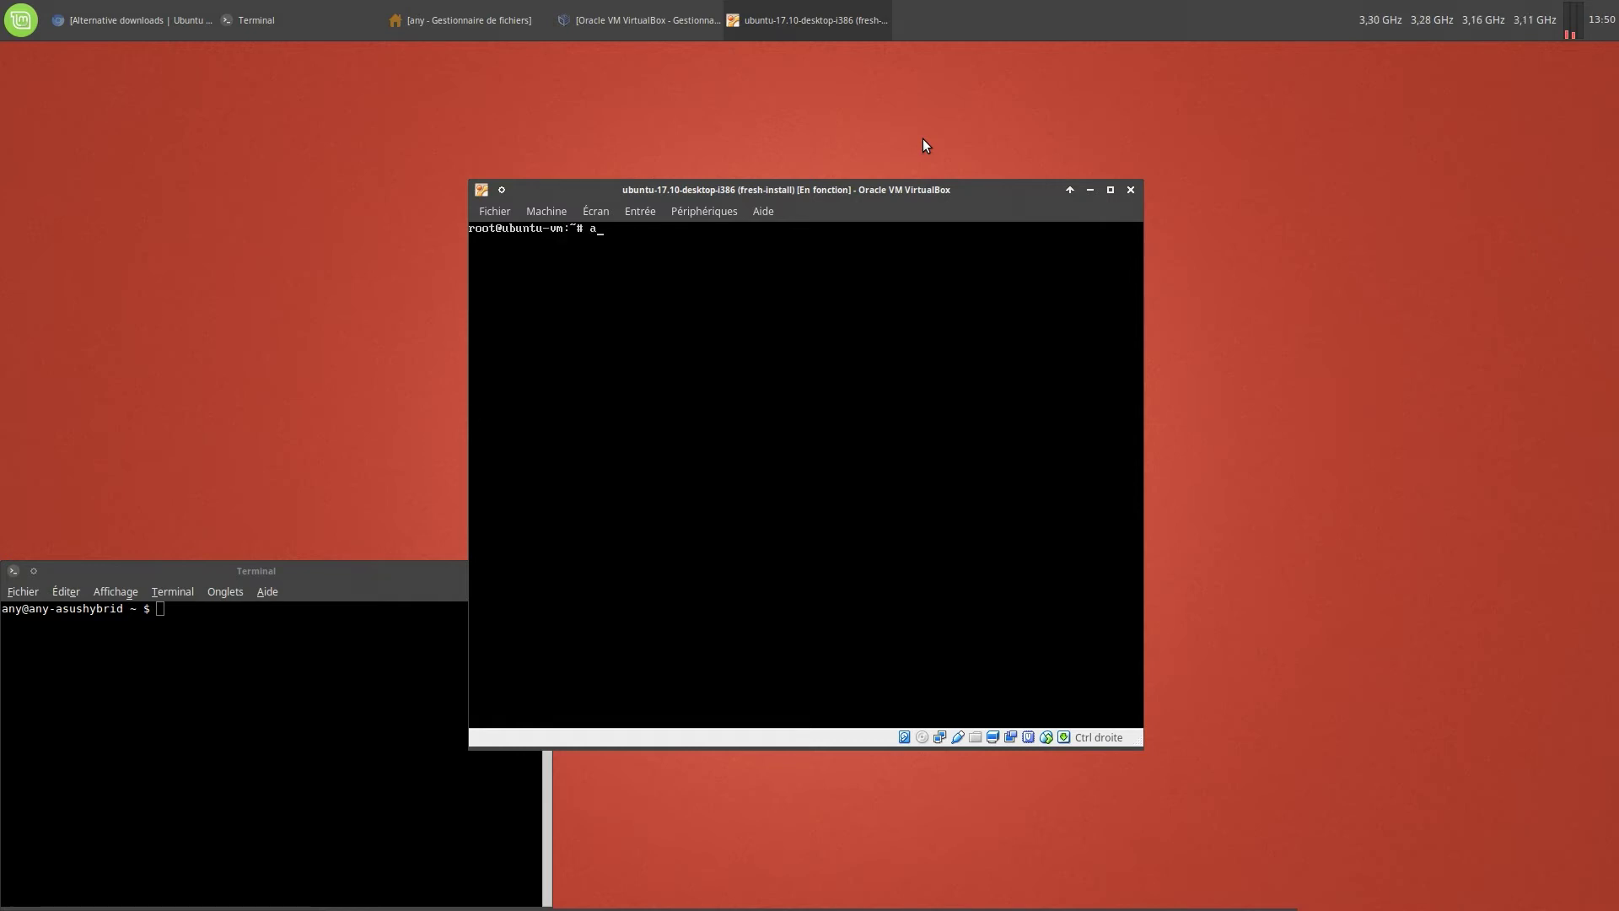
Run apt update, then apt upgrade, confirming the upgrade with o
type("apt update")
key("Return")
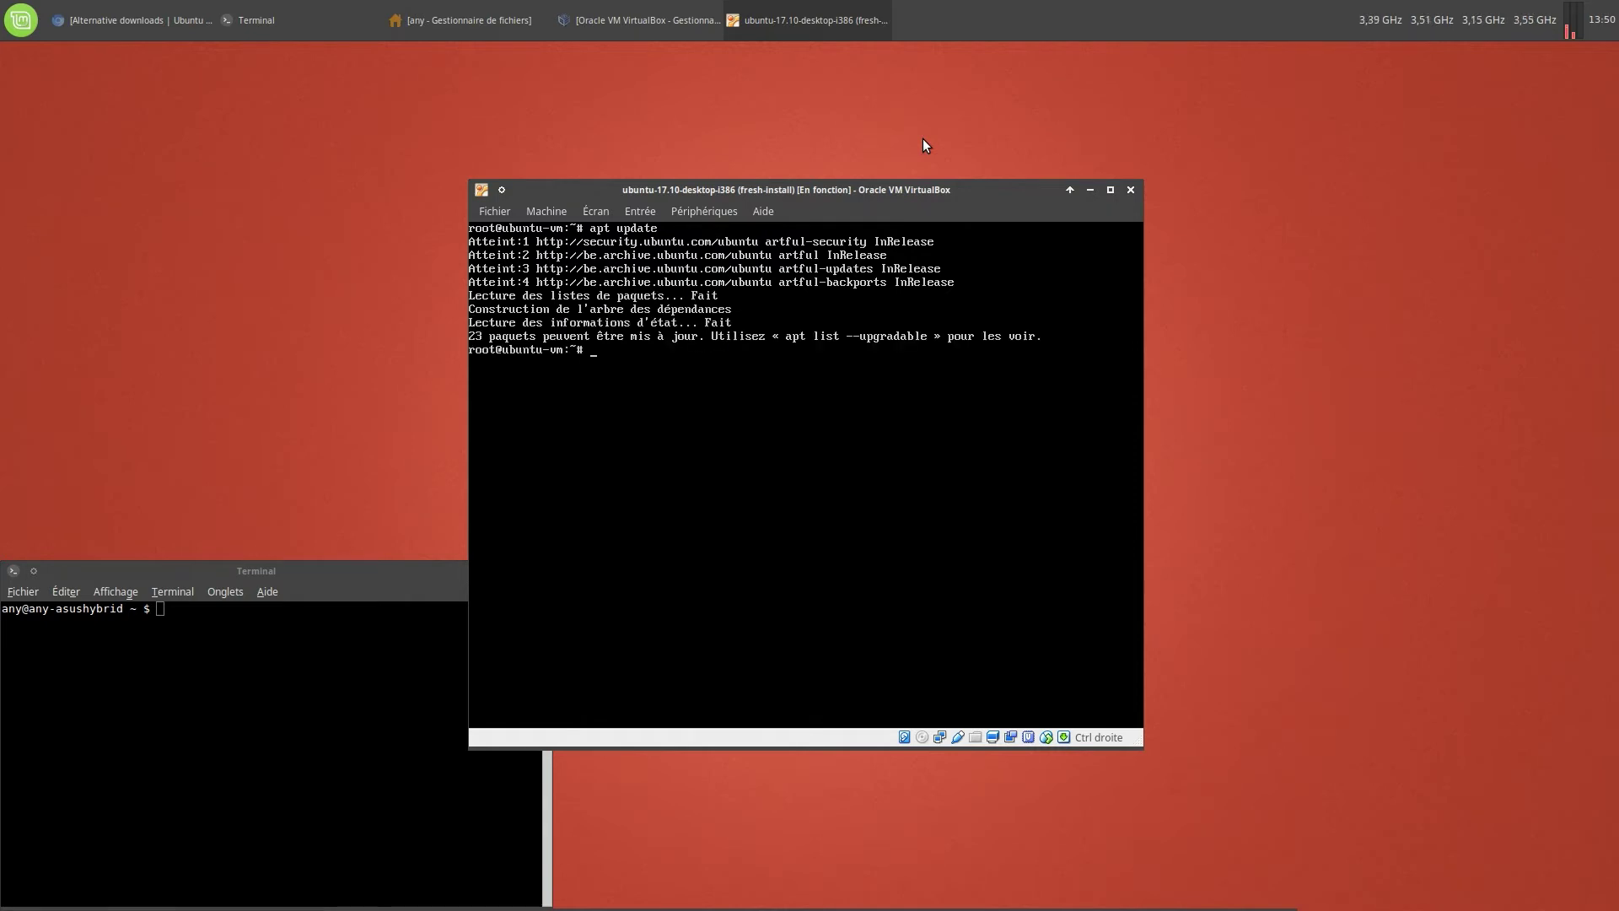
type("apt upgrade")
key("Return")
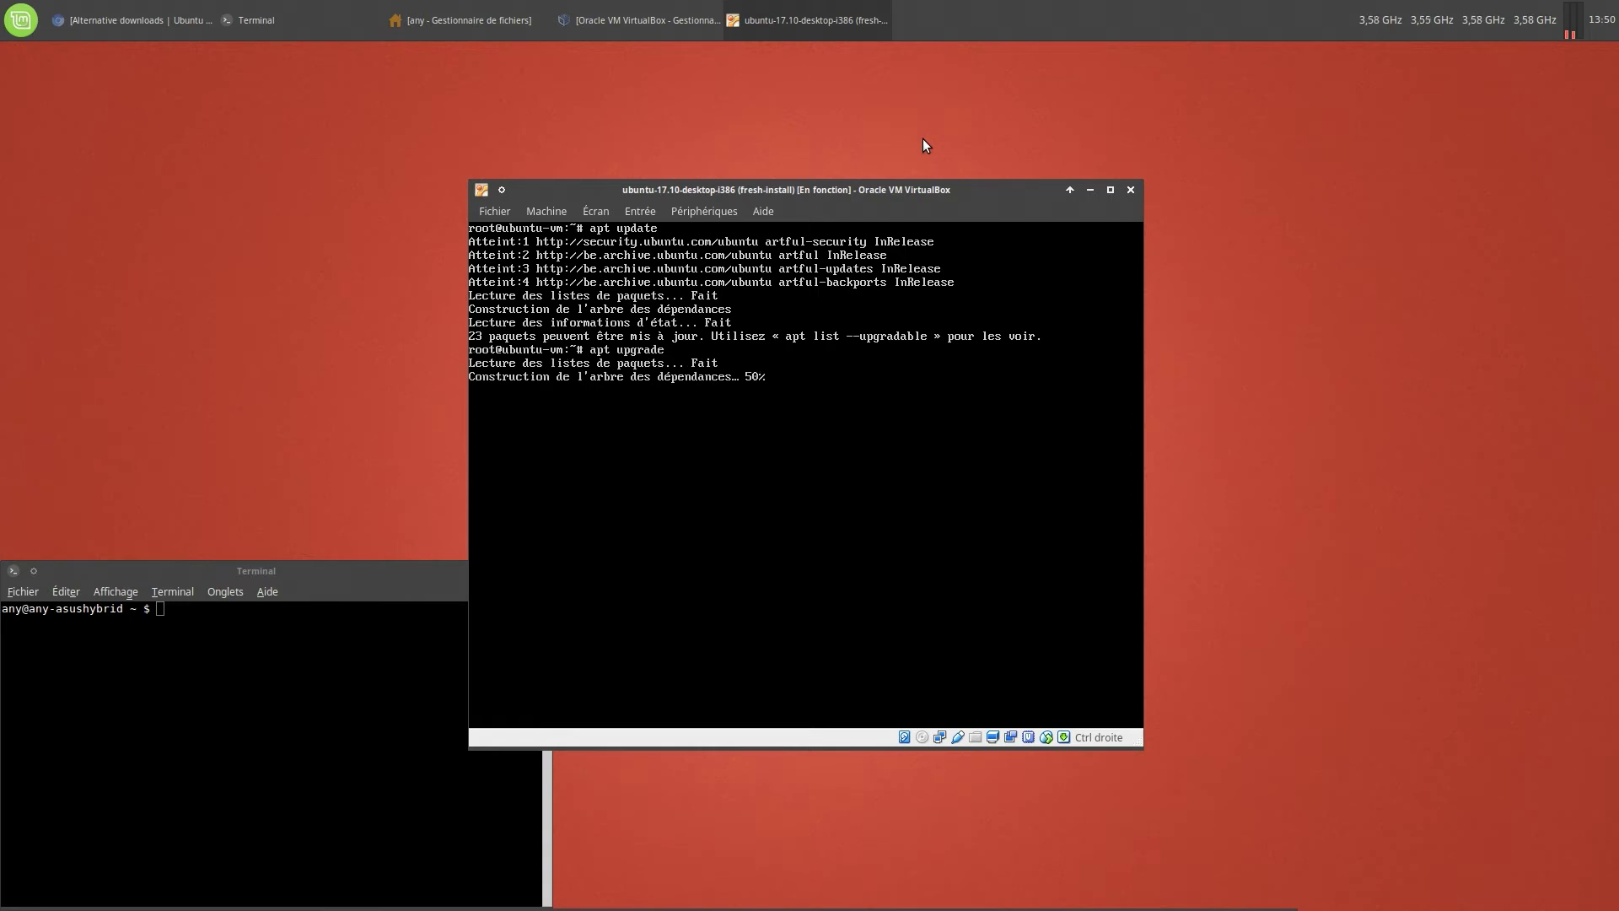
type("o")
key("Return")
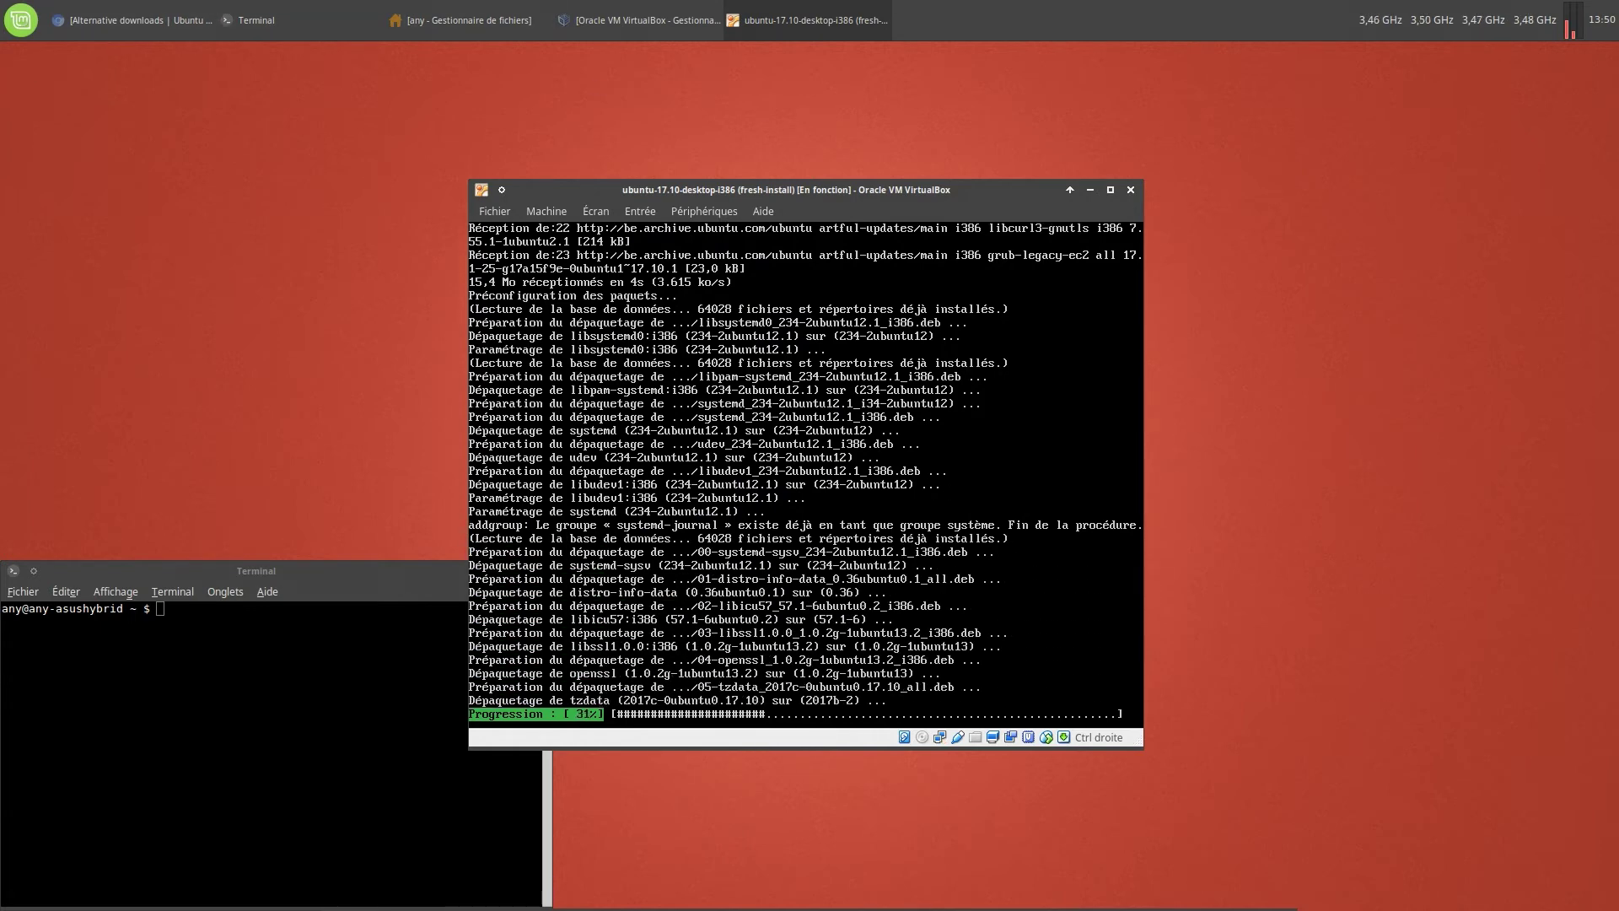
Arrange the windows: command notes on screen, host terminal bottom-left, VM window at top
left_click_drag(0, 229, 1602, 843)
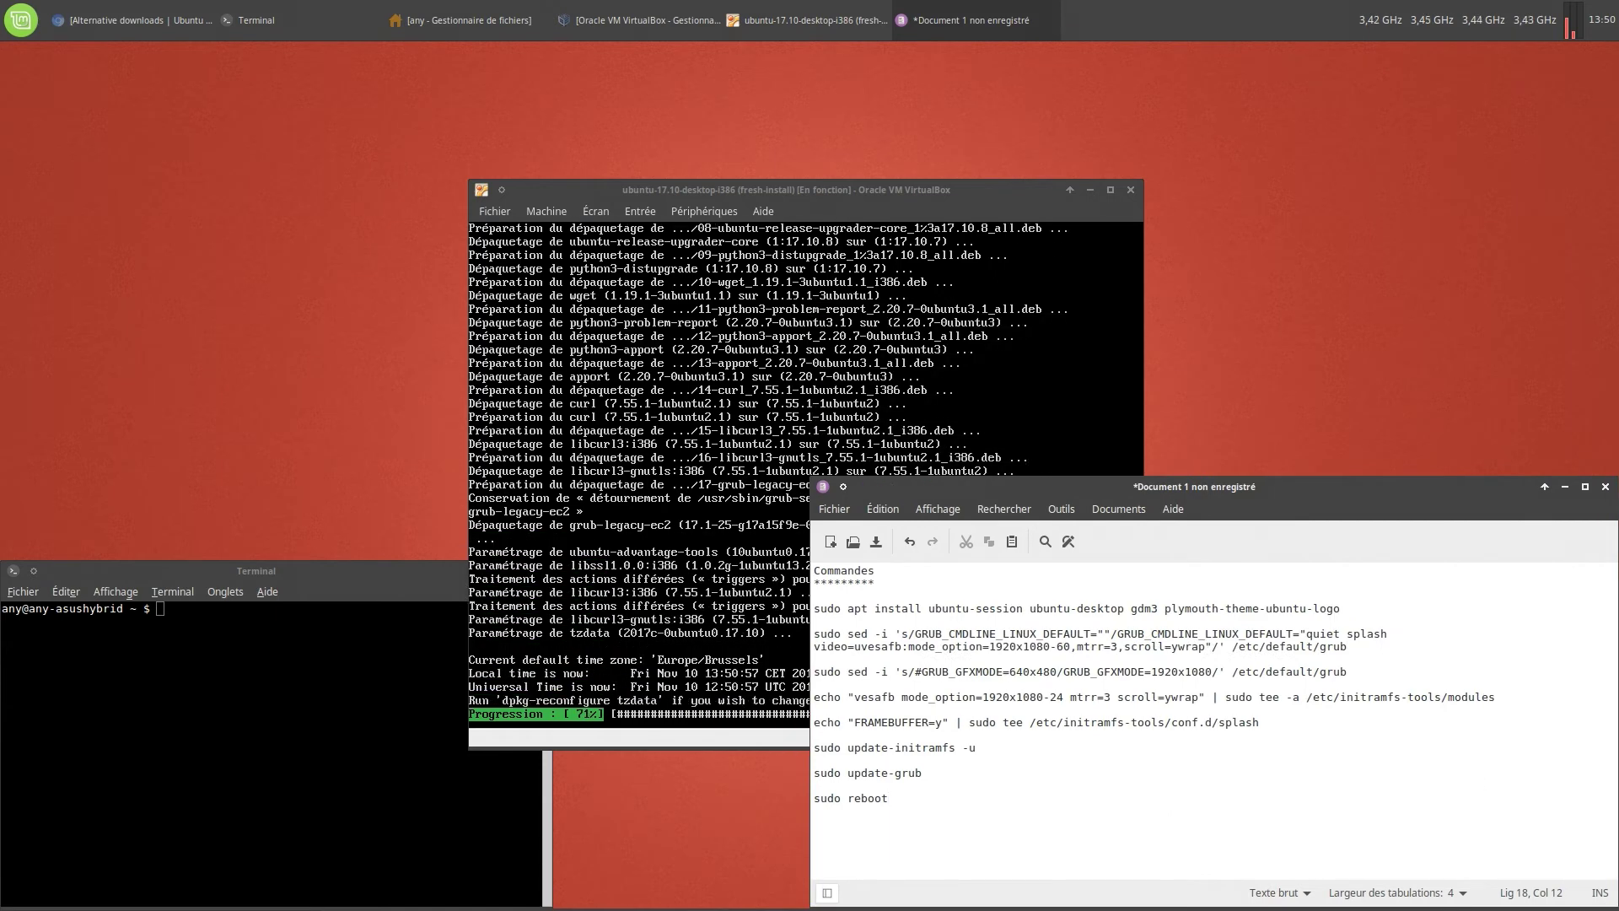
left_click_drag(362, 566, 5, 906)
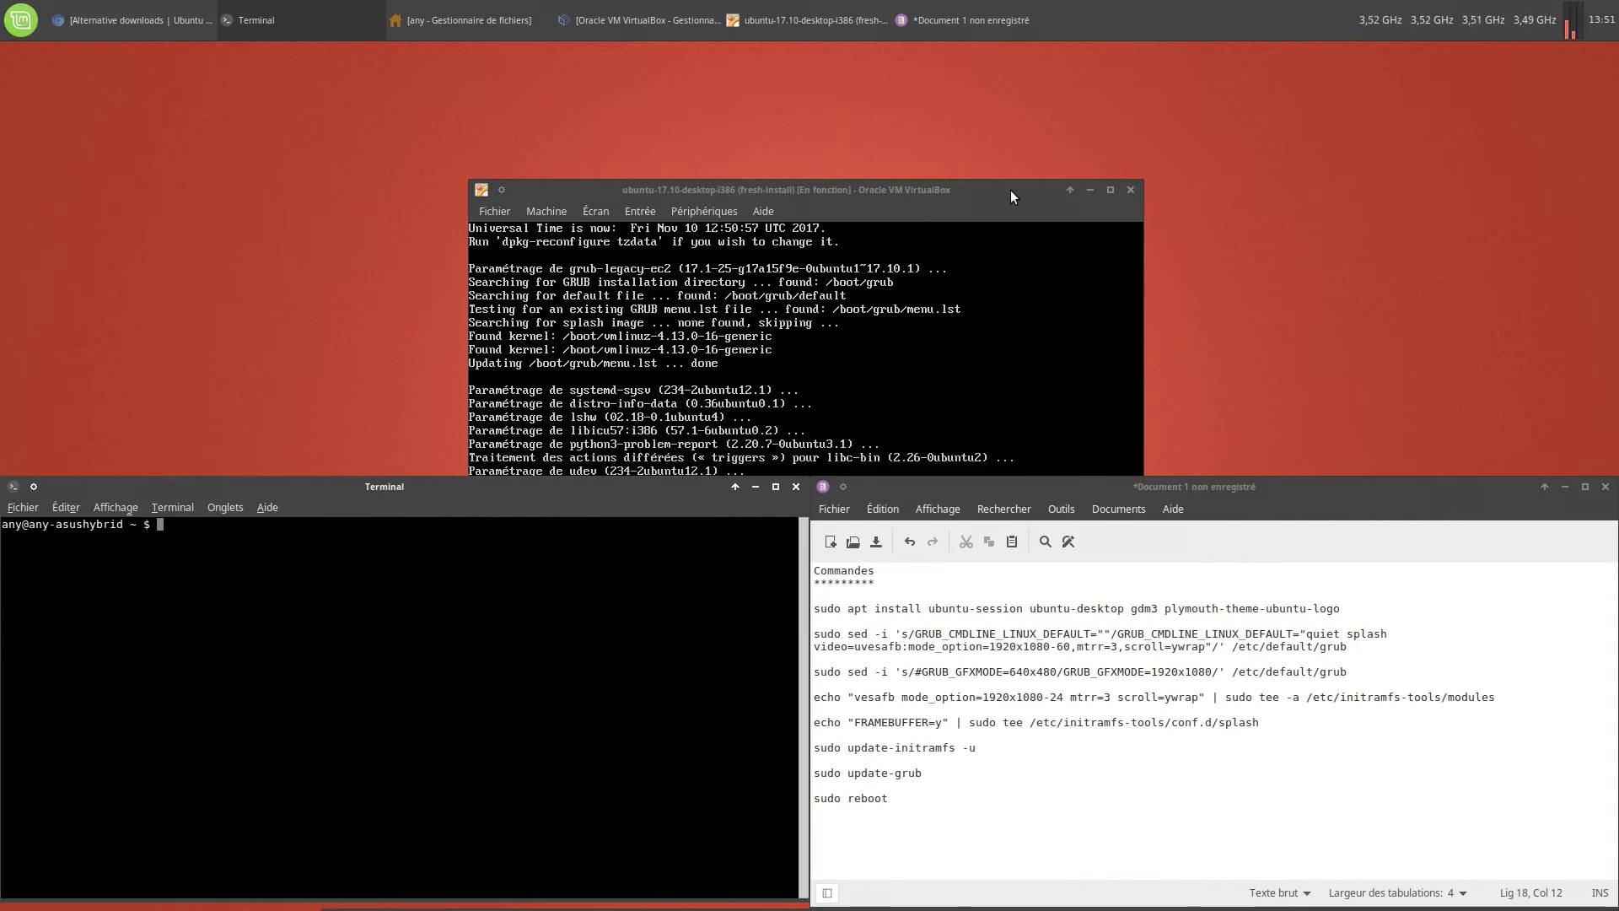
left_click_drag(1010, 190, 1013, 52)
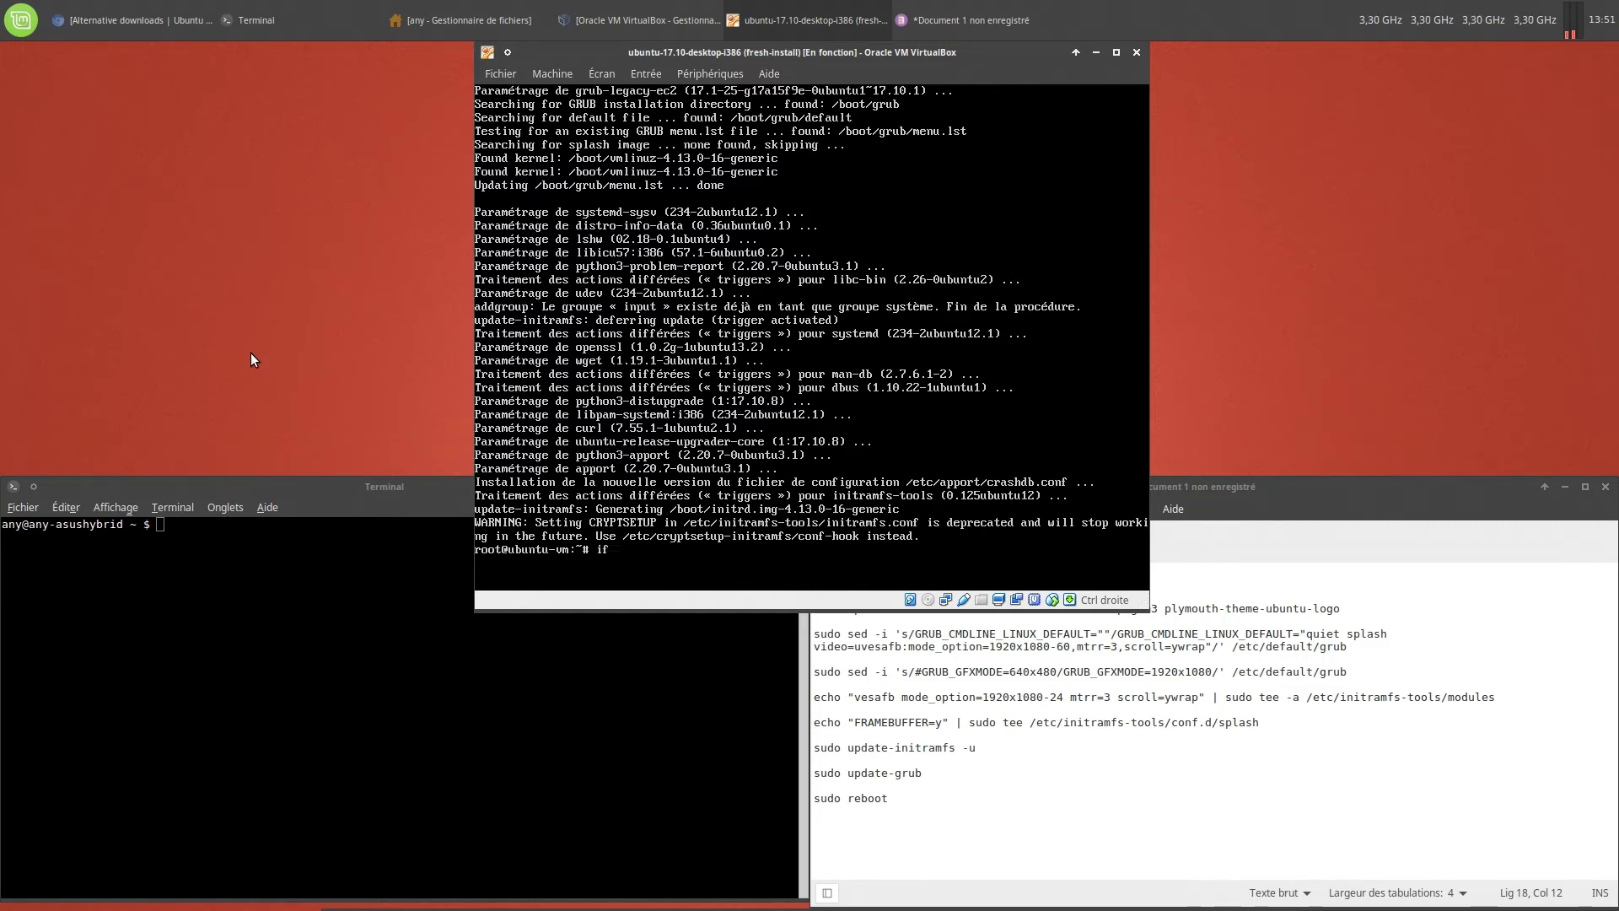
Check the VM's address 192.168.2.8 with ifconfig, then shut it down via ACPI
type("config")
key("Return")
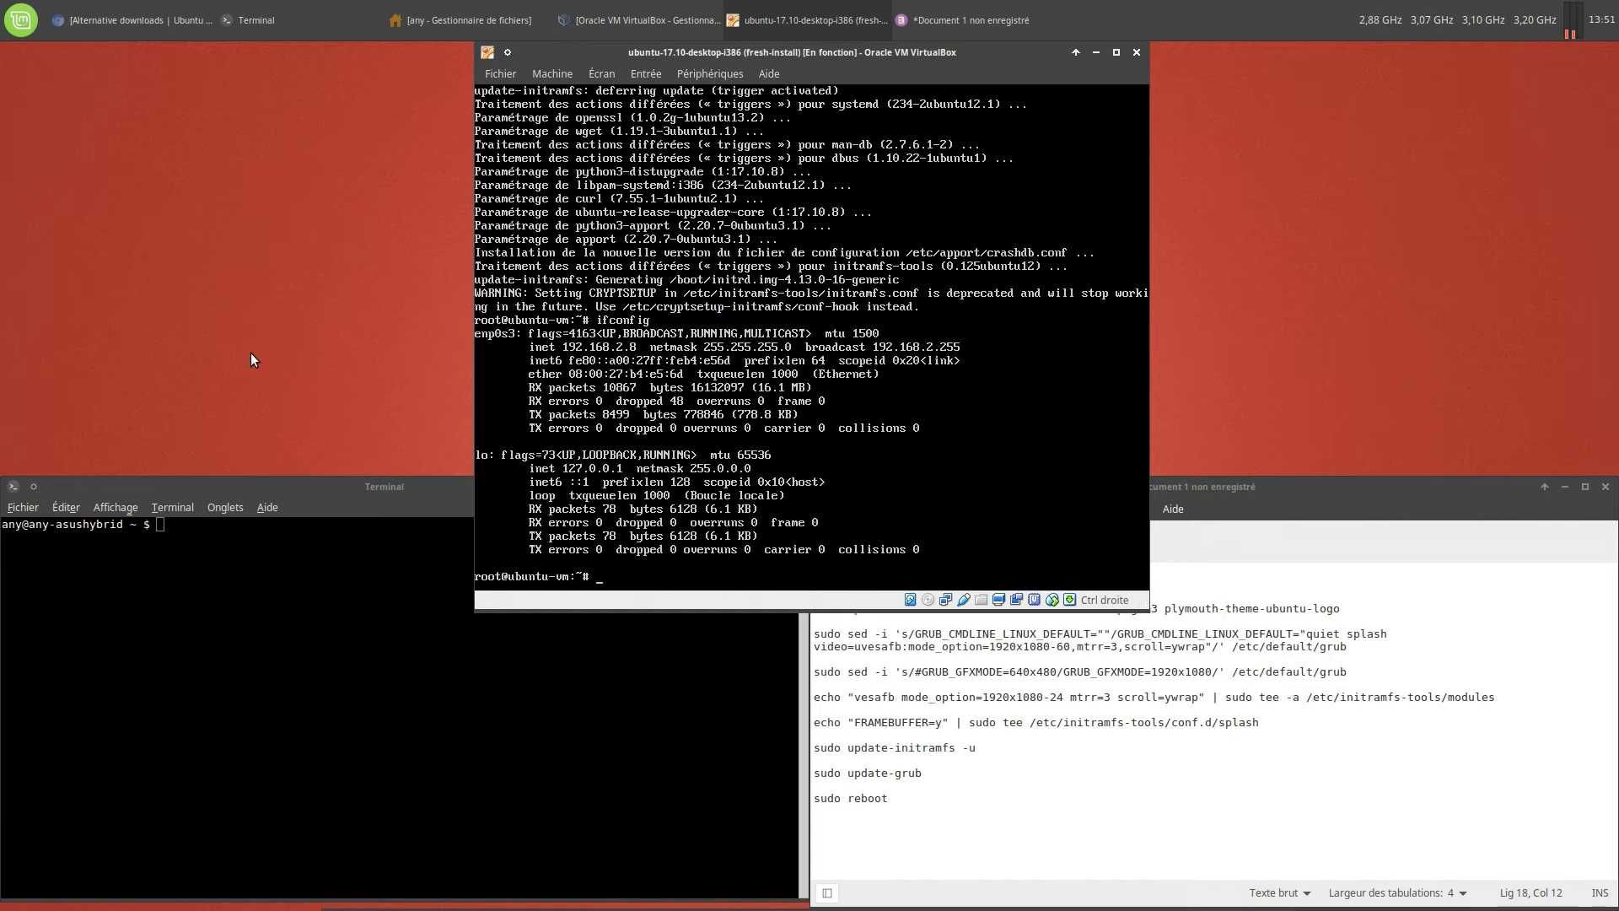
left_click(548, 74)
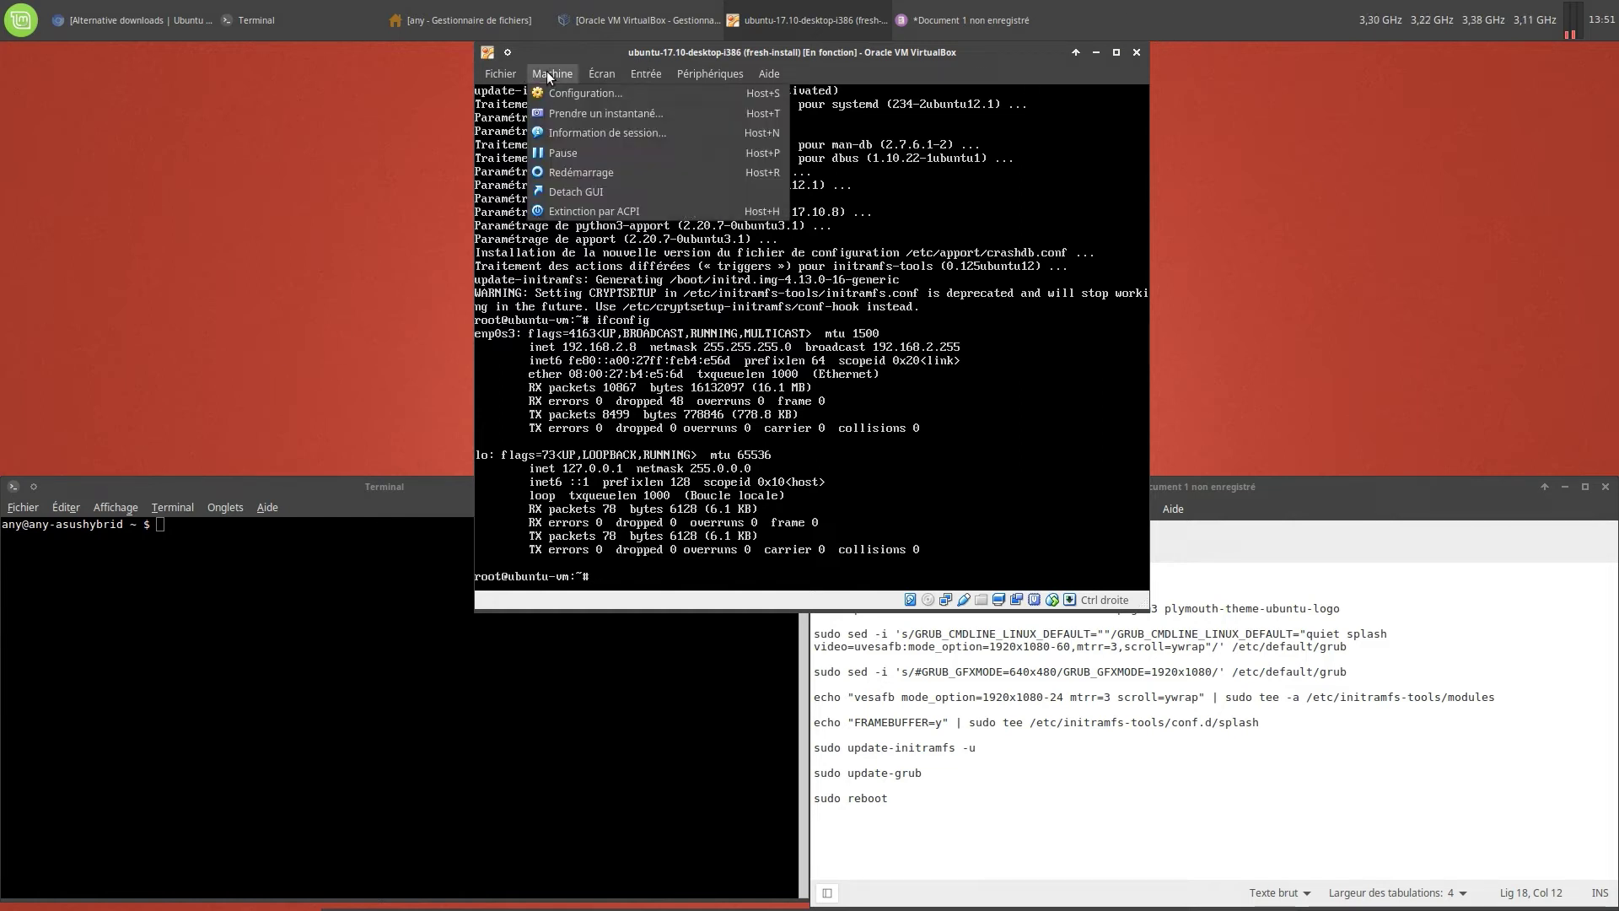
left_click(616, 217)
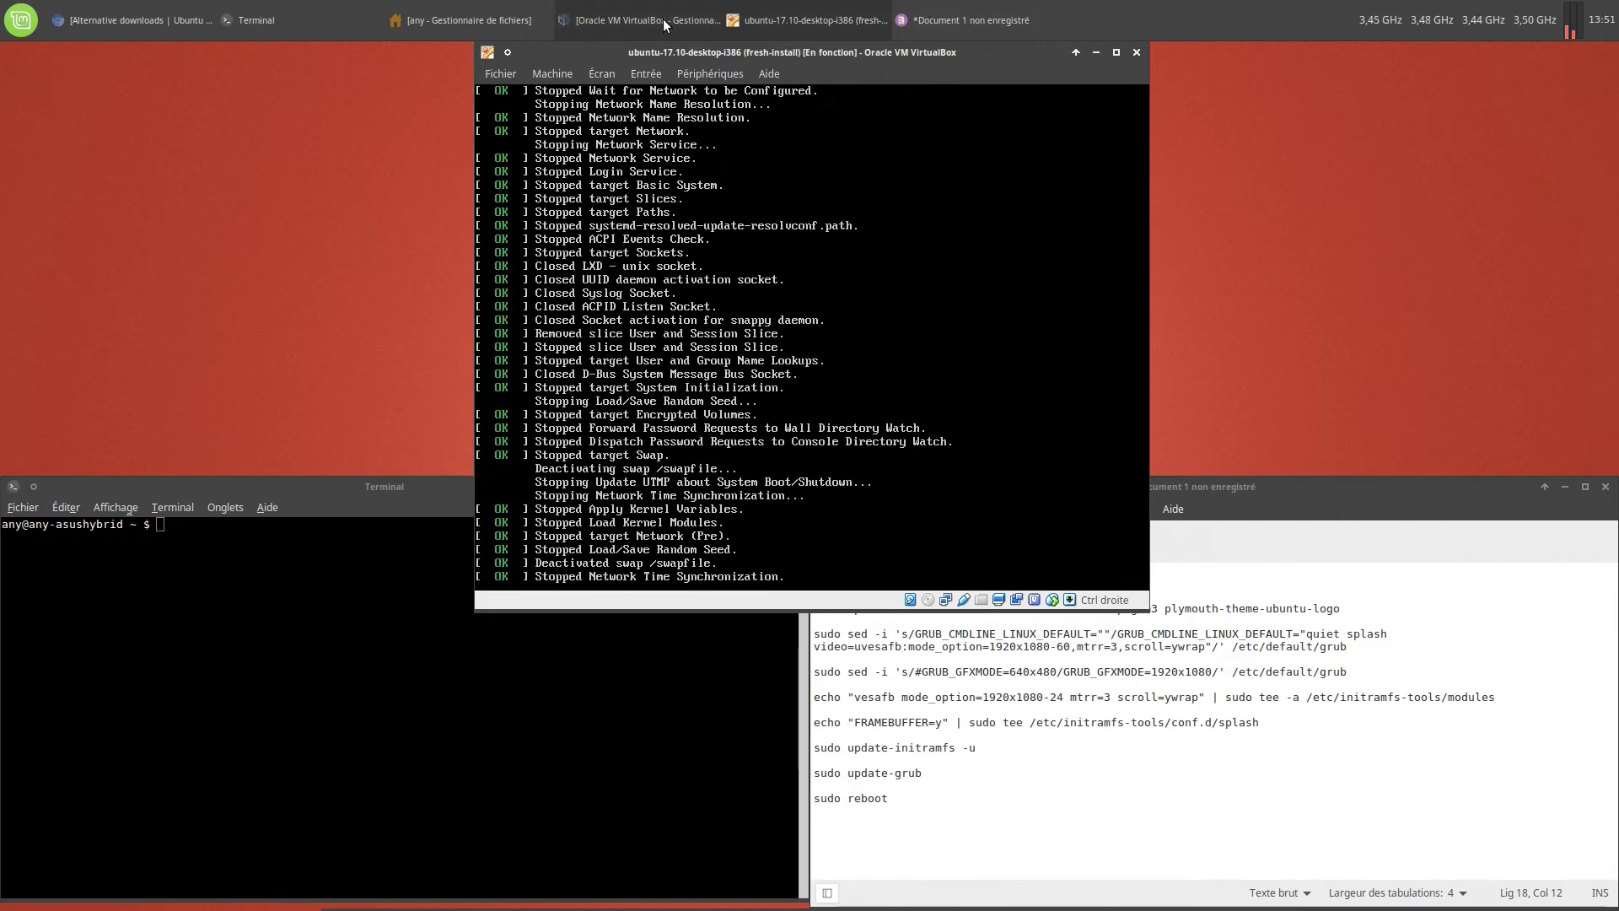
left_click(638, 20)
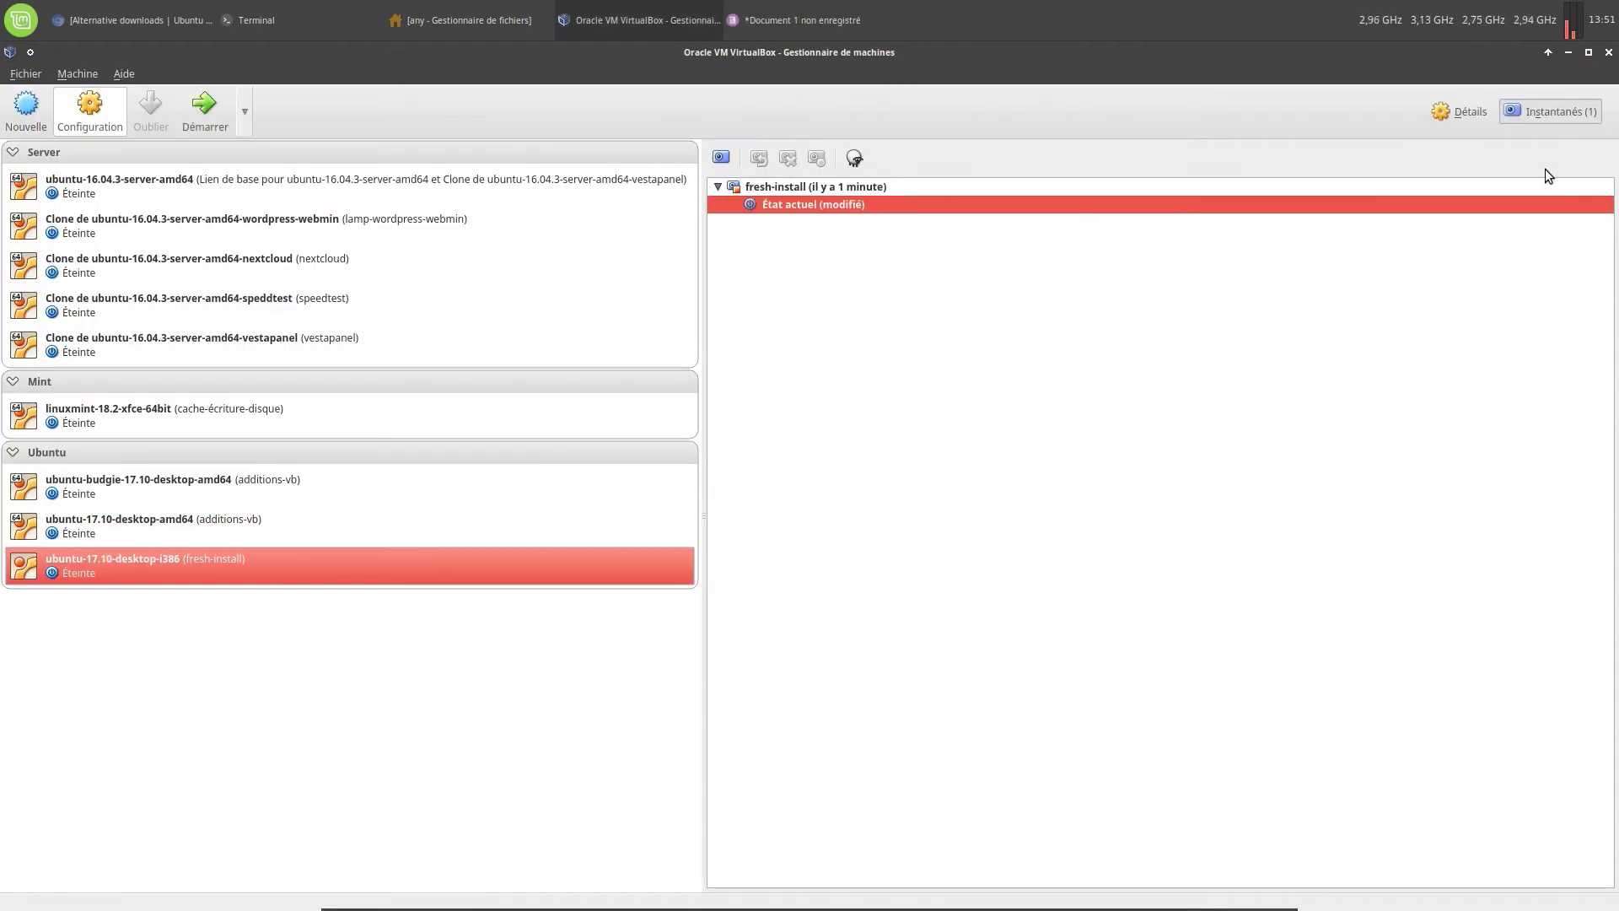
Take snapshot update-upgrade described '$ sudo apt update && sudo apt upgrade (10-11-2017)'
left_click(721, 157)
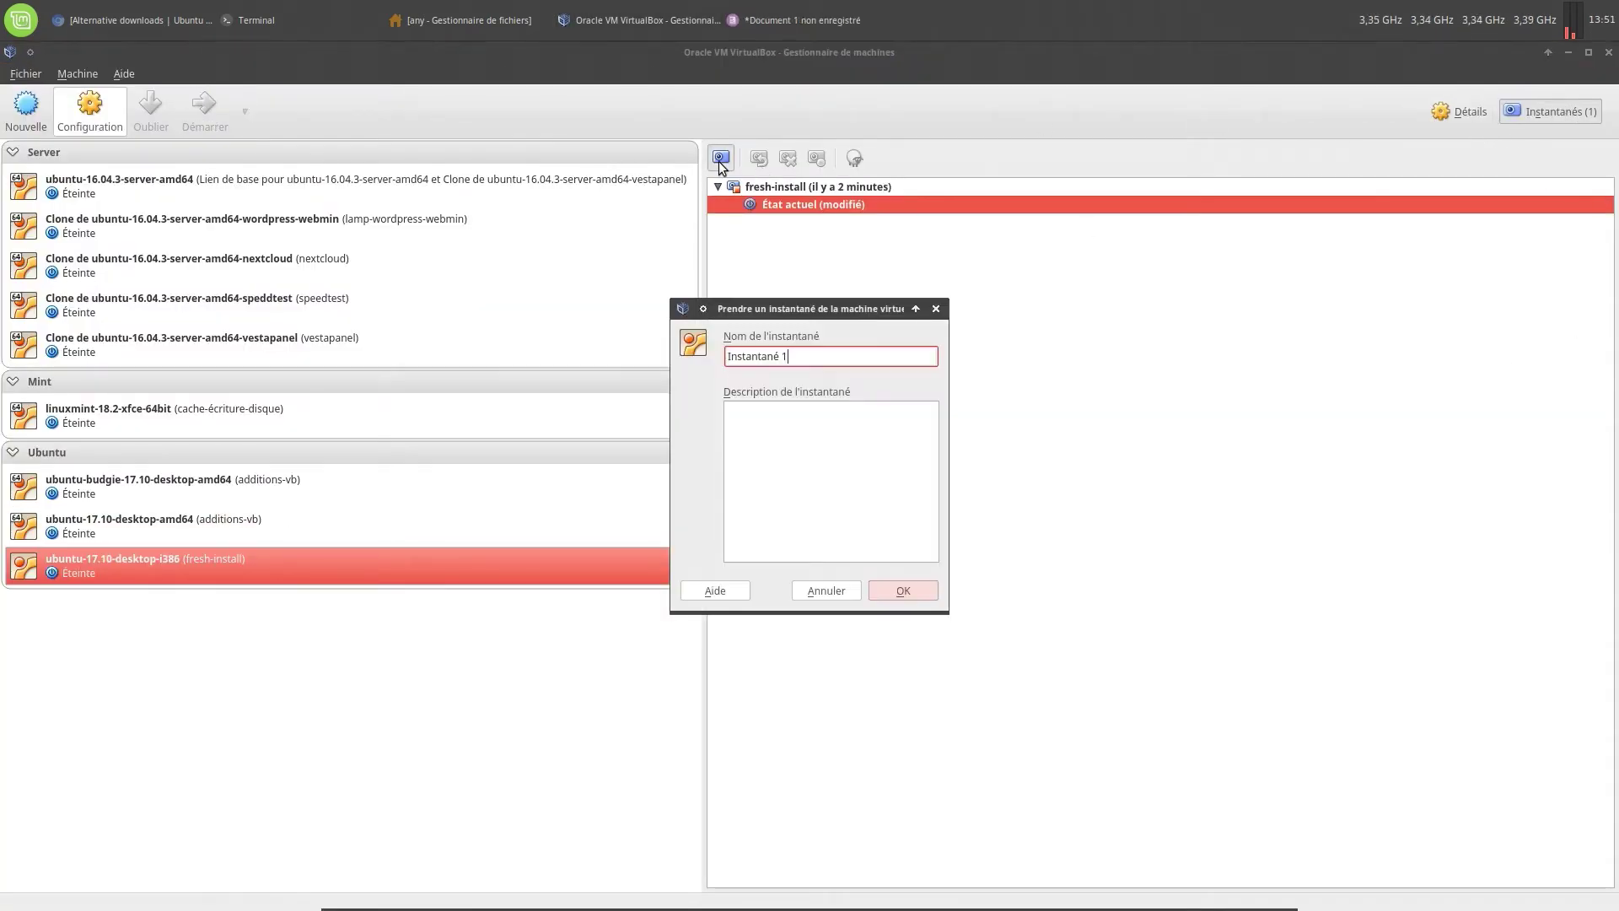
left_click_drag(824, 353, 692, 353)
type("update-upgrade")
left_click(787, 527)
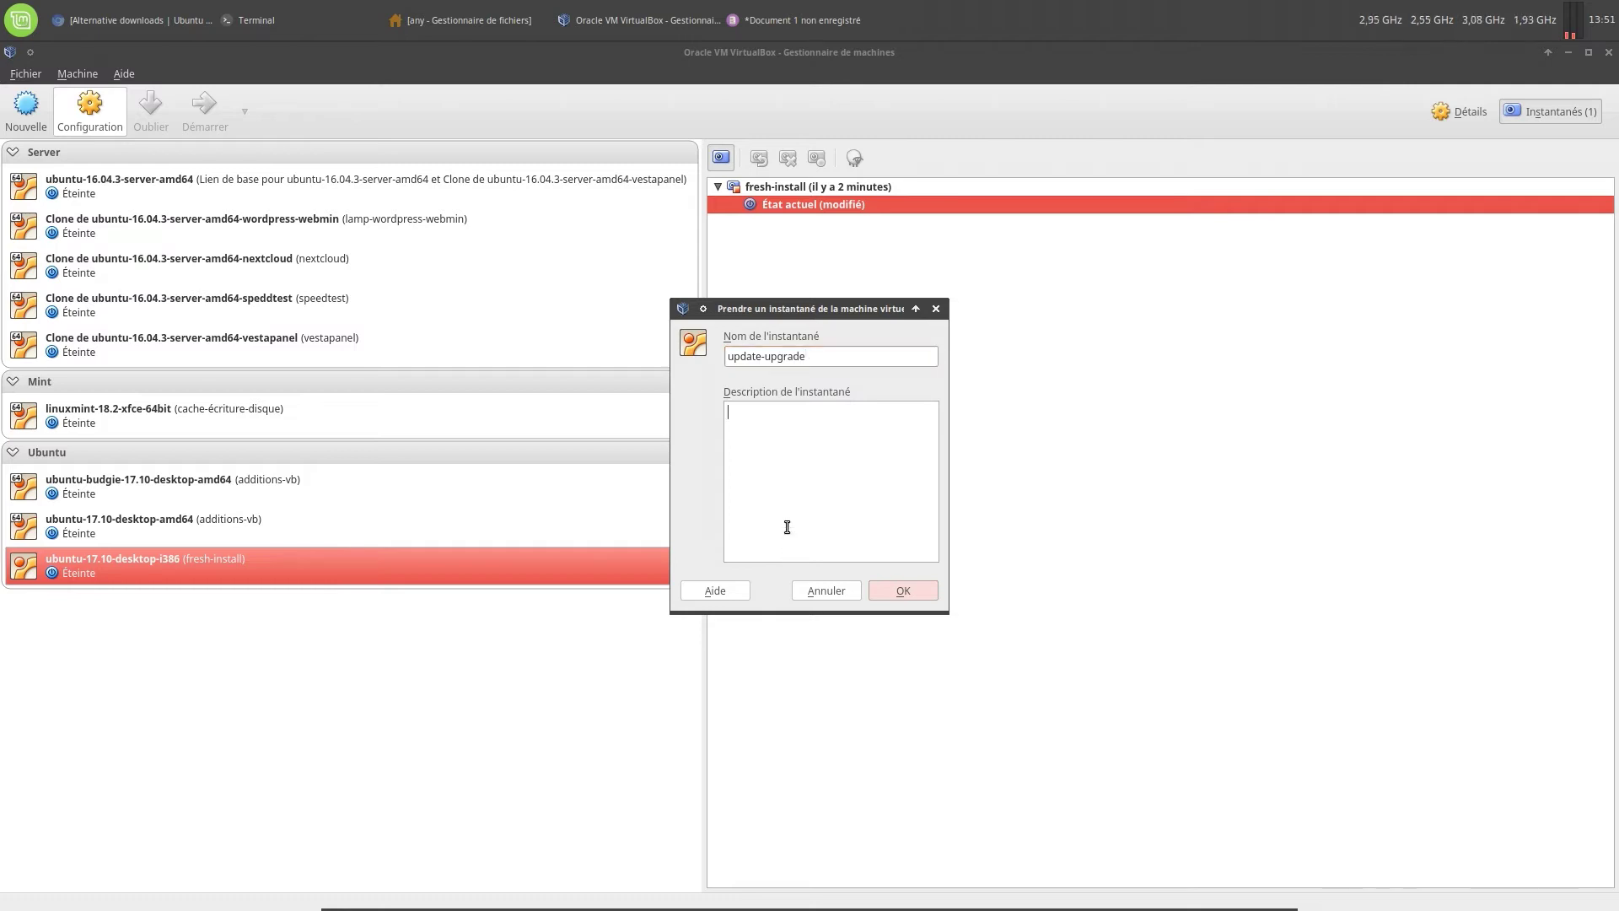
type("$ sudo apt update && sudo apt upgrade")
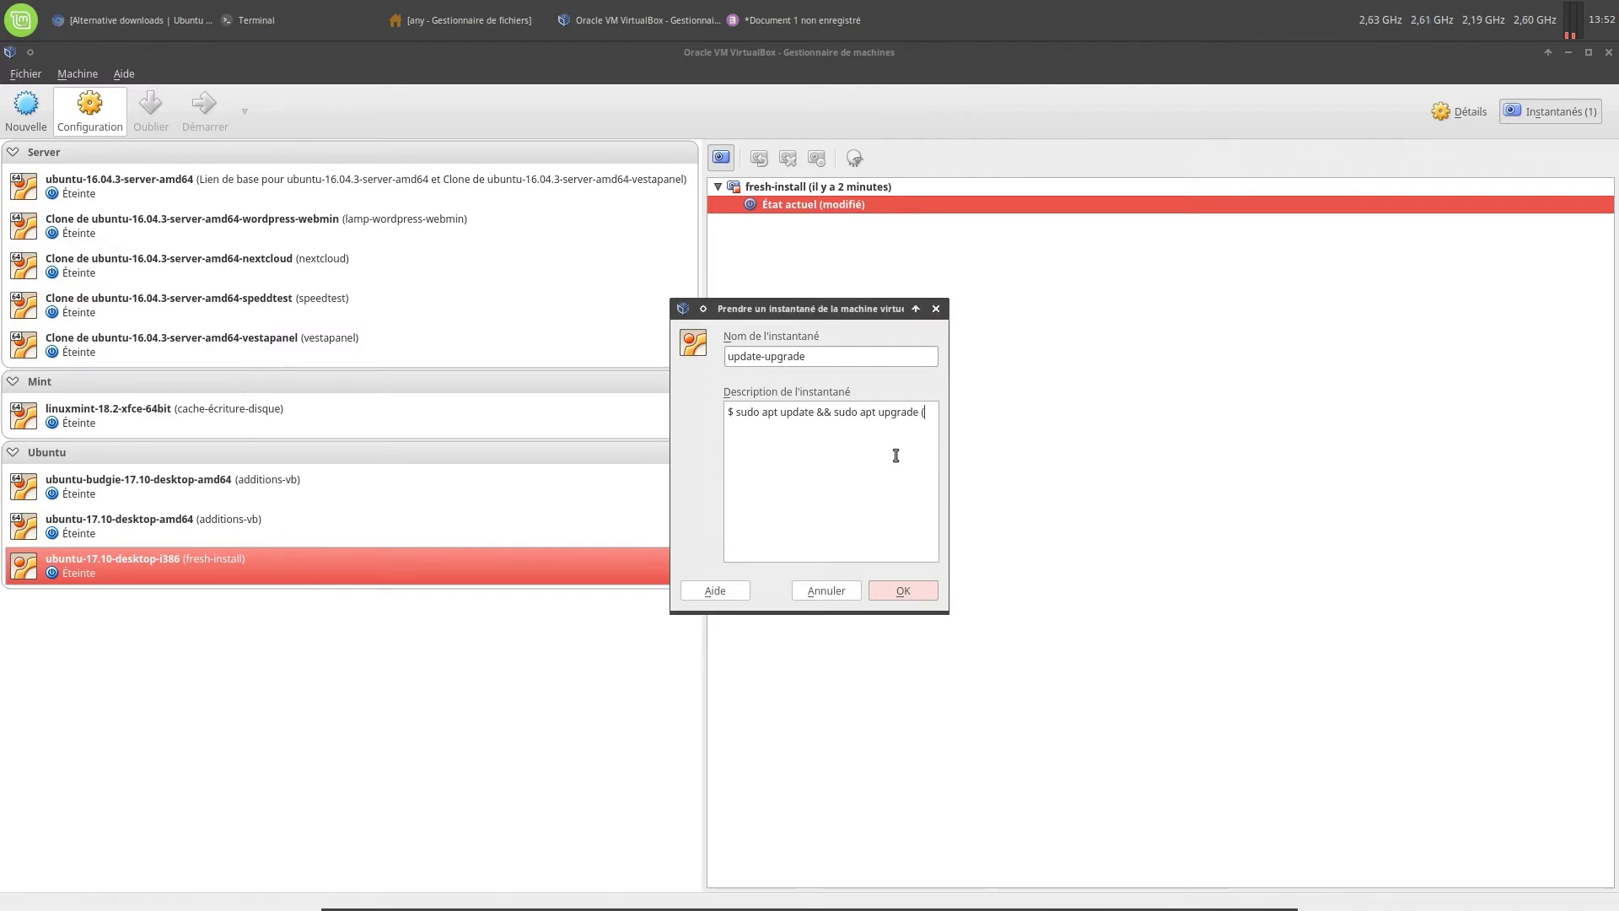
type("(10-11-2017")
left_click(887, 587)
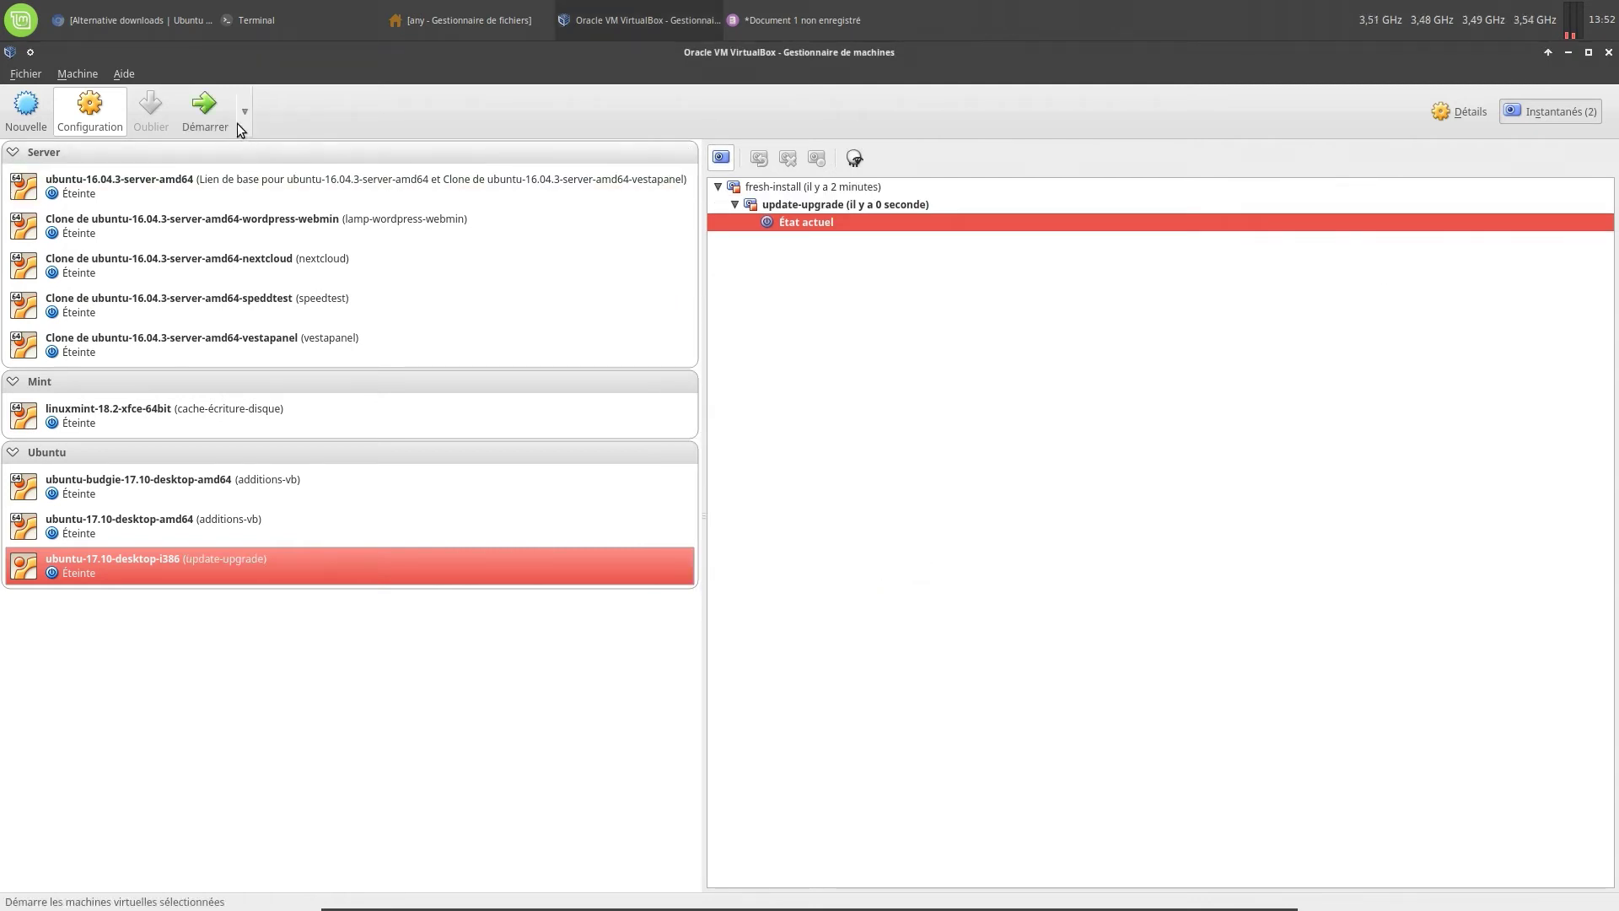
Start the updated VM from the Démarrer menu and bring up the host terminal and notes
left_click(241, 126)
left_click(261, 182)
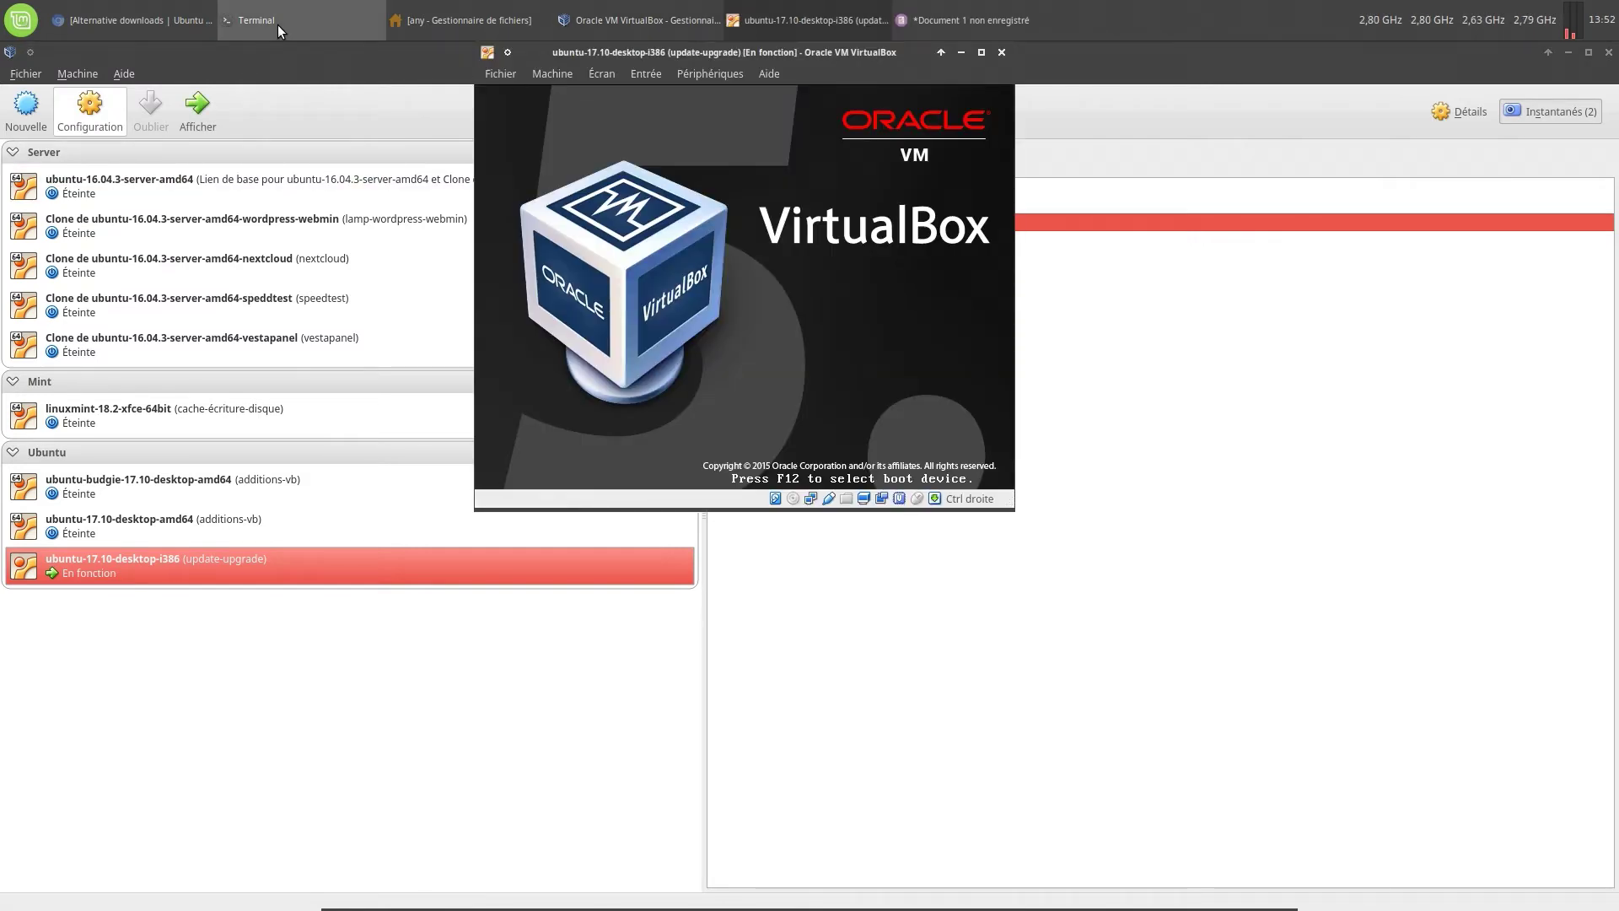
left_click(277, 23)
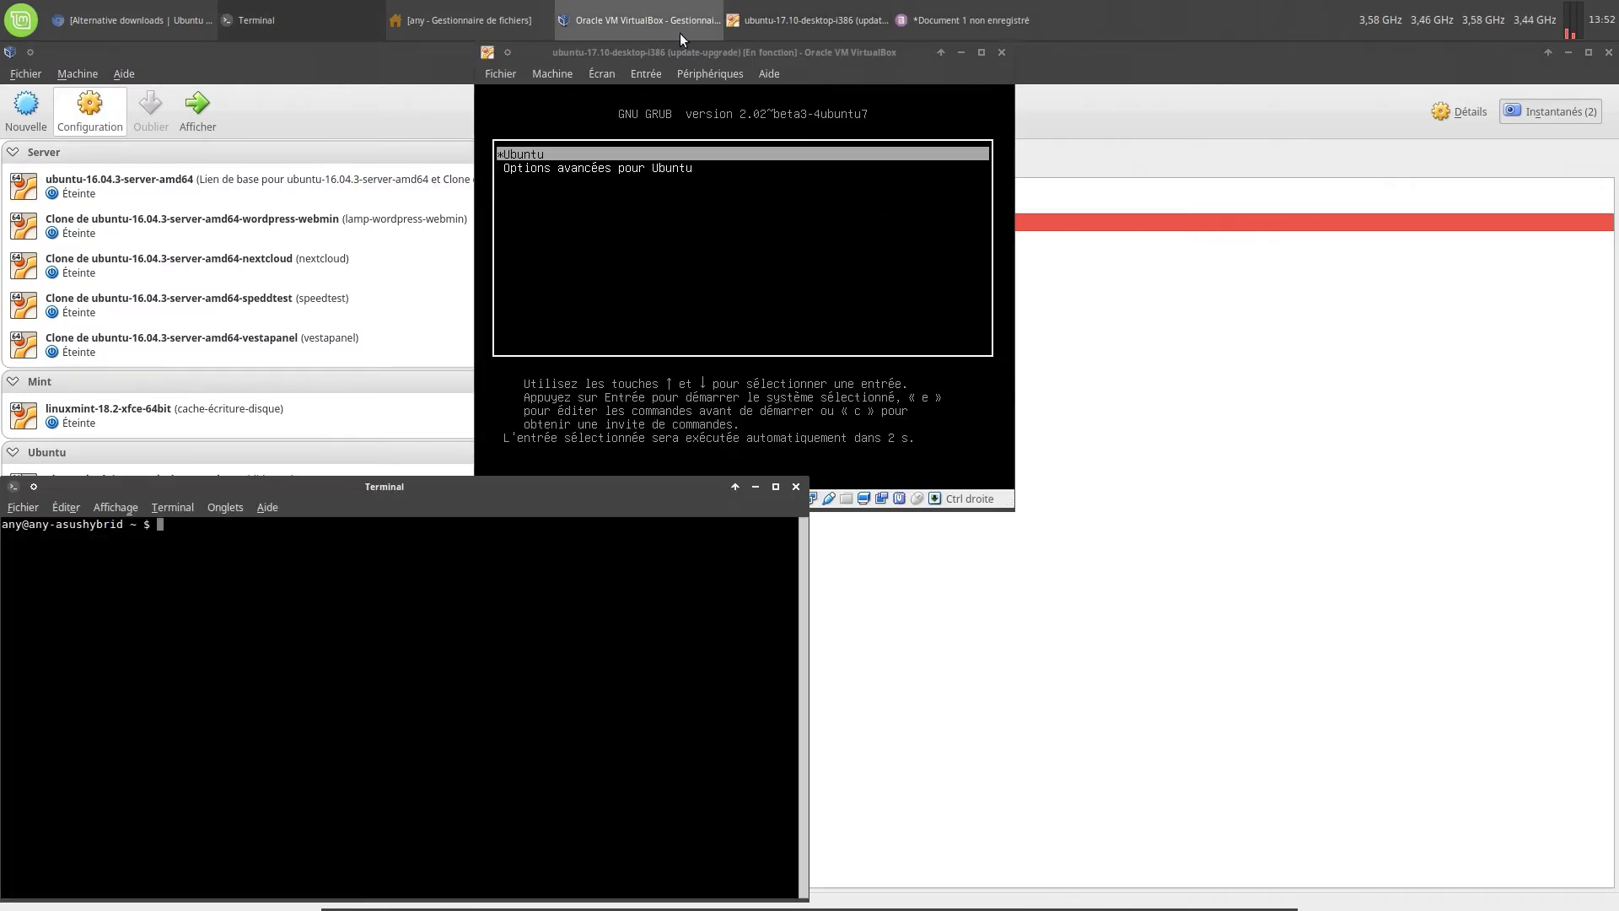
left_click(919, 23)
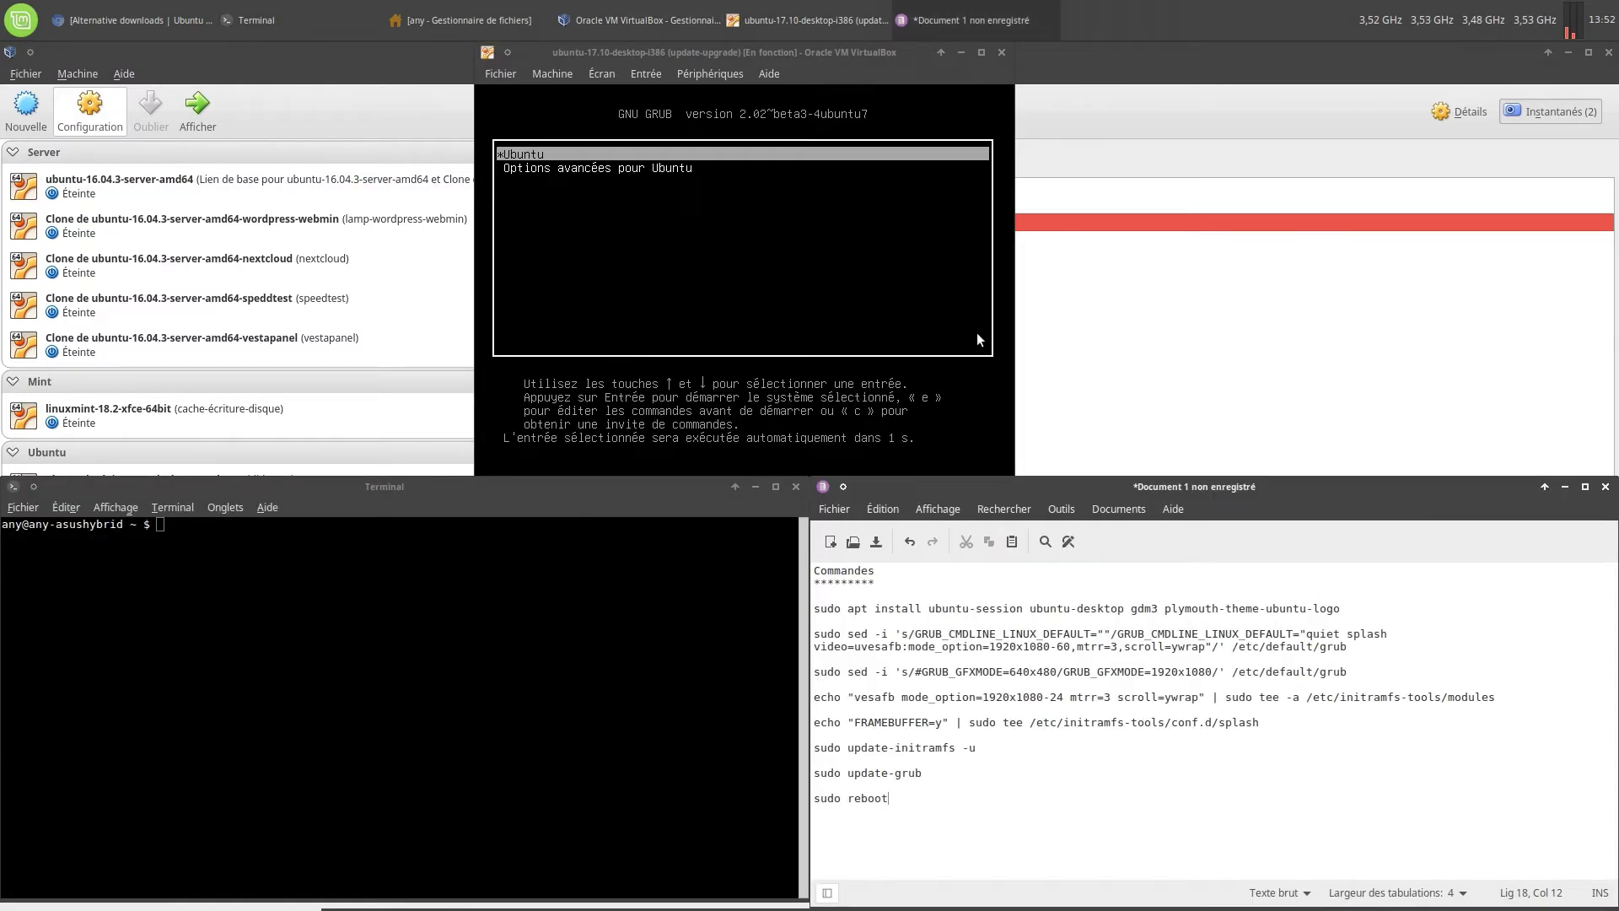
left_click(439, 648)
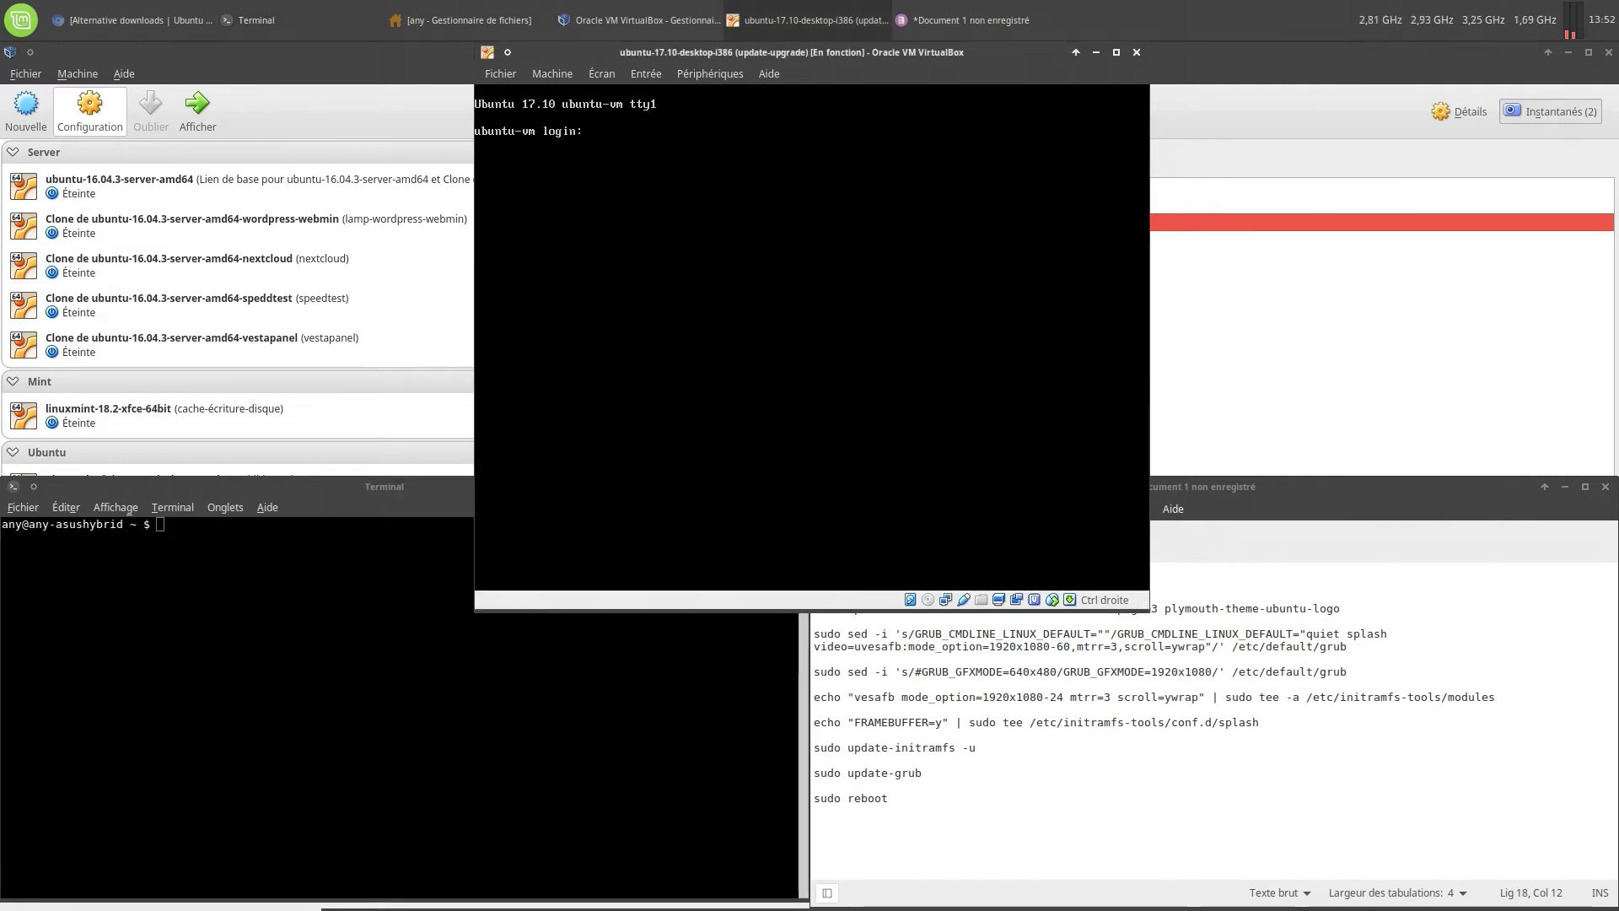
Log in at the VM console, confirm 192.168.2.8 with ifconfig, and type an SSH command on the host
type("bblx")
key("Return")
key("Return")
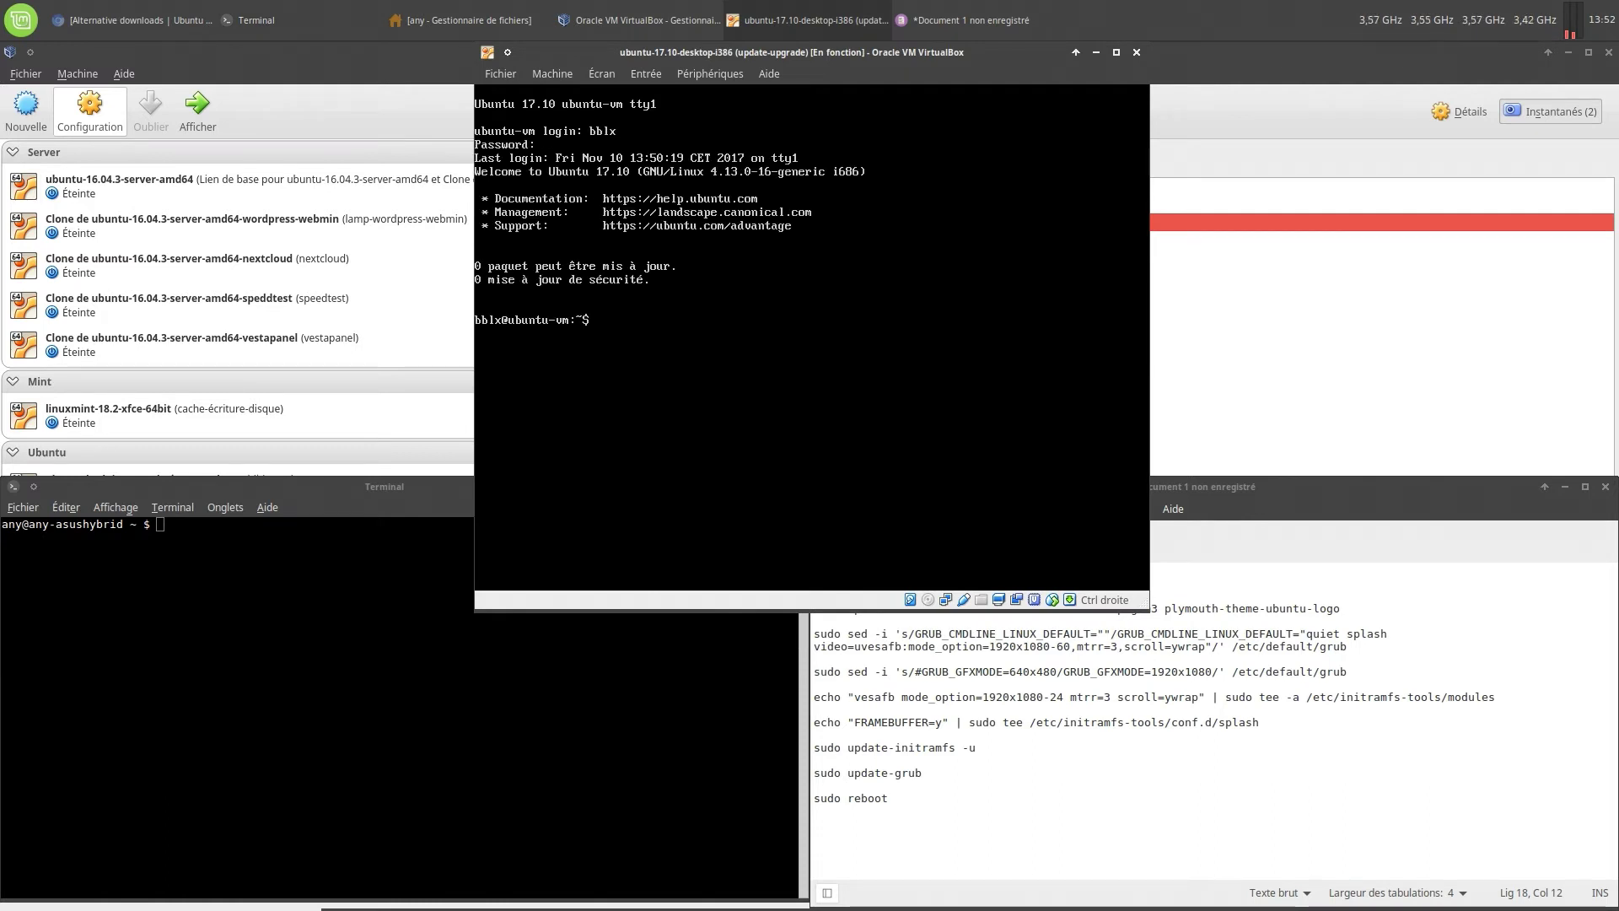
type("ifconfig")
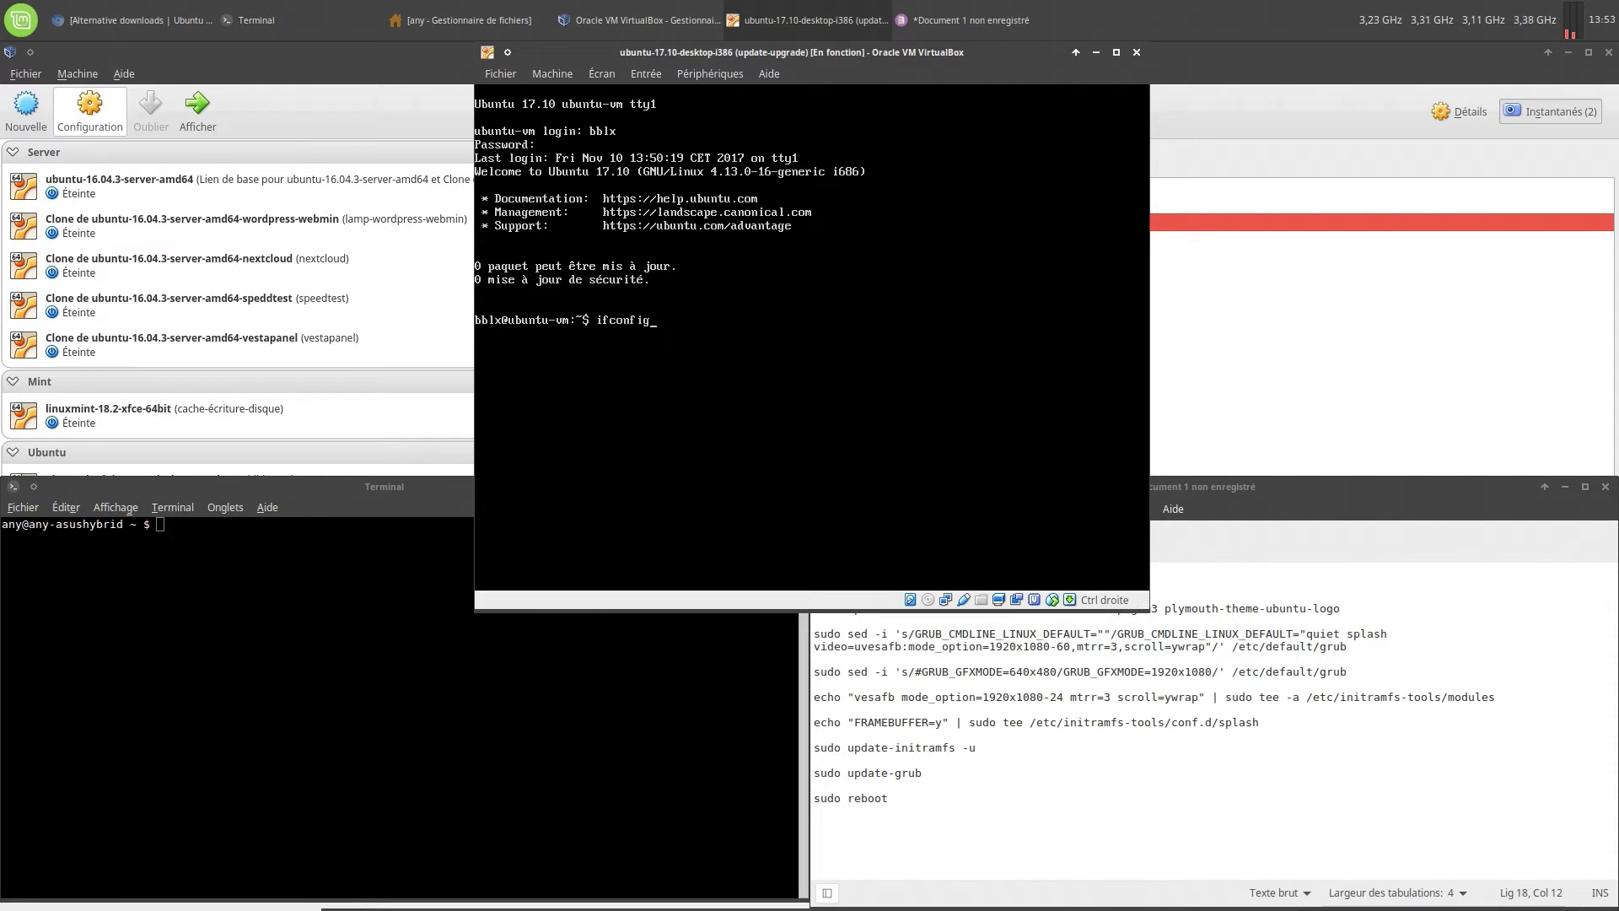
key("Return")
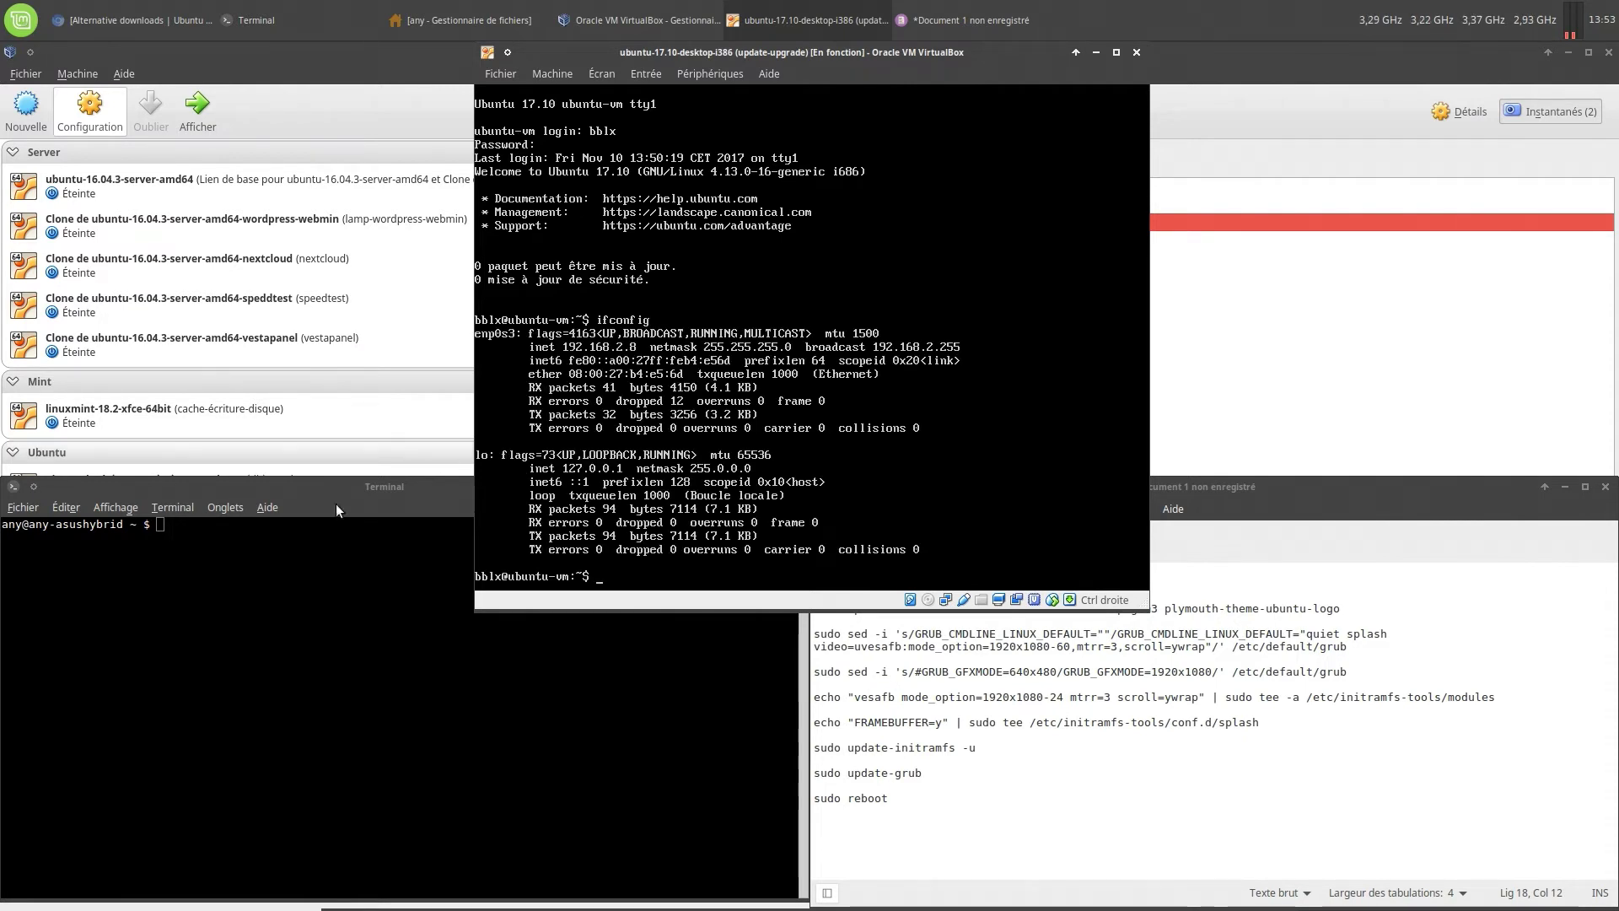
left_click(199, 572)
type("ssh")
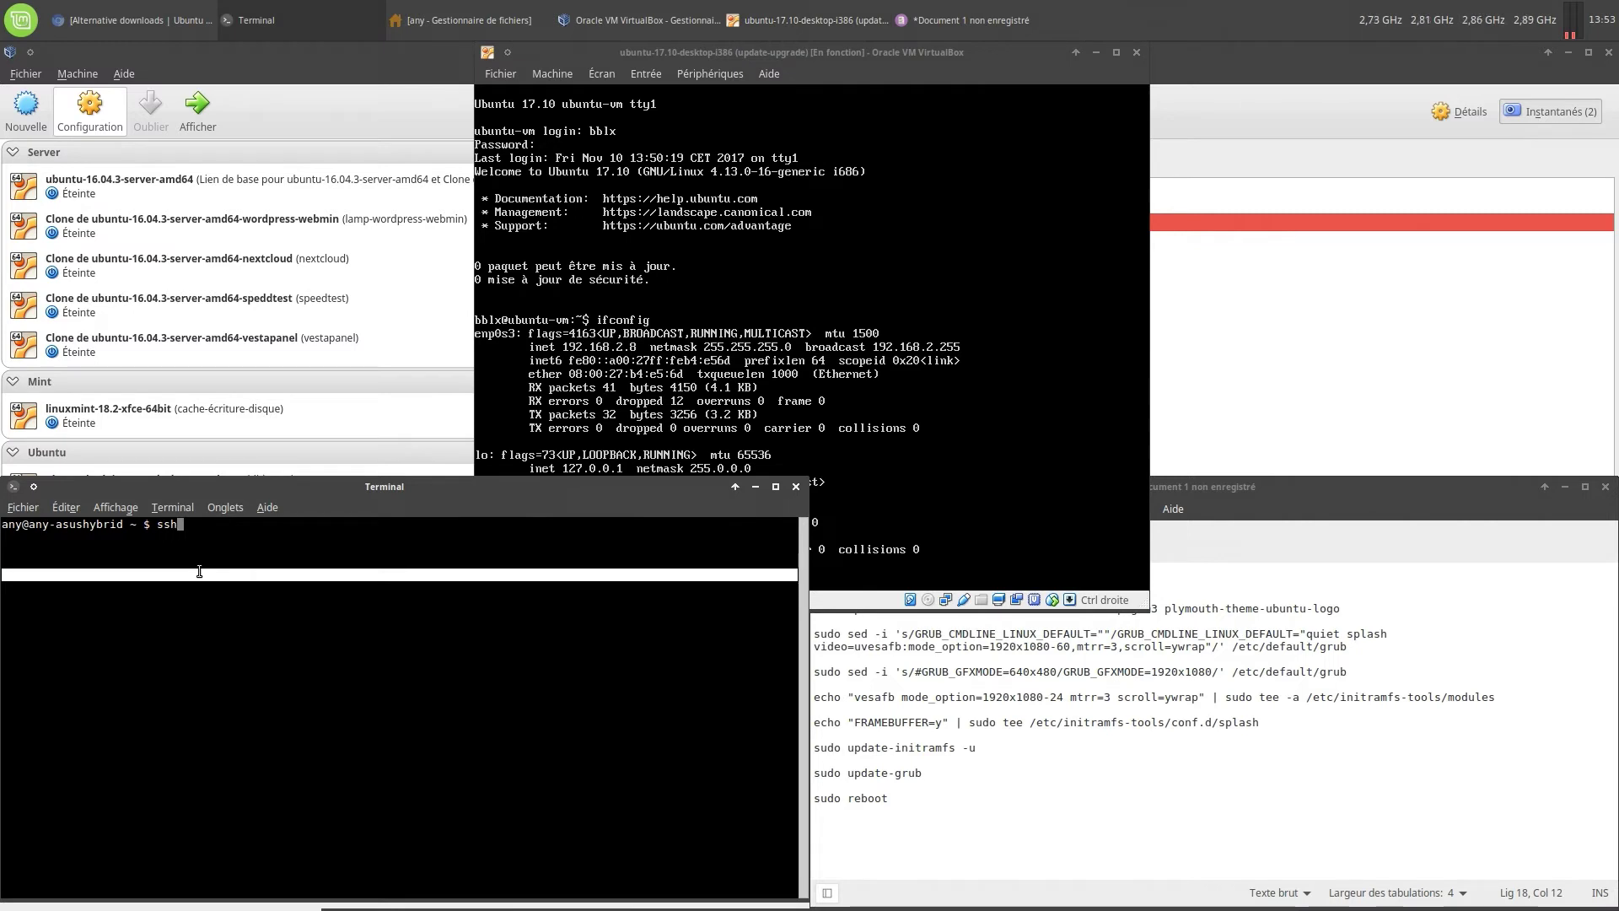
type(" bblx@19")
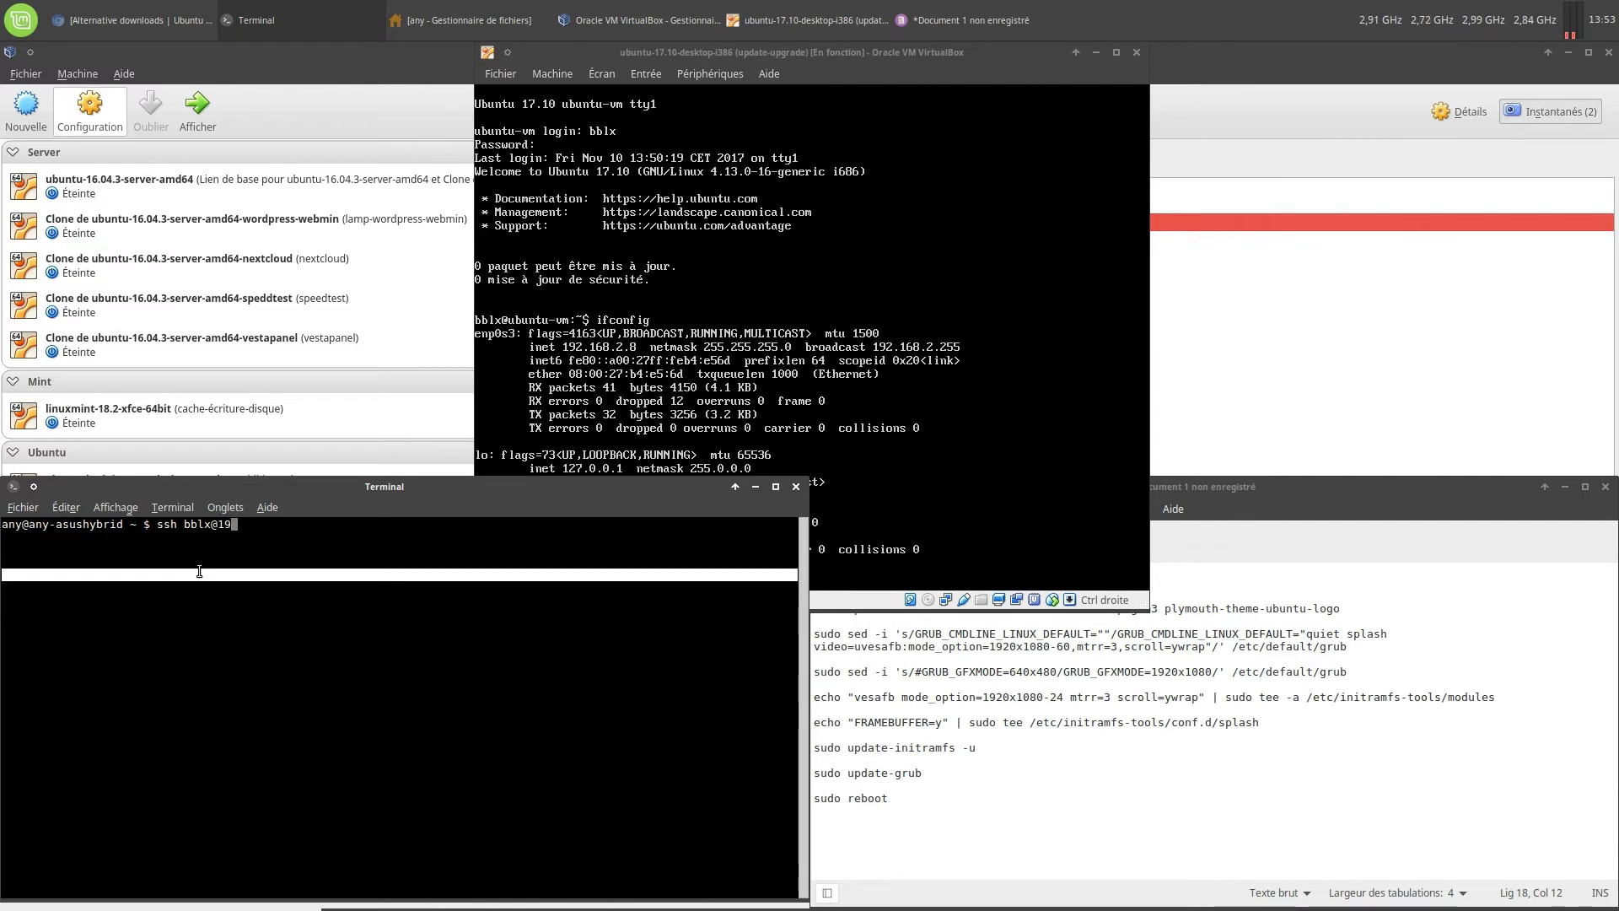
type("2.168.2.8")
Connect to the VM over SSH, accepting the host key fingerprint and entering the password
key("Return")
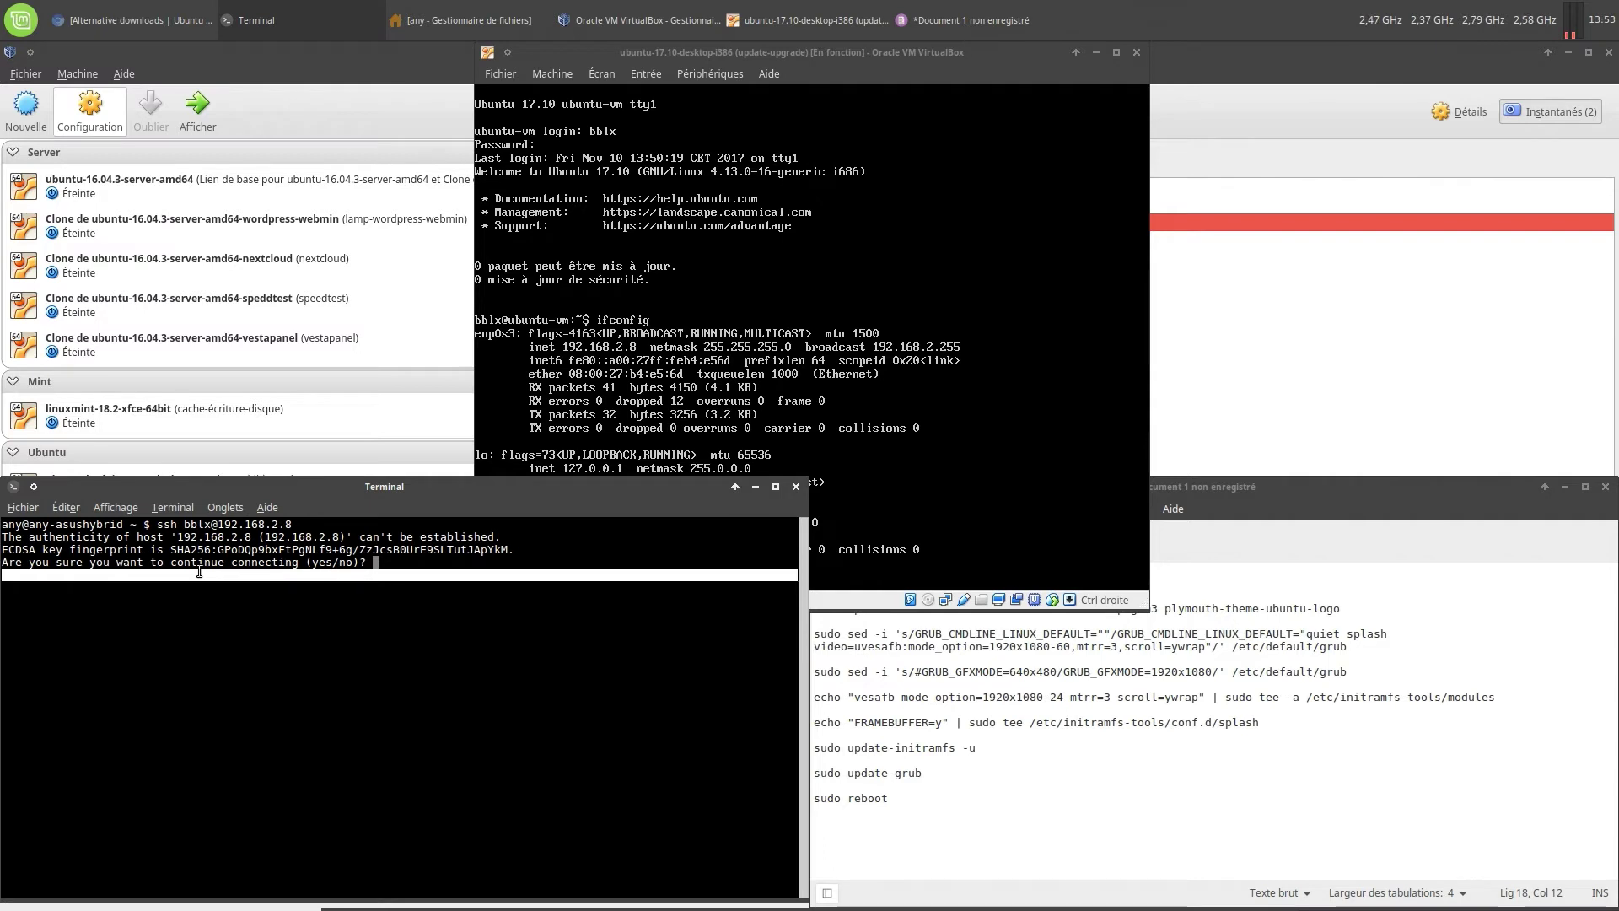
type("yes")
key("Return")
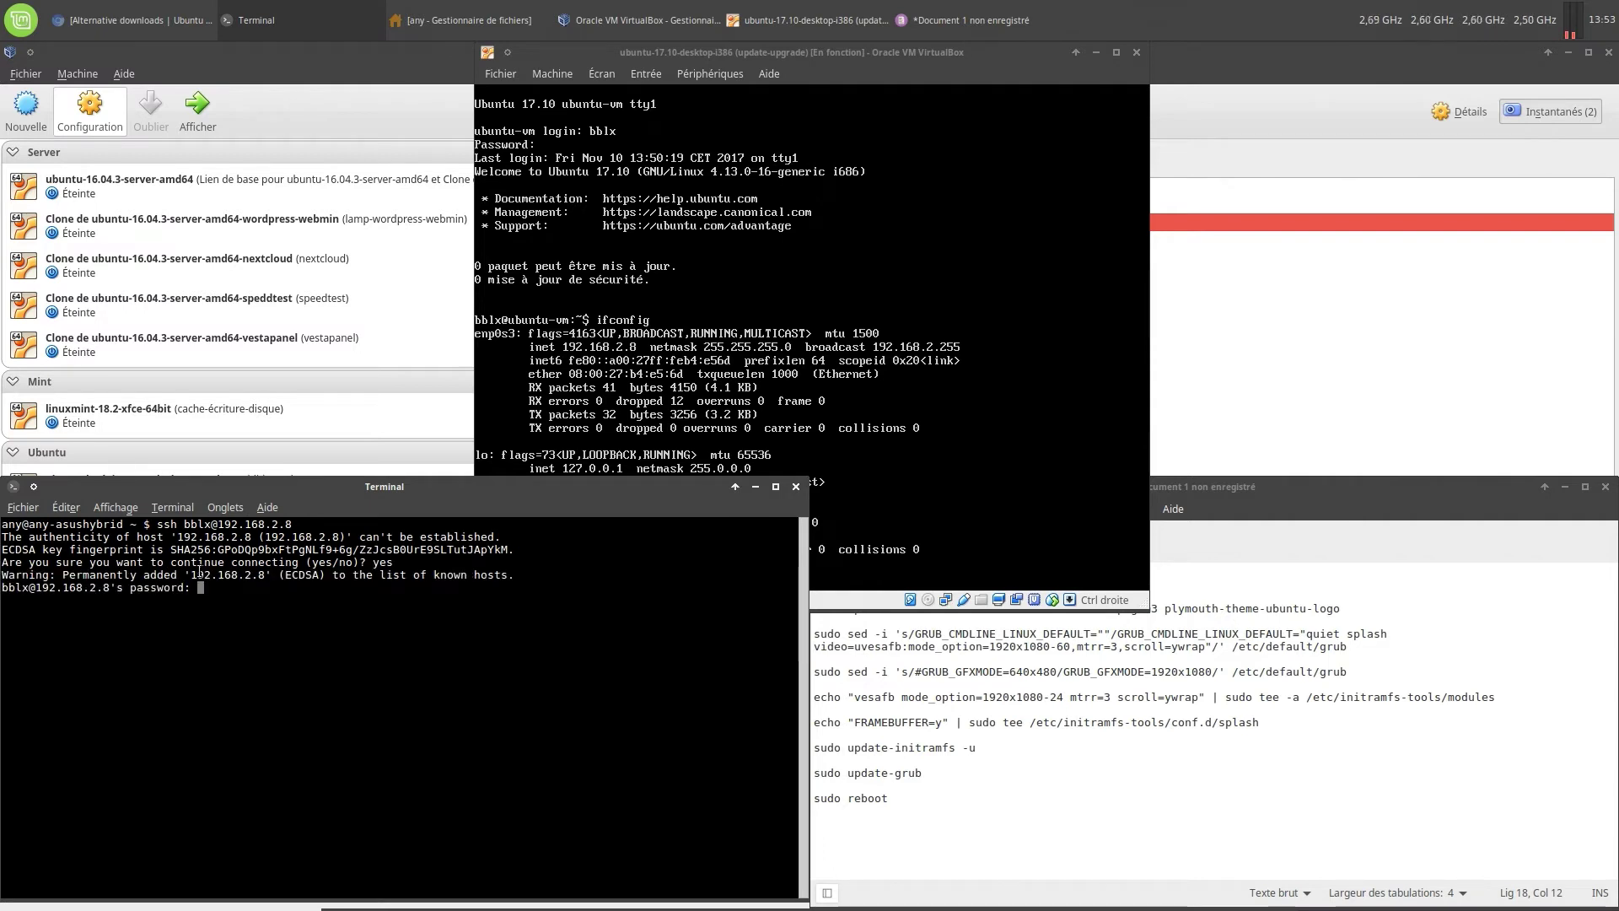
key("Return")
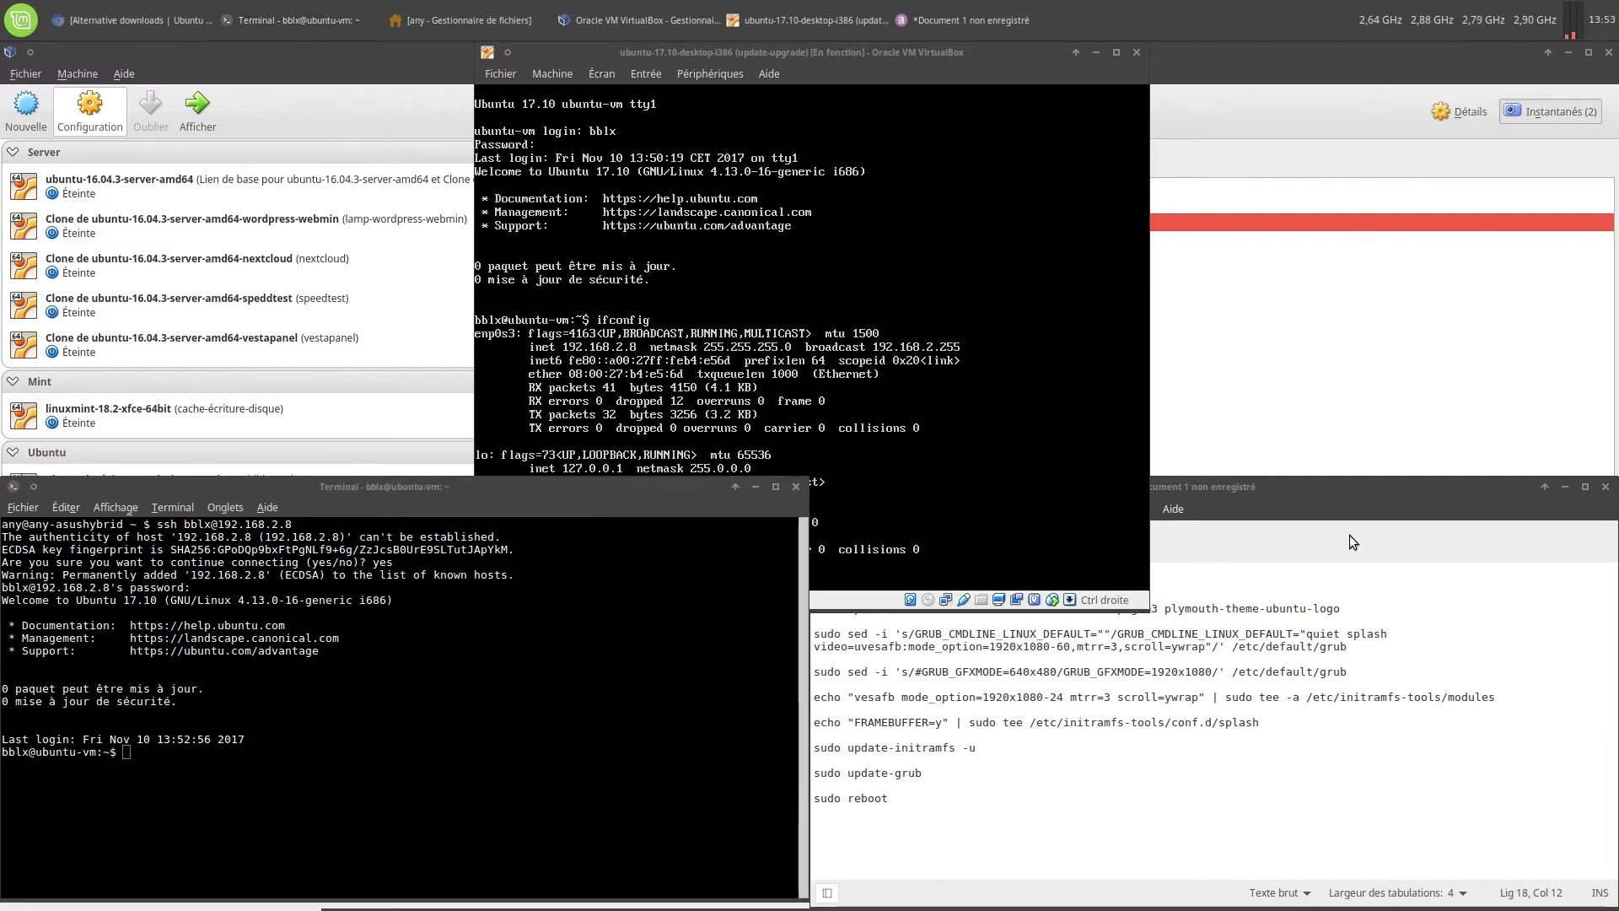
Copy the apt install line from the notes, paste it into the SSH terminal, and run it with sudo
left_click(1327, 494)
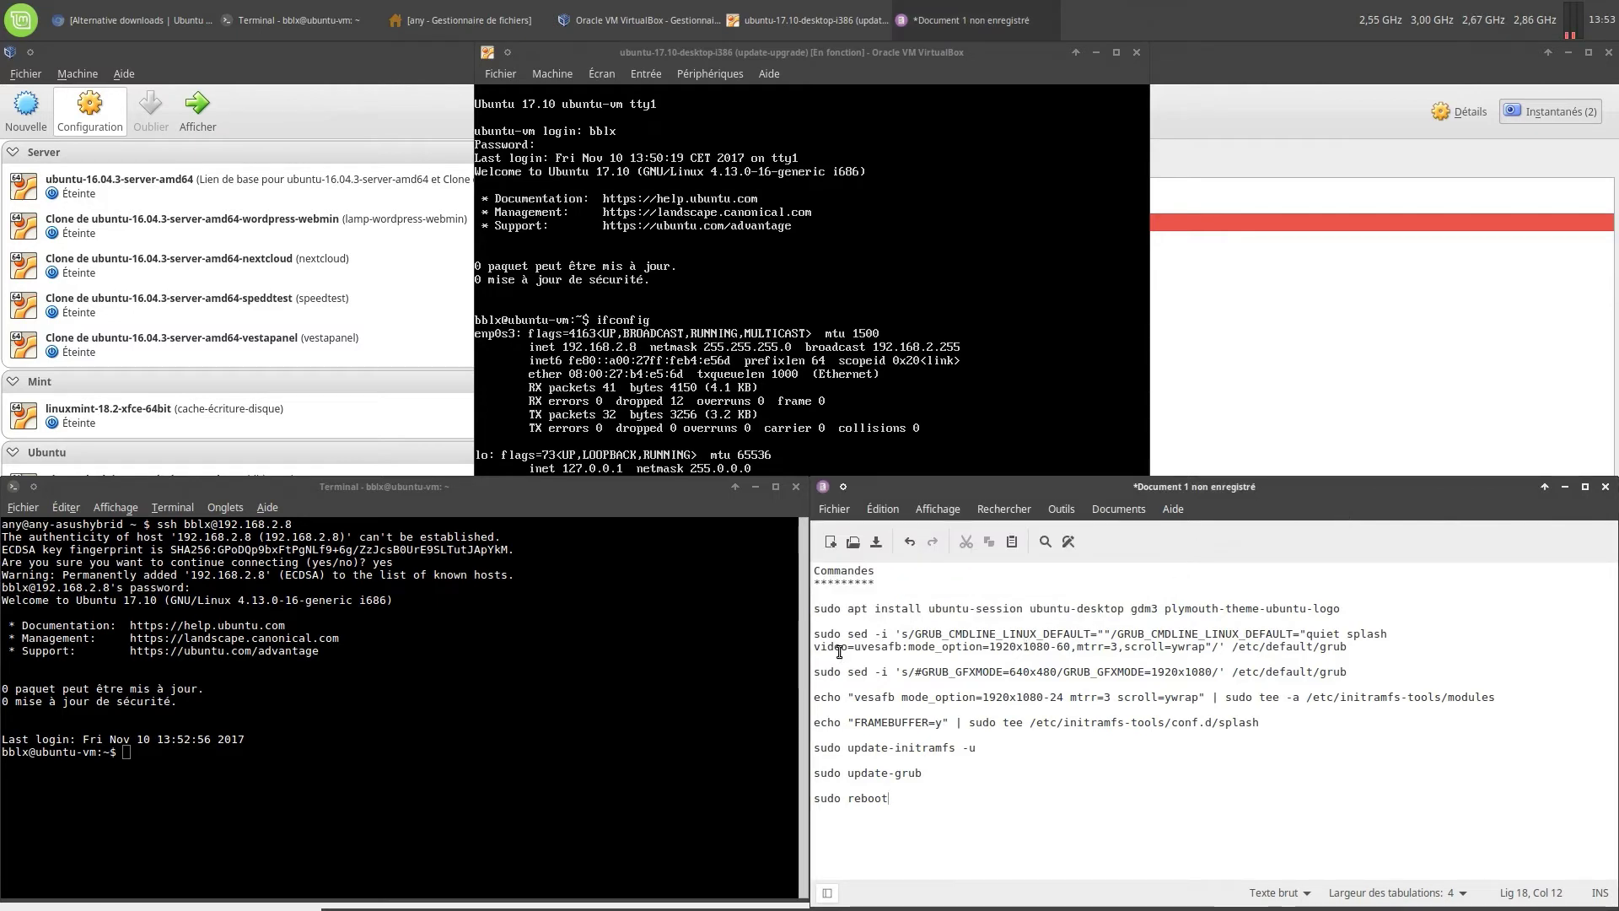
triple_click(824, 608)
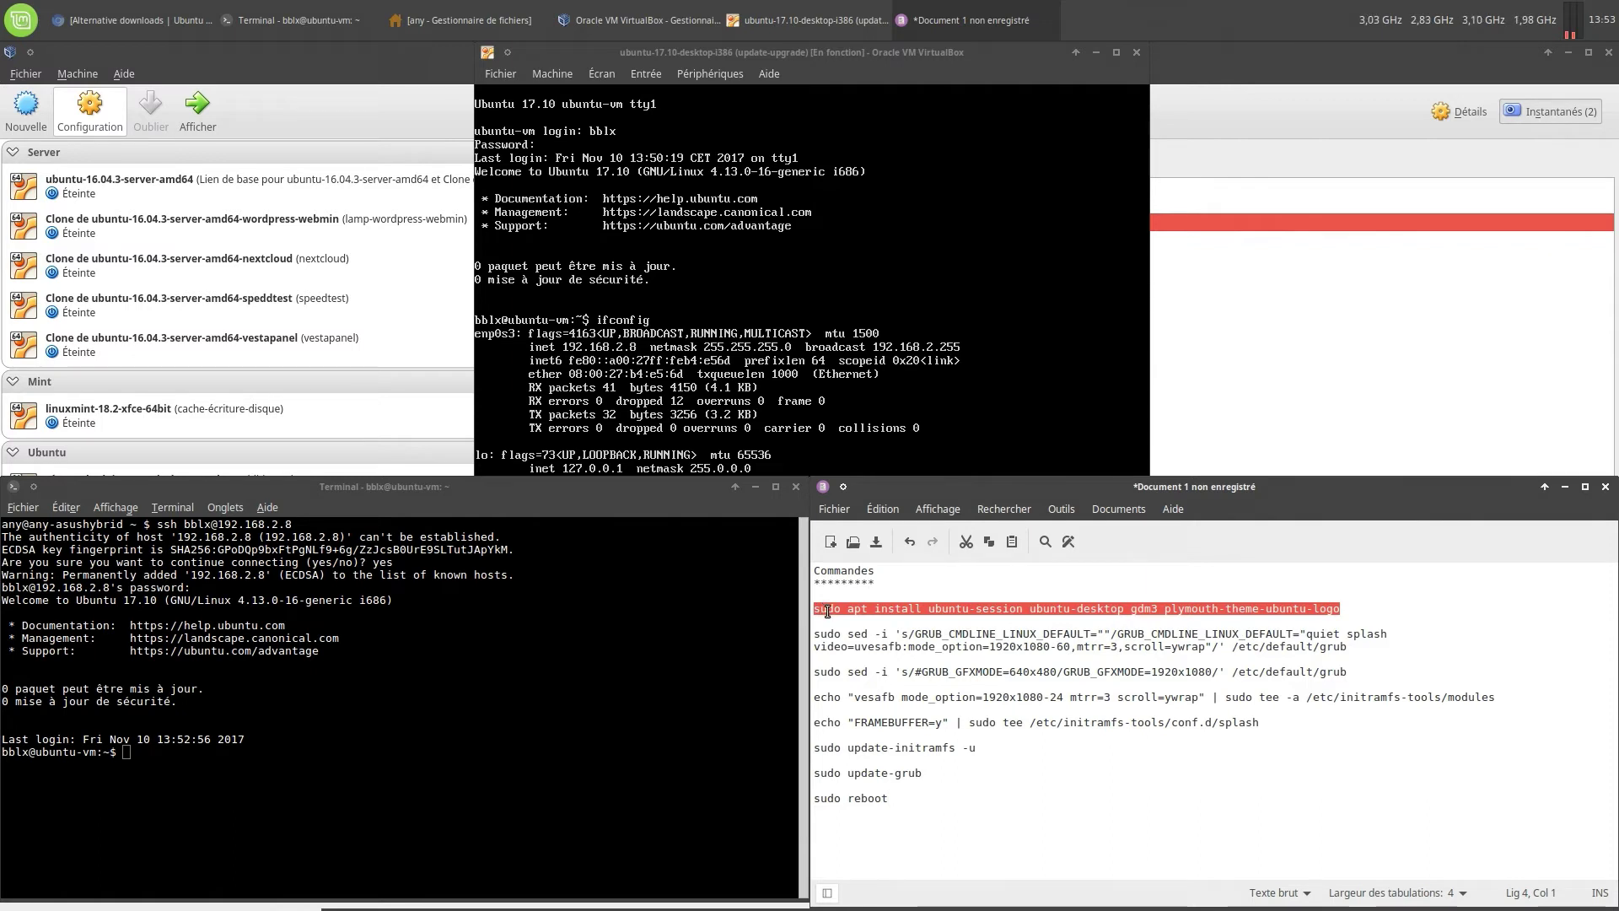
right_click(826, 609)
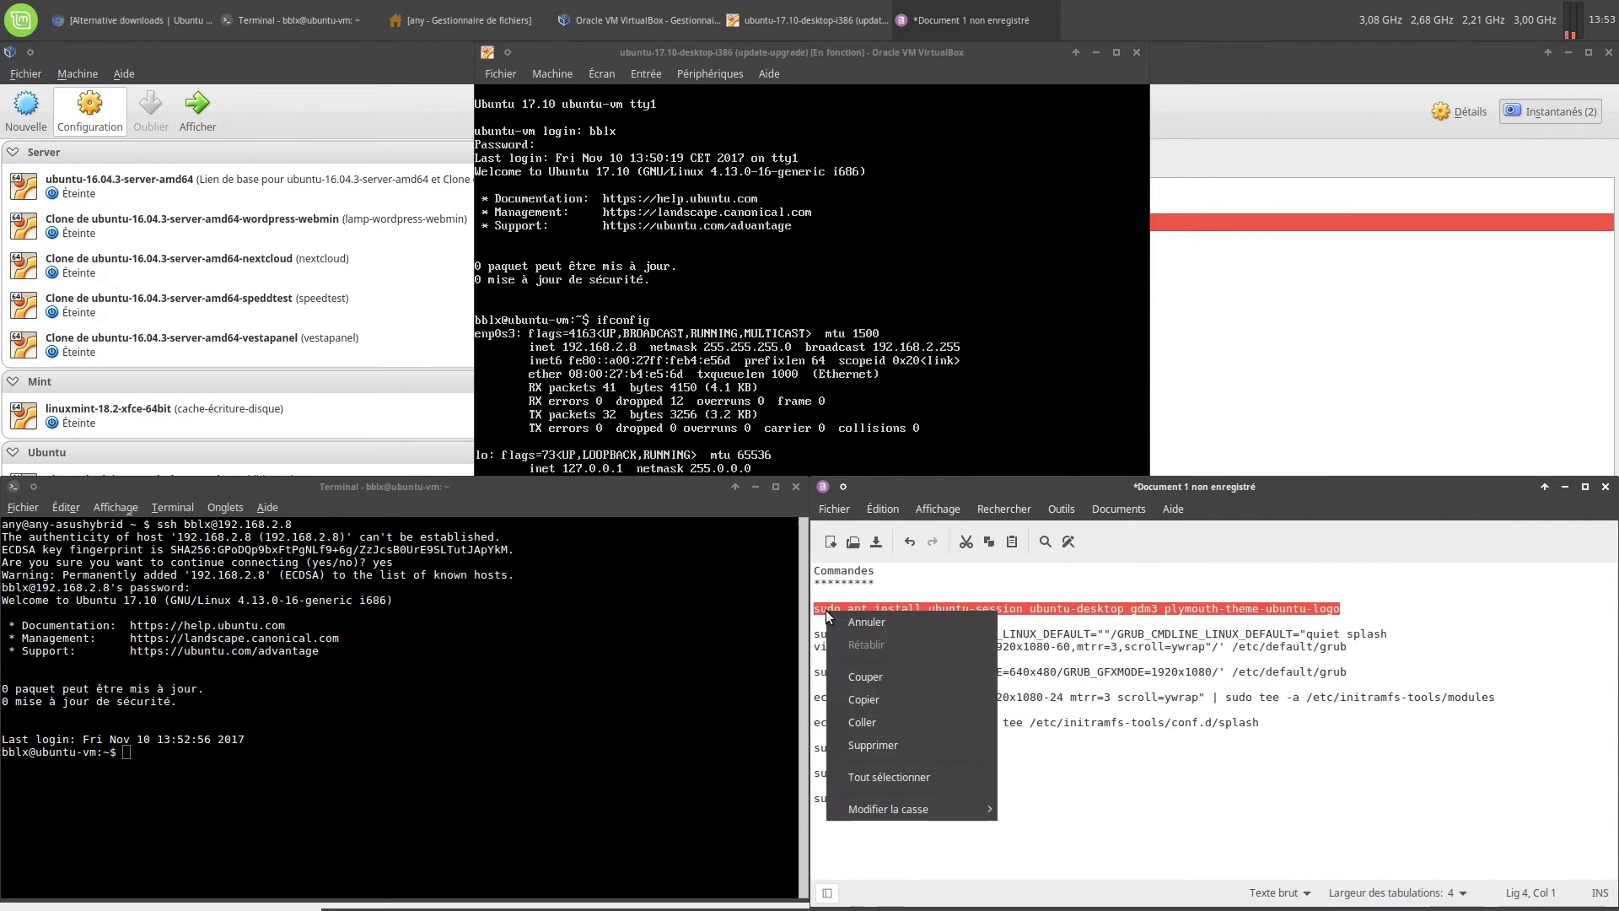
left_click(865, 705)
right_click(185, 765)
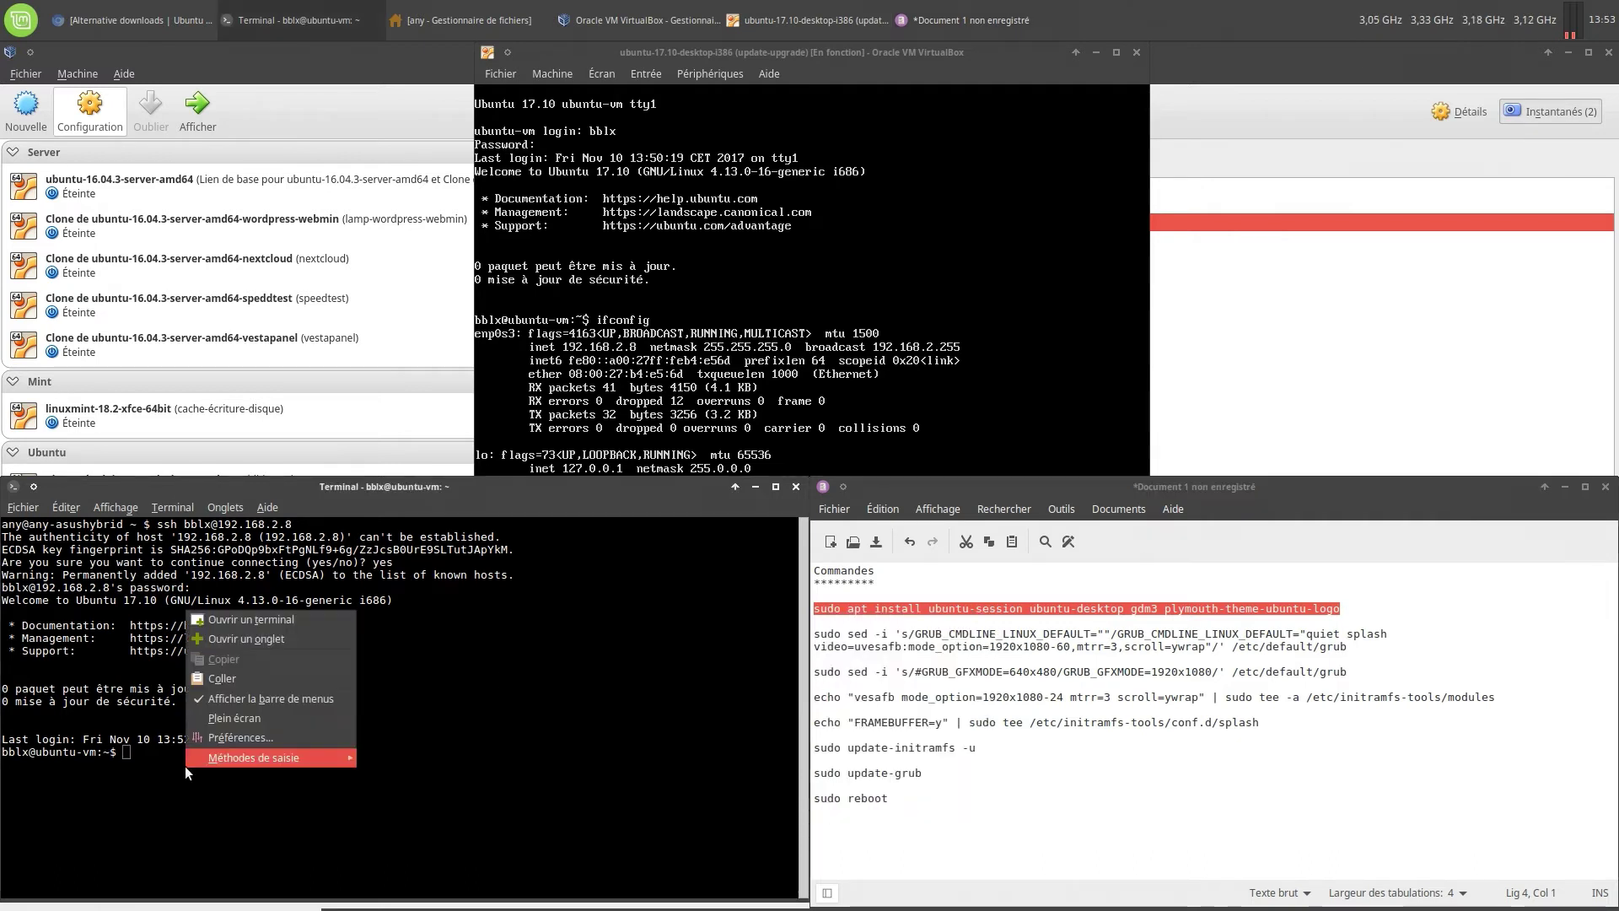
left_click(258, 678)
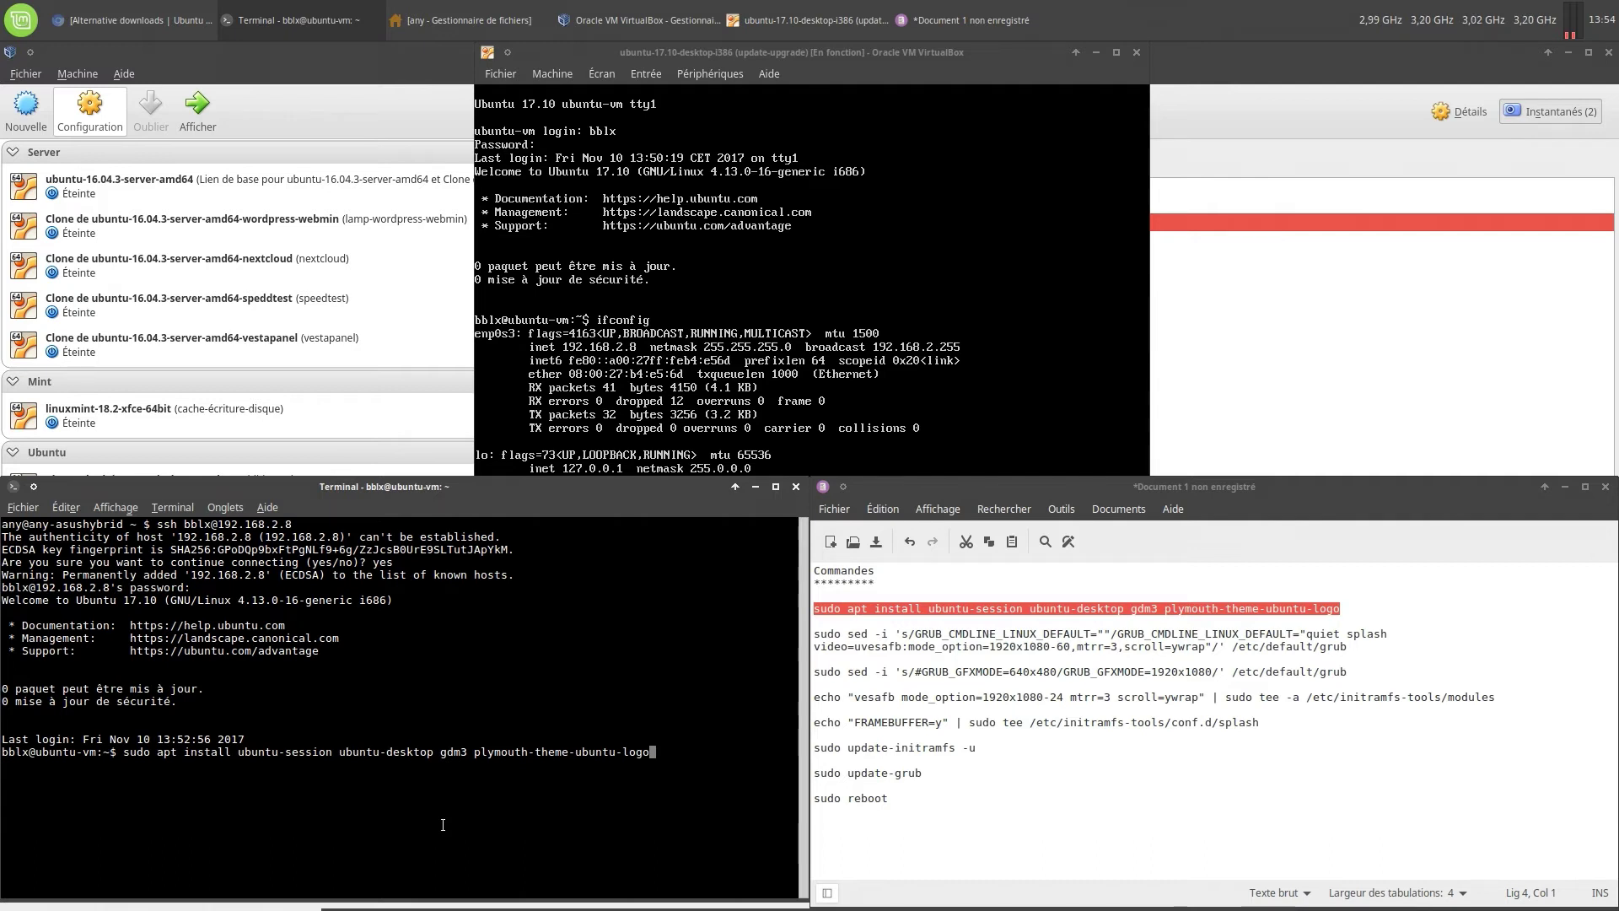
key("Return")
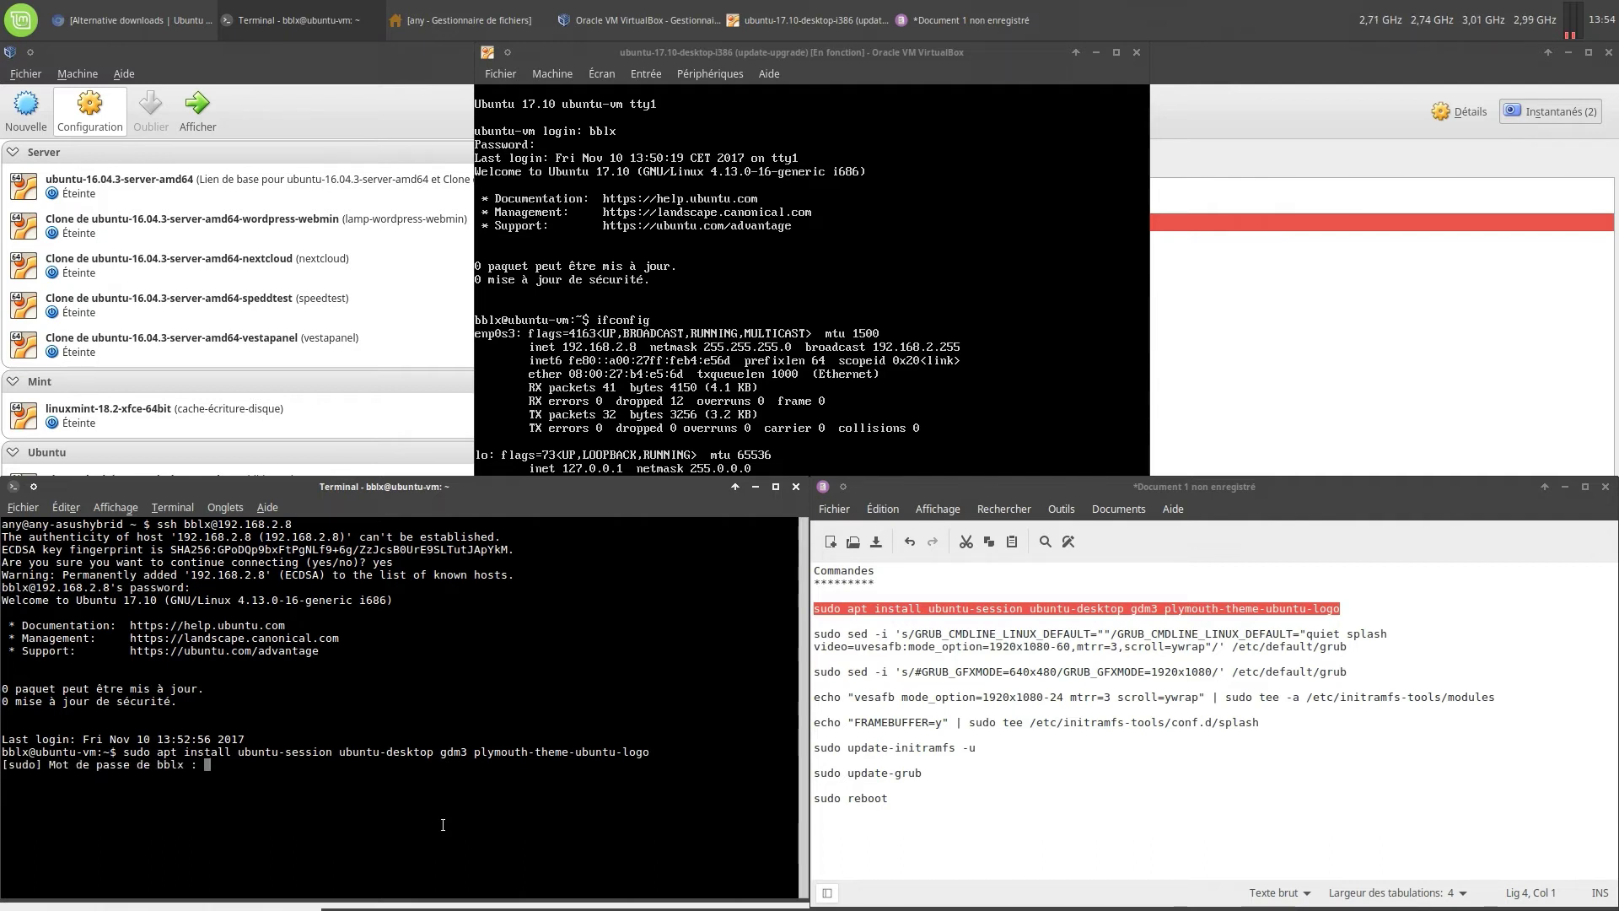
key("Return")
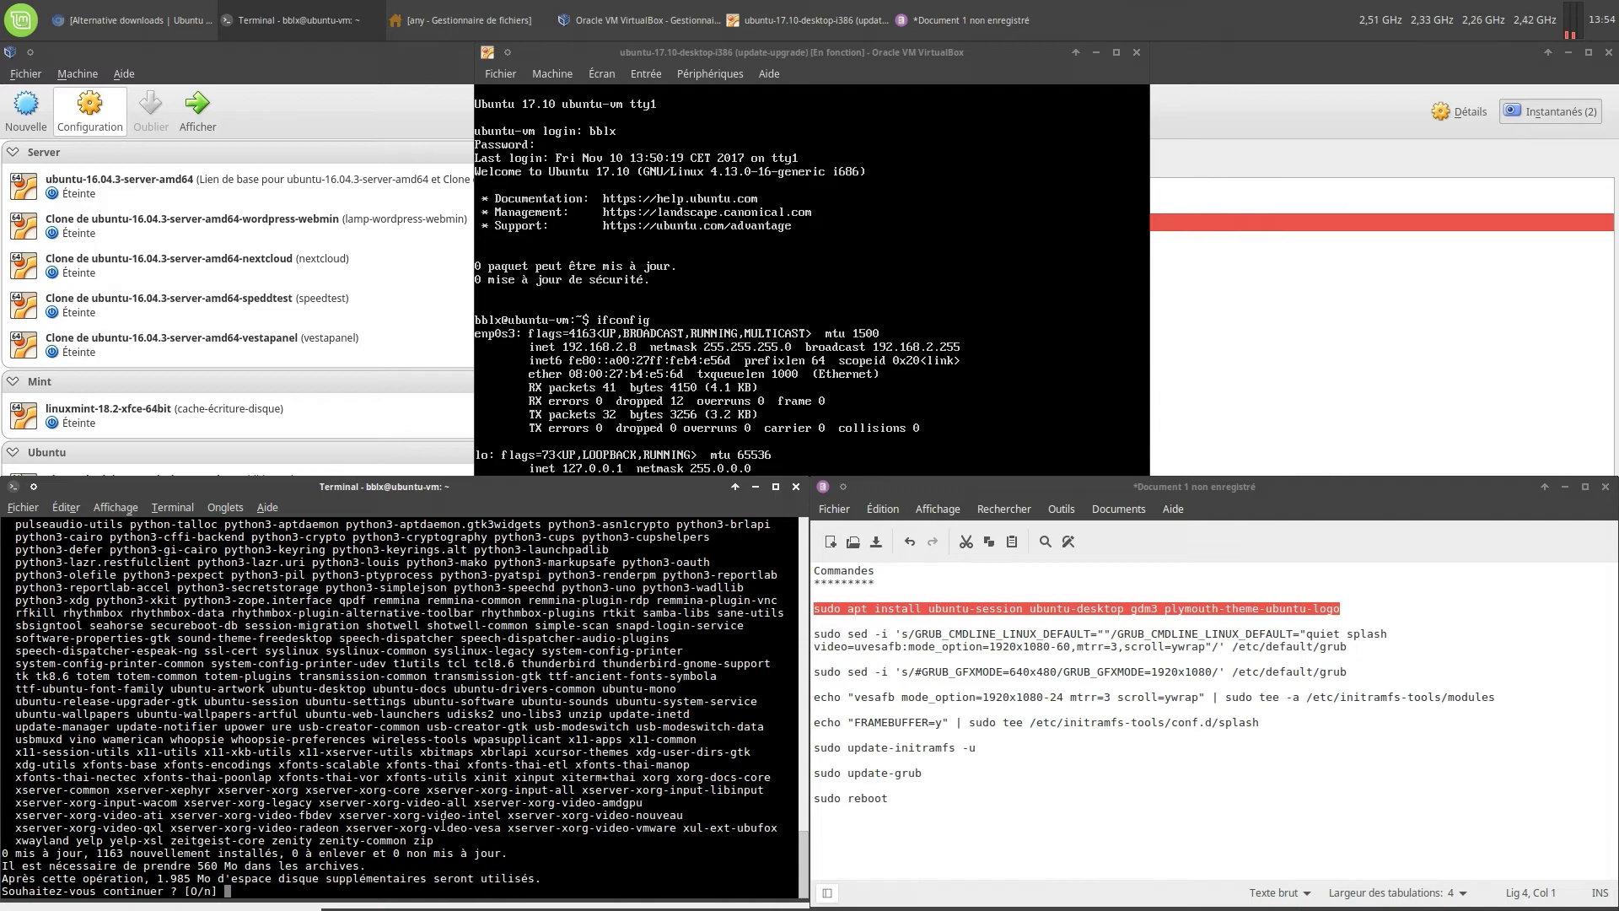
Answer o to confirm installing the 1163 new desktop packages
type("o")
key("Return")
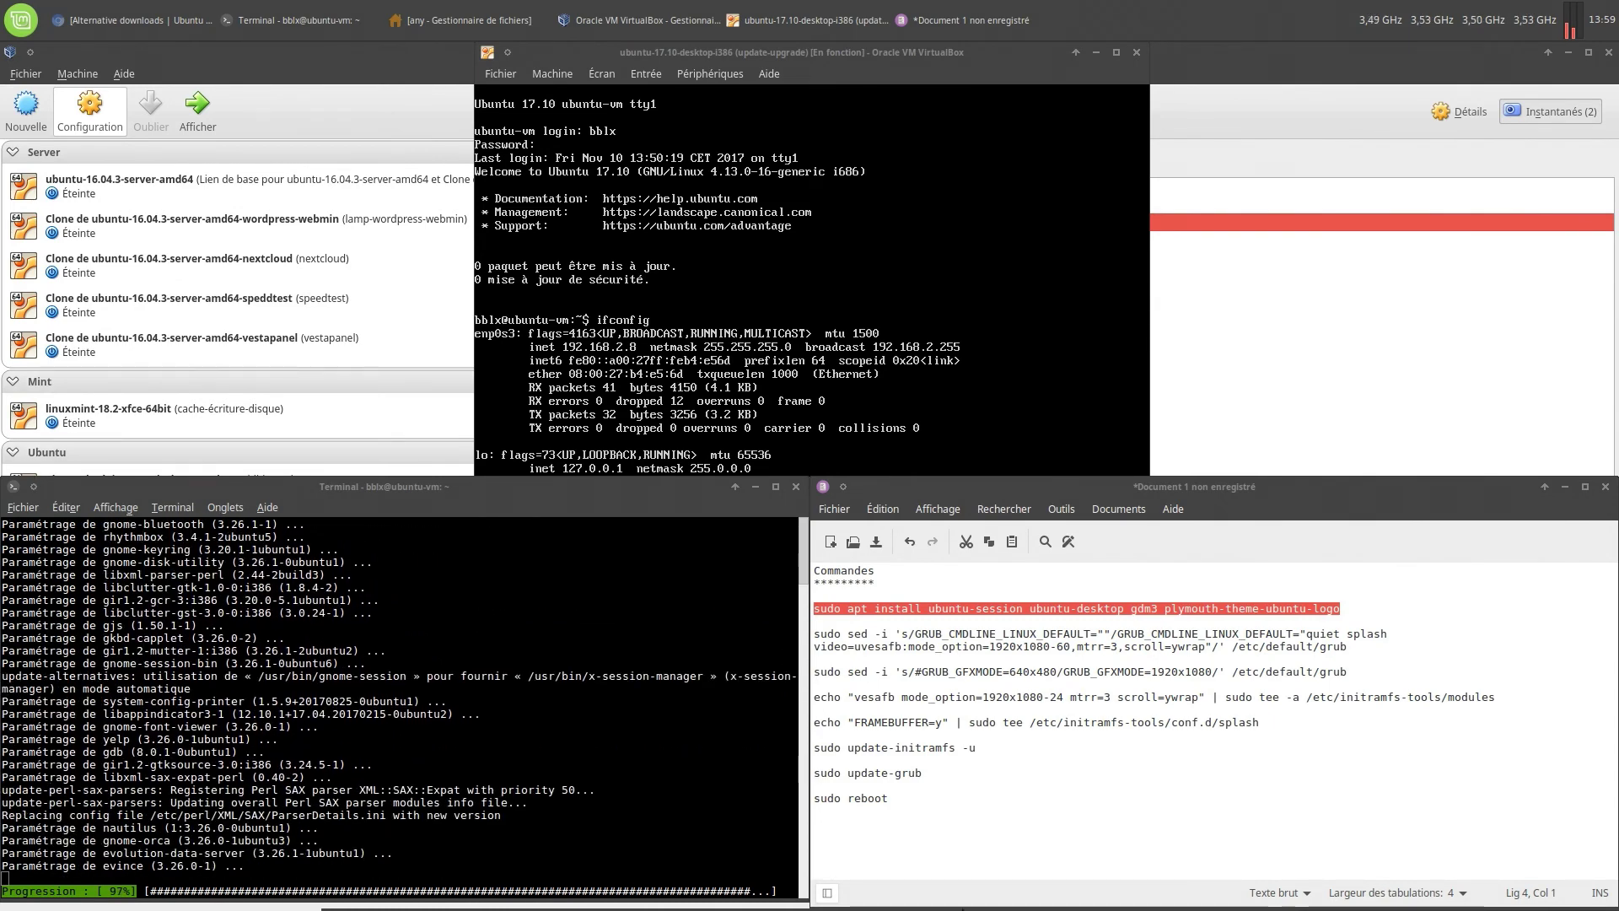
Open a host terminal in the top-right quarter running htop, then launch another terminal
mouse_move(963, 909)
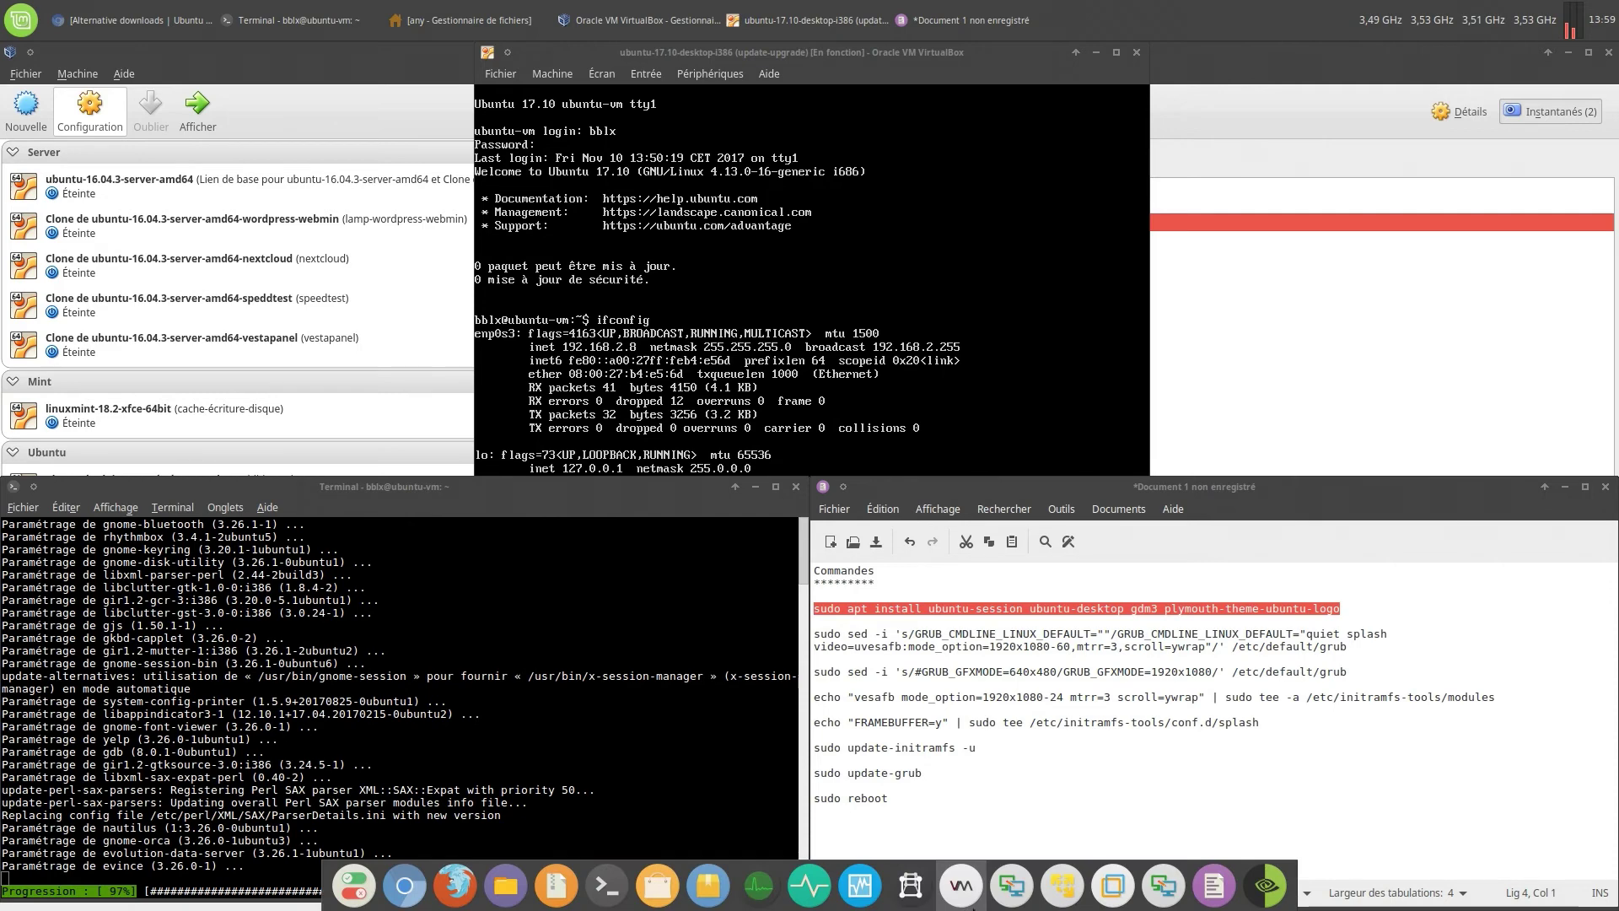
left_click(625, 880)
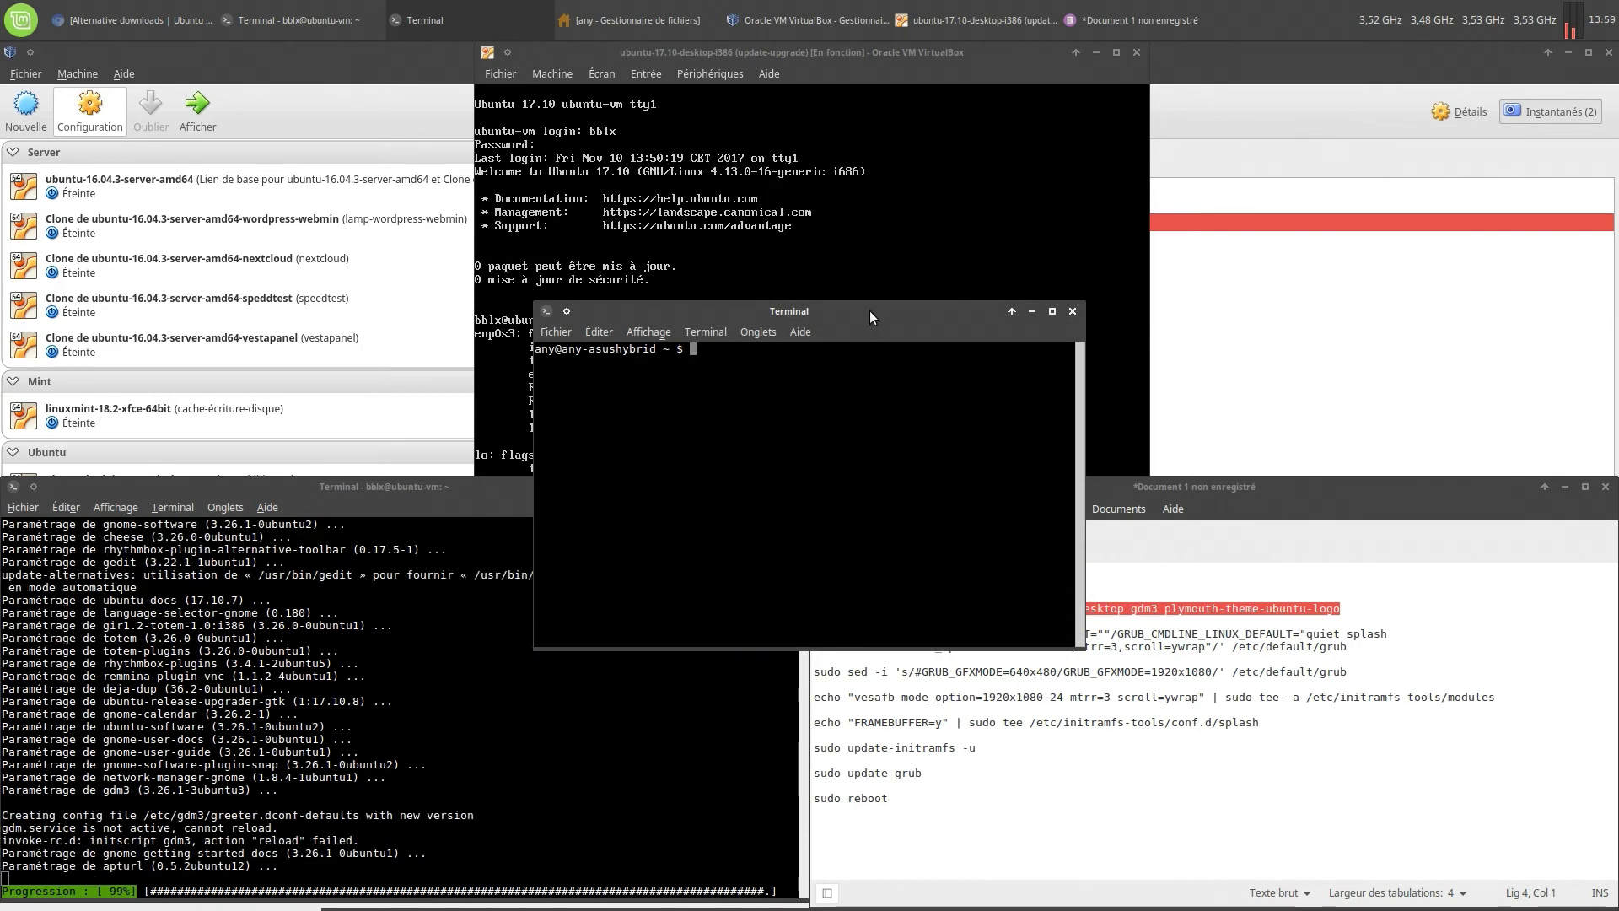
left_click_drag(869, 310, 1614, 4)
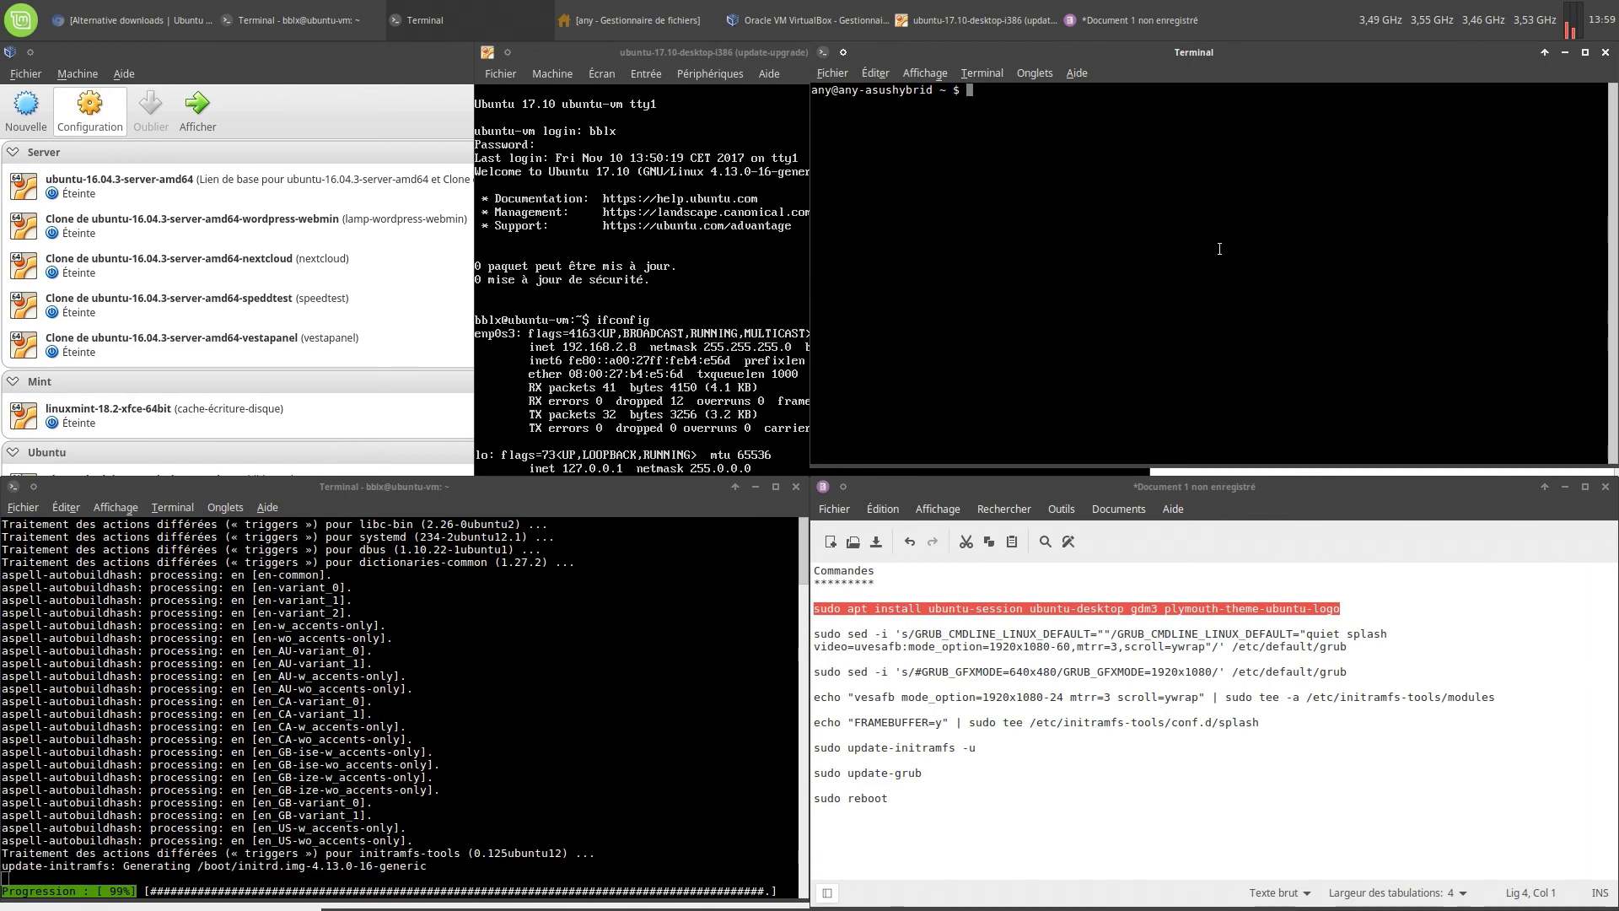
type("htop")
key("Return")
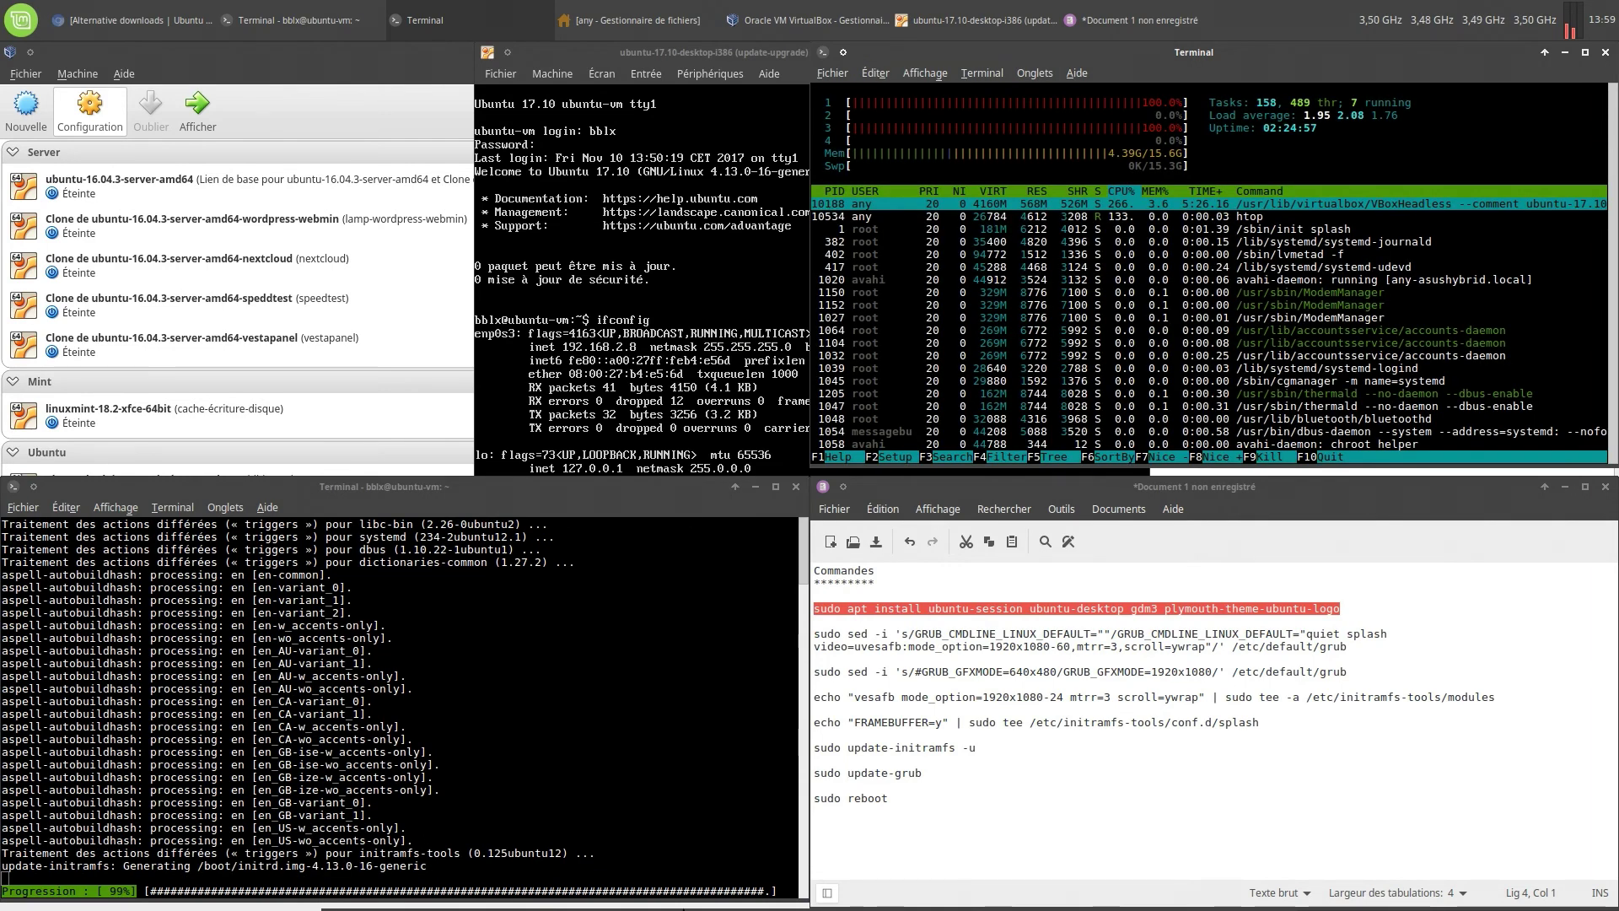
mouse_move(814, 907)
left_click(600, 885)
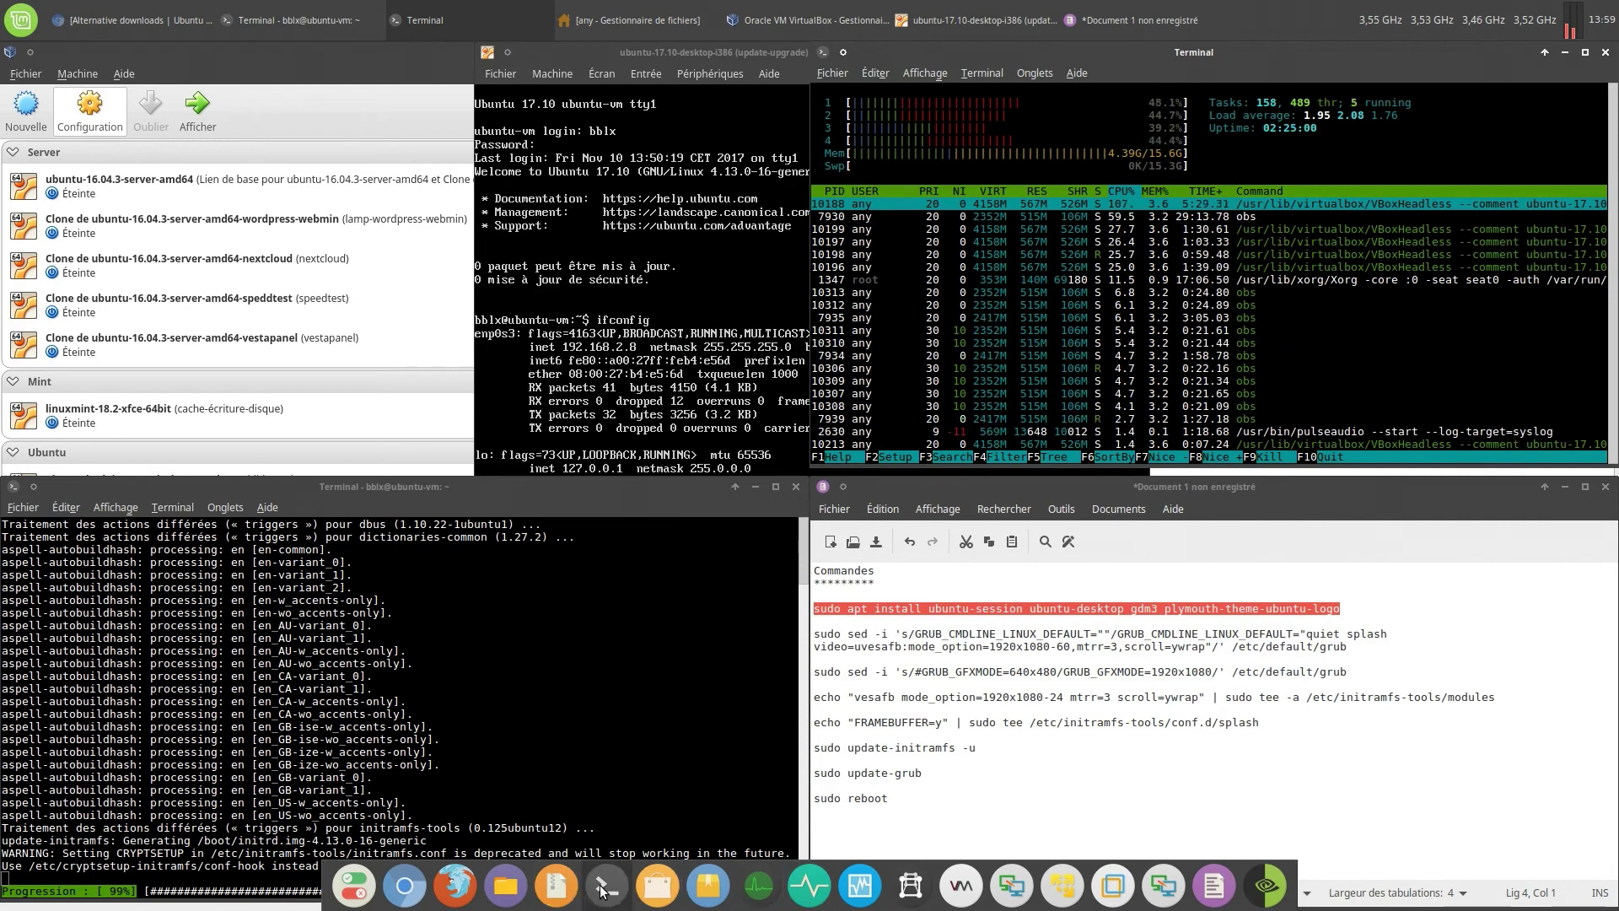
Move the new terminal to the top-left quarter and SSH into the VM at 192.168.2.8
left_click_drag(887, 308, 4, 45)
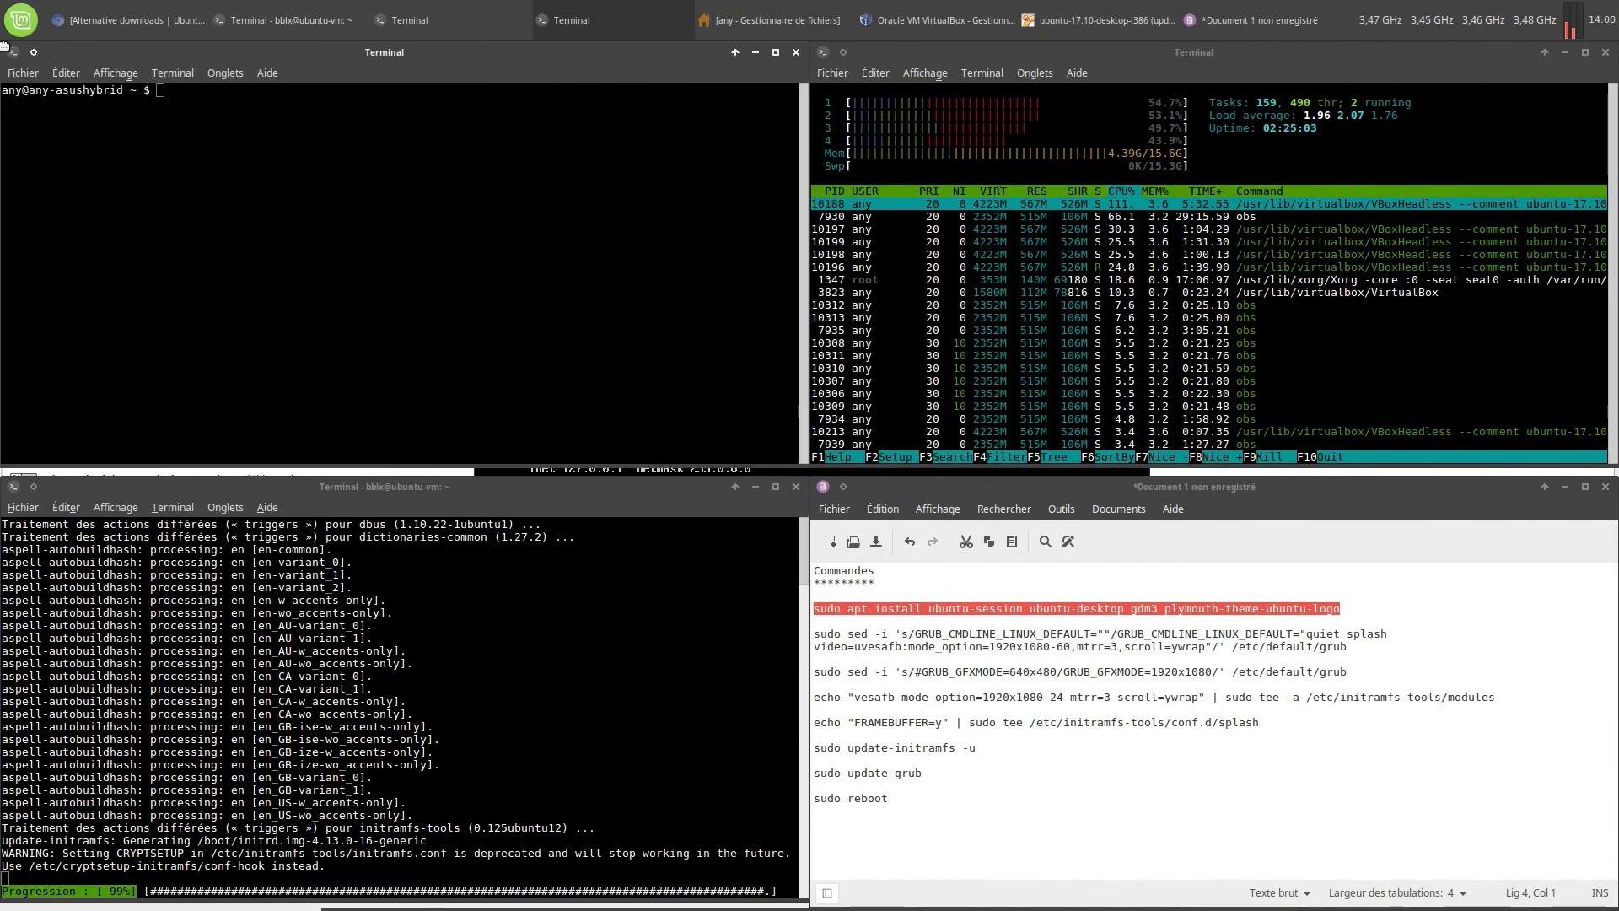
type("ssh")
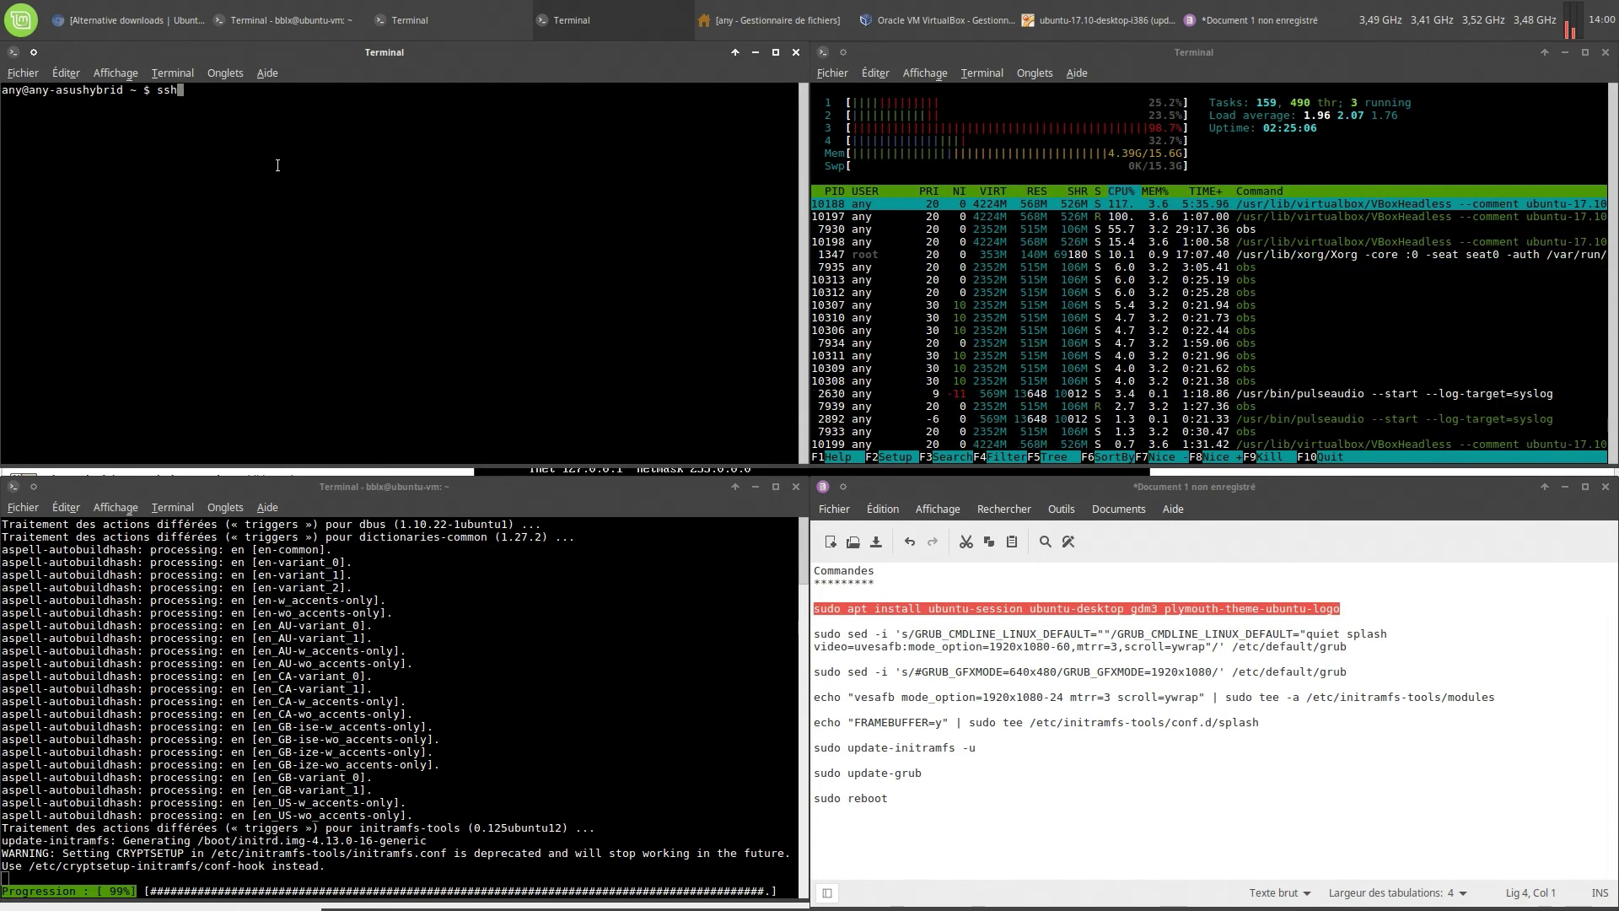
type(" bblx")
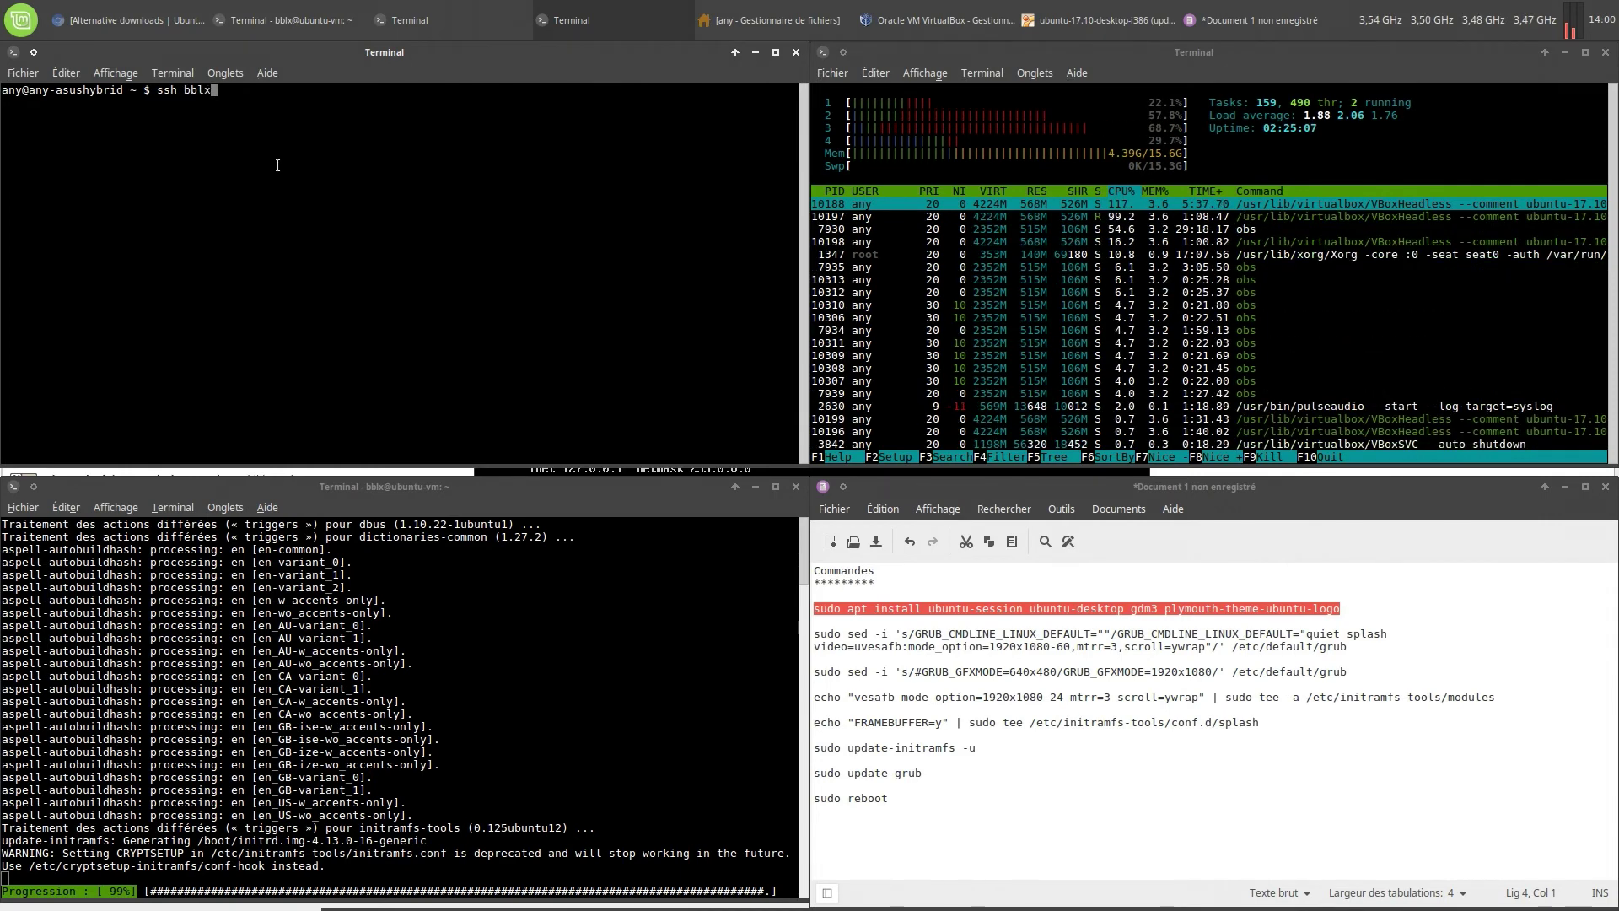
type("@")
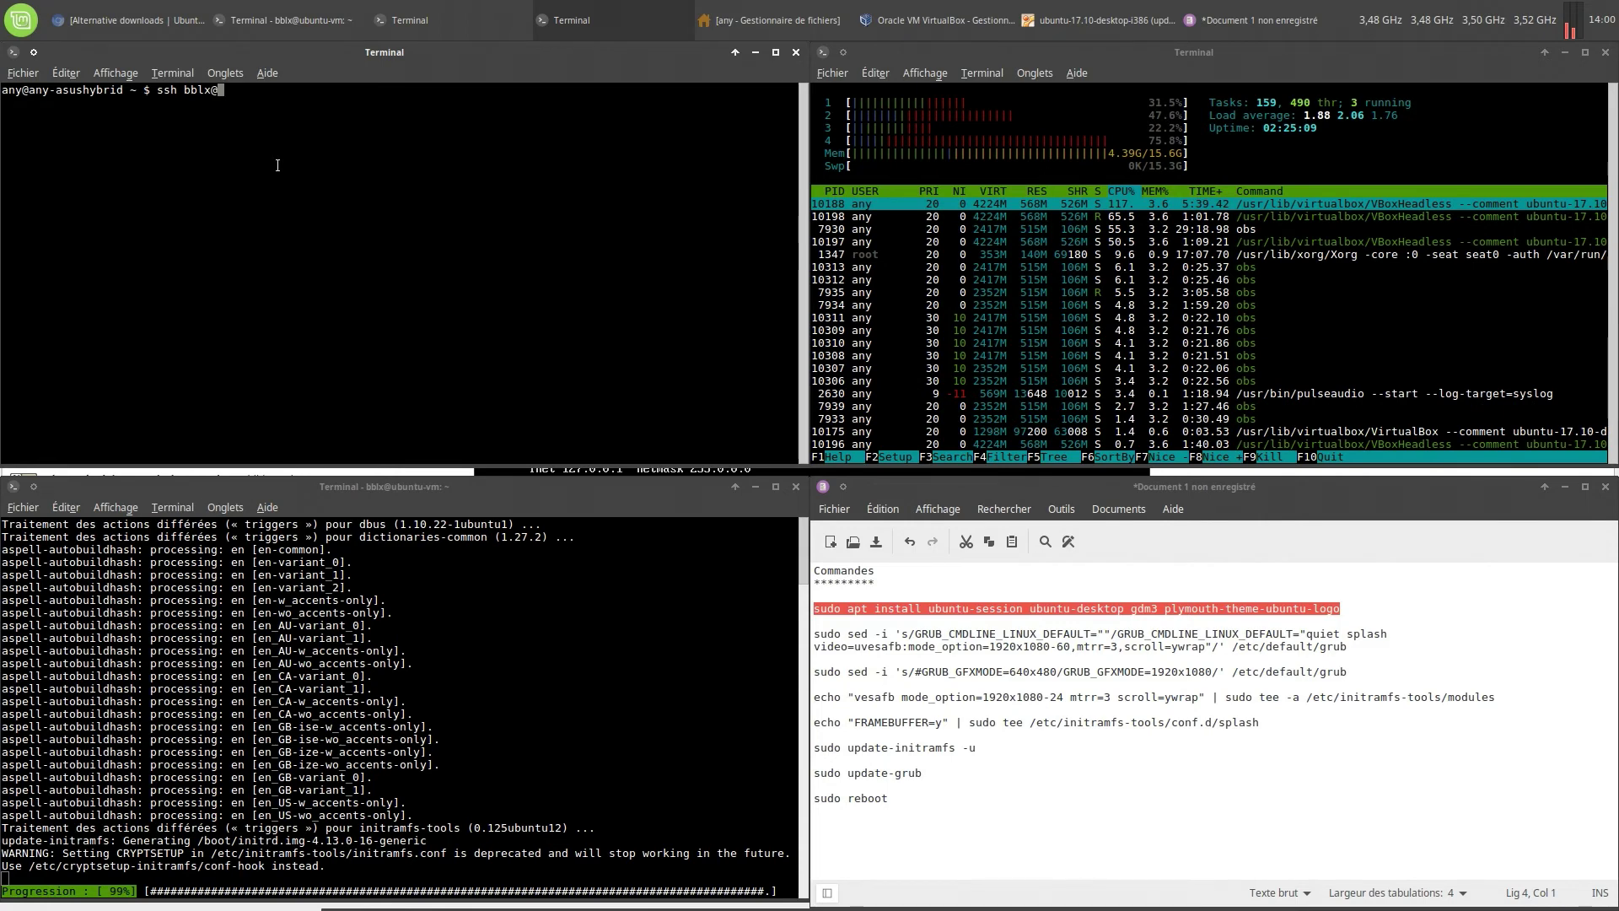
type("192.168")
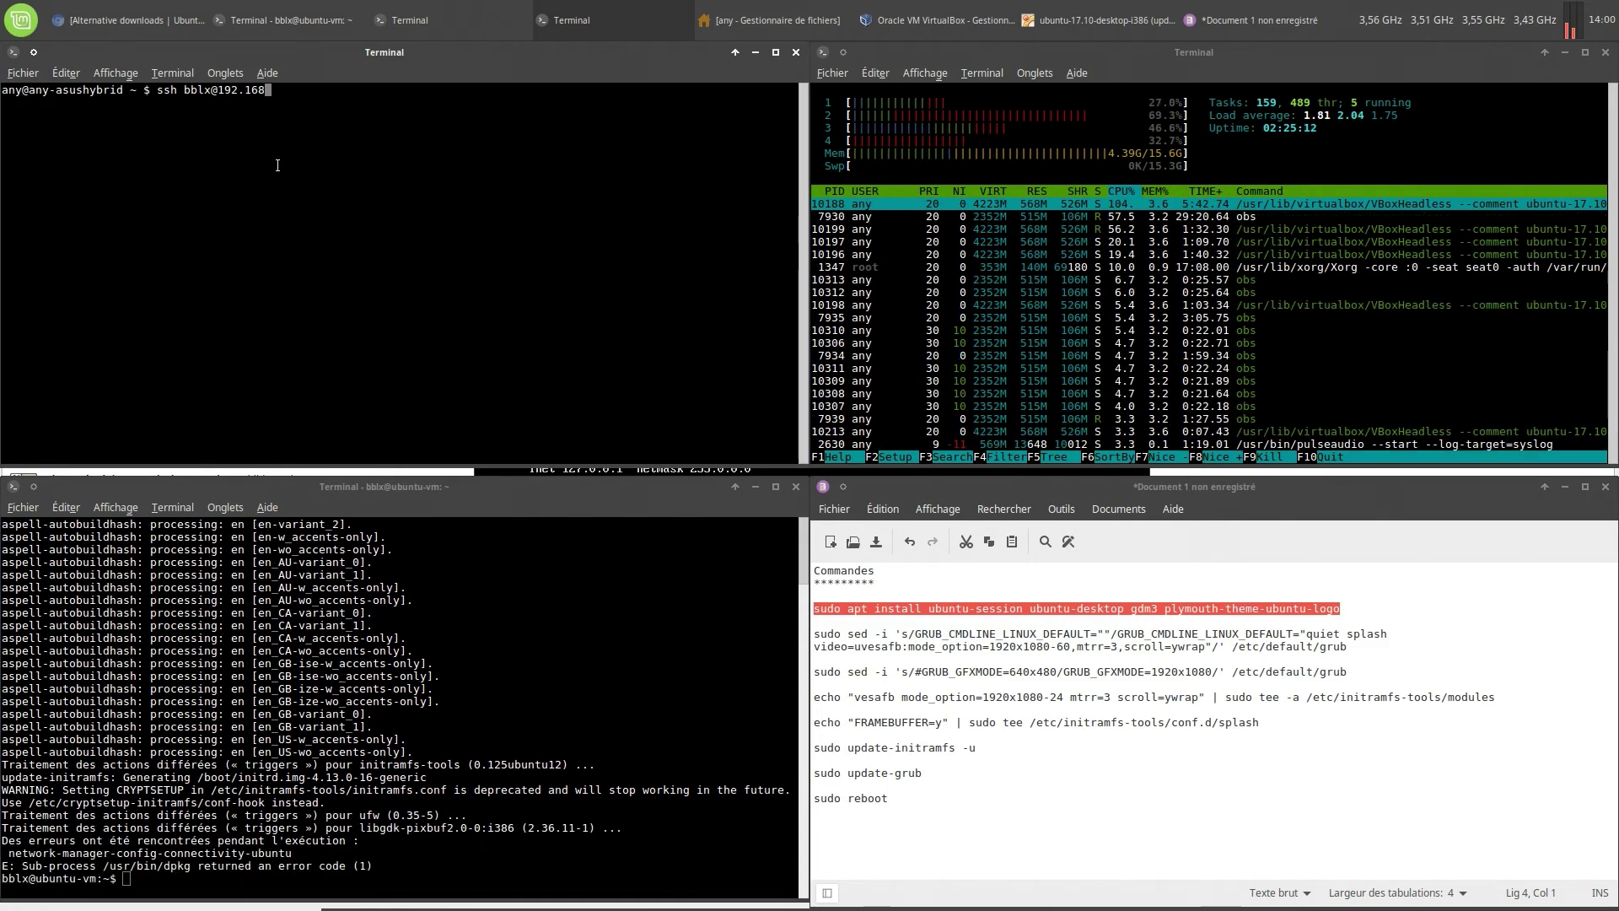
type(".2.8")
key("Return")
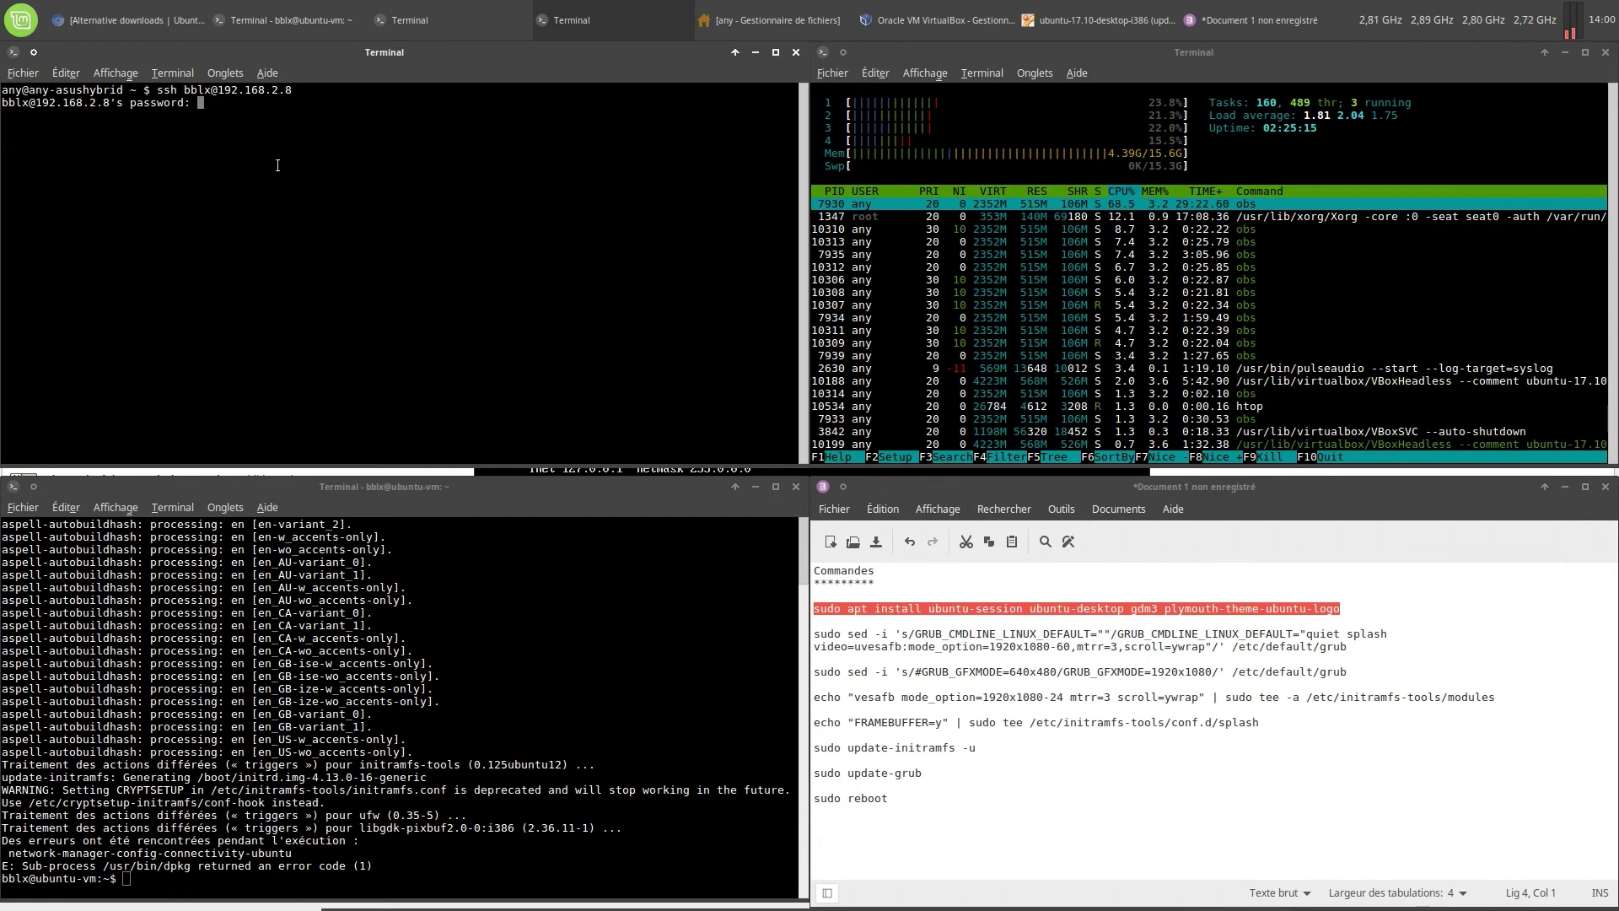
key("Return")
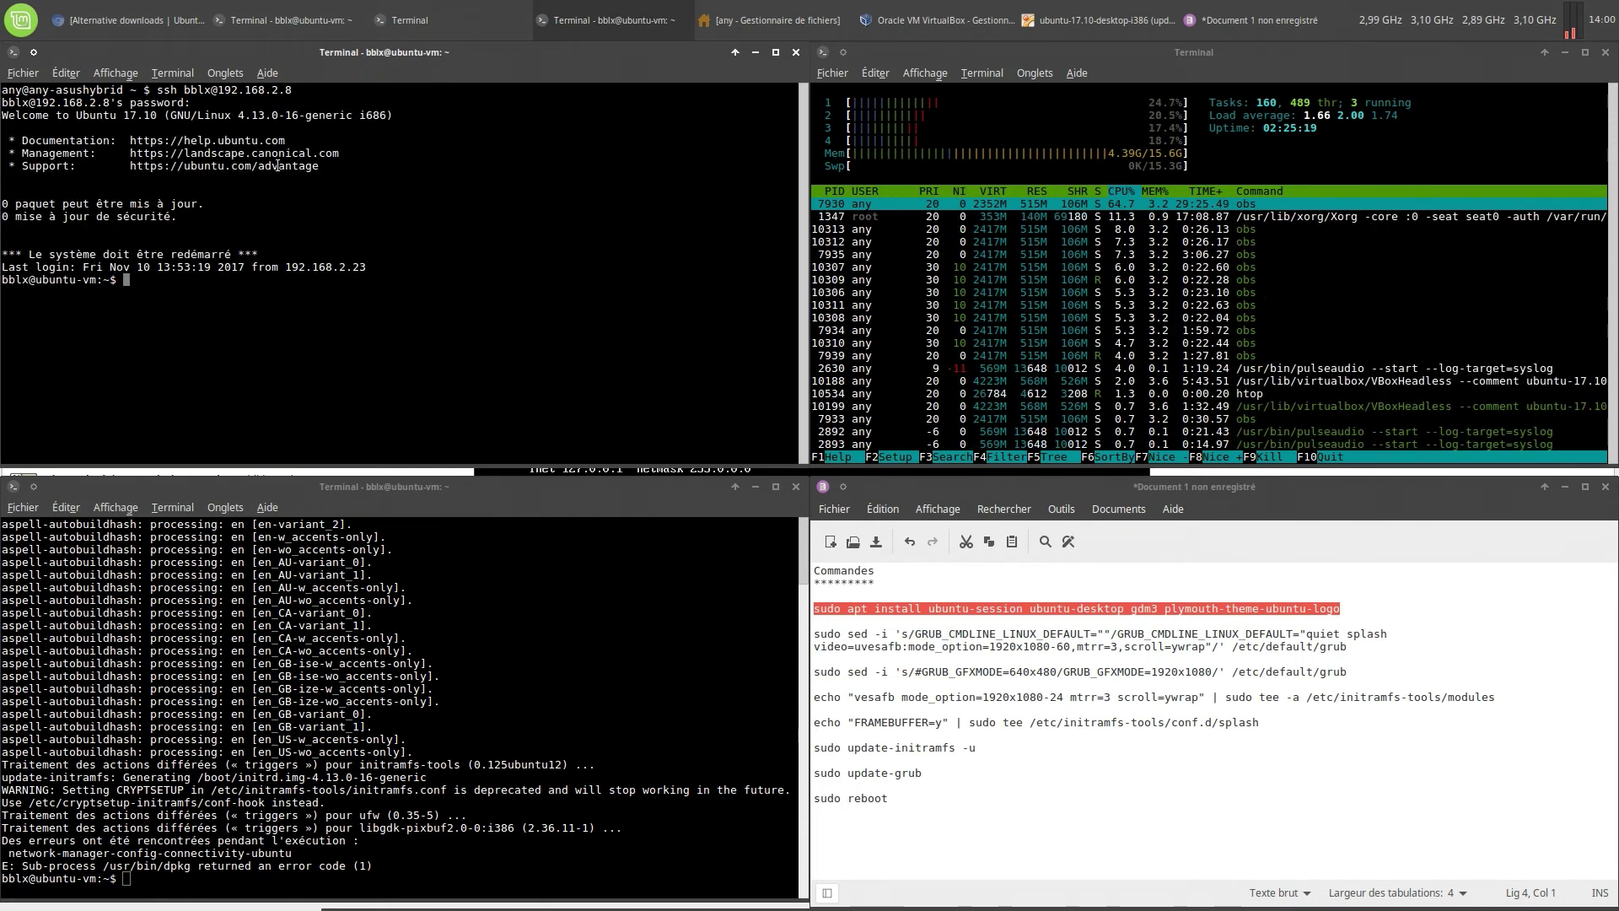
Install htop on the VM with sudo apt install htop and launch it
type("sudo ap")
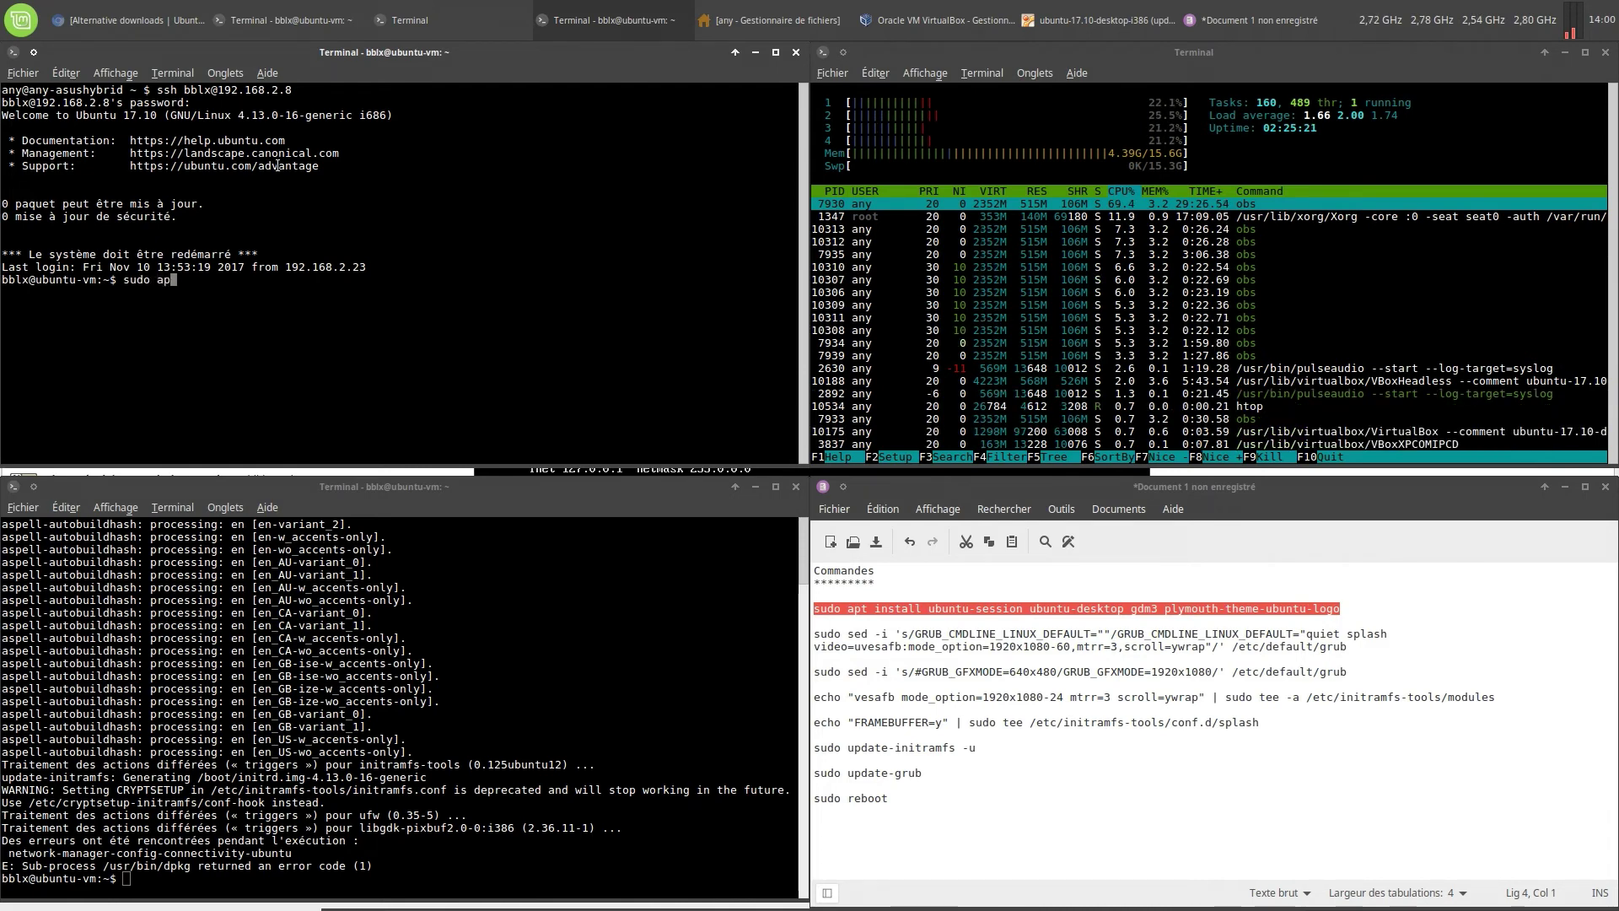
type("t install htop")
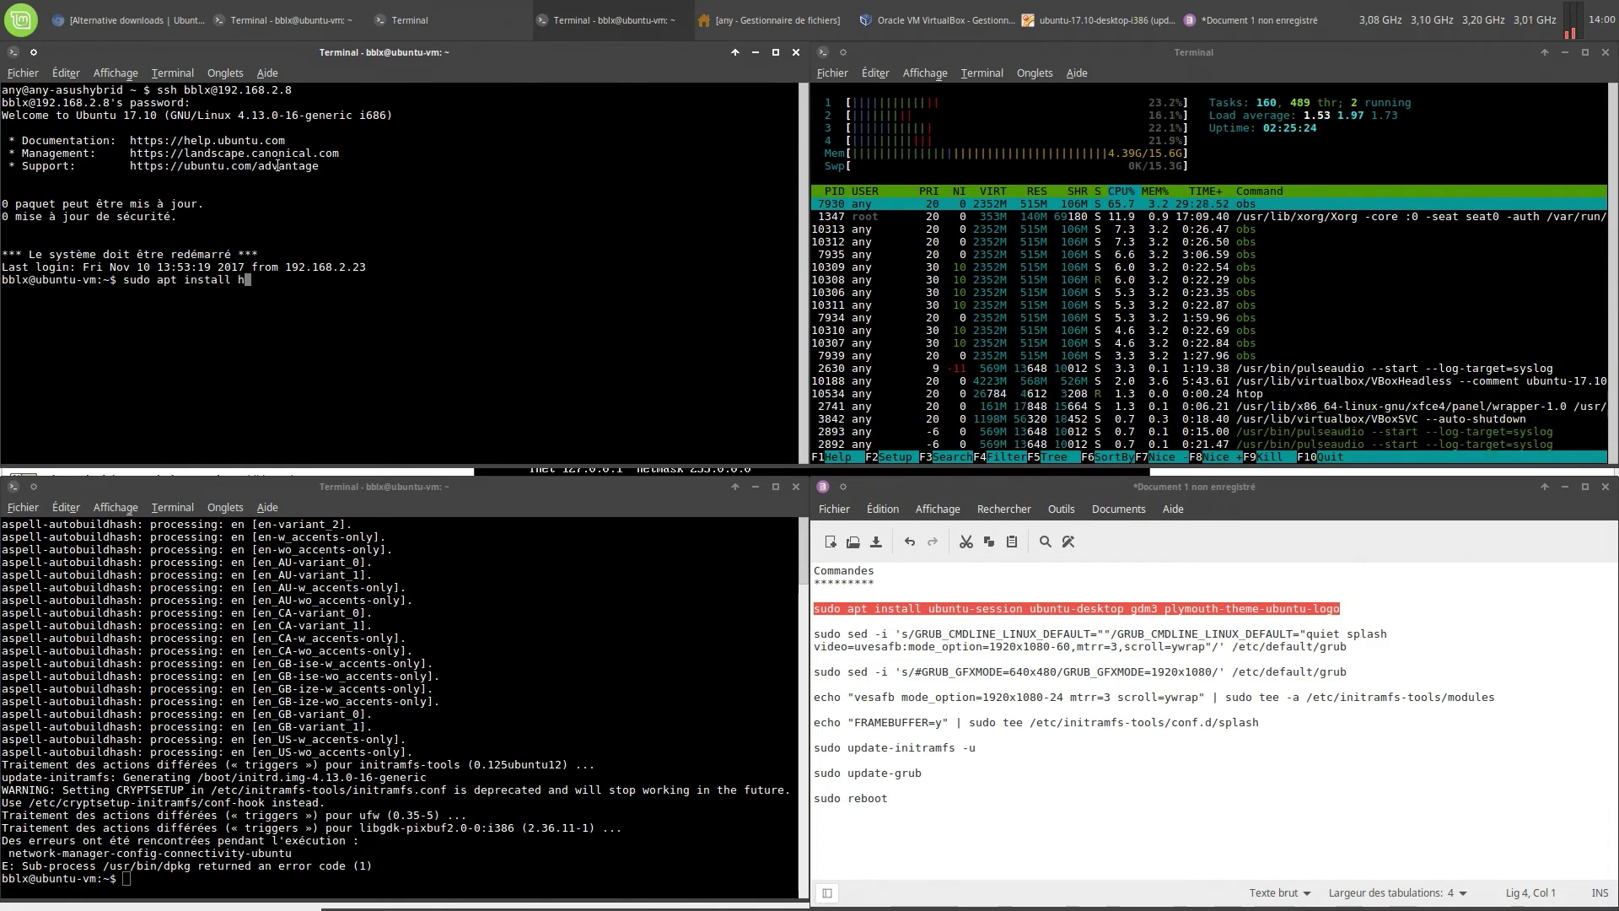
key("Return")
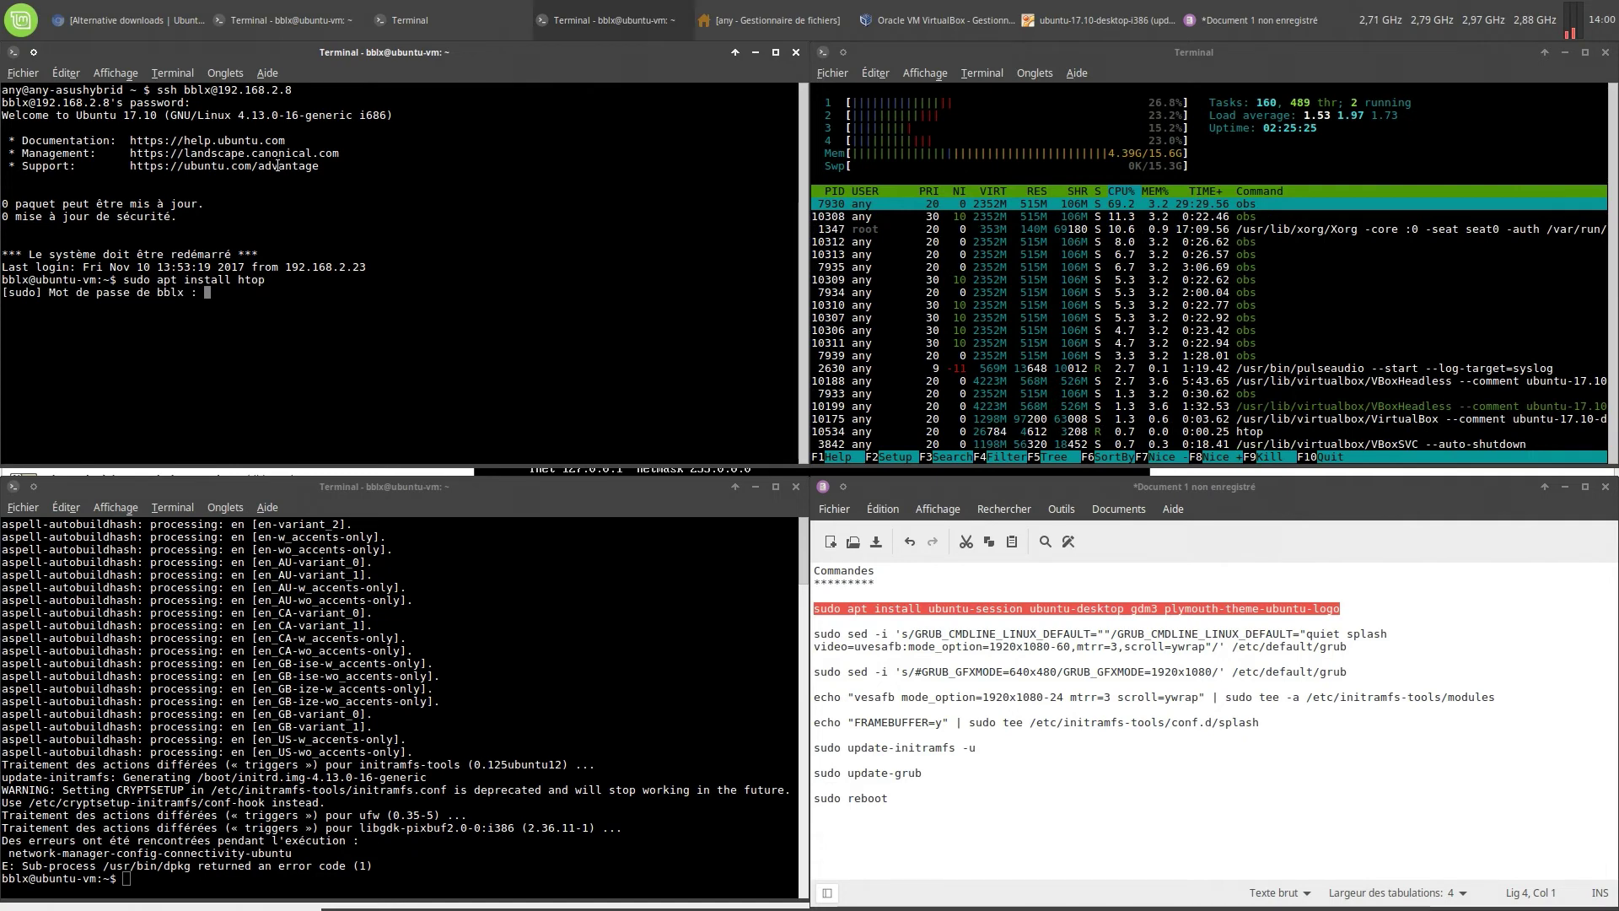
key("Return")
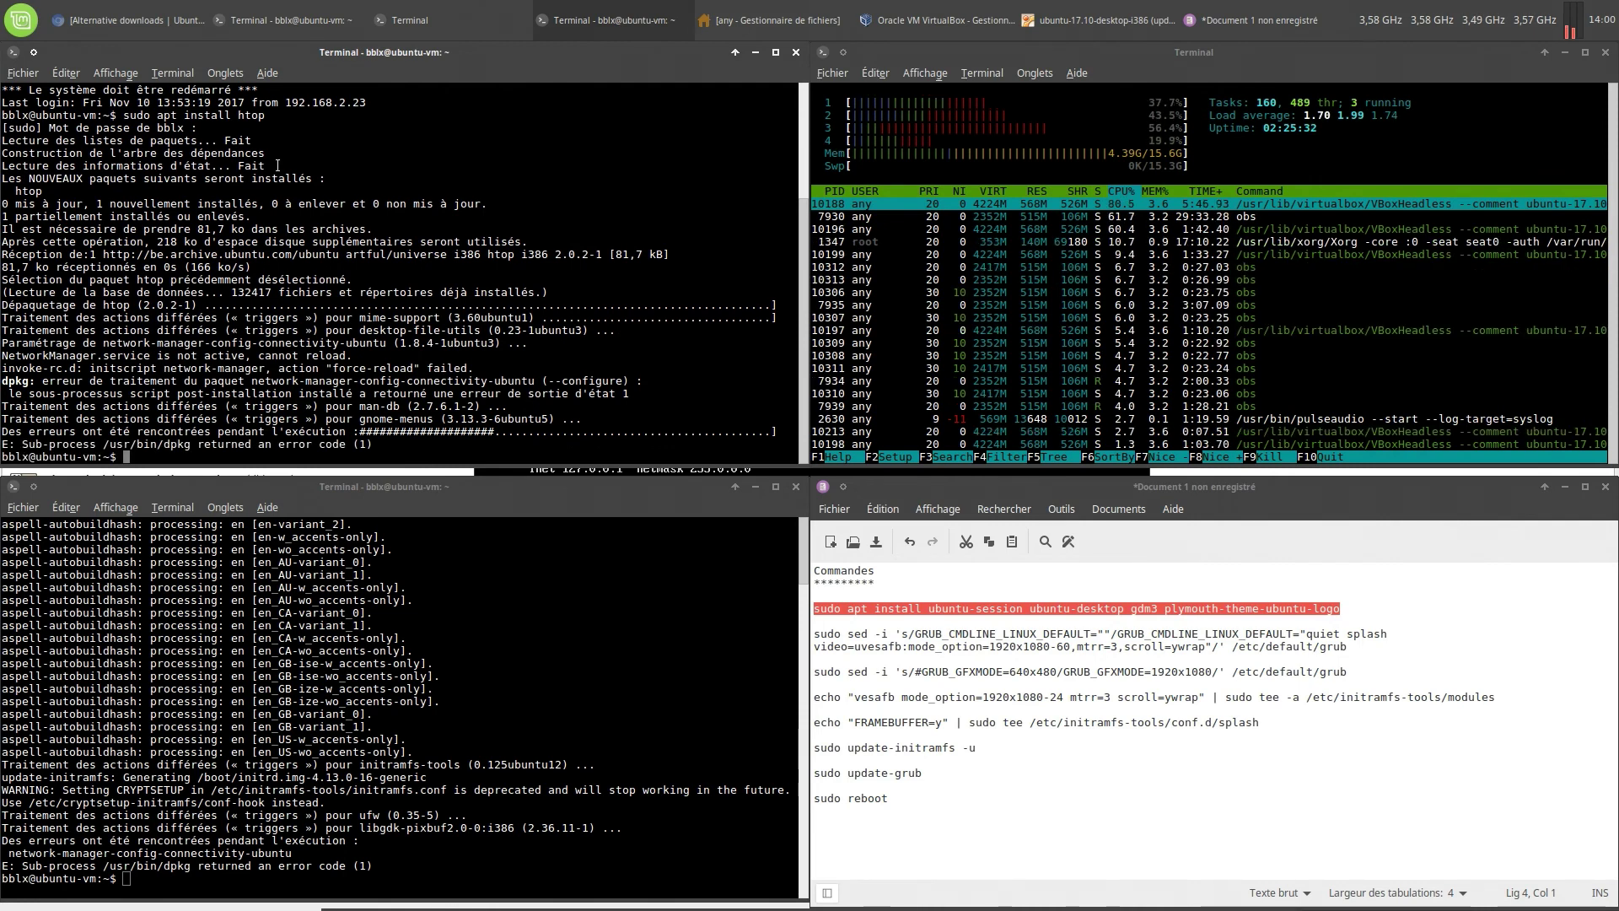
type("htop")
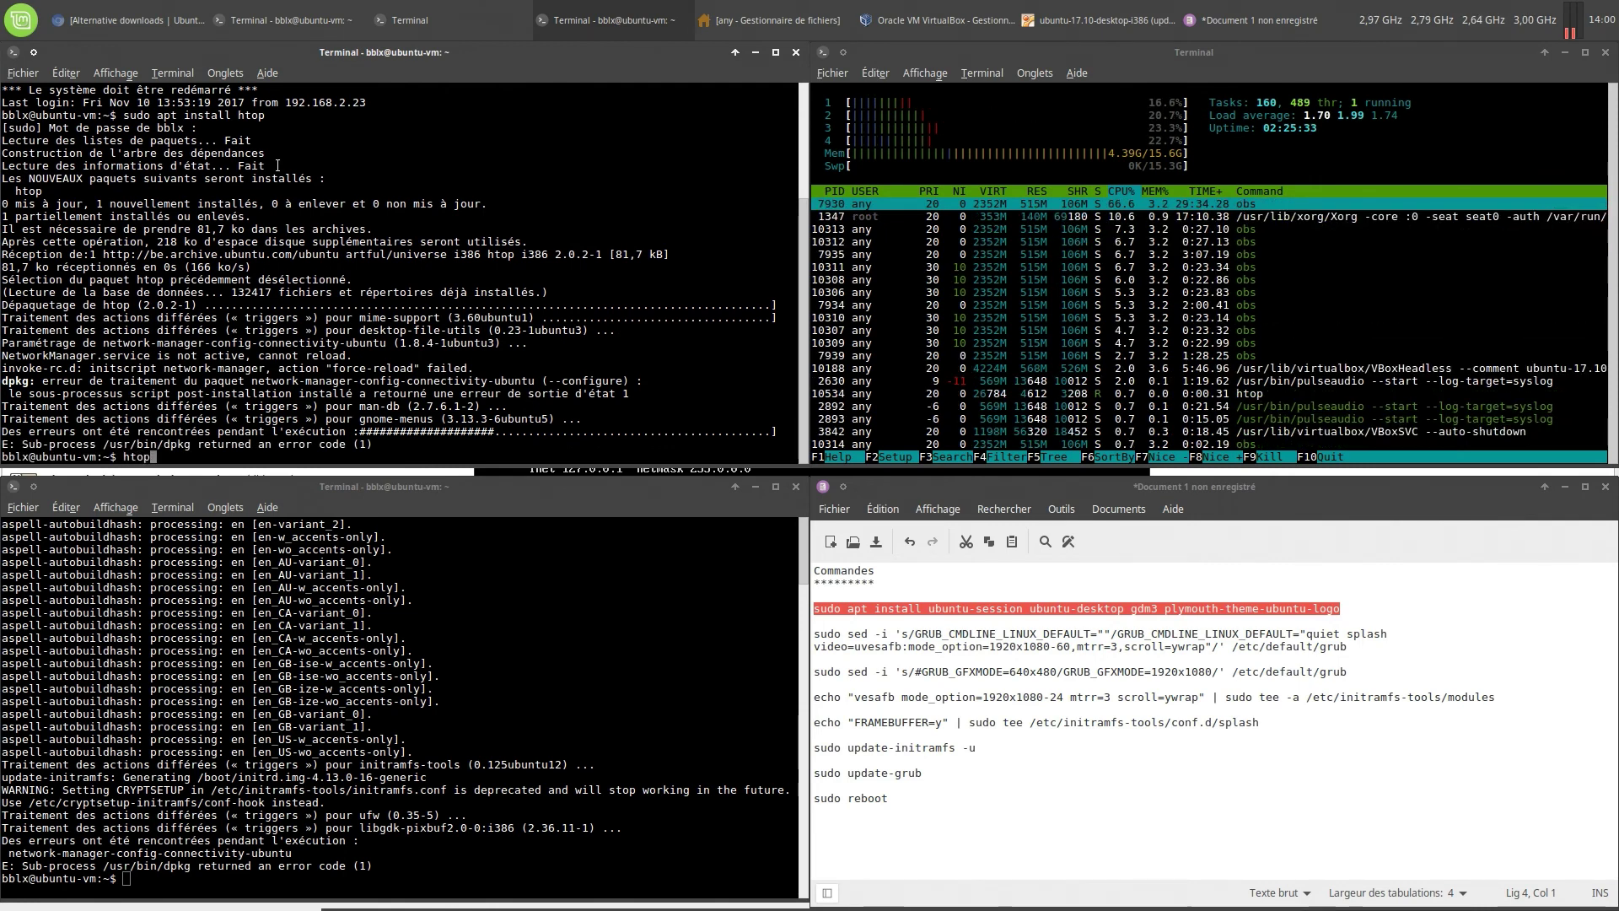
key("Return")
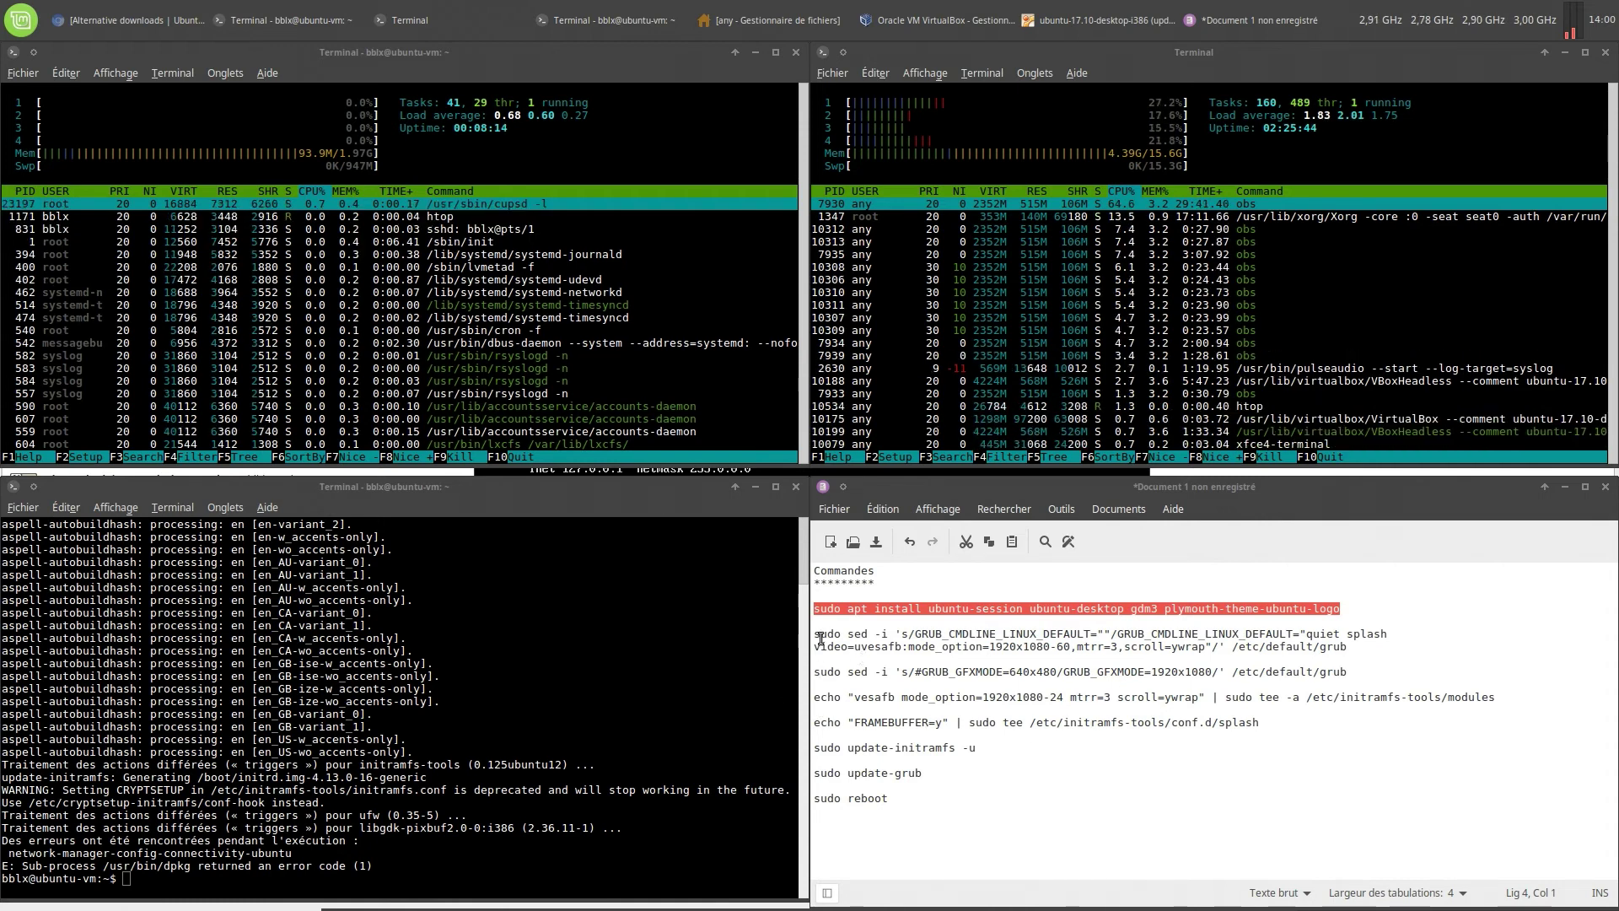
Run the sed command from the notes that edits GRUB_CMDLINE_LINUX_DEFAULT in the VM's GRUB settings
left_click_drag(814, 635, 1356, 649)
right_click(1320, 655)
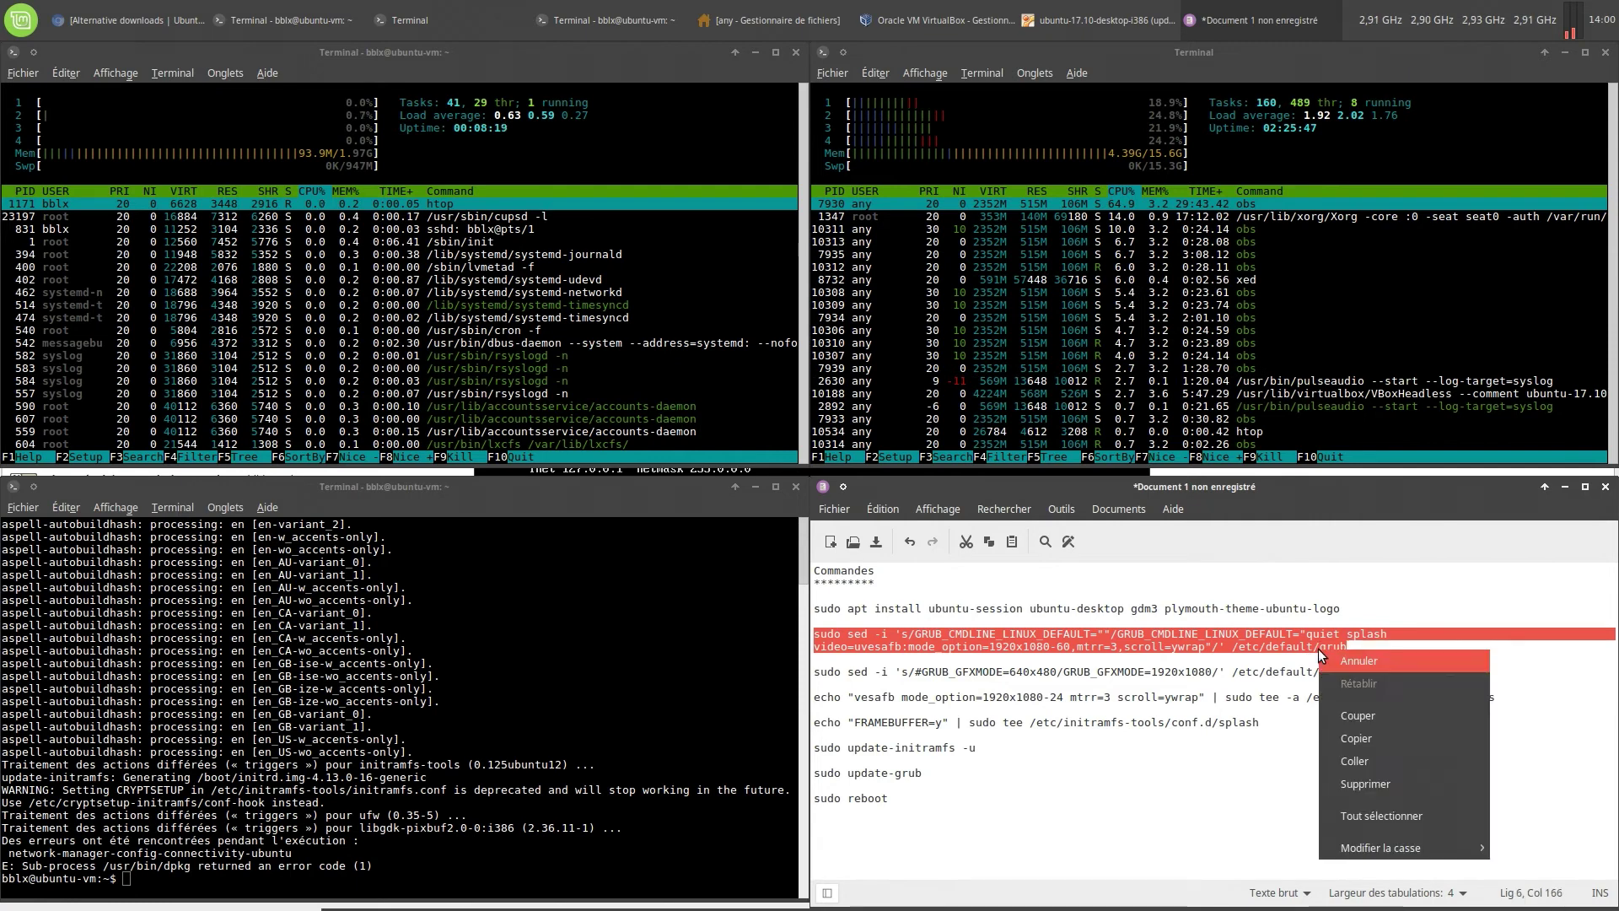
left_click(1365, 738)
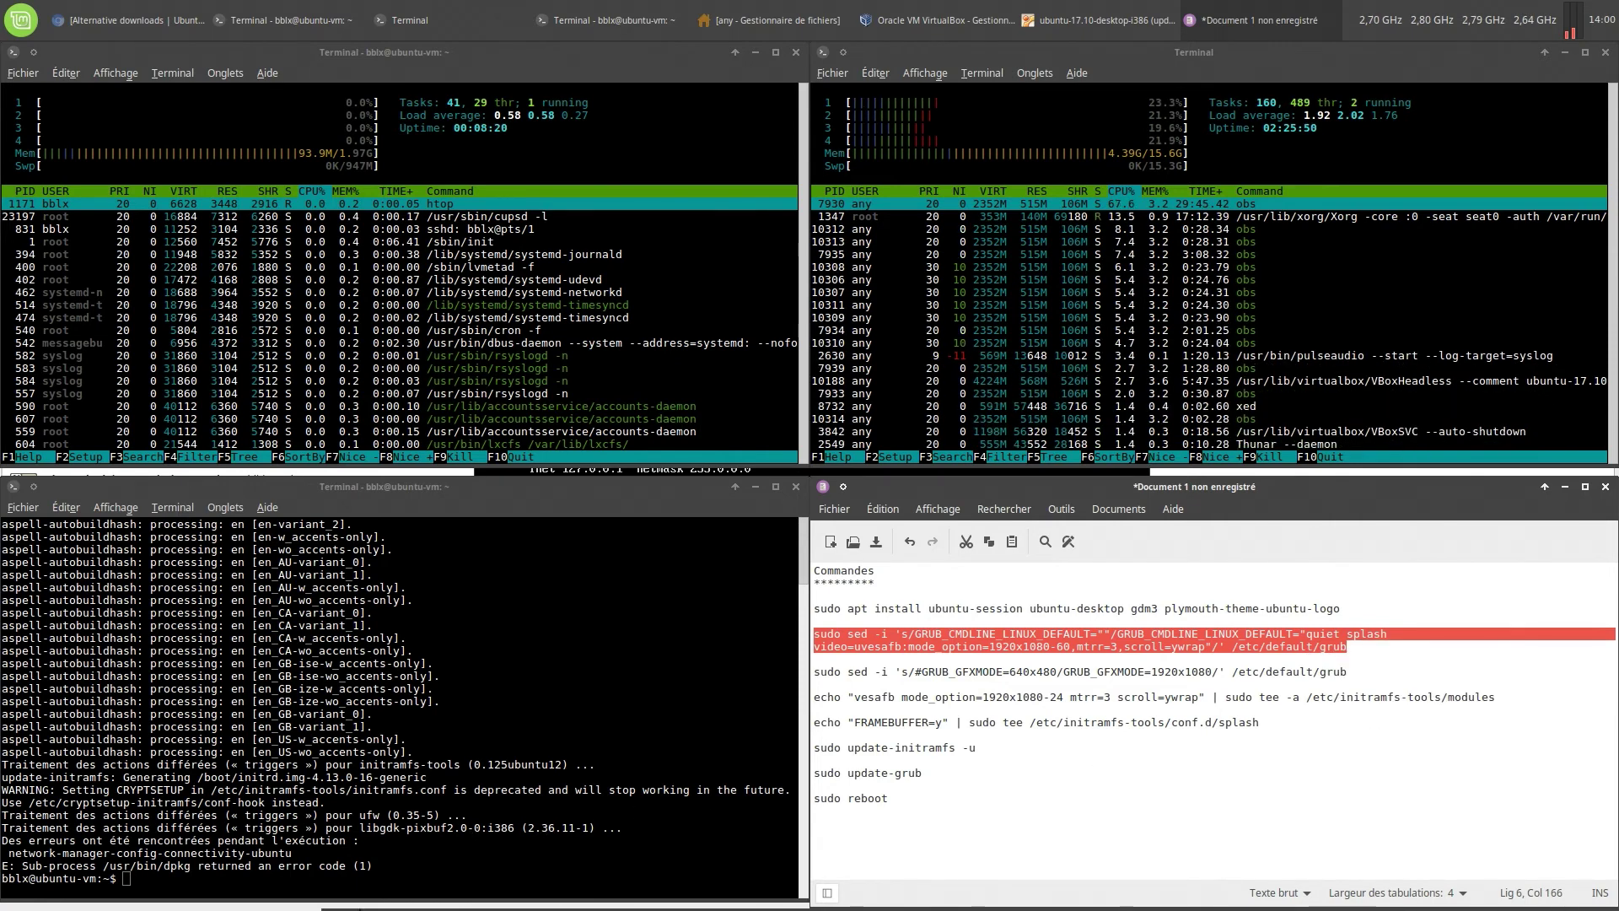
left_click(341, 885)
right_click(341, 894)
left_click(388, 796)
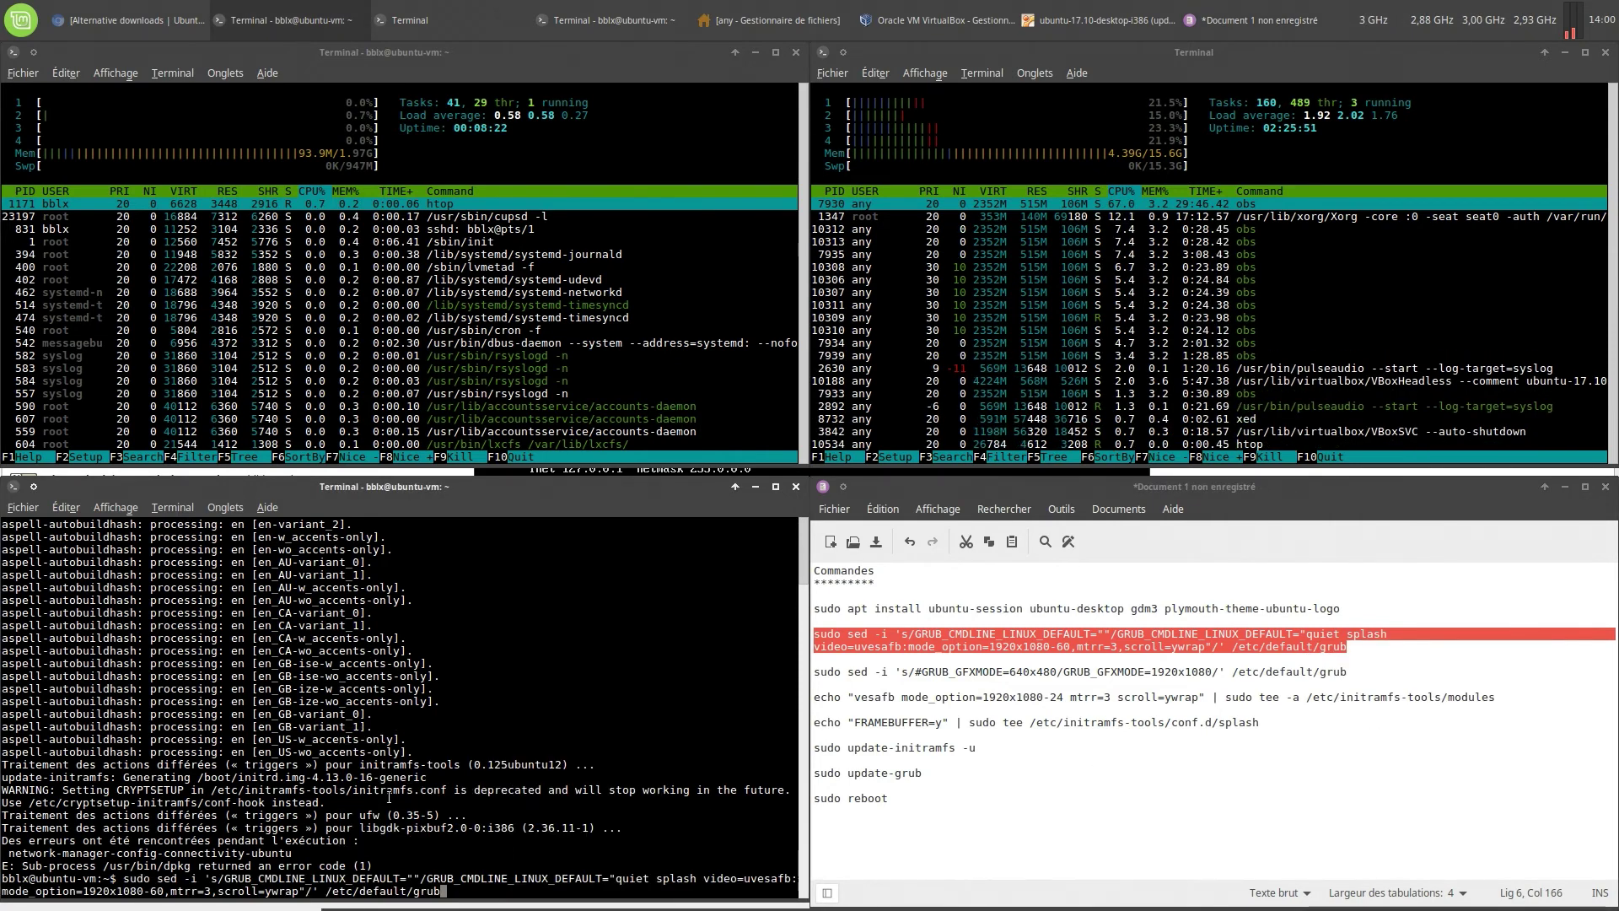
key("Return")
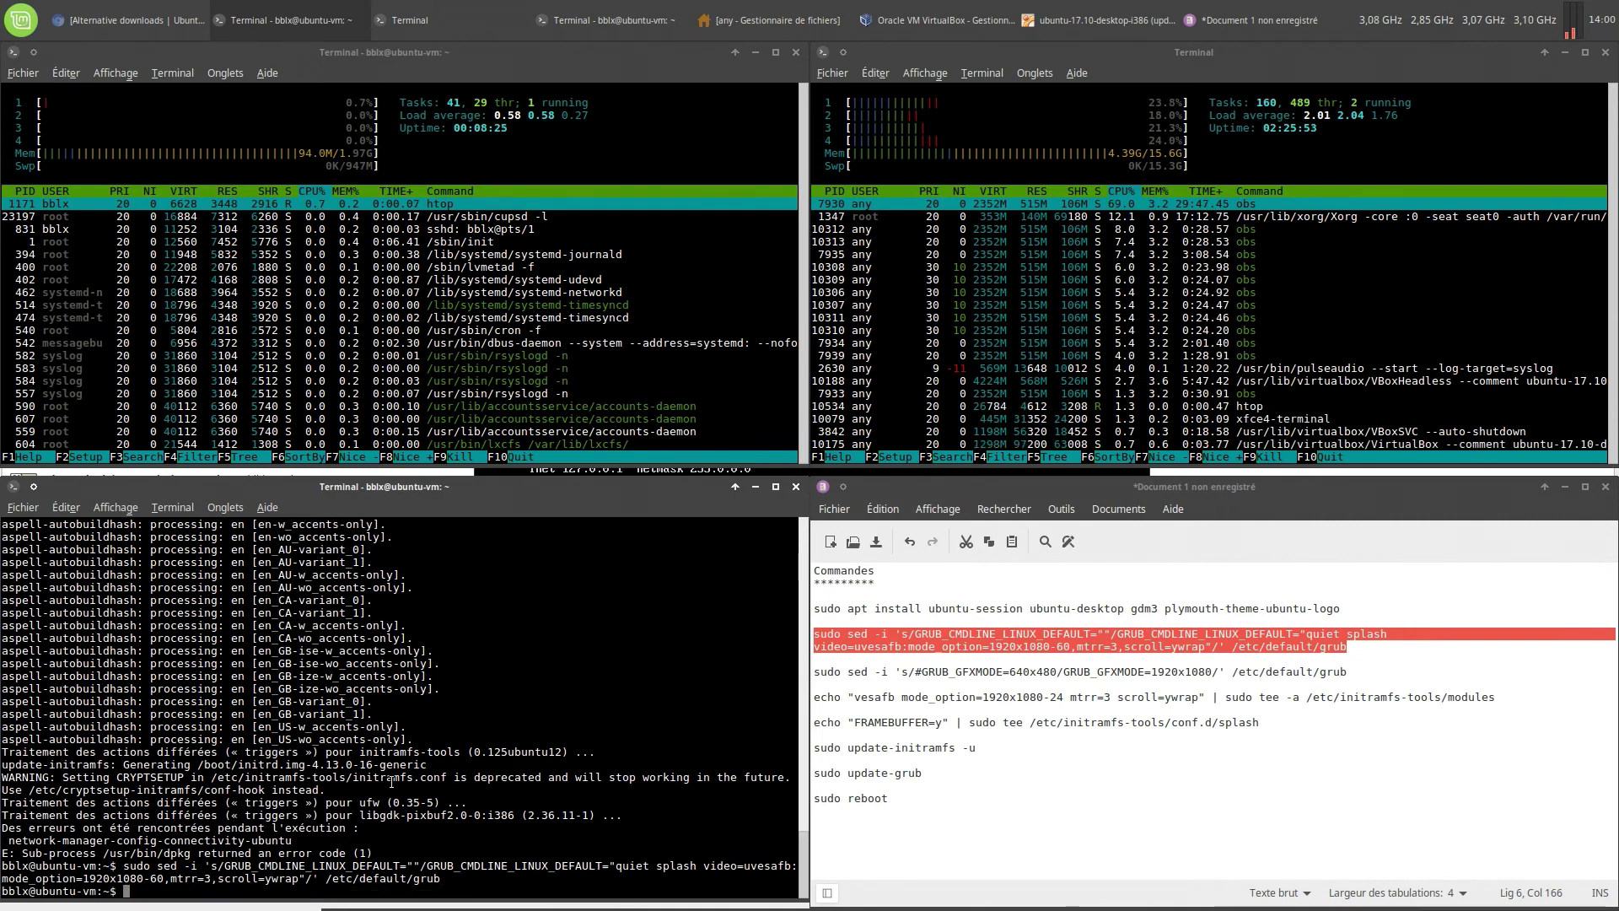
Run the sed command that sets GRUB_GFXMODE for the 1920x1080 framebuffer
triple_click(822, 674)
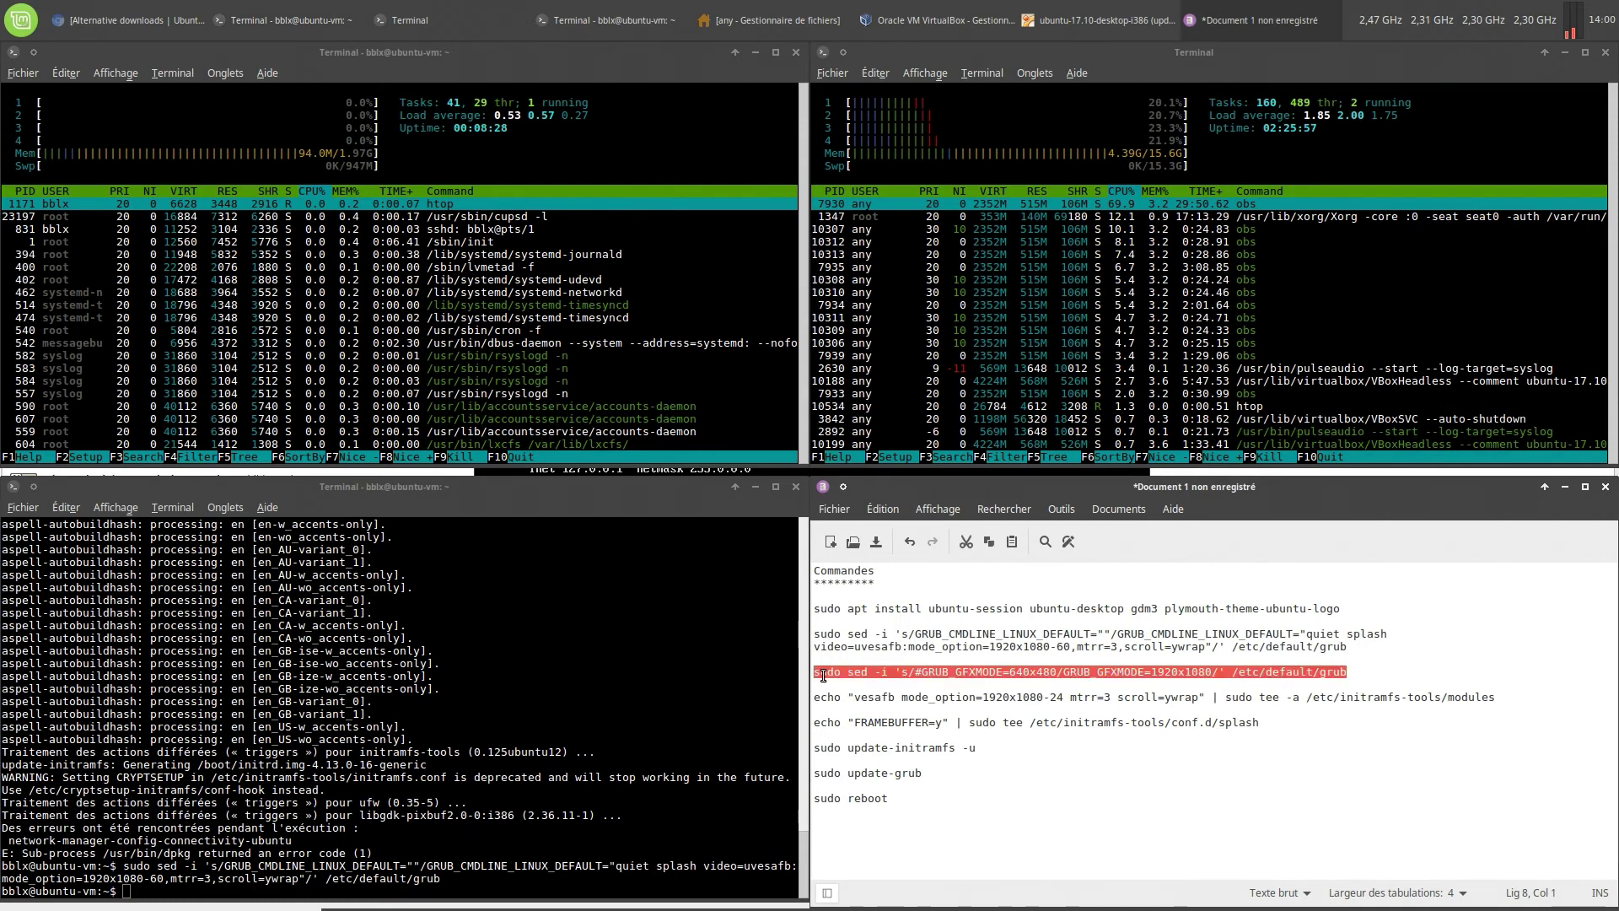
right_click(821, 674)
left_click(893, 766)
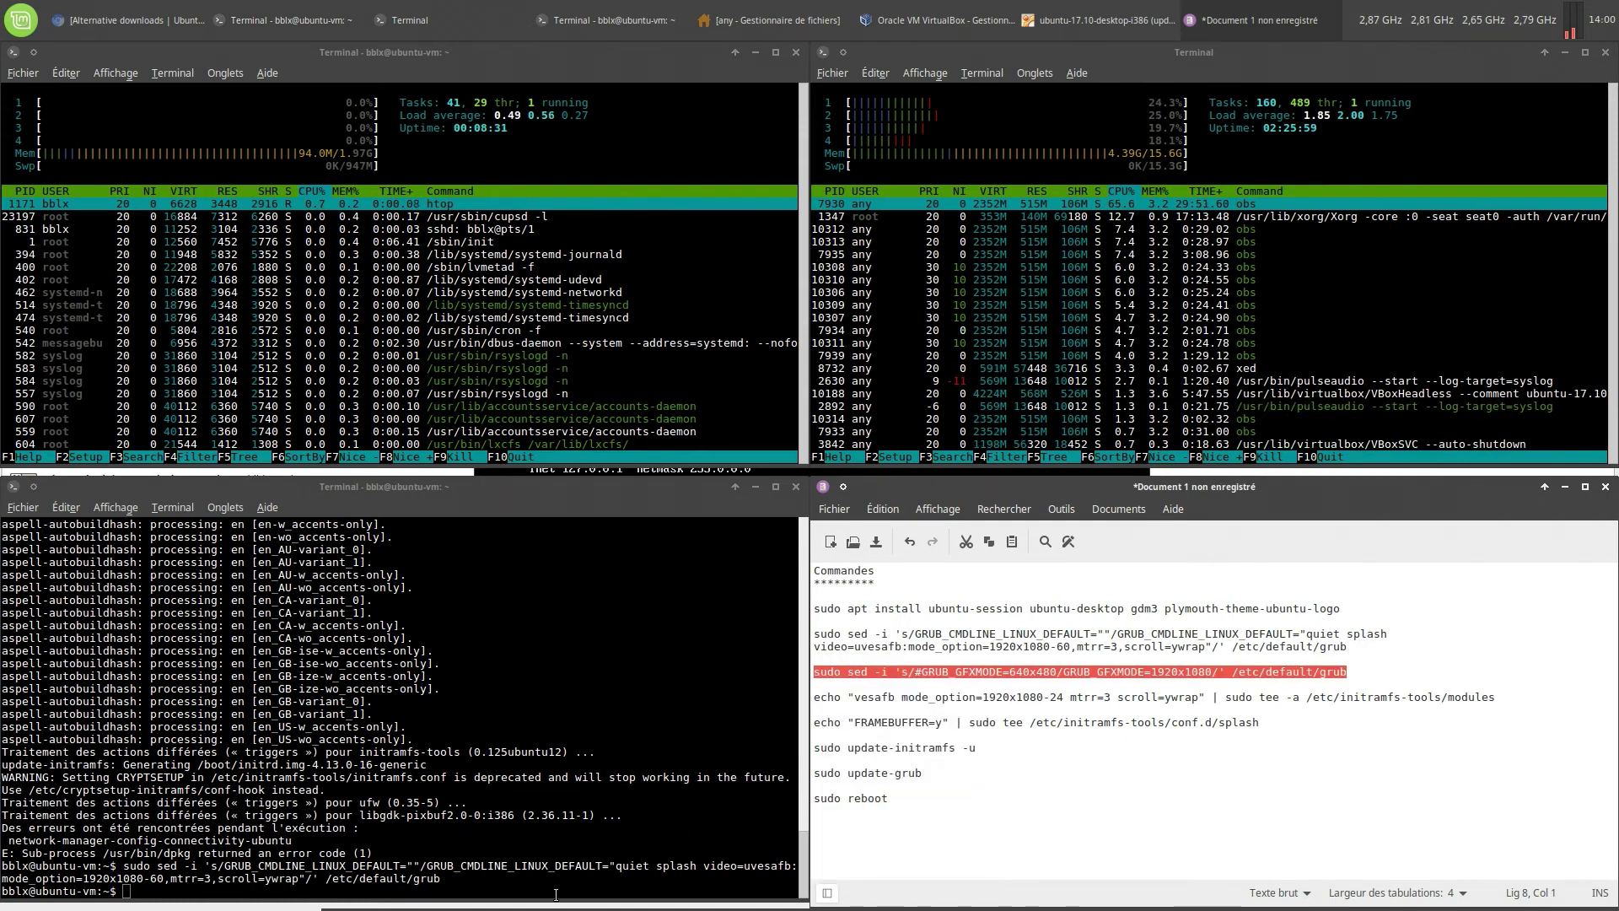
right_click(563, 733)
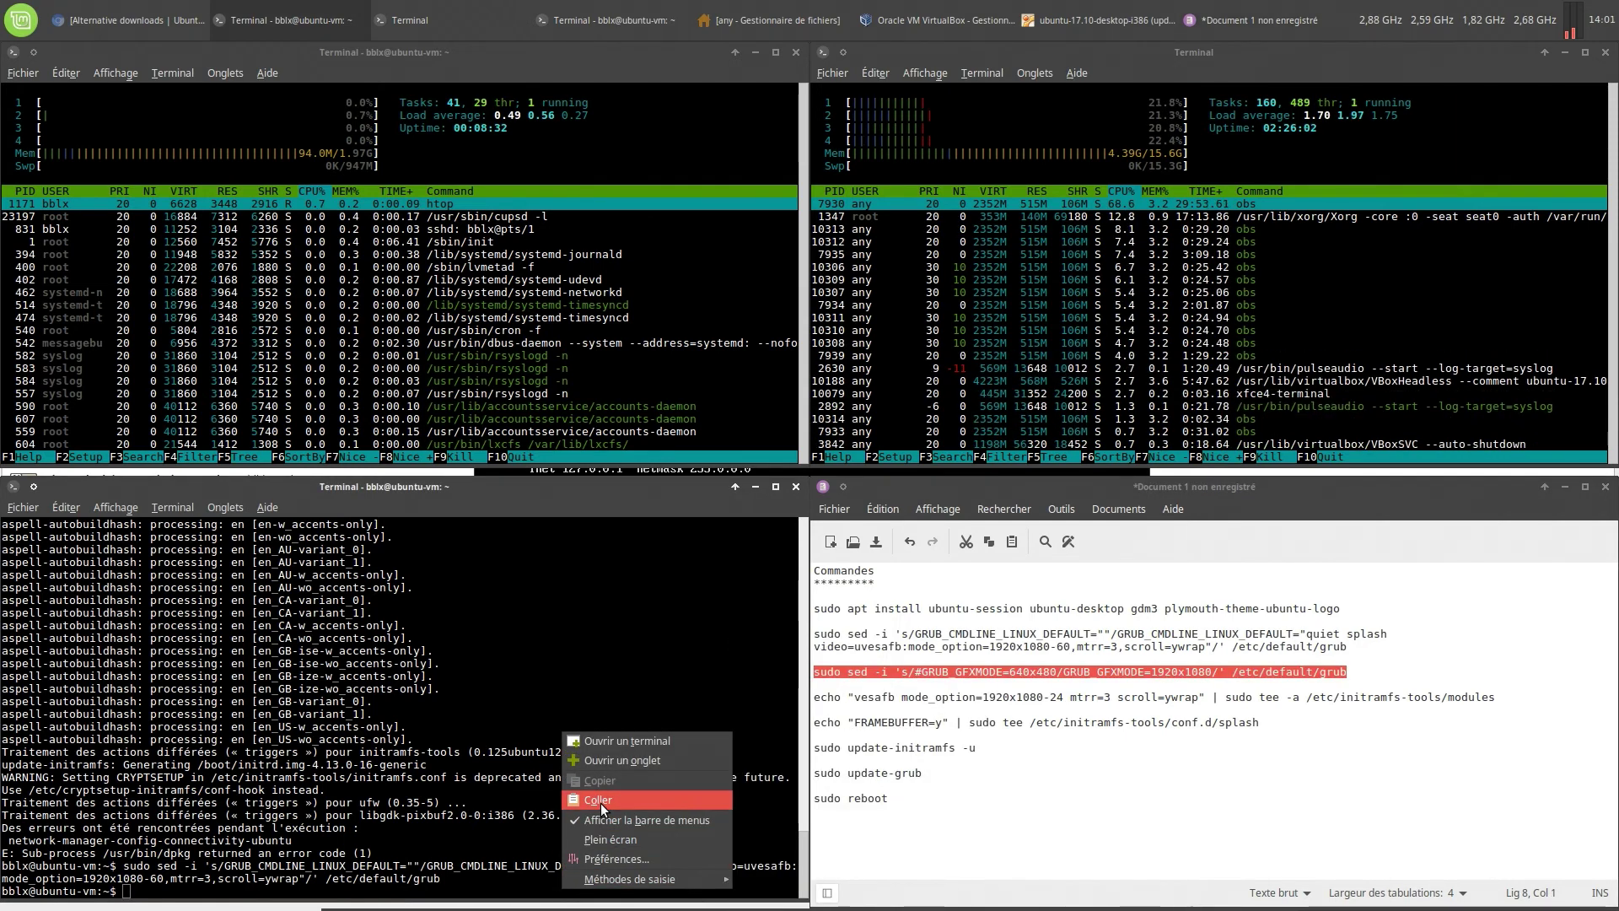
left_click(600, 801)
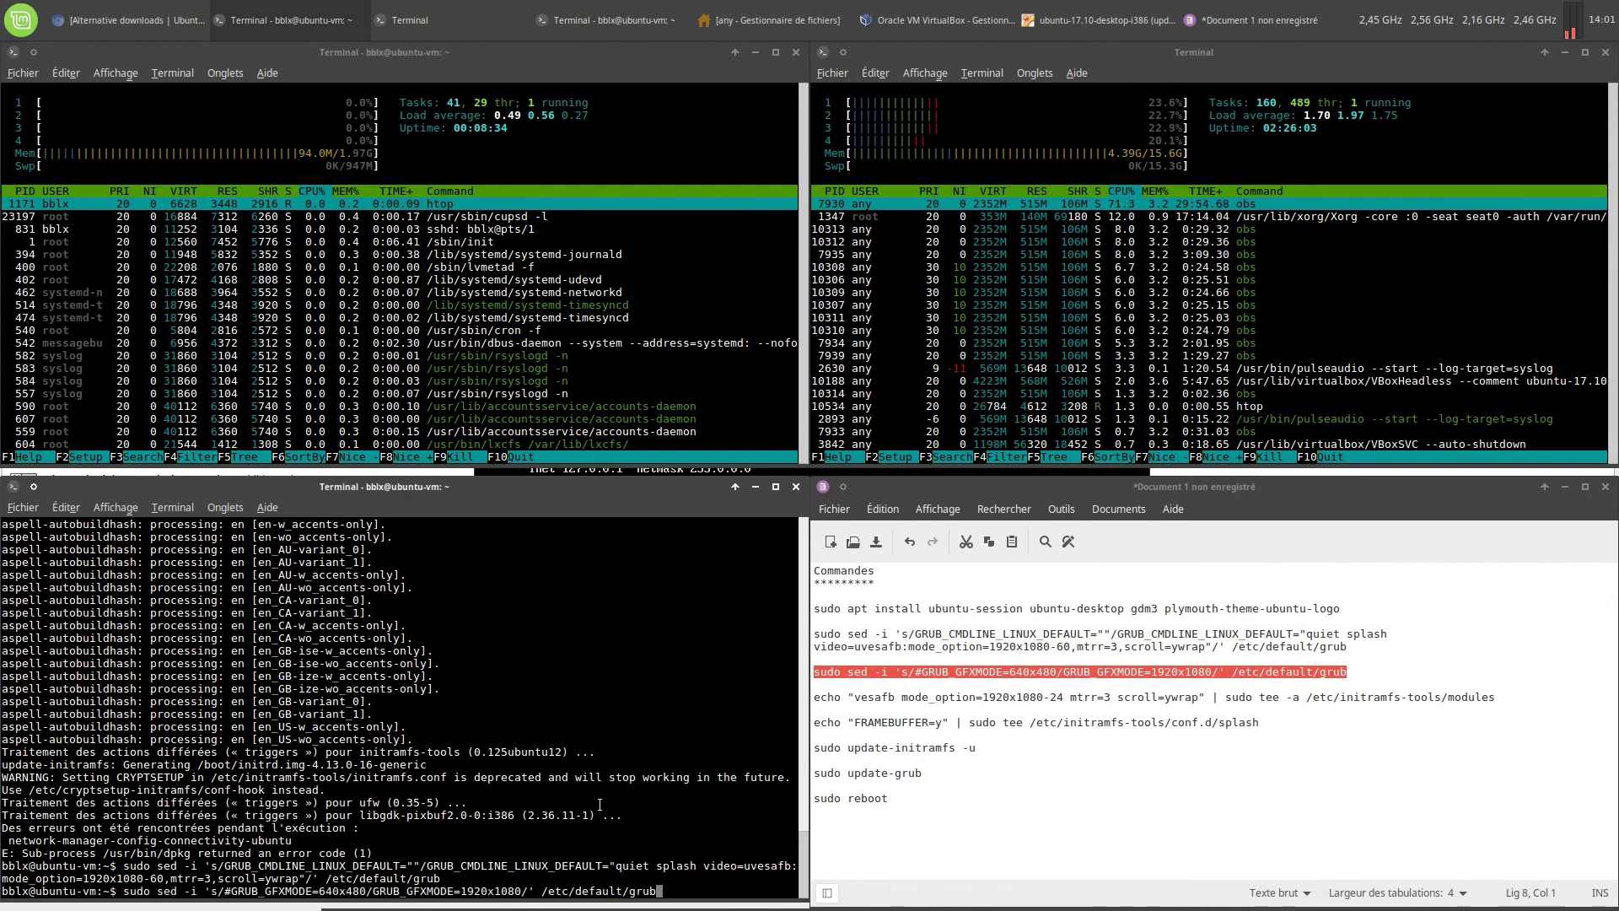
key("Return")
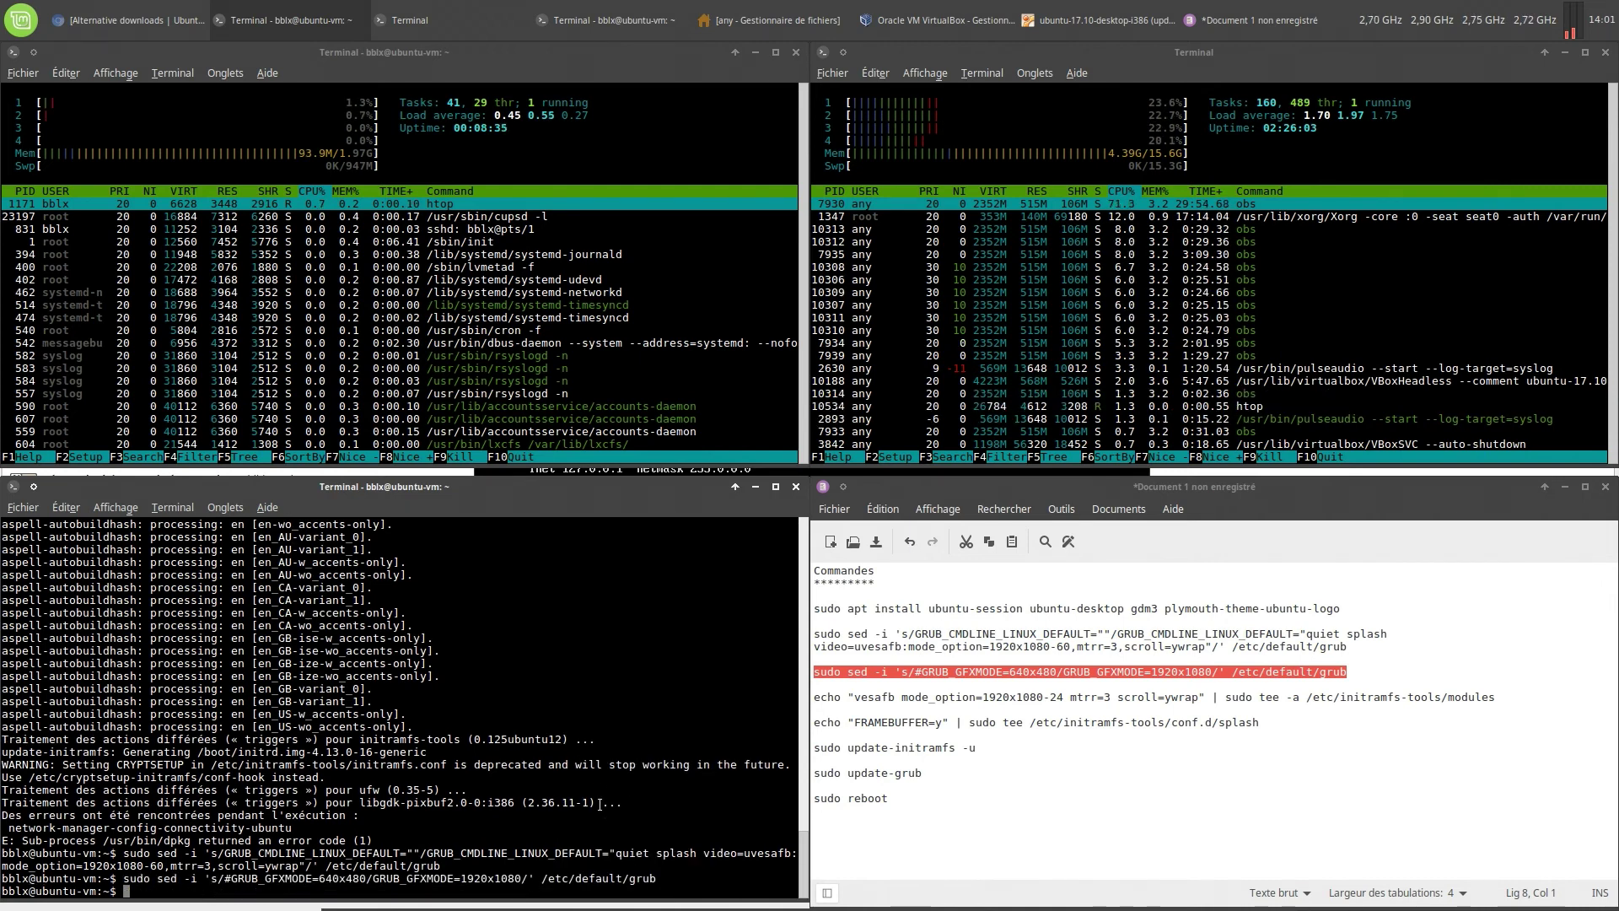
Add vesafb to the initramfs modules with the echo command
triple_click(827, 700)
right_click(825, 700)
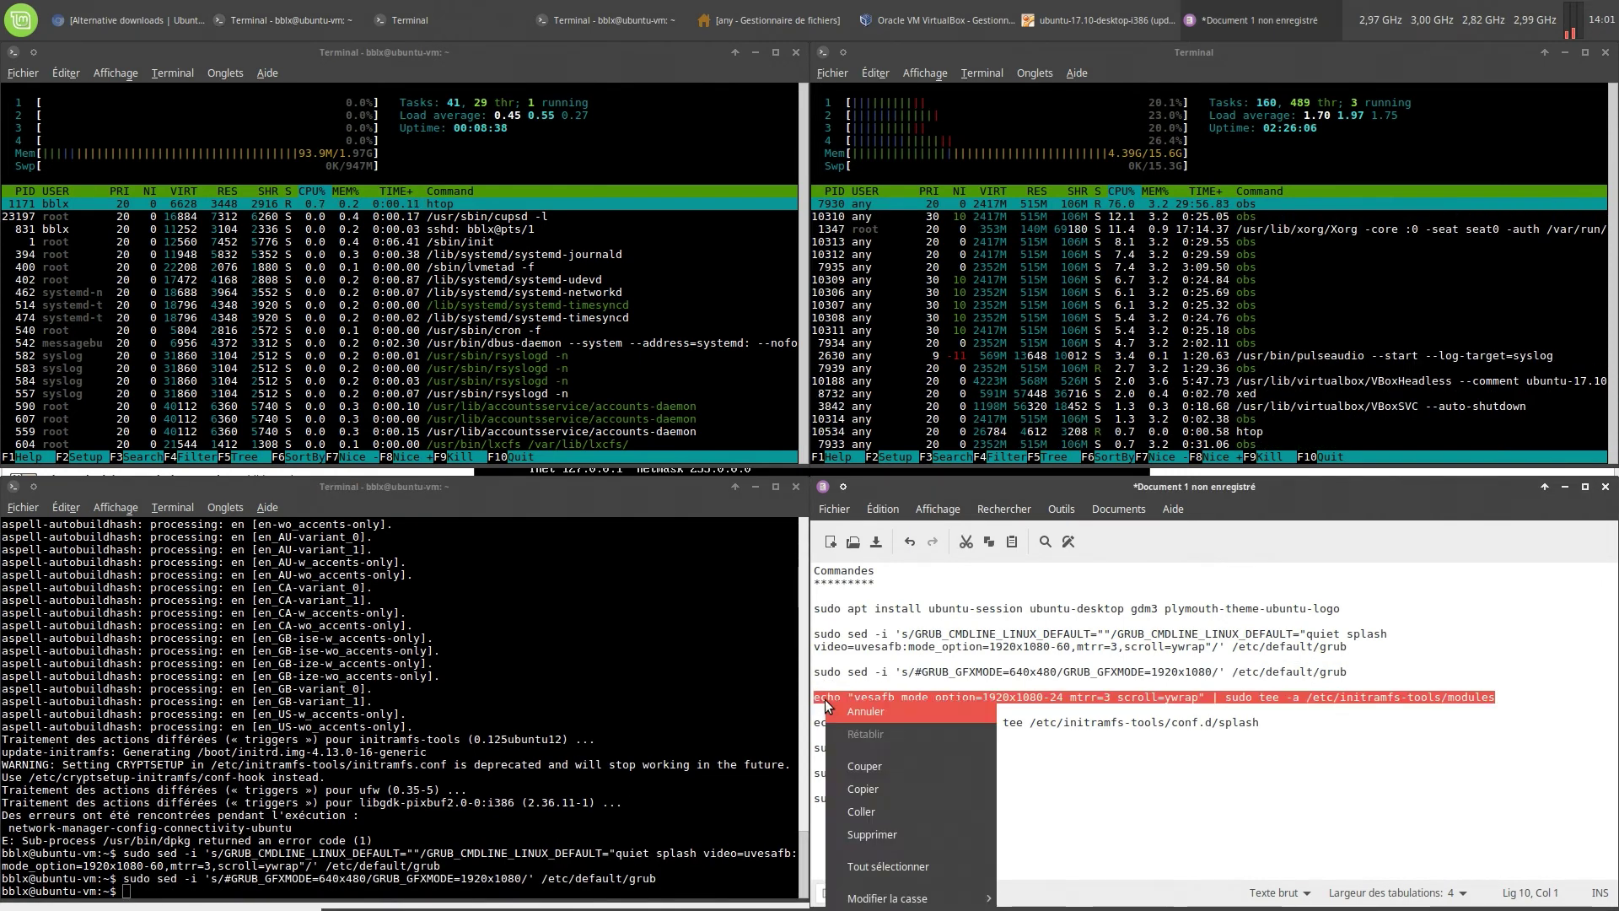
left_click(872, 789)
right_click(633, 889)
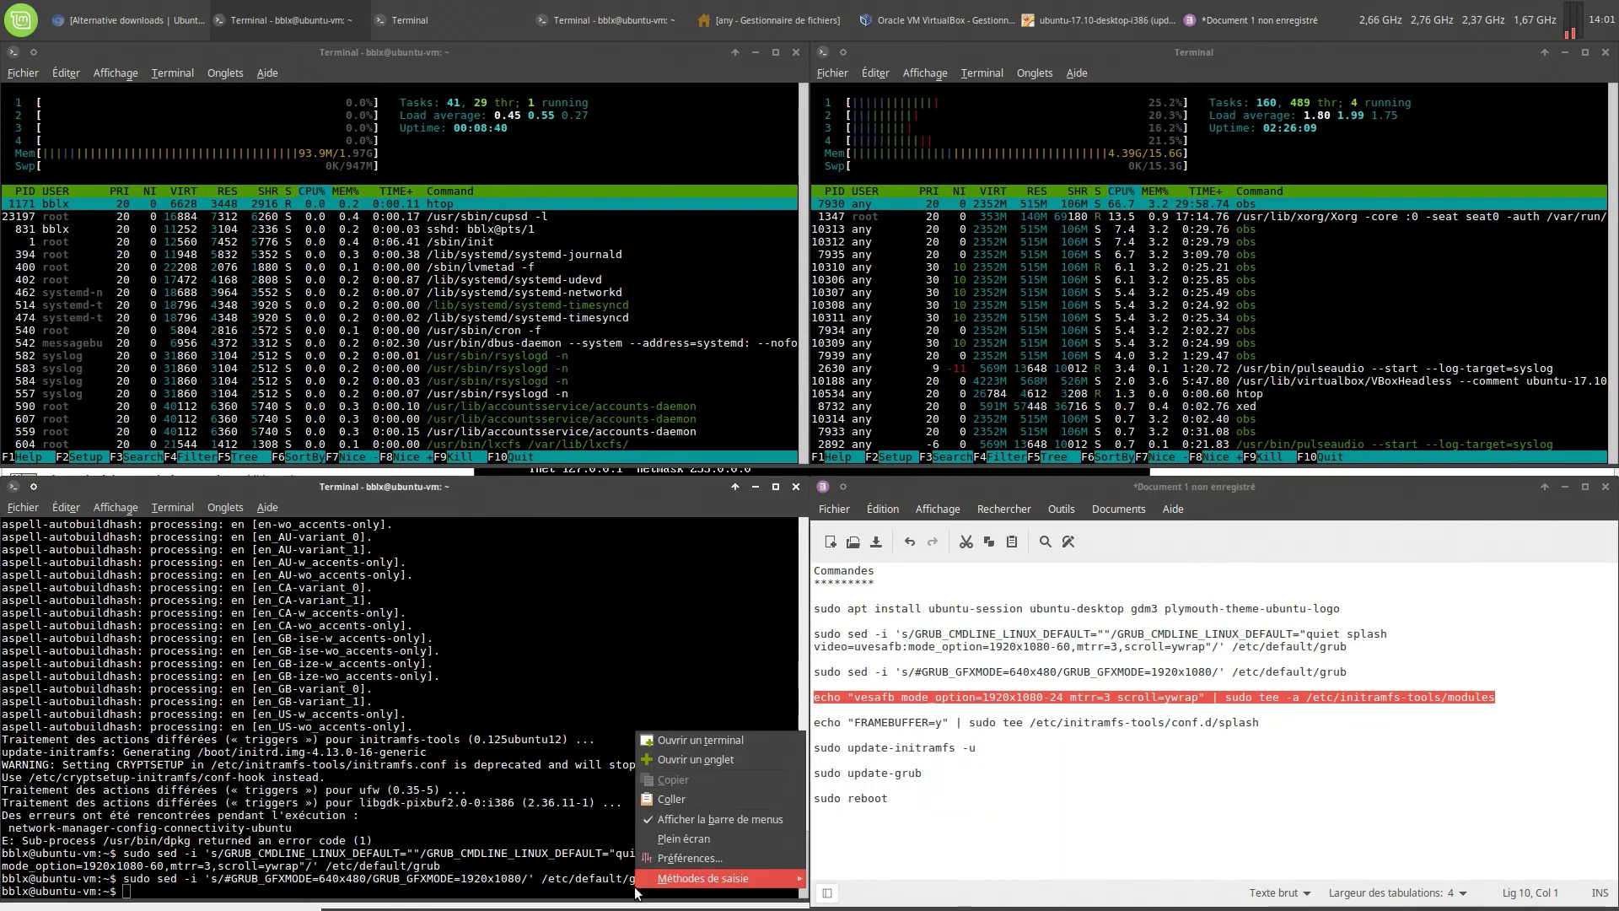
left_click(662, 801)
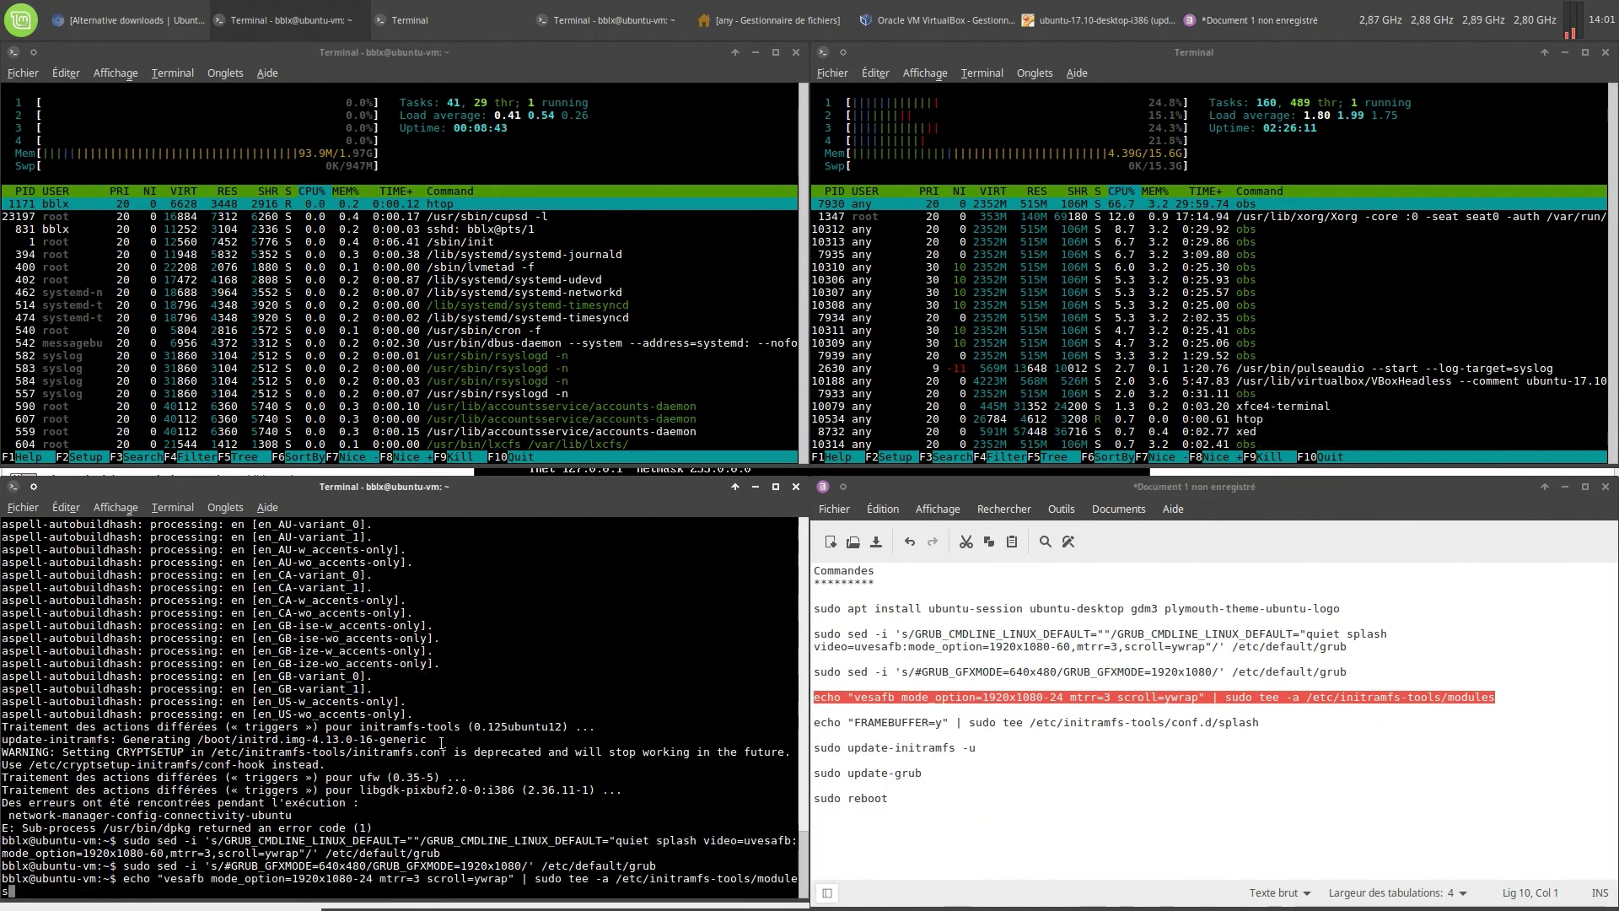
key("Return")
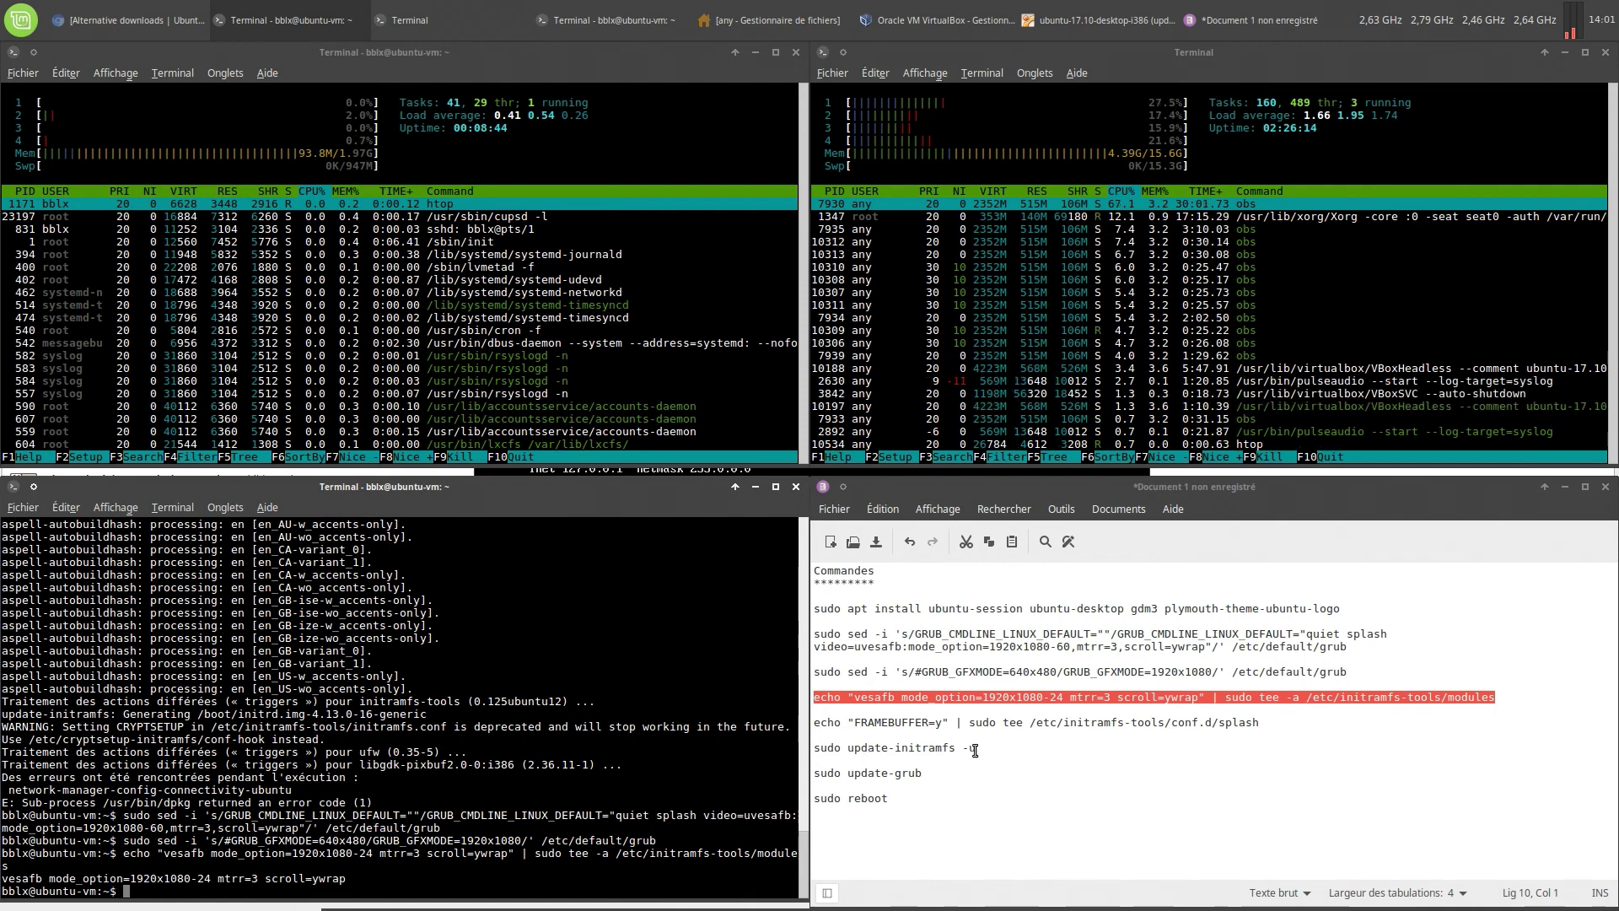
Enable FRAMEBUFFER=y for the initramfs splash with the echo command
triple_click(980, 723)
right_click(978, 721)
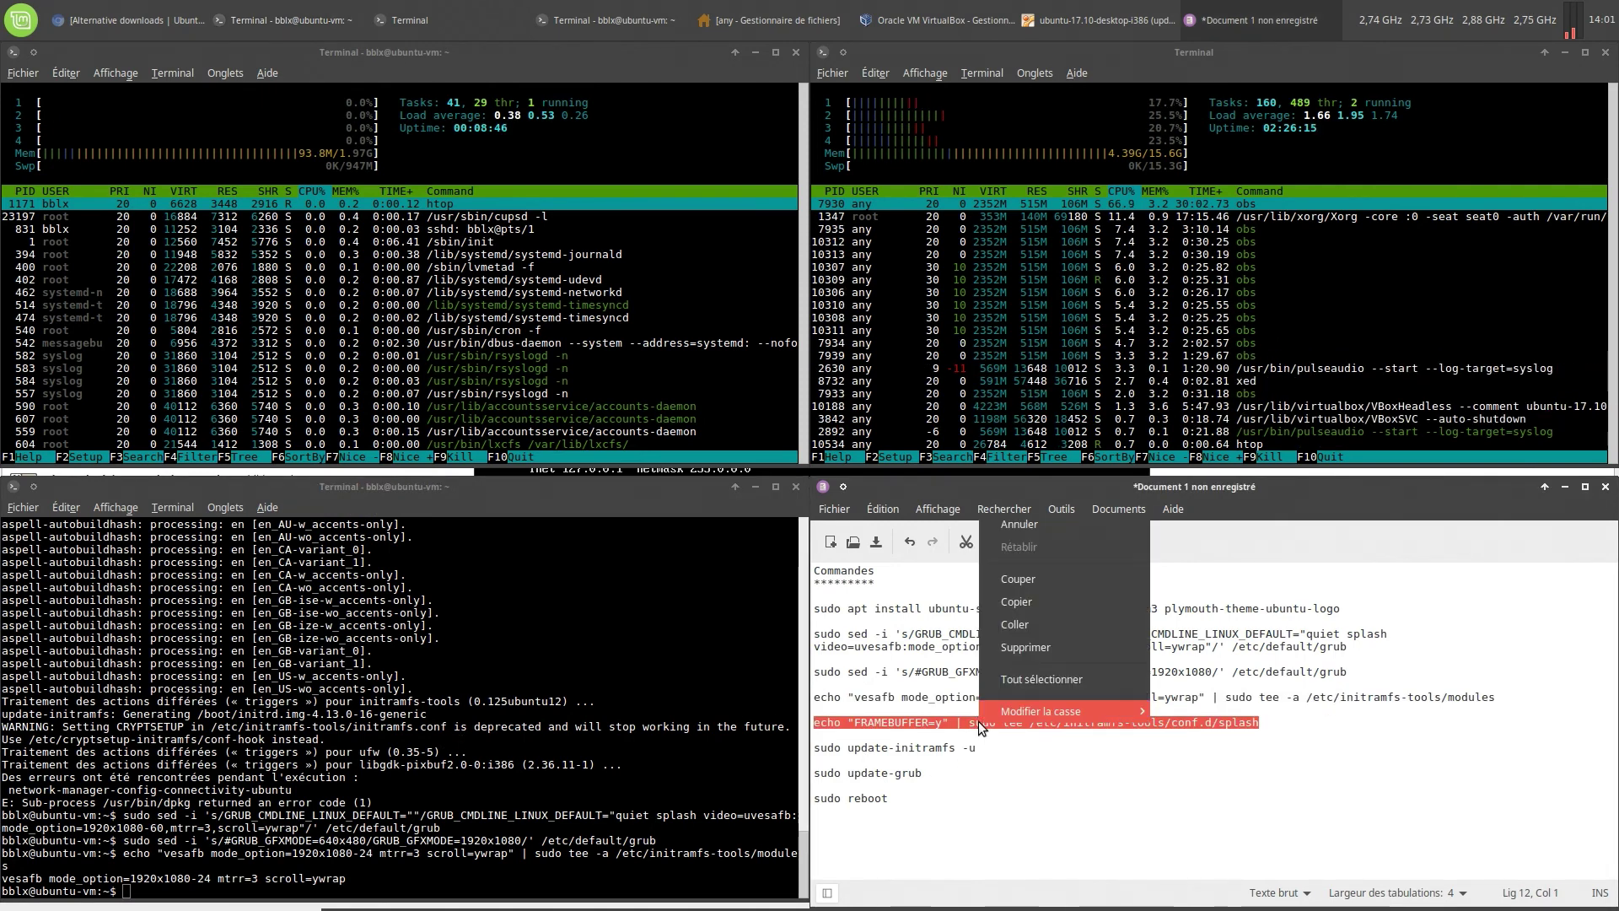
left_click(997, 601)
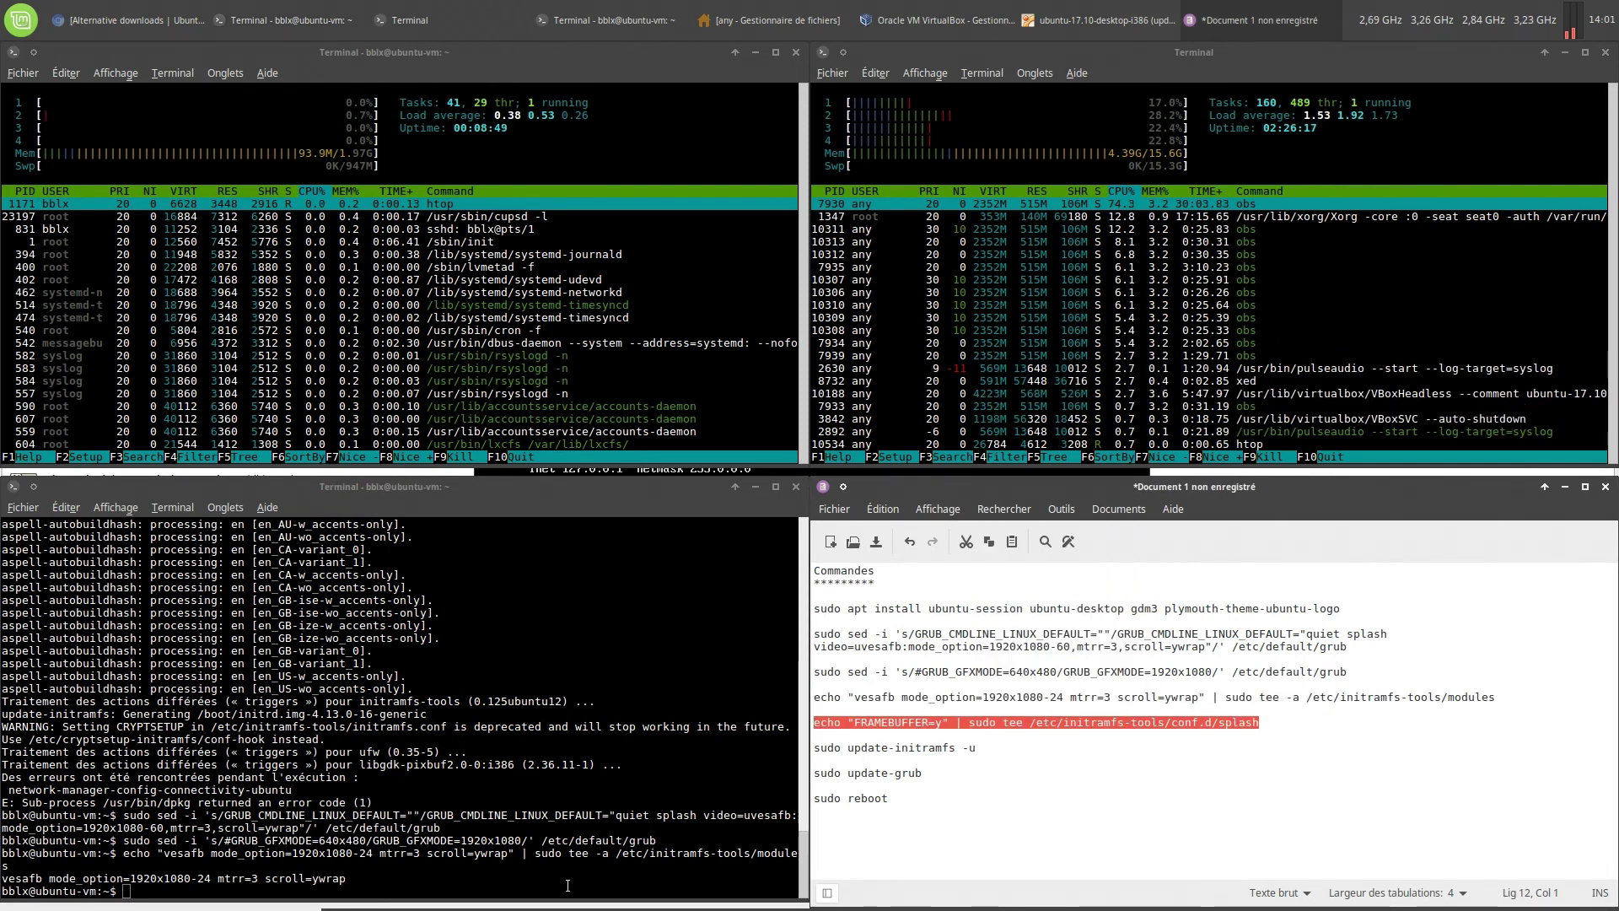
right_click(569, 730)
left_click(602, 795)
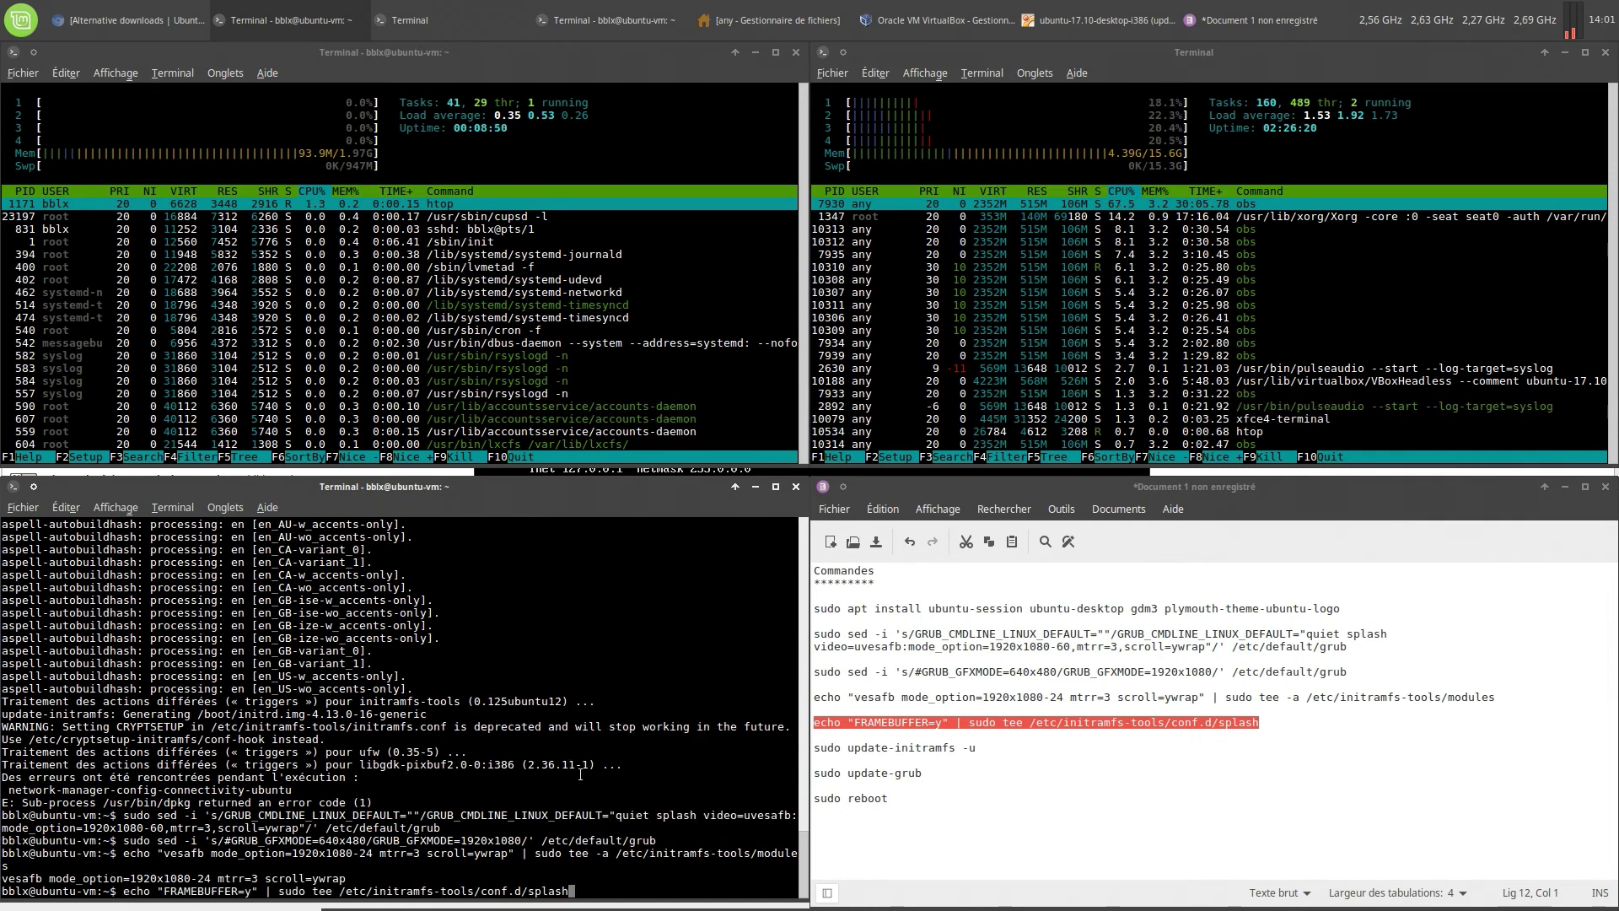
key("Return")
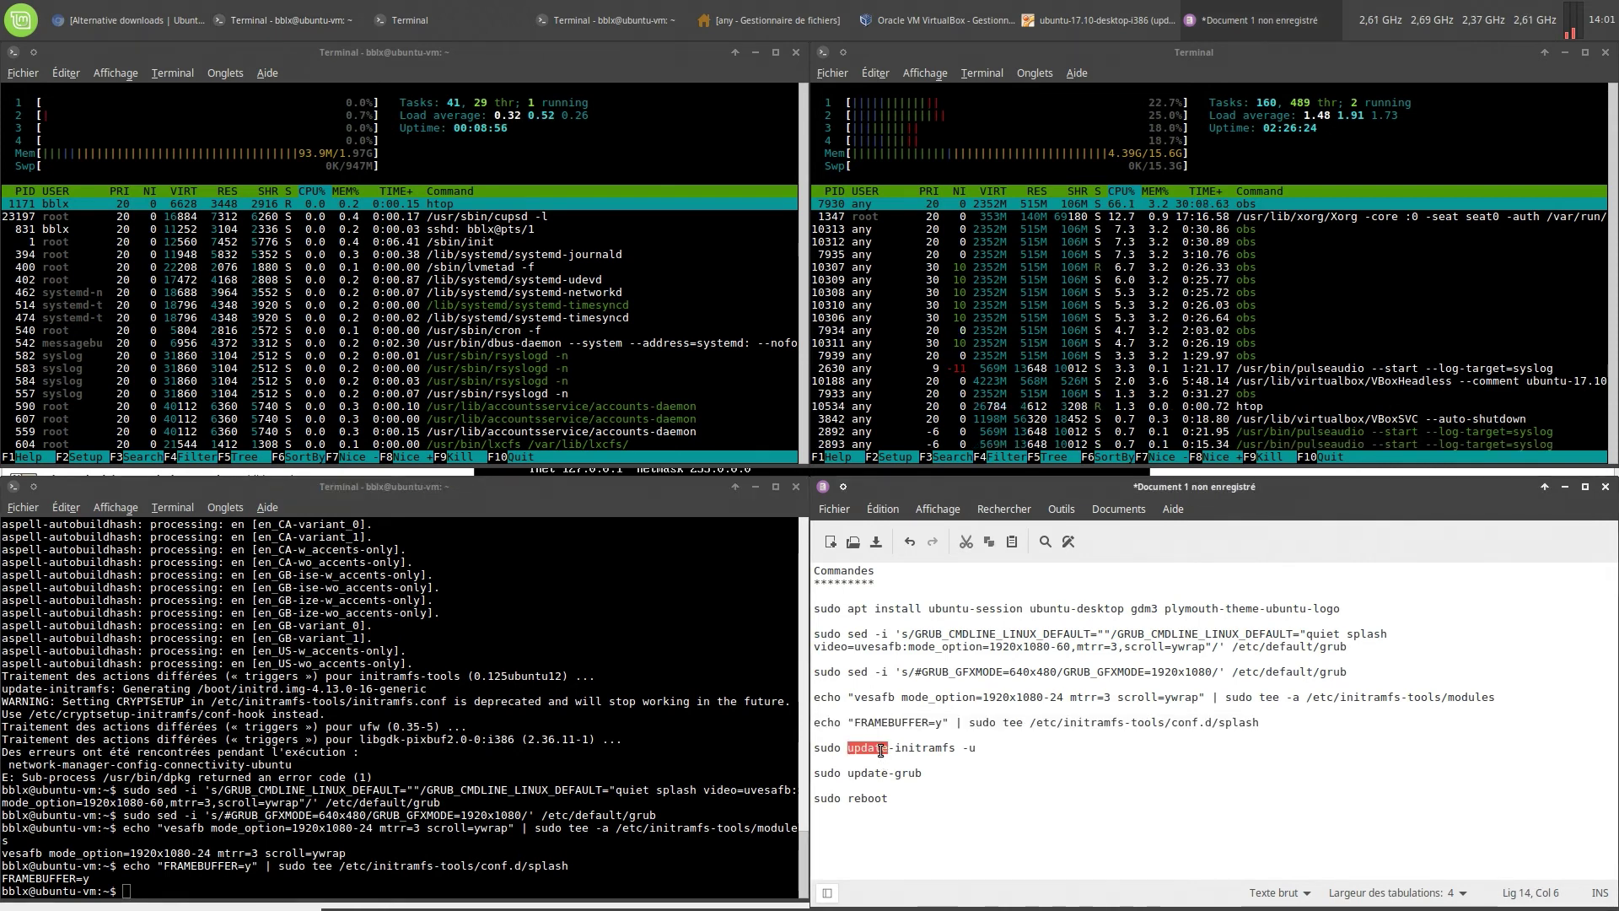
Rebuild the initramfs image with sudo update-initramfs -u
triple_click(881, 750)
right_click(878, 747)
left_click(916, 629)
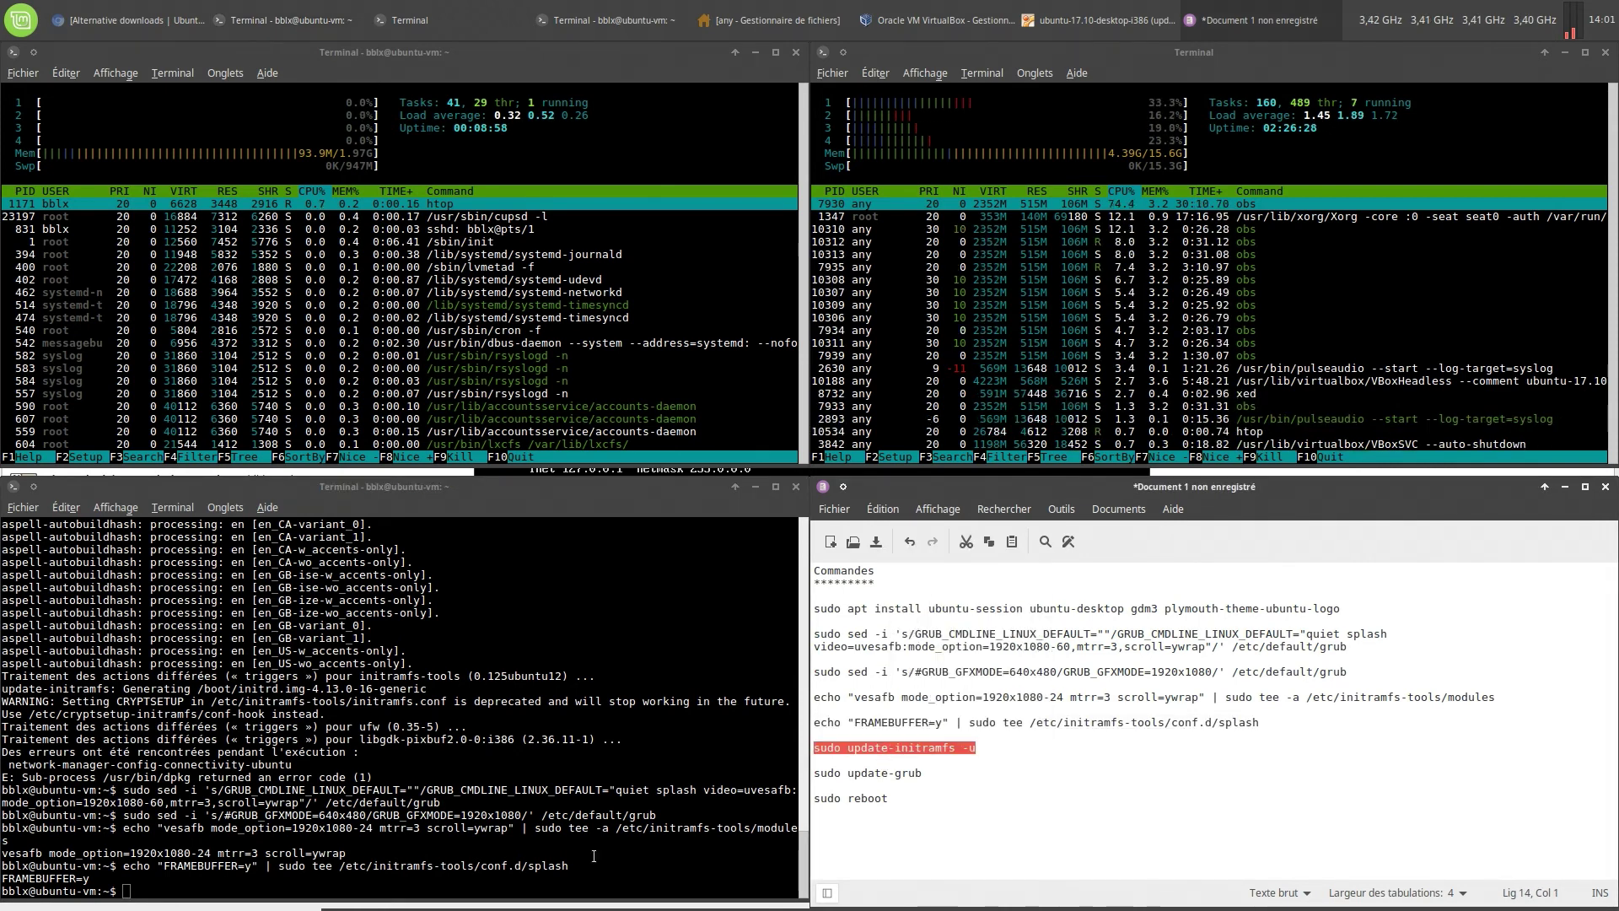
right_click(586, 882)
left_click(601, 791)
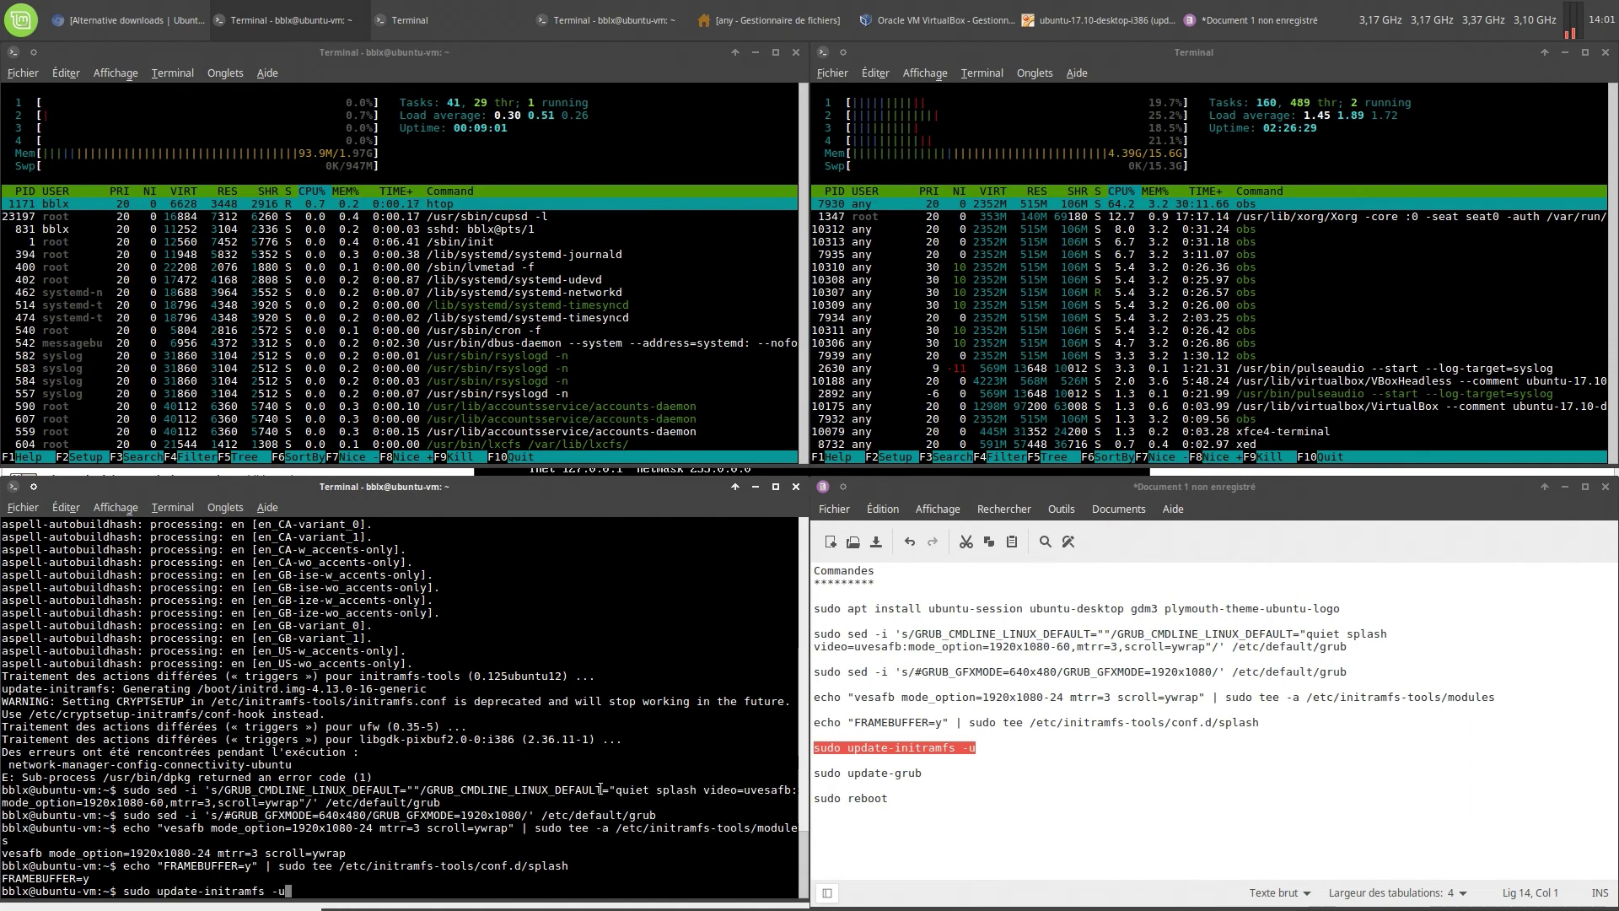
key("Return")
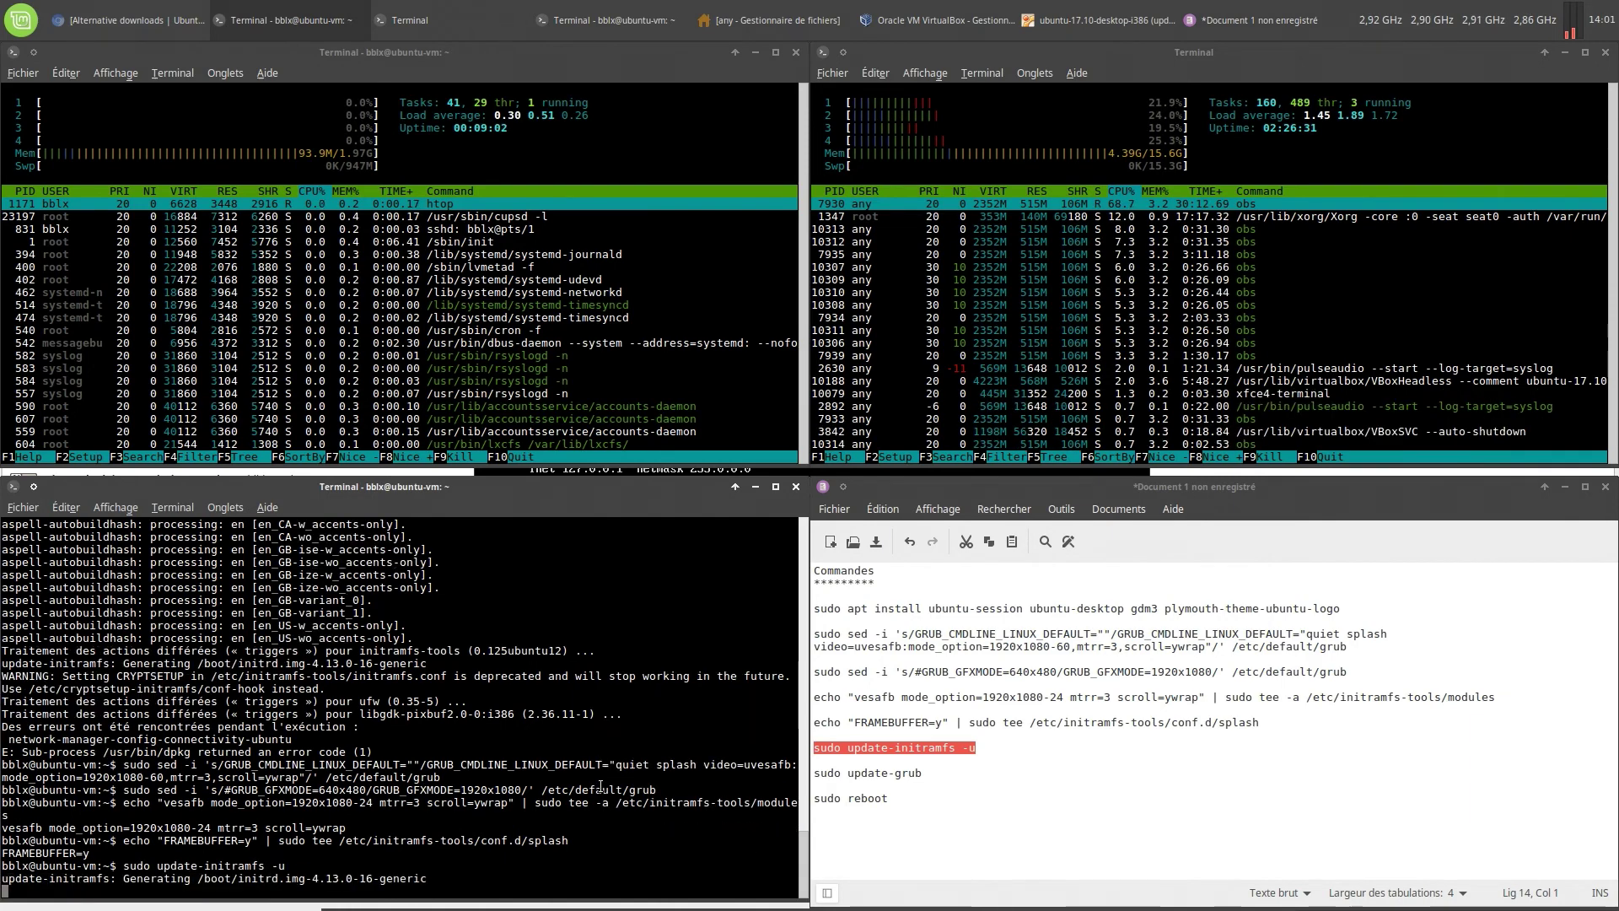
Regenerate the GRUB configuration with sudo update-grub
triple_click(874, 773)
right_click(874, 773)
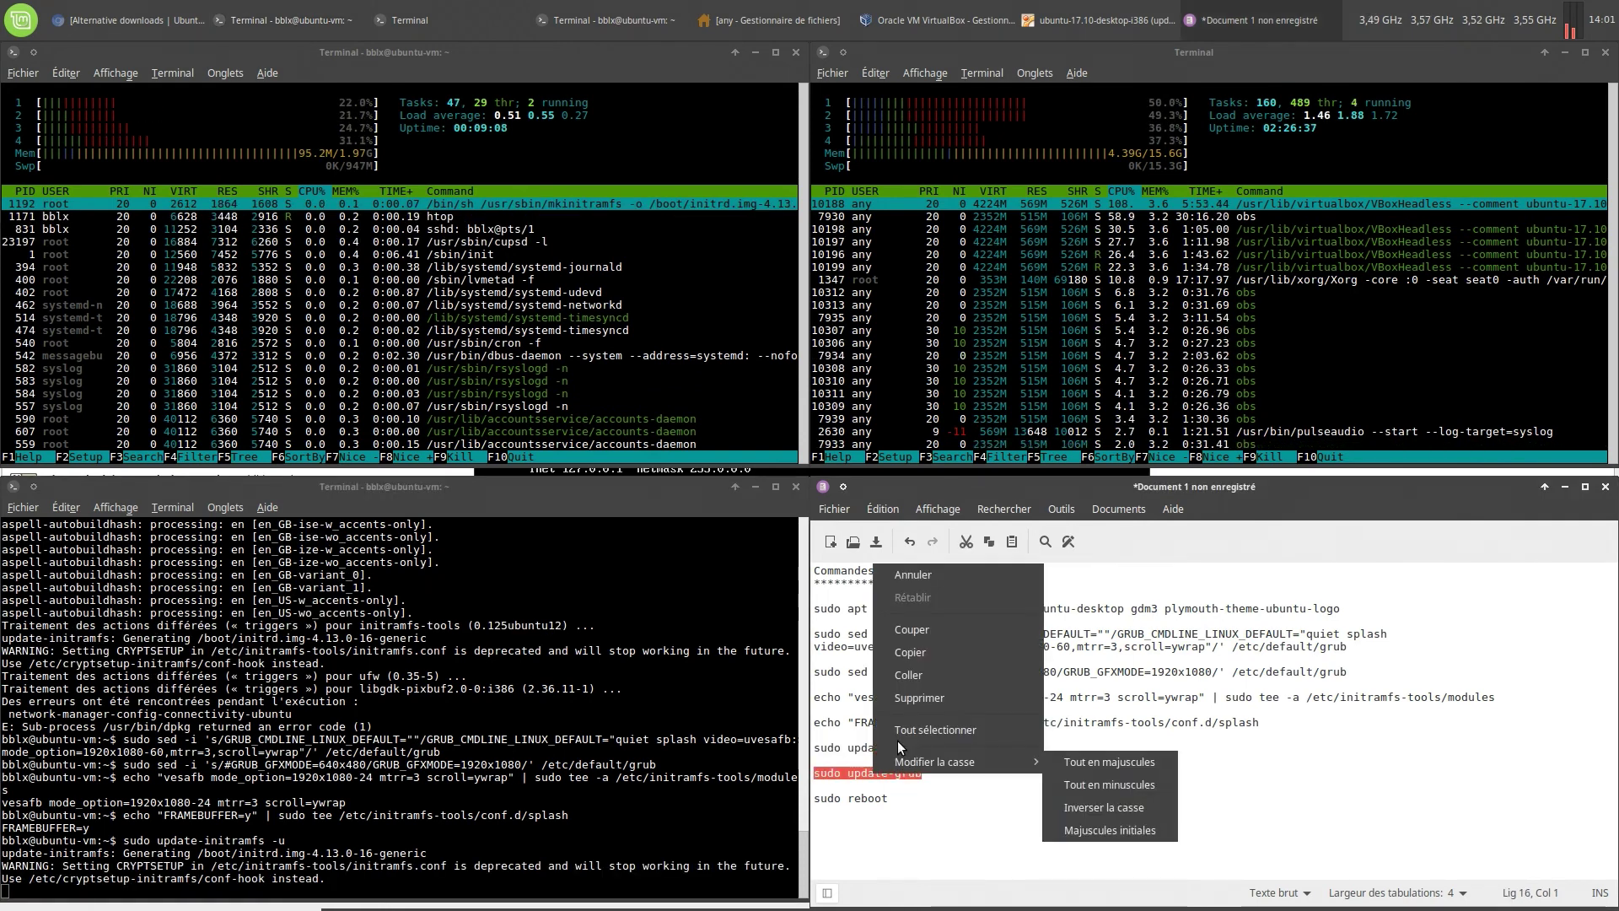
left_click(909, 653)
left_click(459, 882)
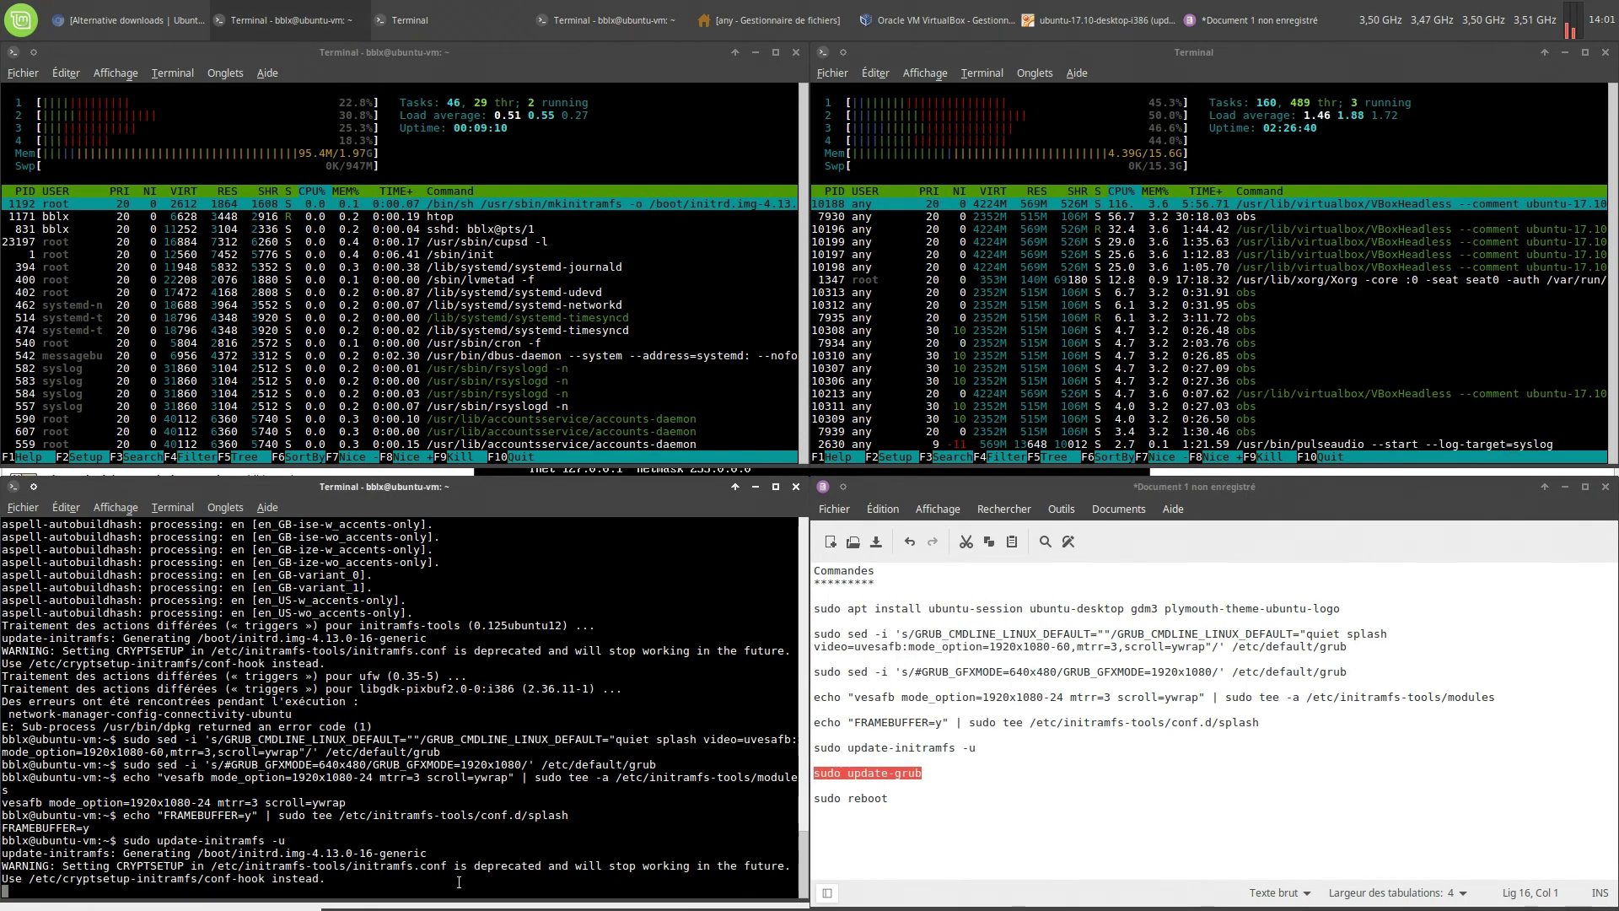
right_click(459, 882)
left_click(503, 785)
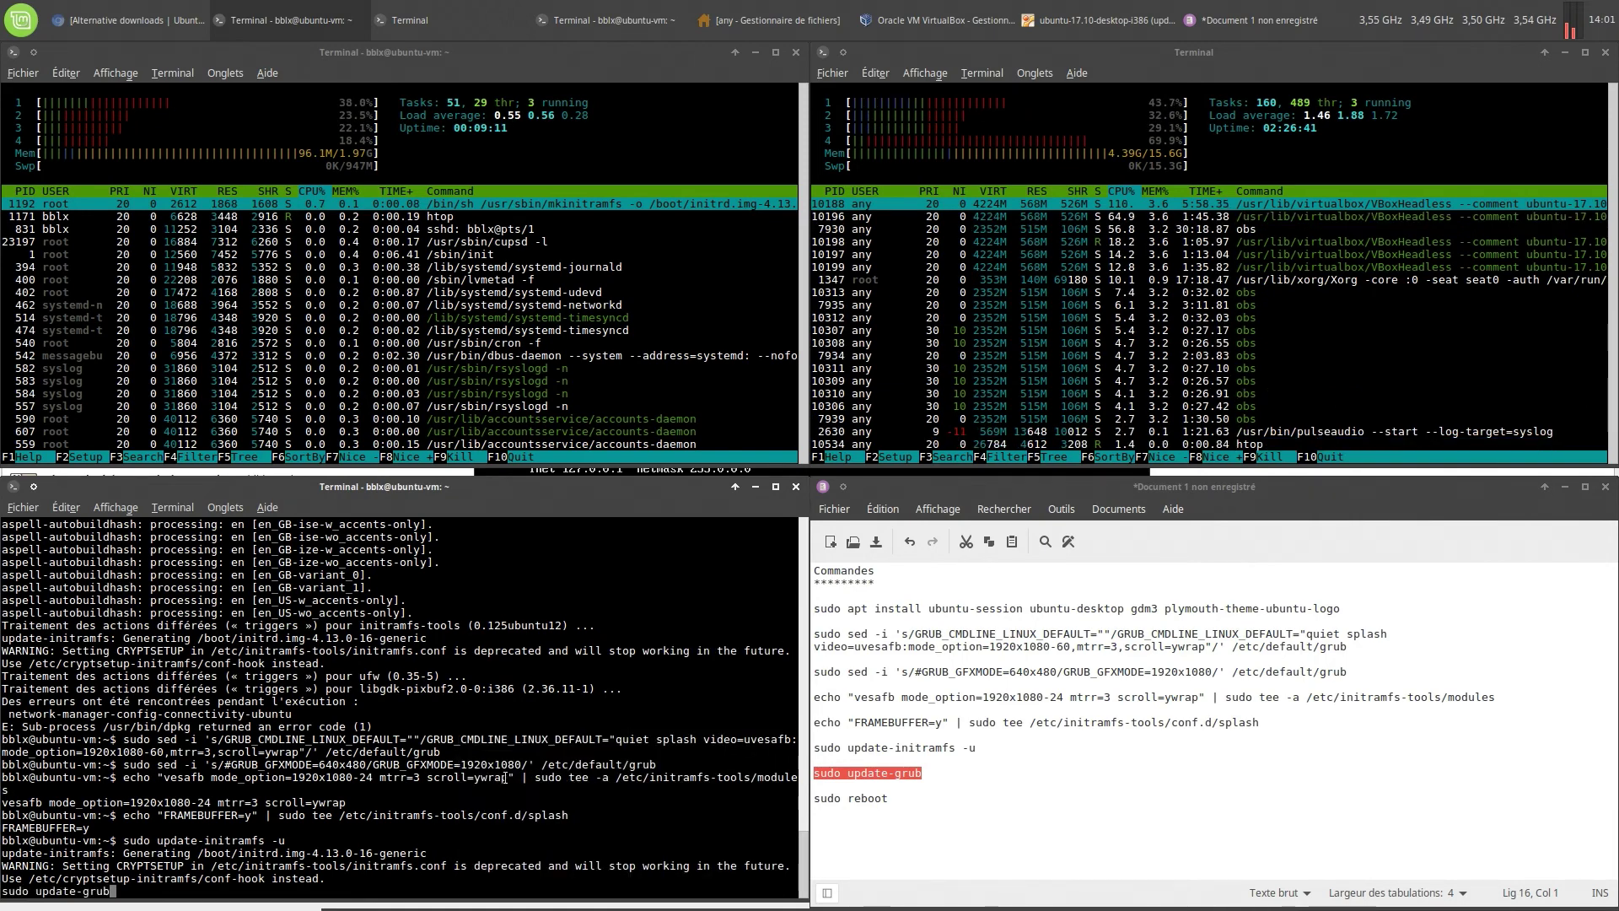
key("Return")
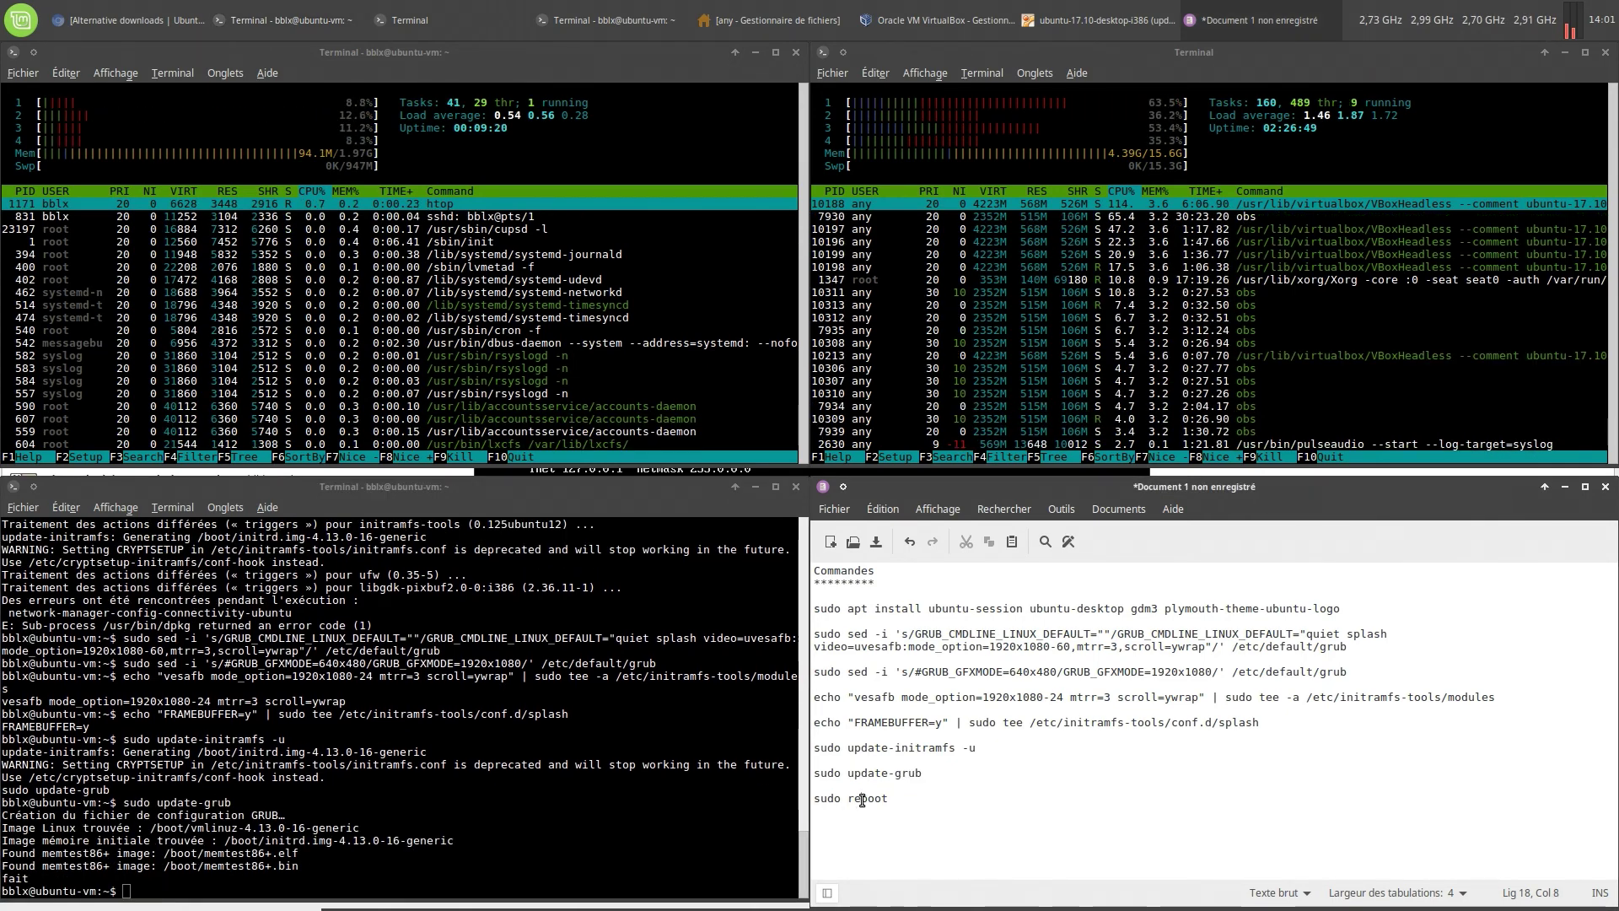
Reboot the VM with sudo reboot
triple_click(862, 798)
right_click(861, 798)
left_click(917, 680)
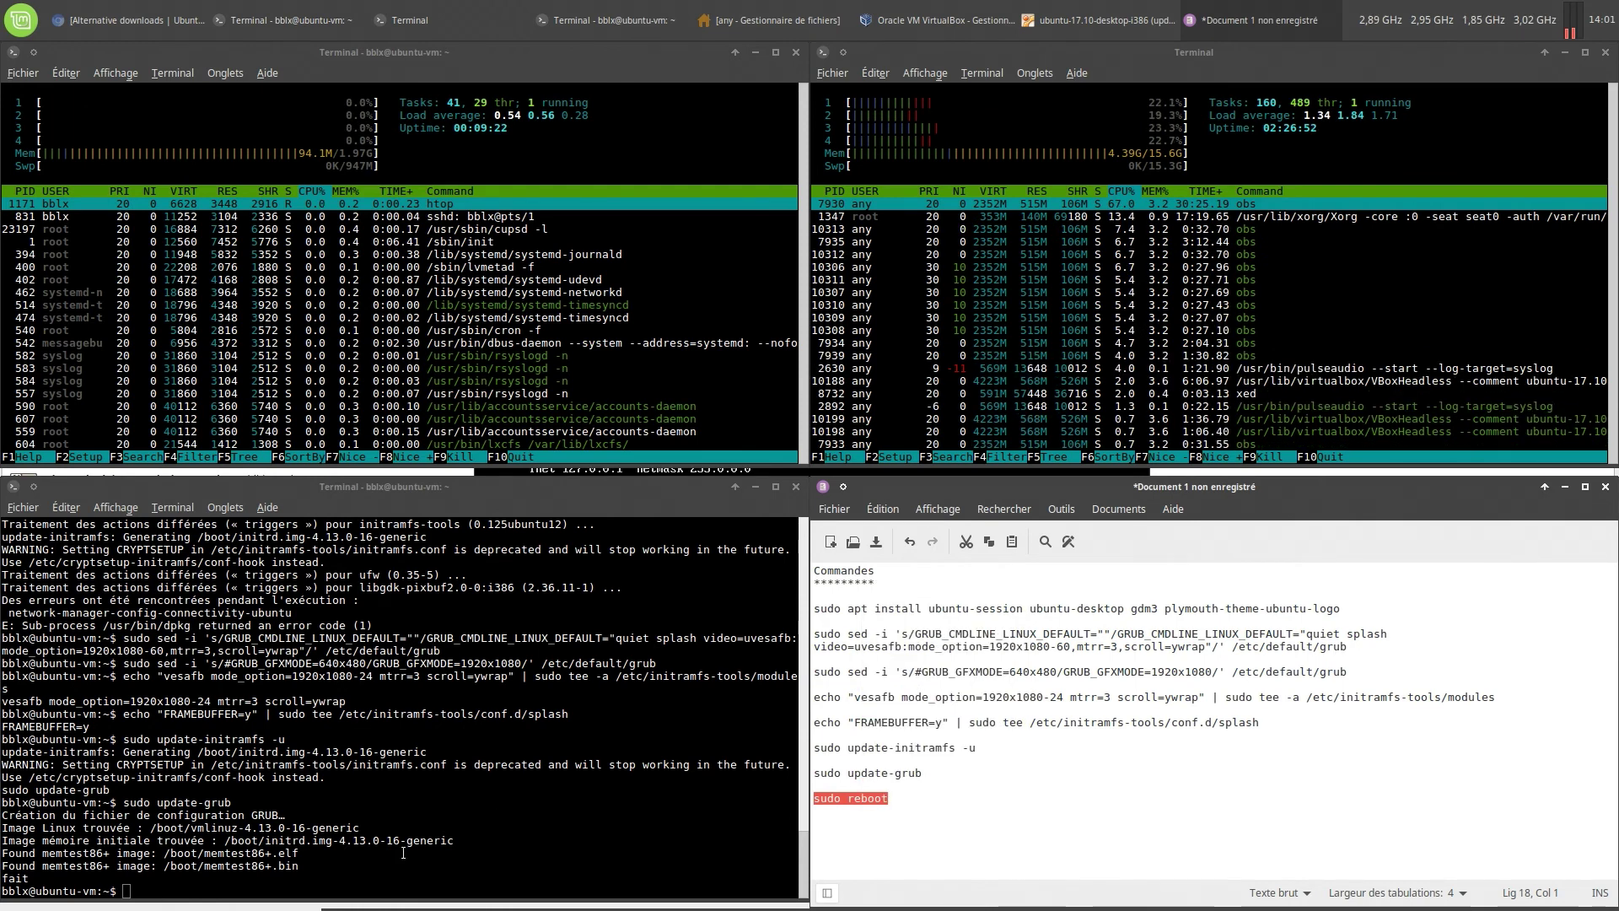
right_click(357, 881)
left_click(385, 791)
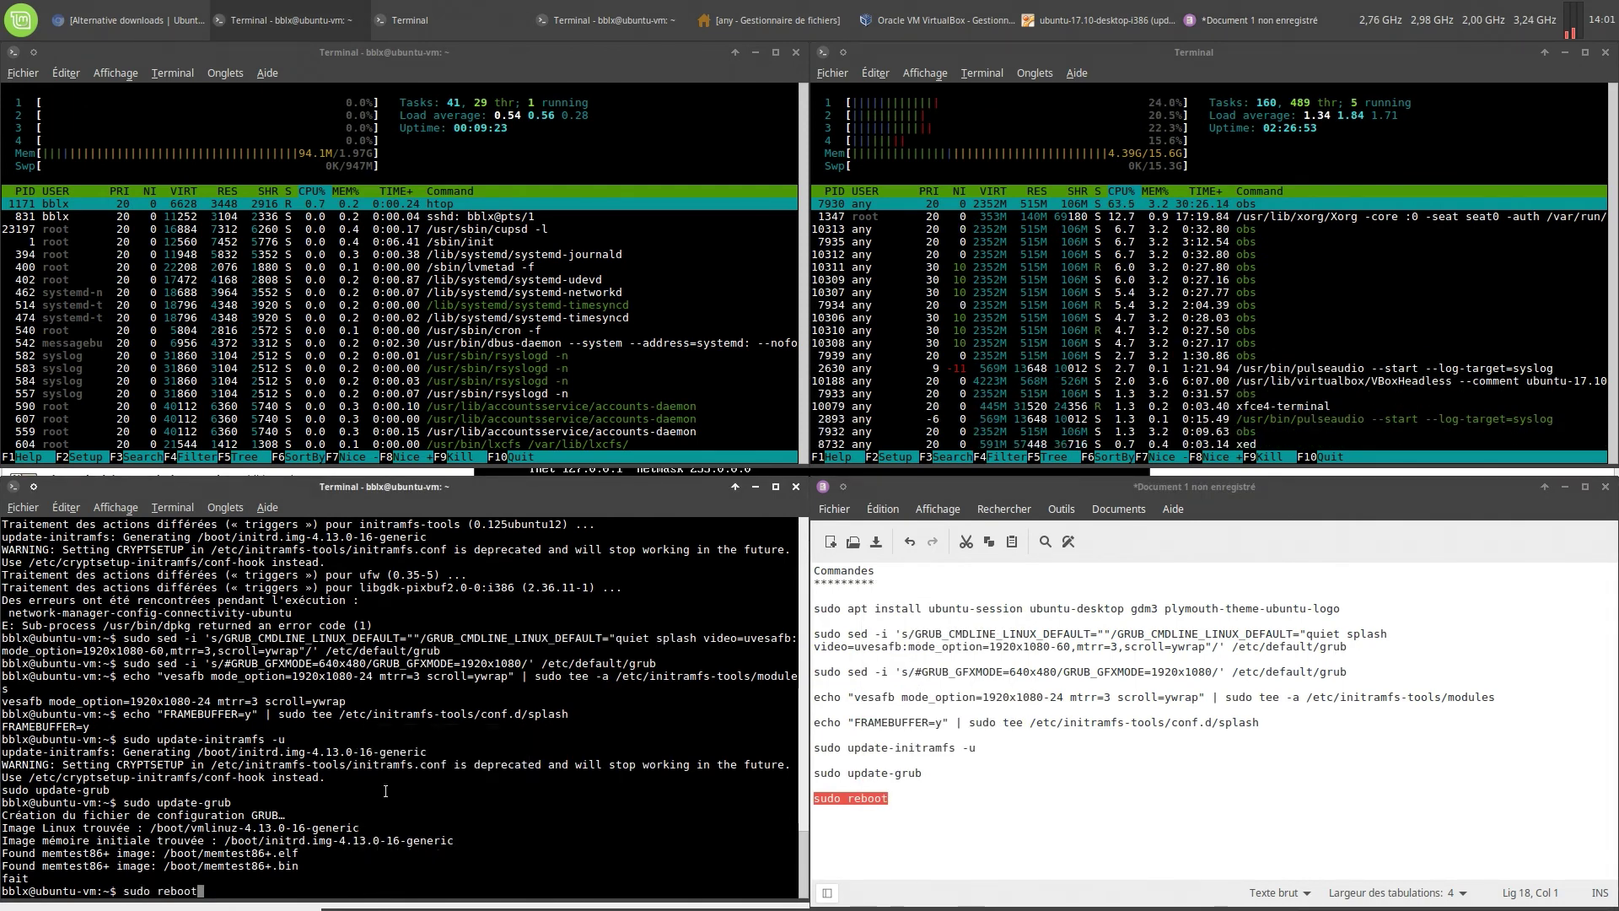
key("Return")
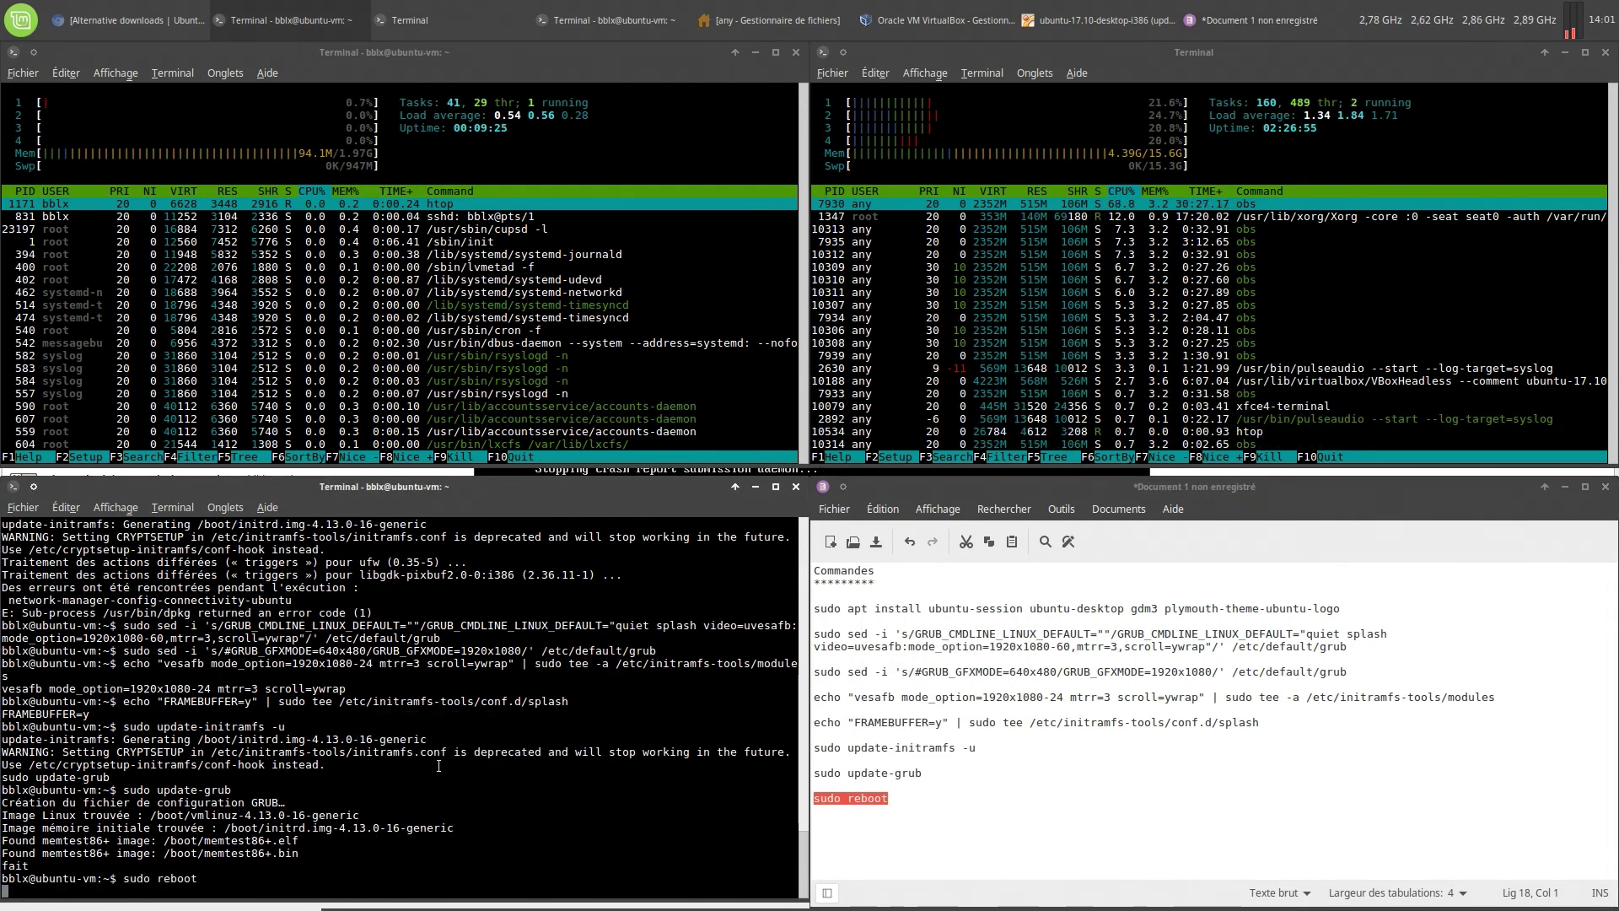
Power off the Ubuntu guest from the system menu on its GDM login screen
left_click(1136, 24)
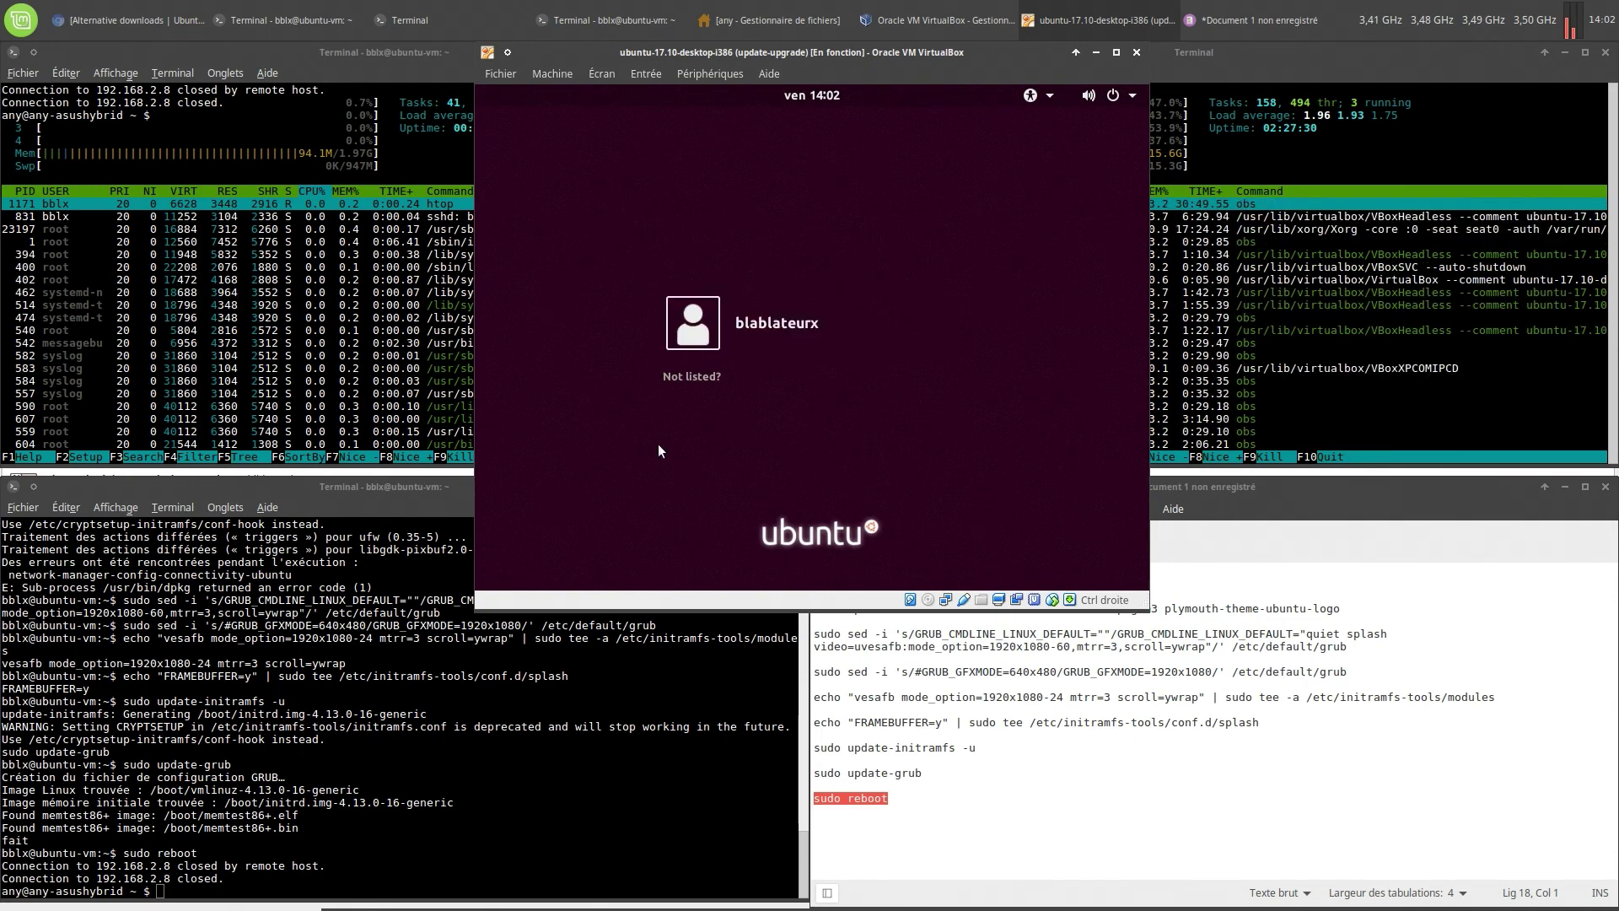
left_click(774, 322)
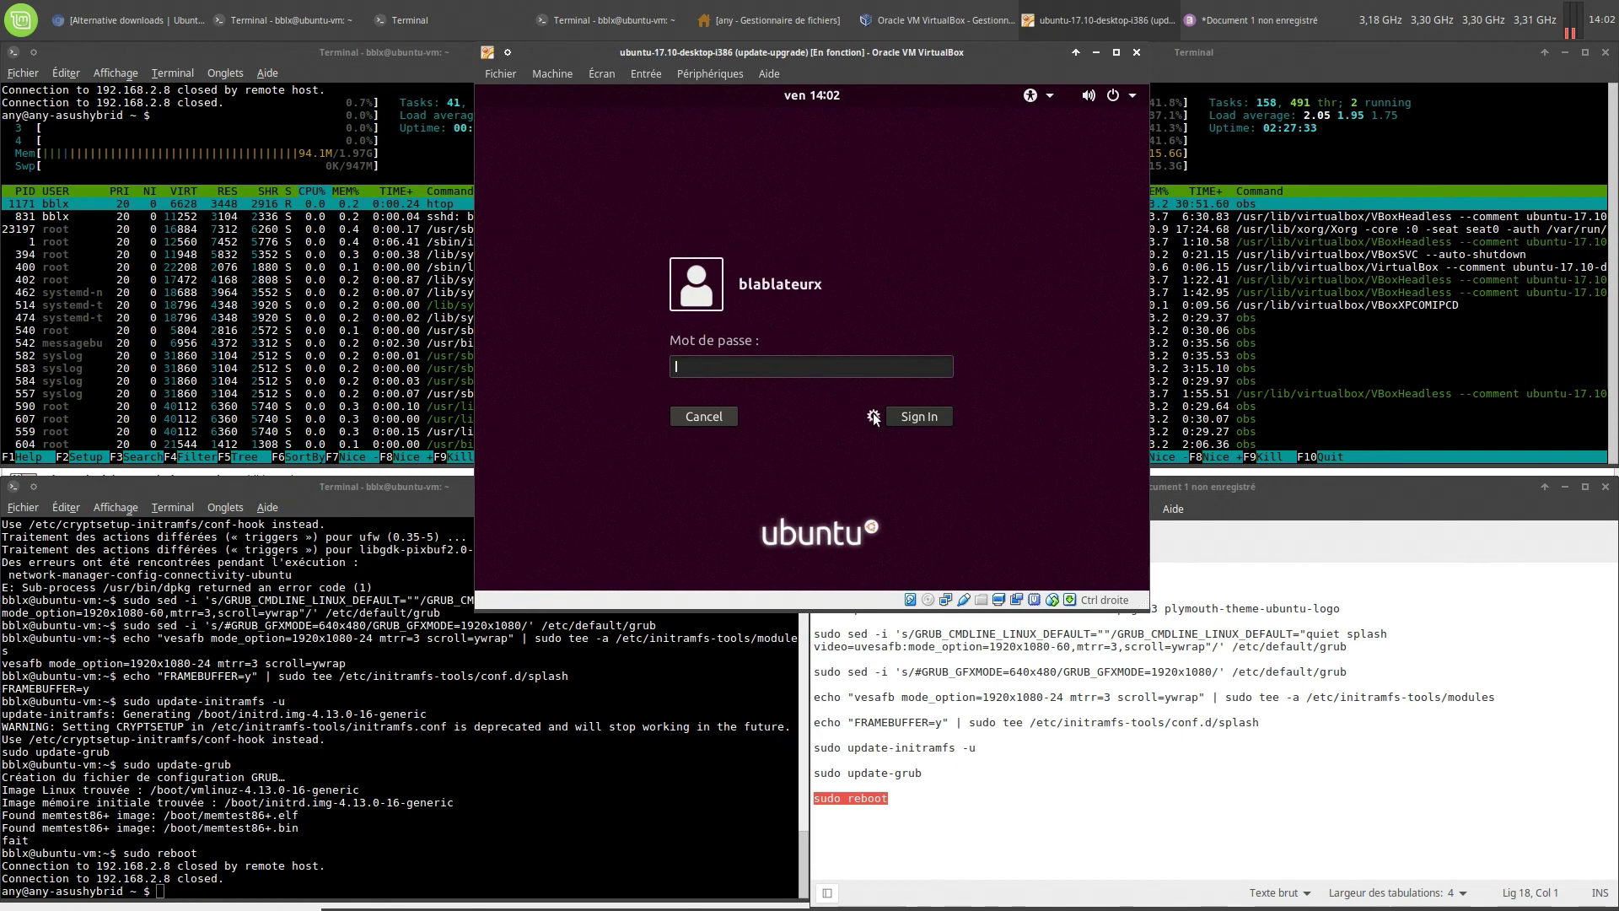
left_click(873, 415)
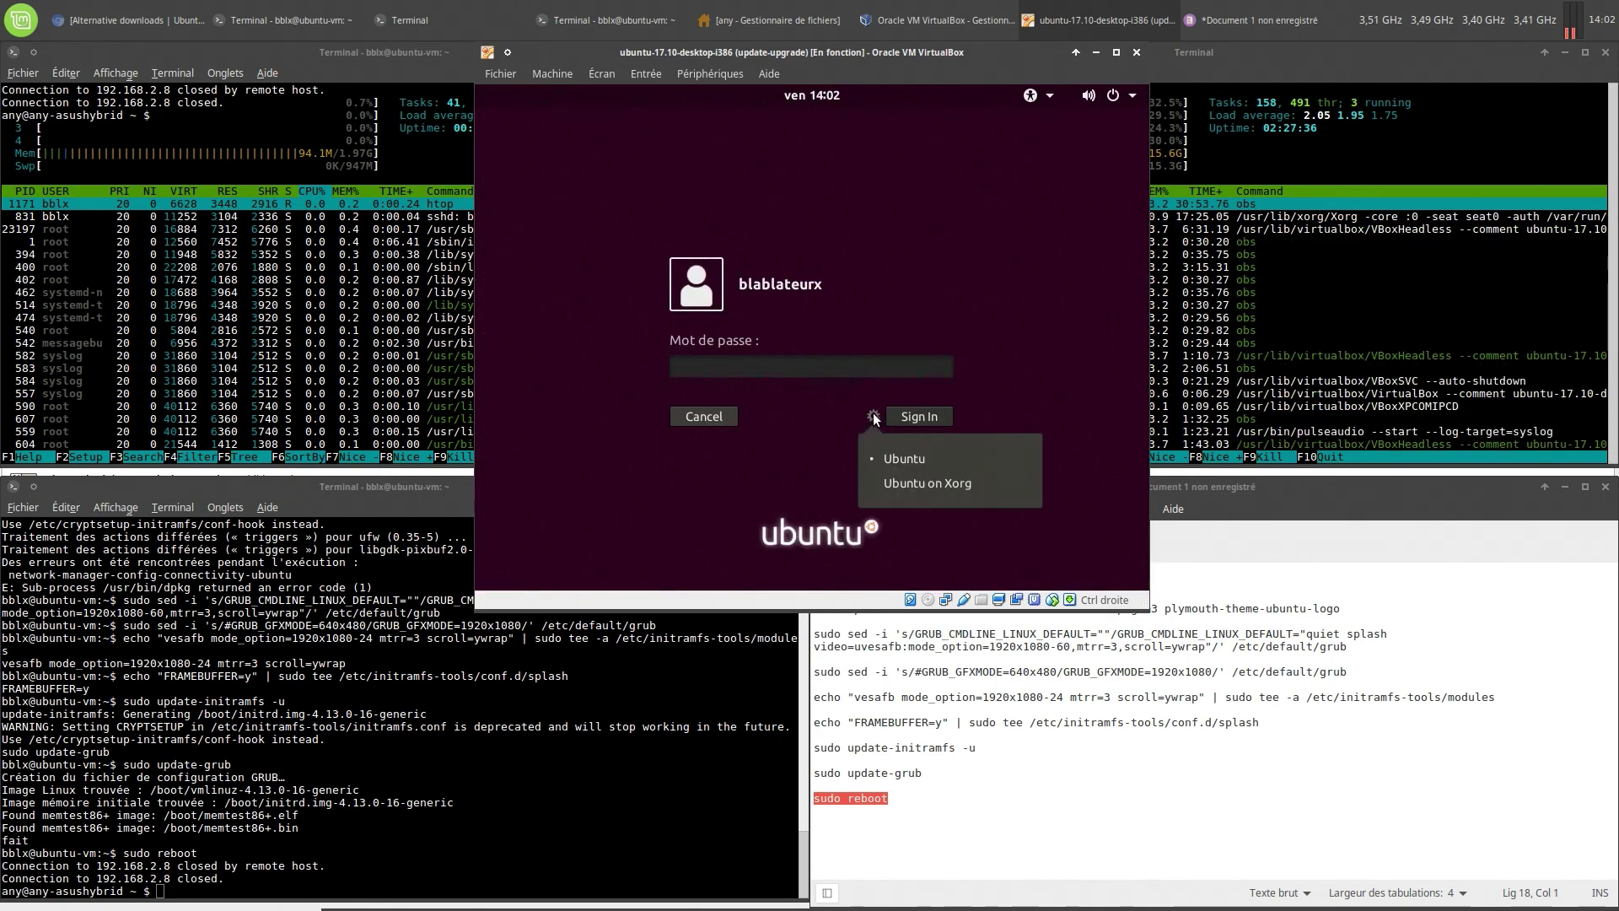
left_click(873, 414)
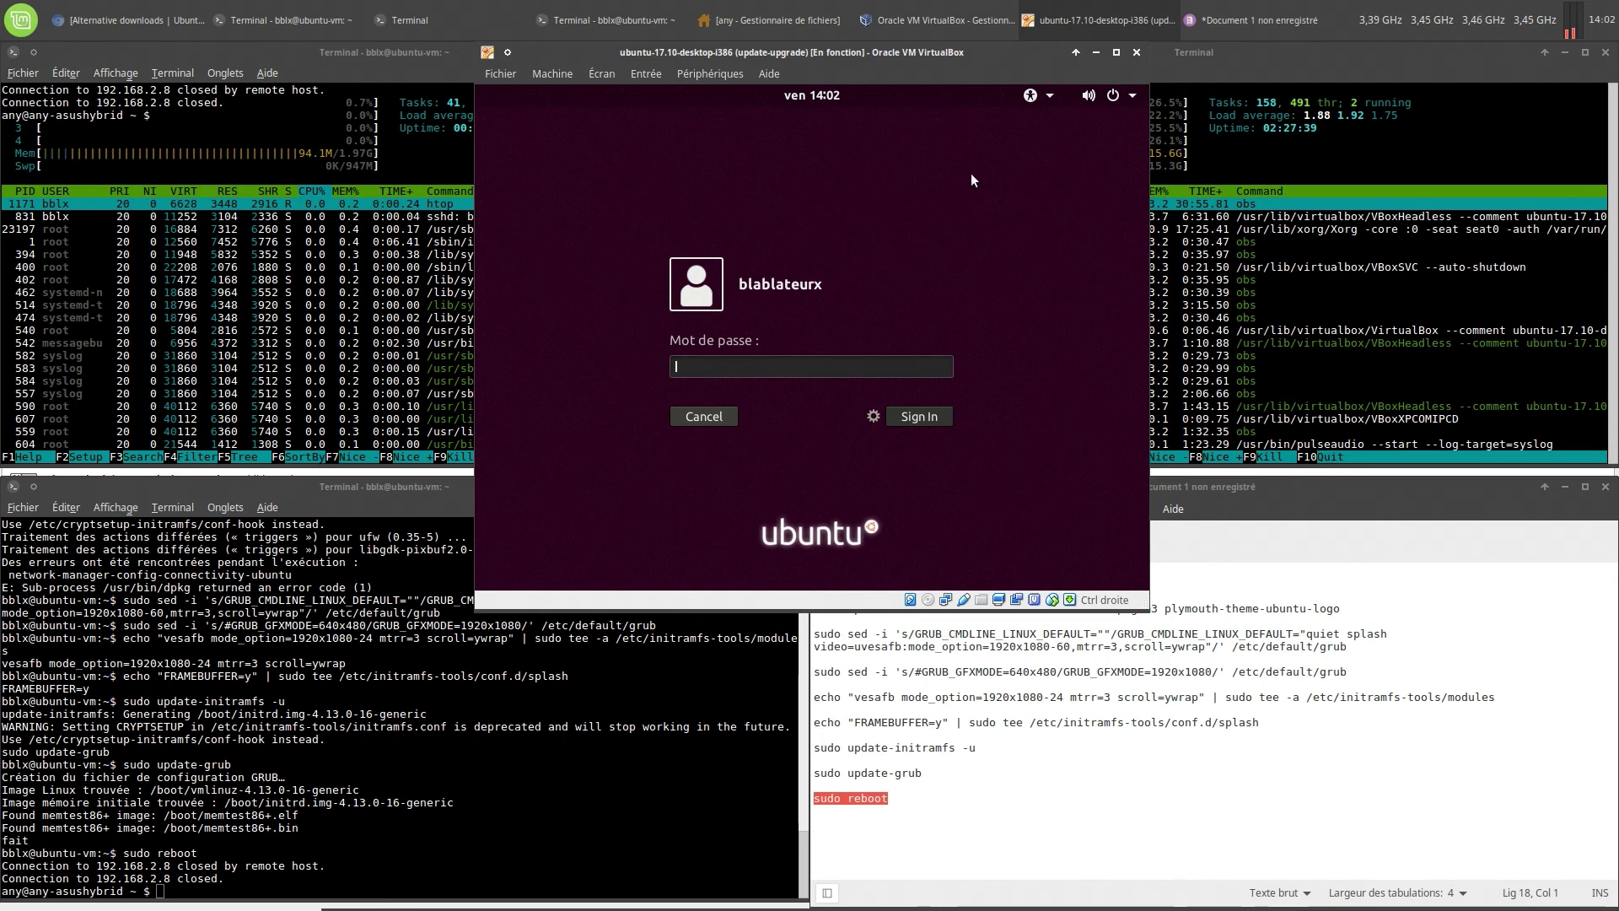
left_click(1132, 95)
left_click(1011, 254)
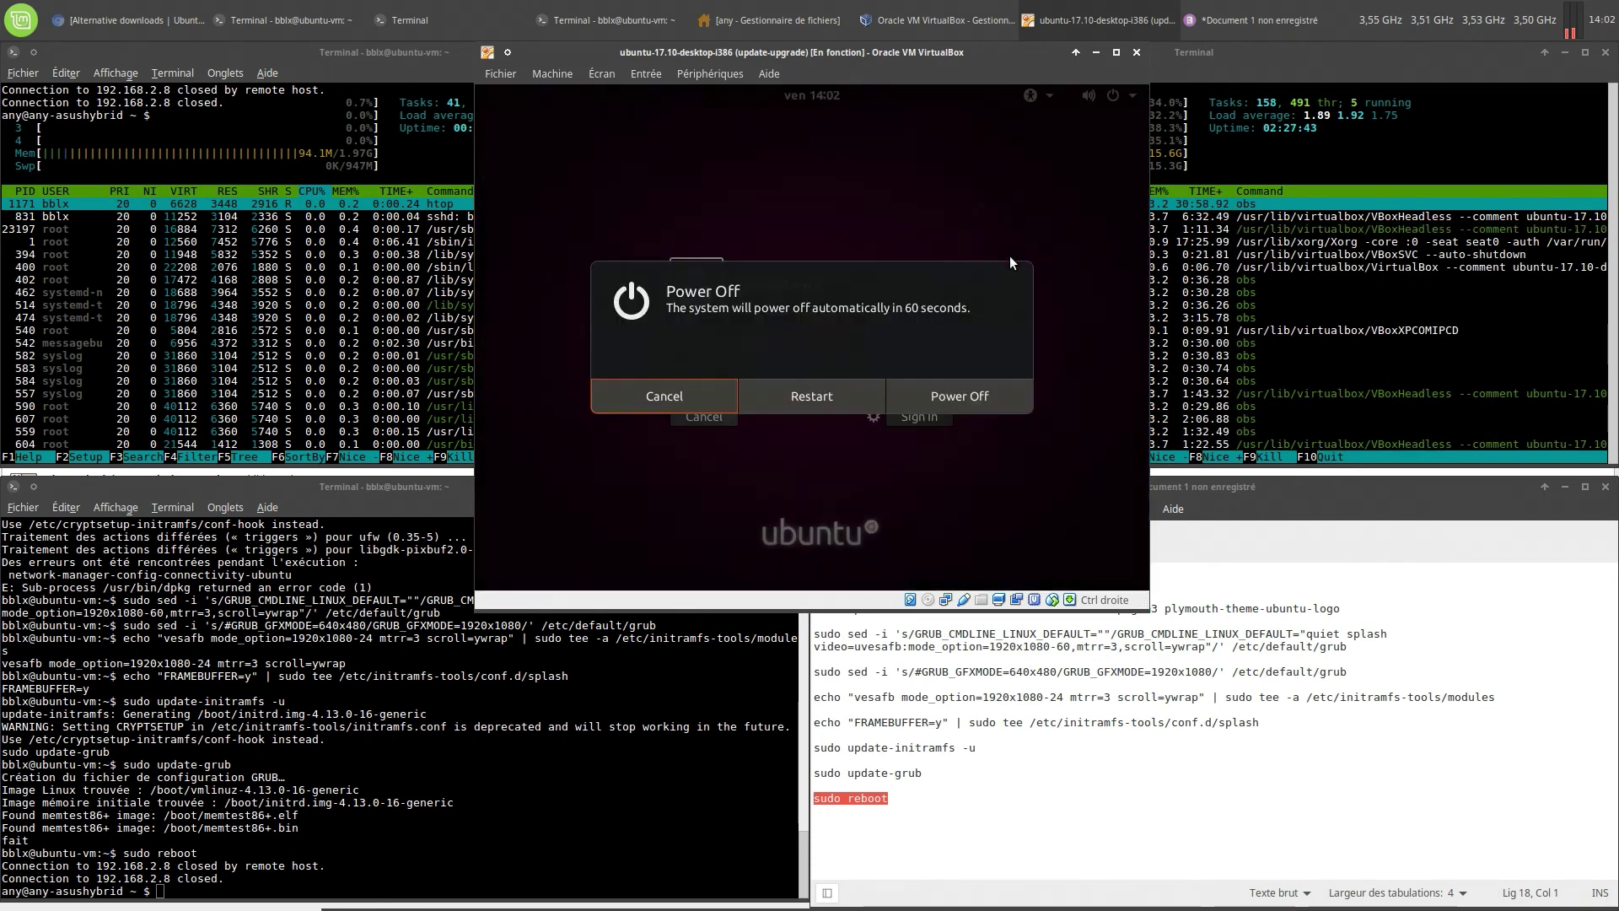
left_click(956, 395)
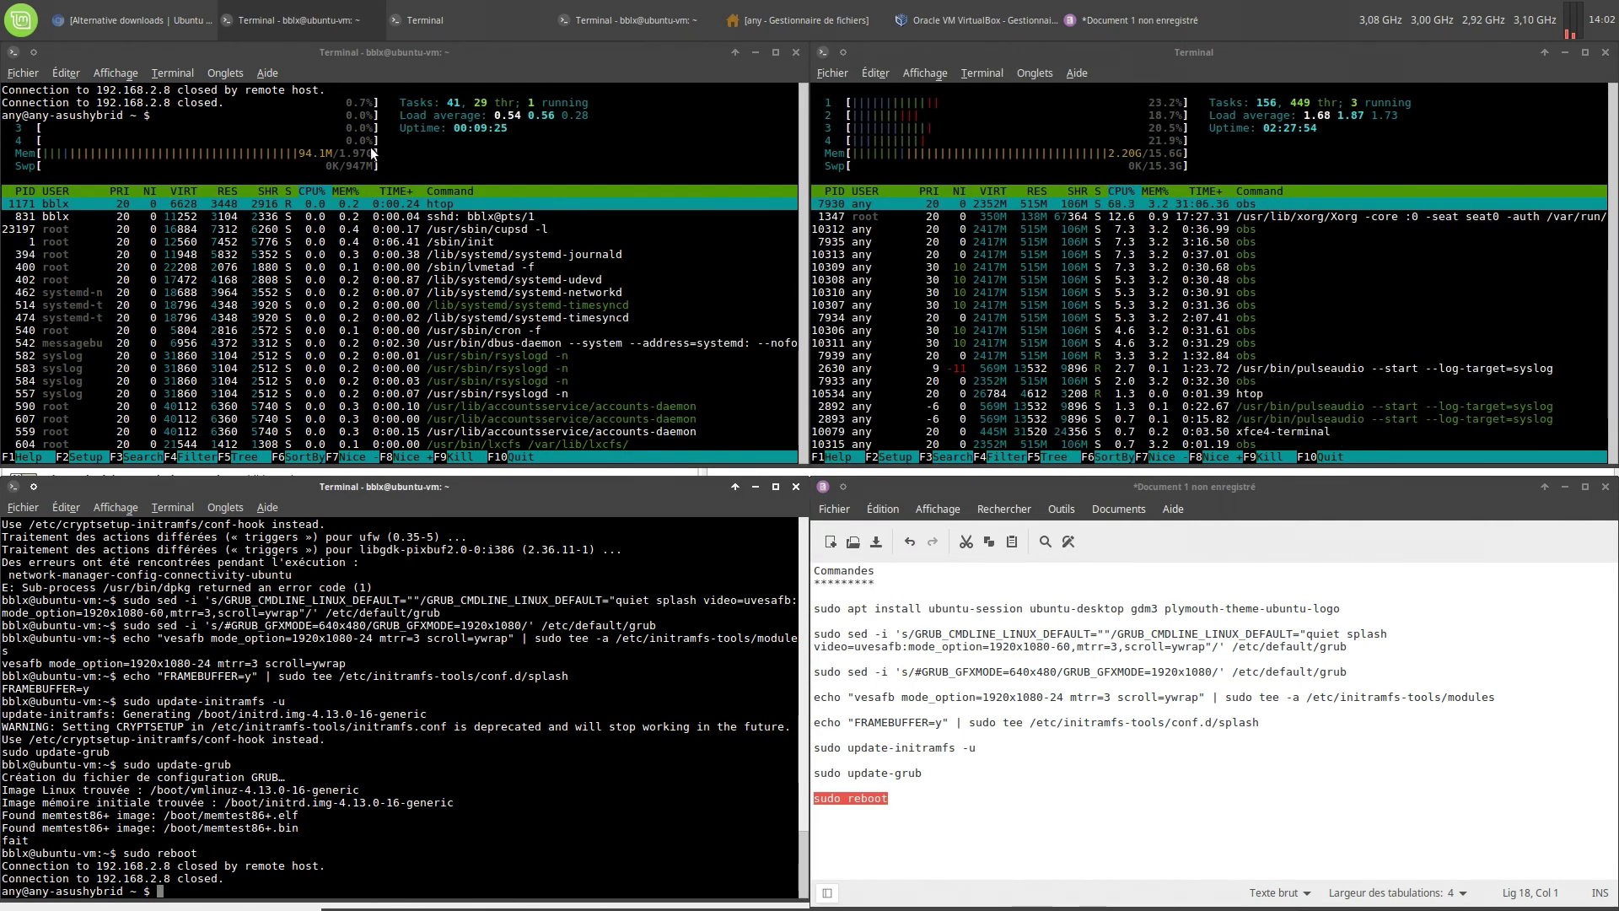
Uncheck 3D acceleration in the i386 machine's display settings, keeping 64 Mo video memory
left_click(929, 10)
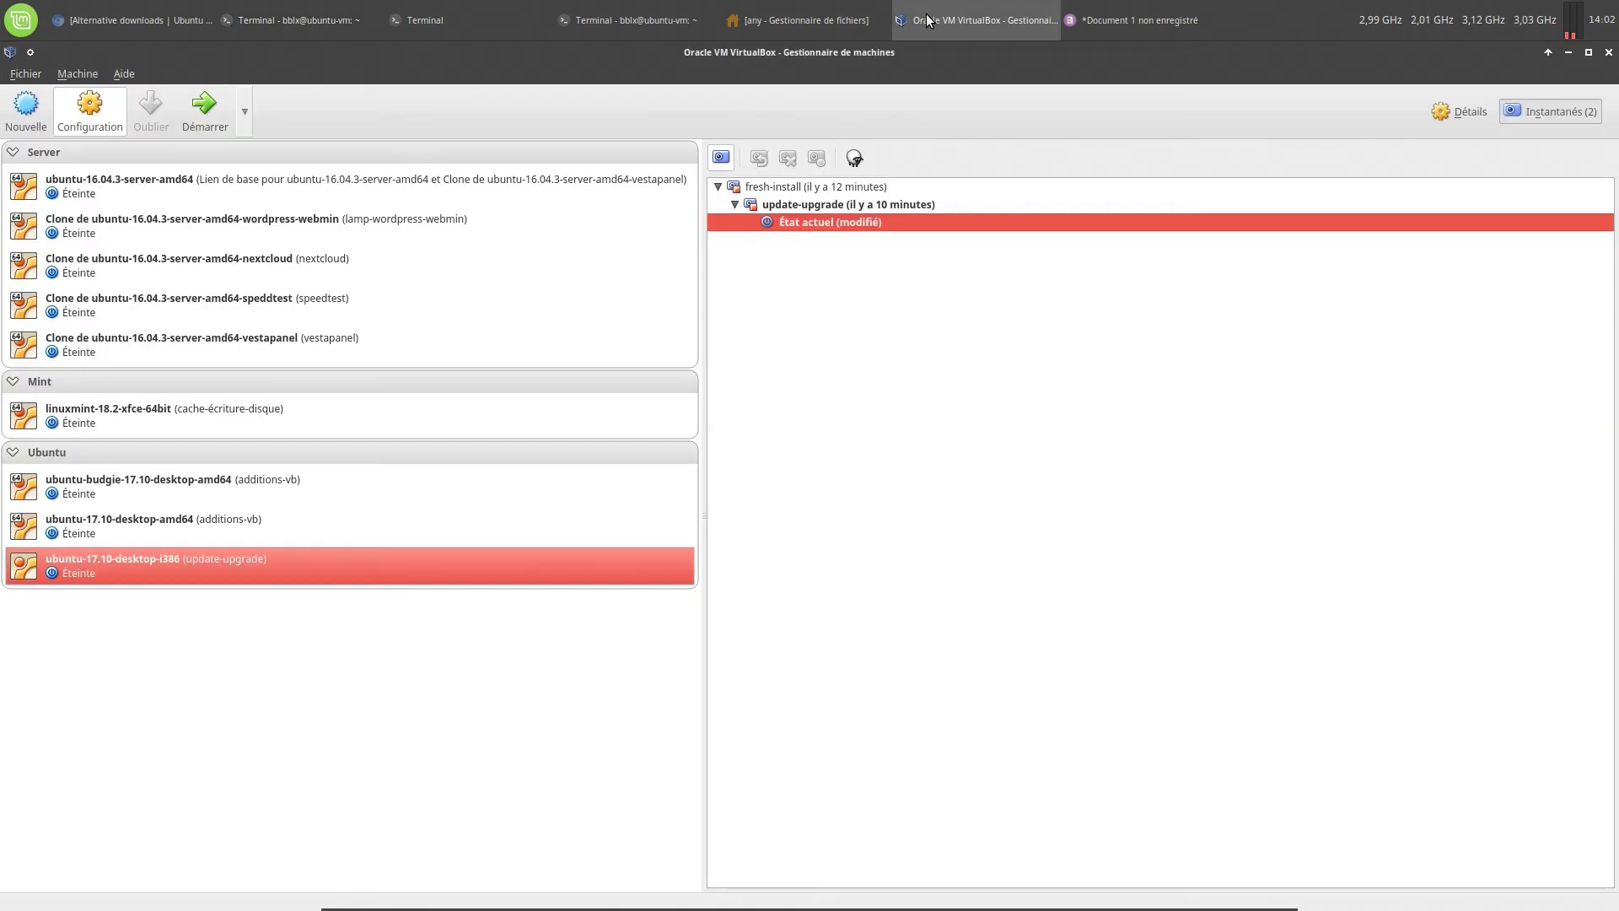
left_click(103, 124)
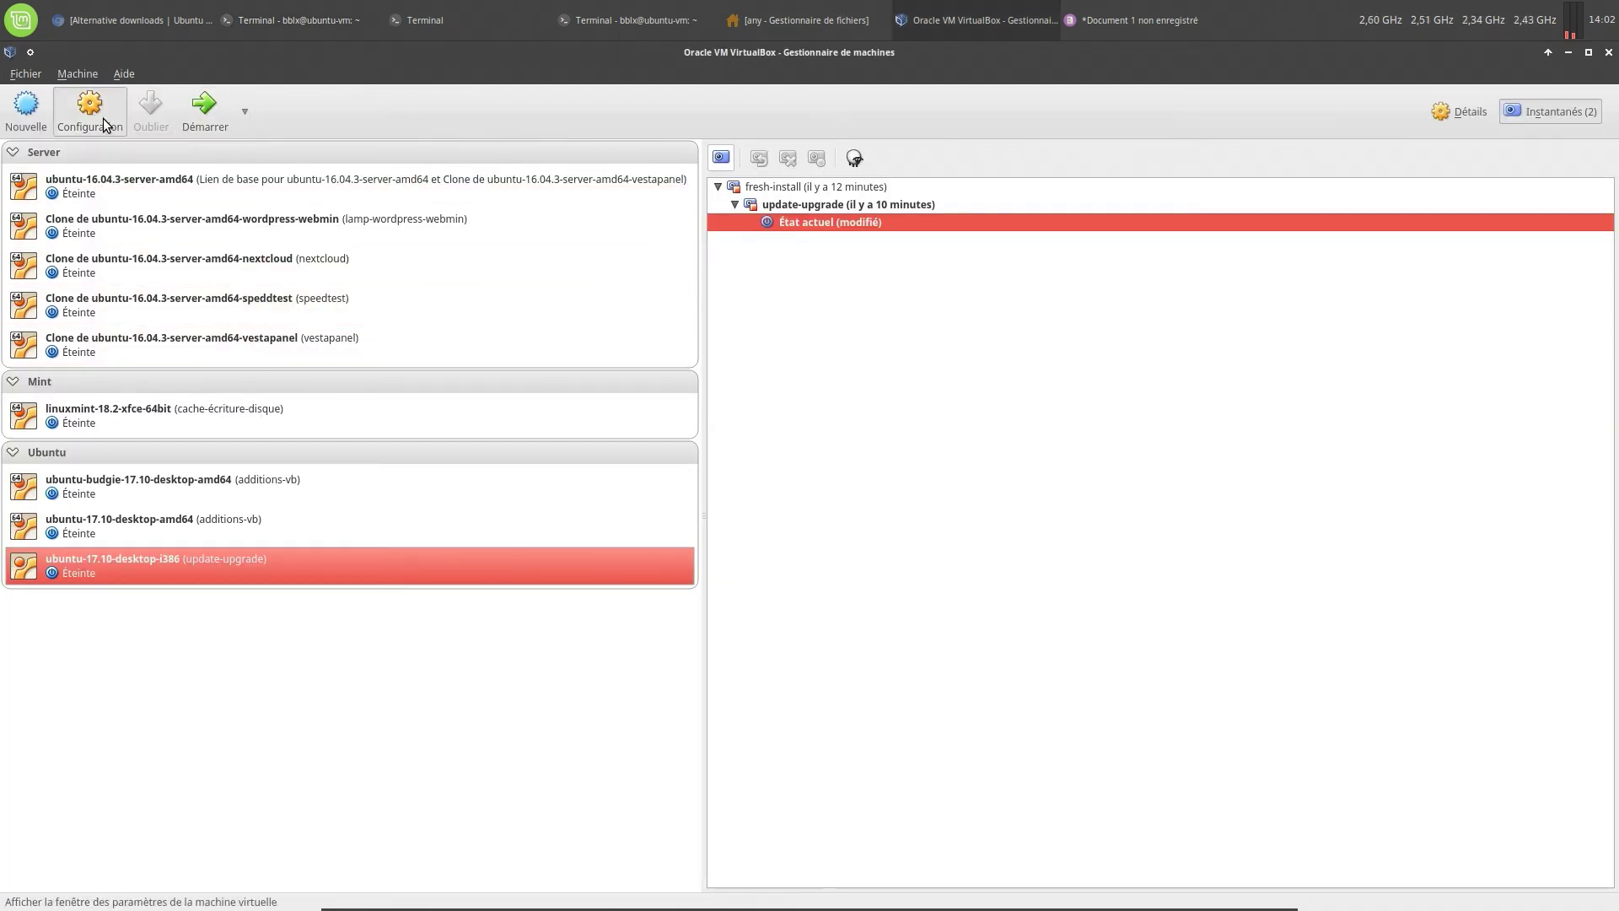
left_click(529, 344)
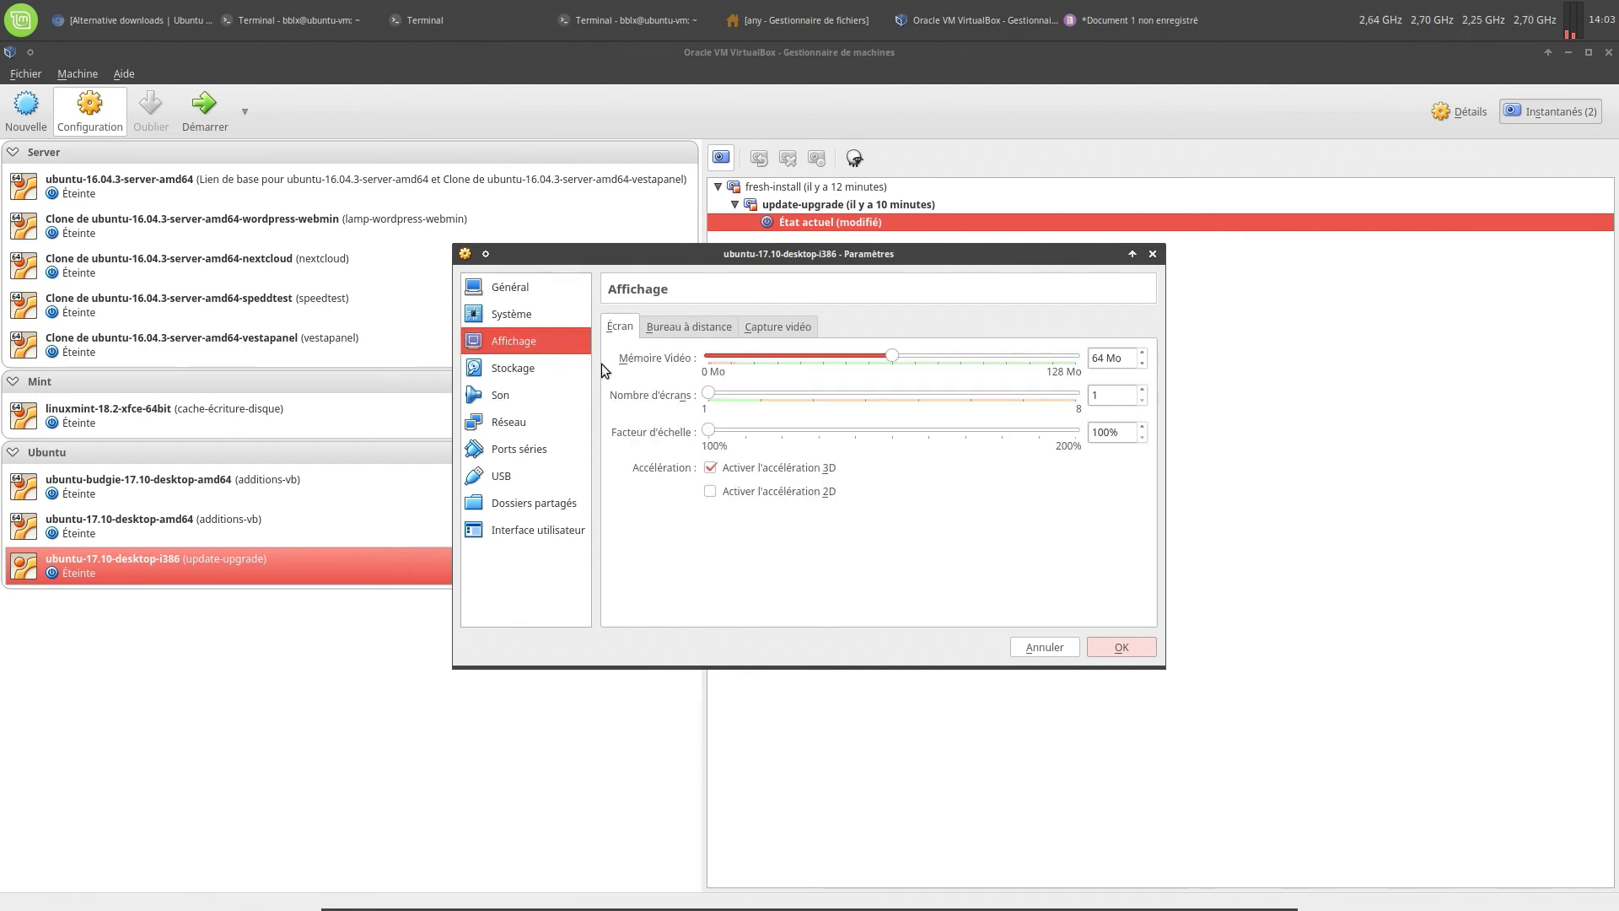
left_click(711, 468)
left_click(1111, 648)
left_click(721, 158)
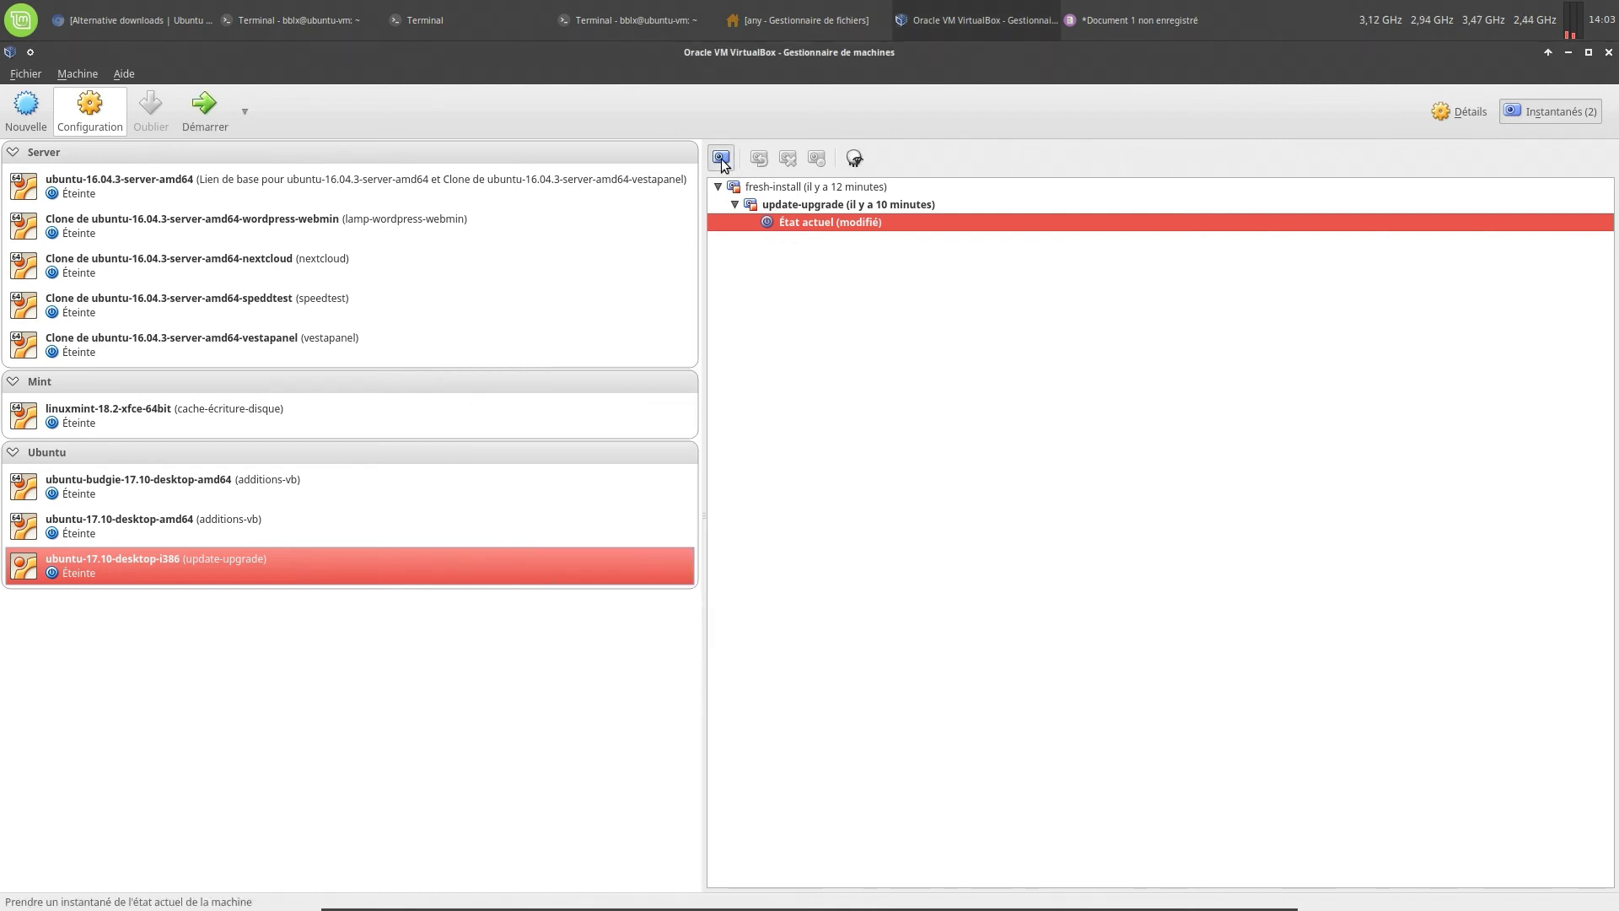
Take snapshot 'ubuntu-session_ubuntu-desktop' with the notes' setup commands pasted as its description
triple_click(807, 361)
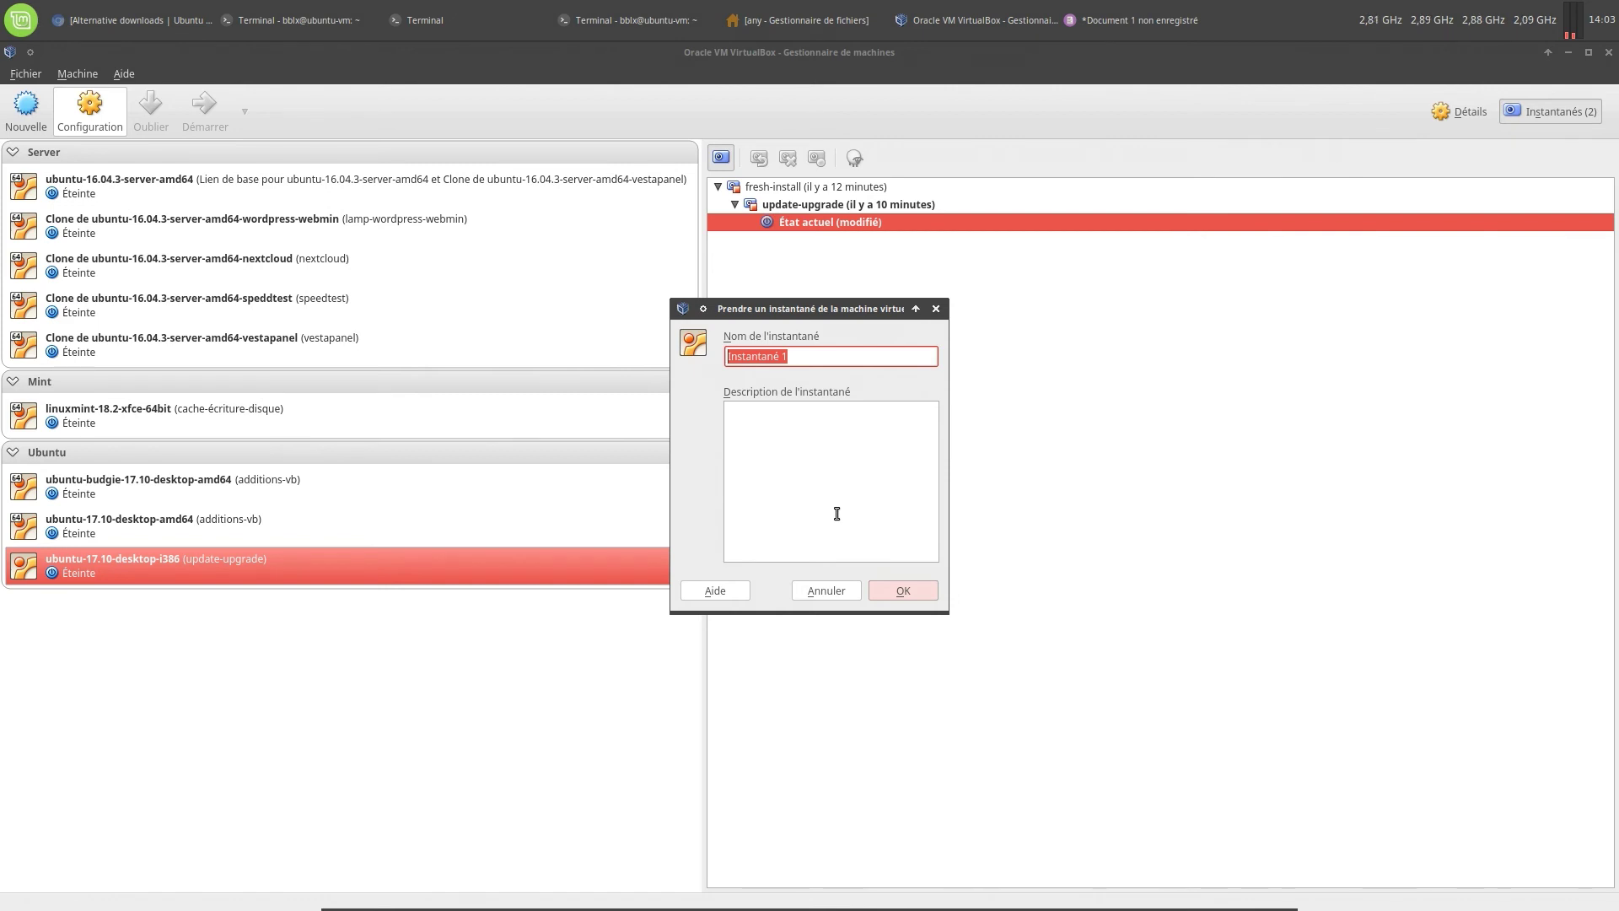
left_click(1085, 18)
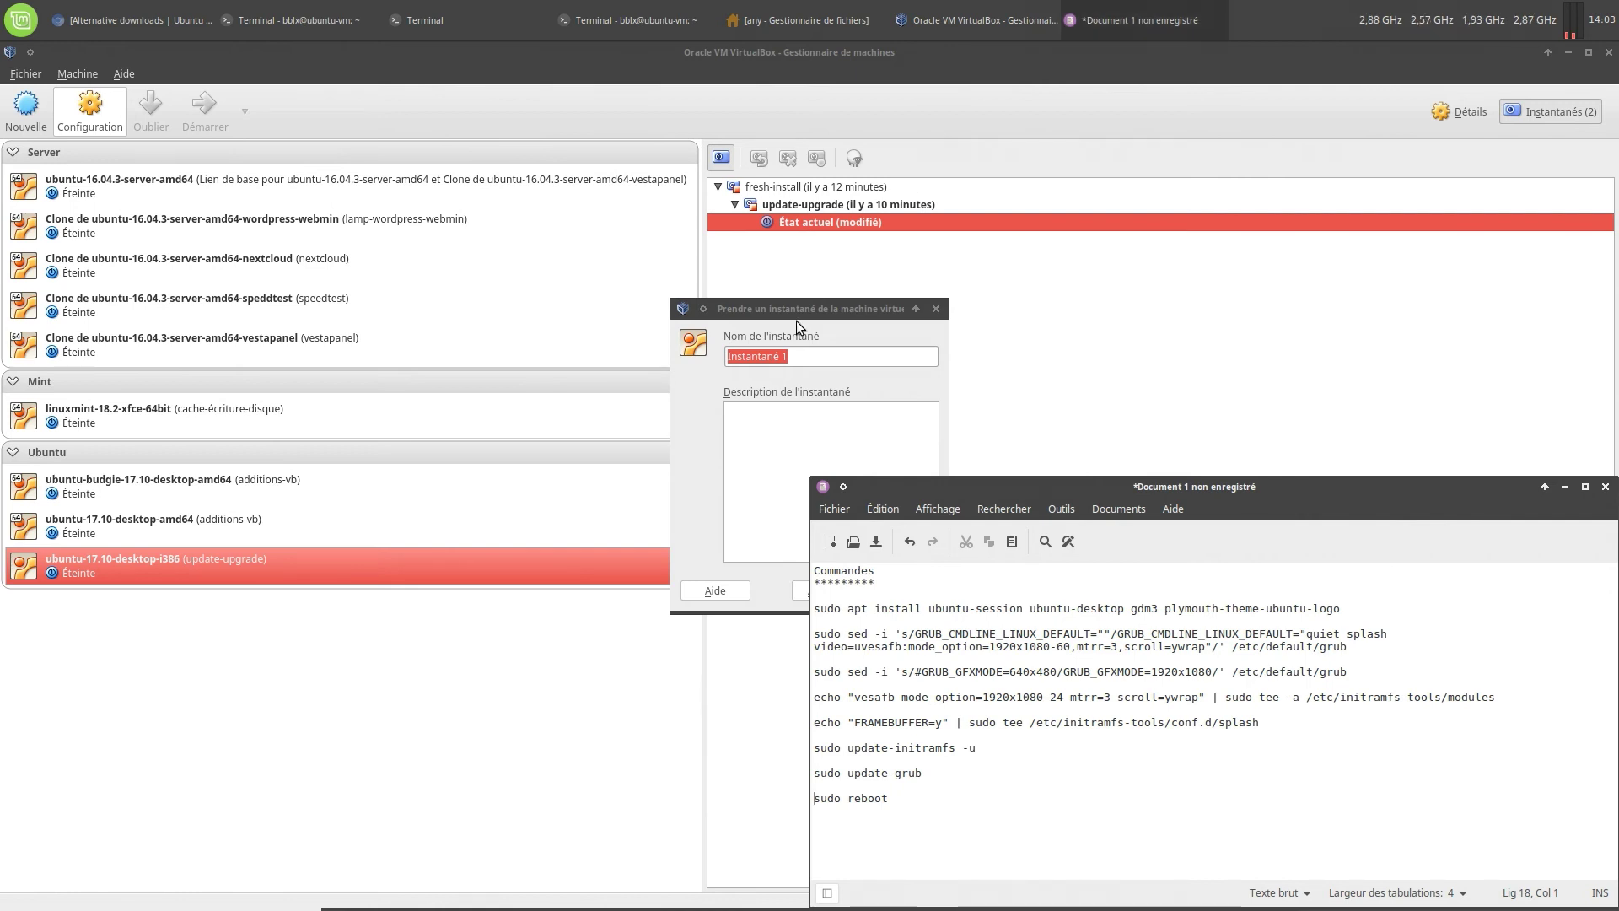
left_click(794, 355)
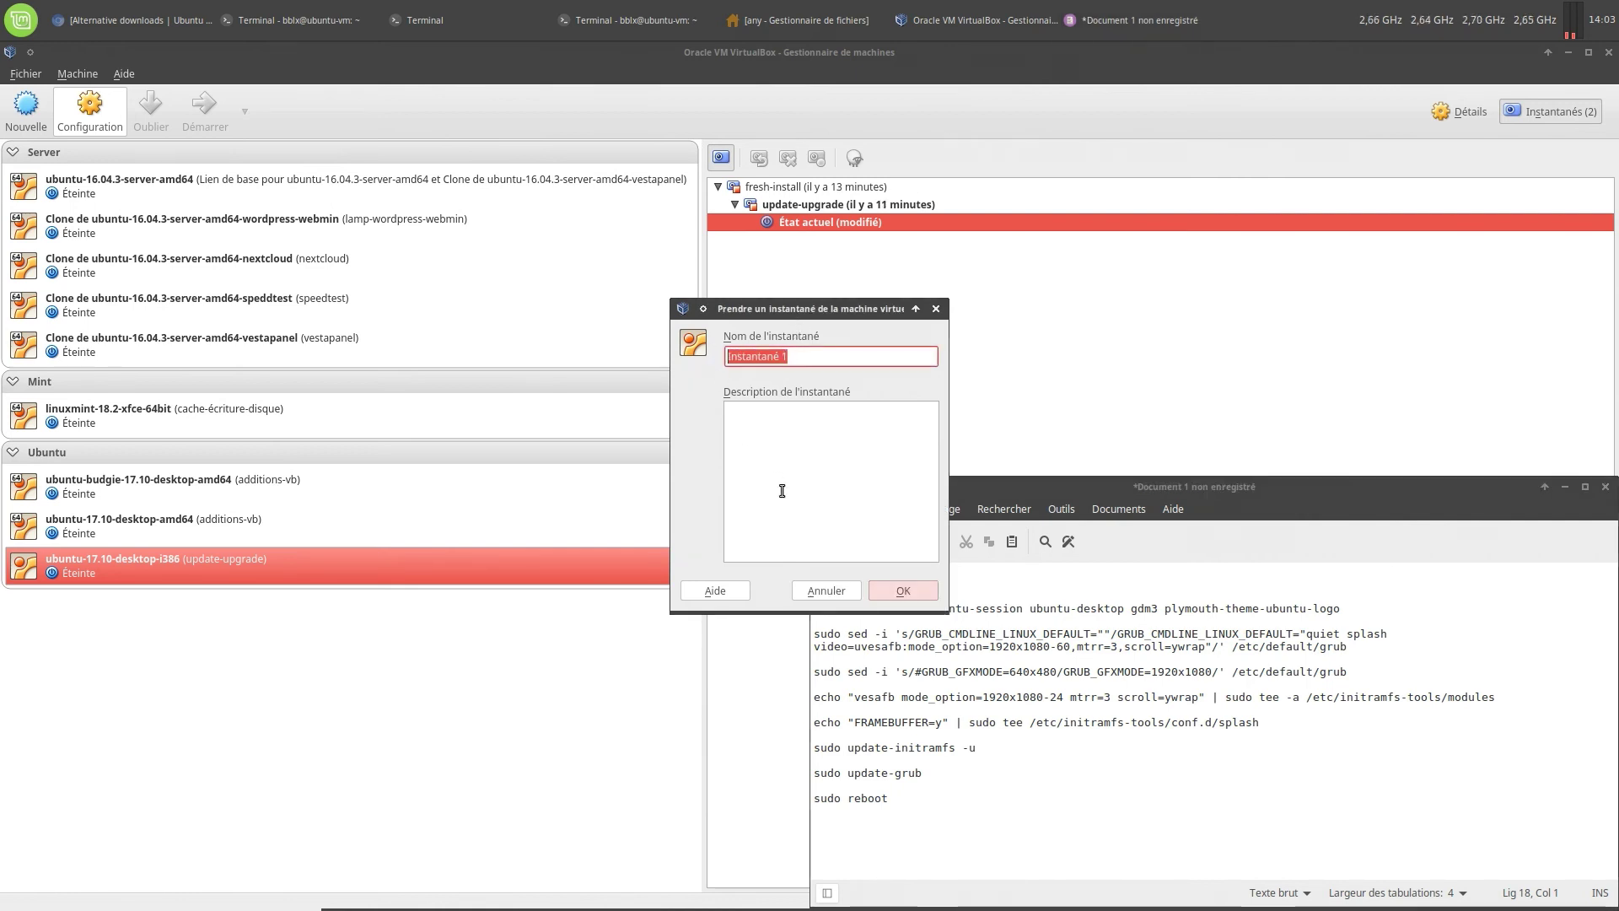
type("ubuntu")
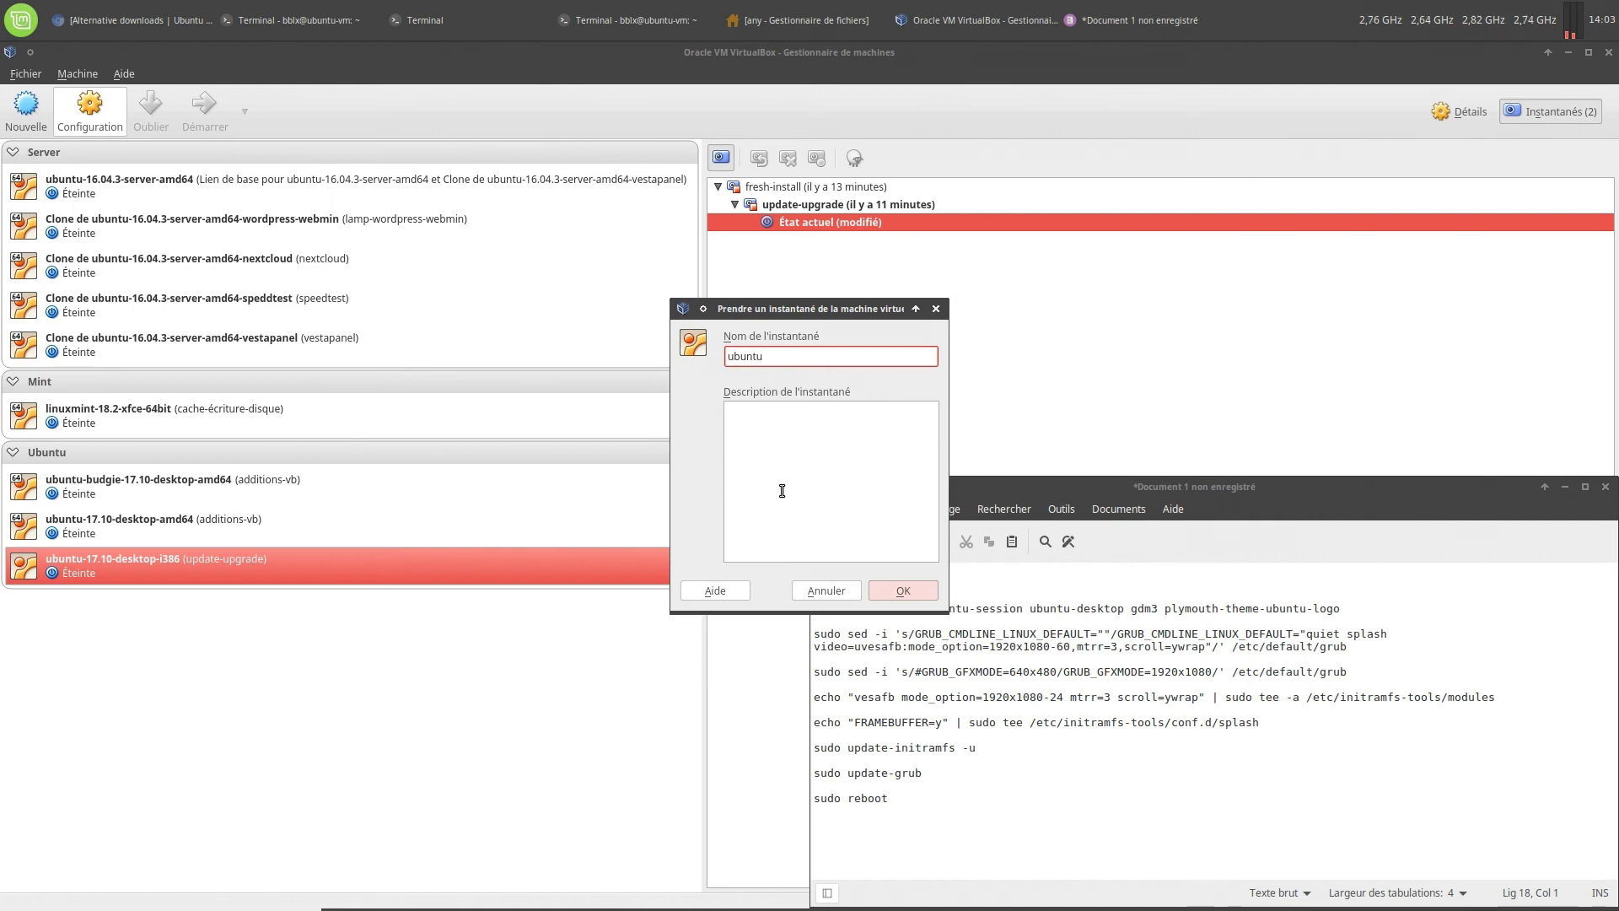
type("-session_ubu")
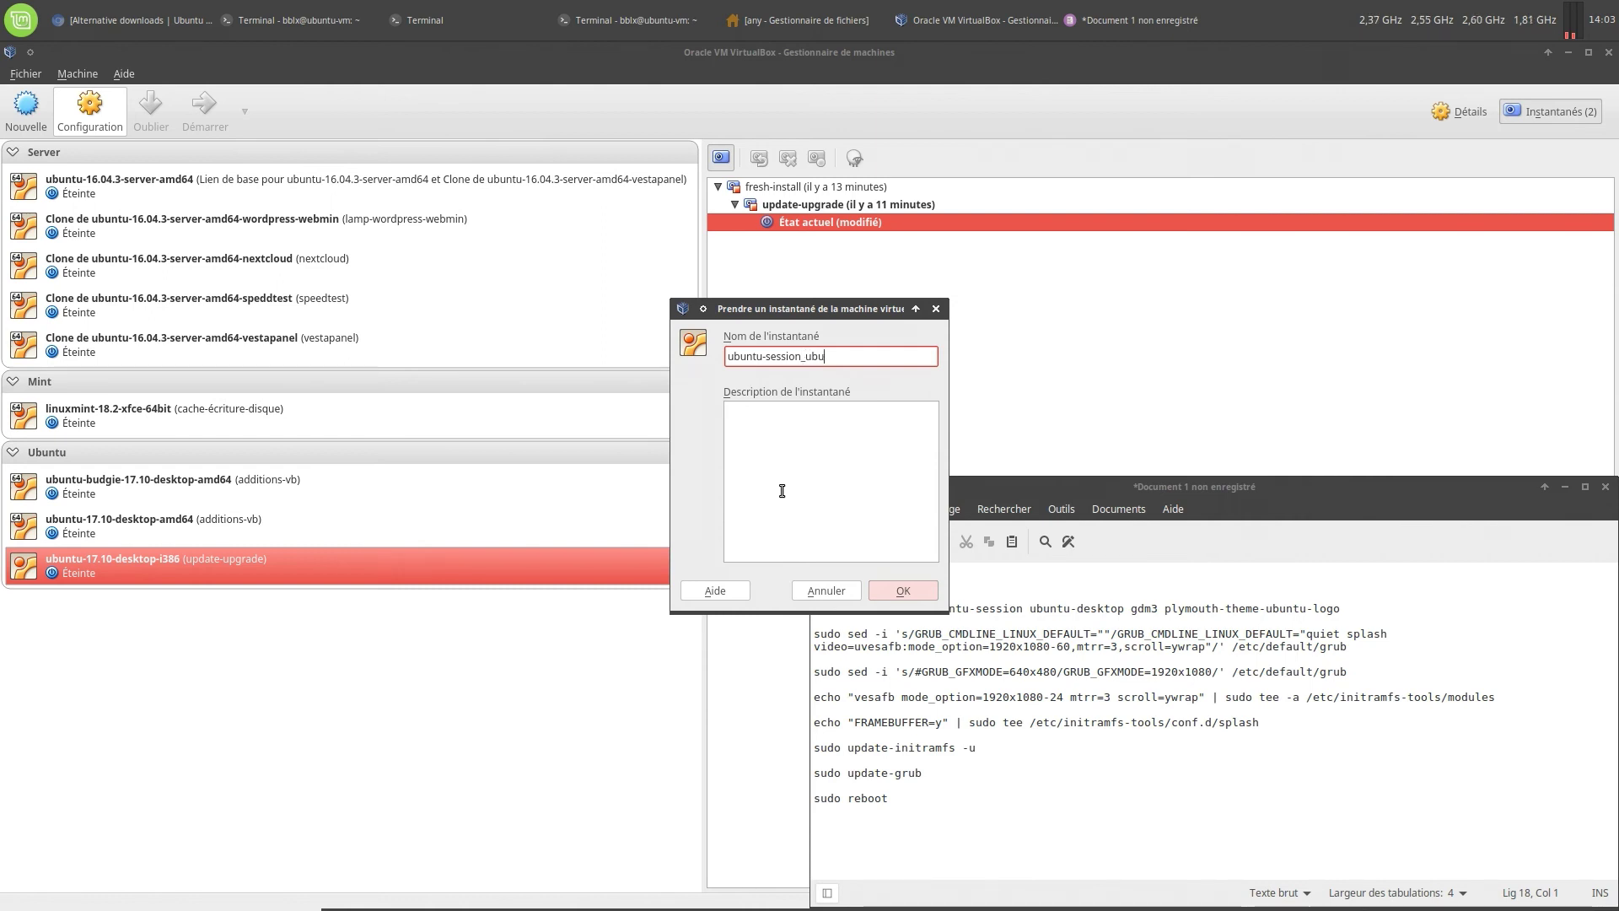
type("ntu-desktop")
left_click_drag(892, 798, 811, 571)
right_click(946, 666)
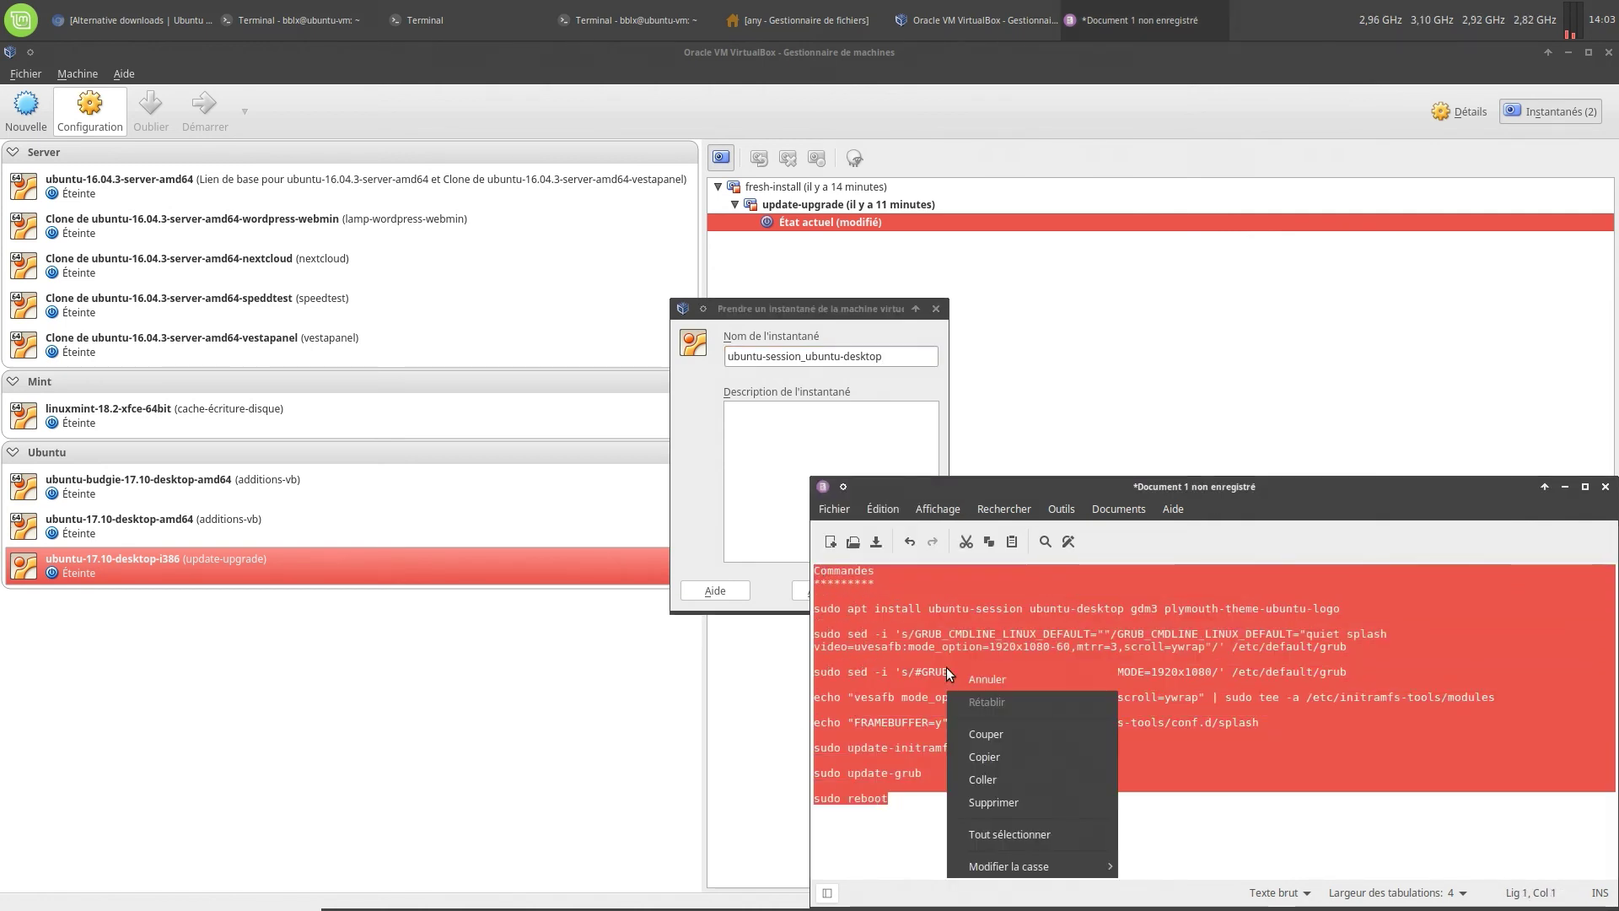
left_click(993, 742)
left_click(759, 447)
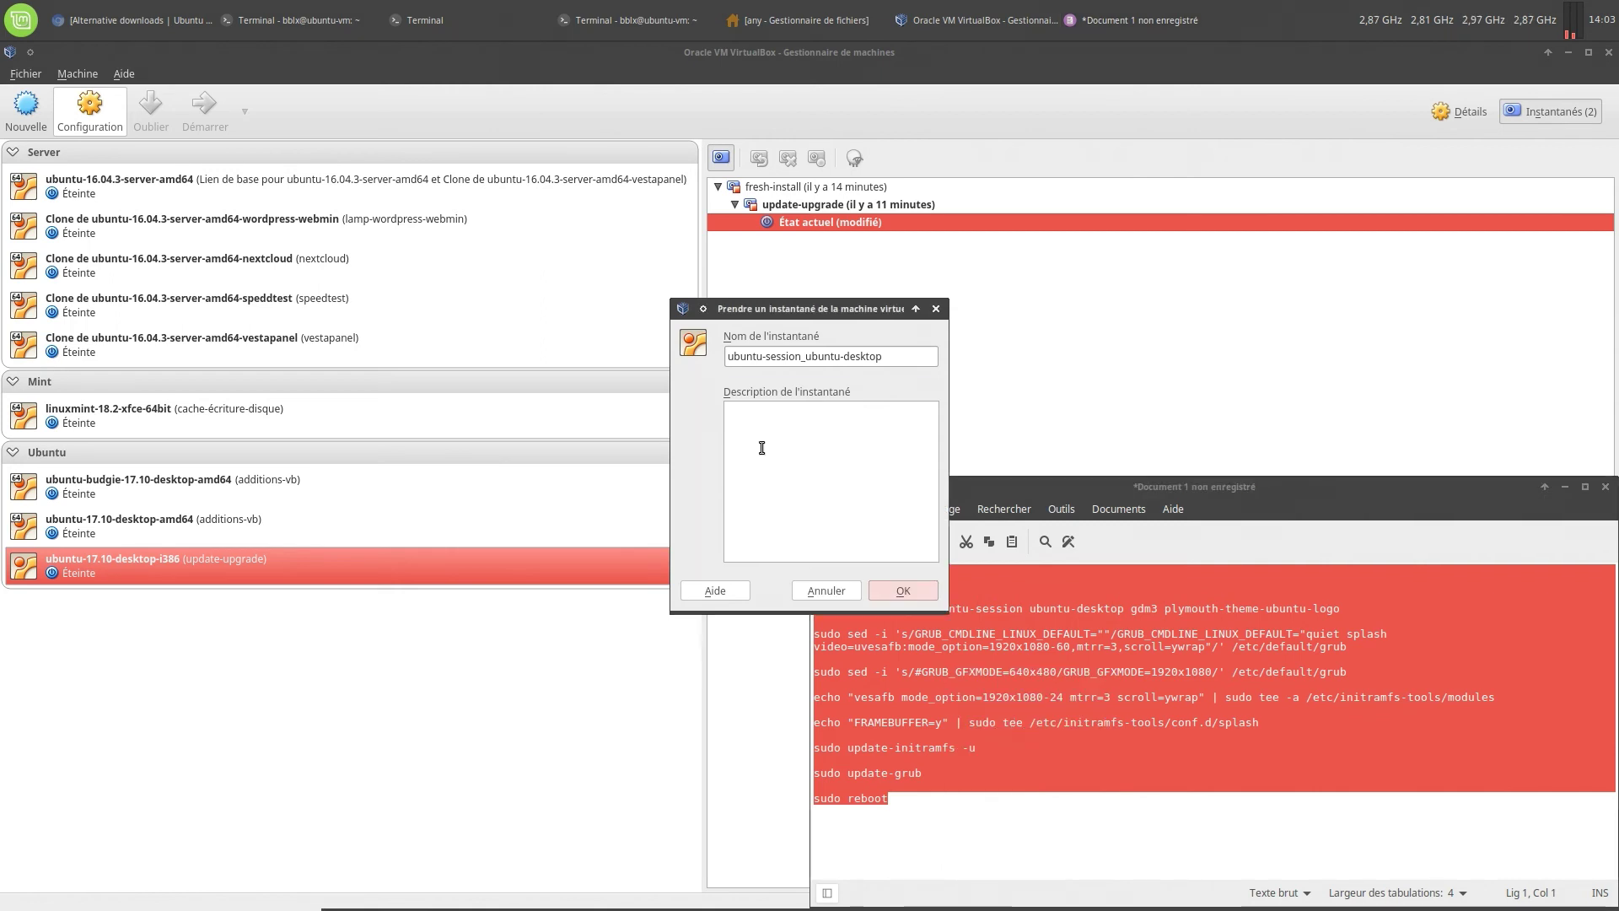
right_click(758, 447)
left_click(796, 534)
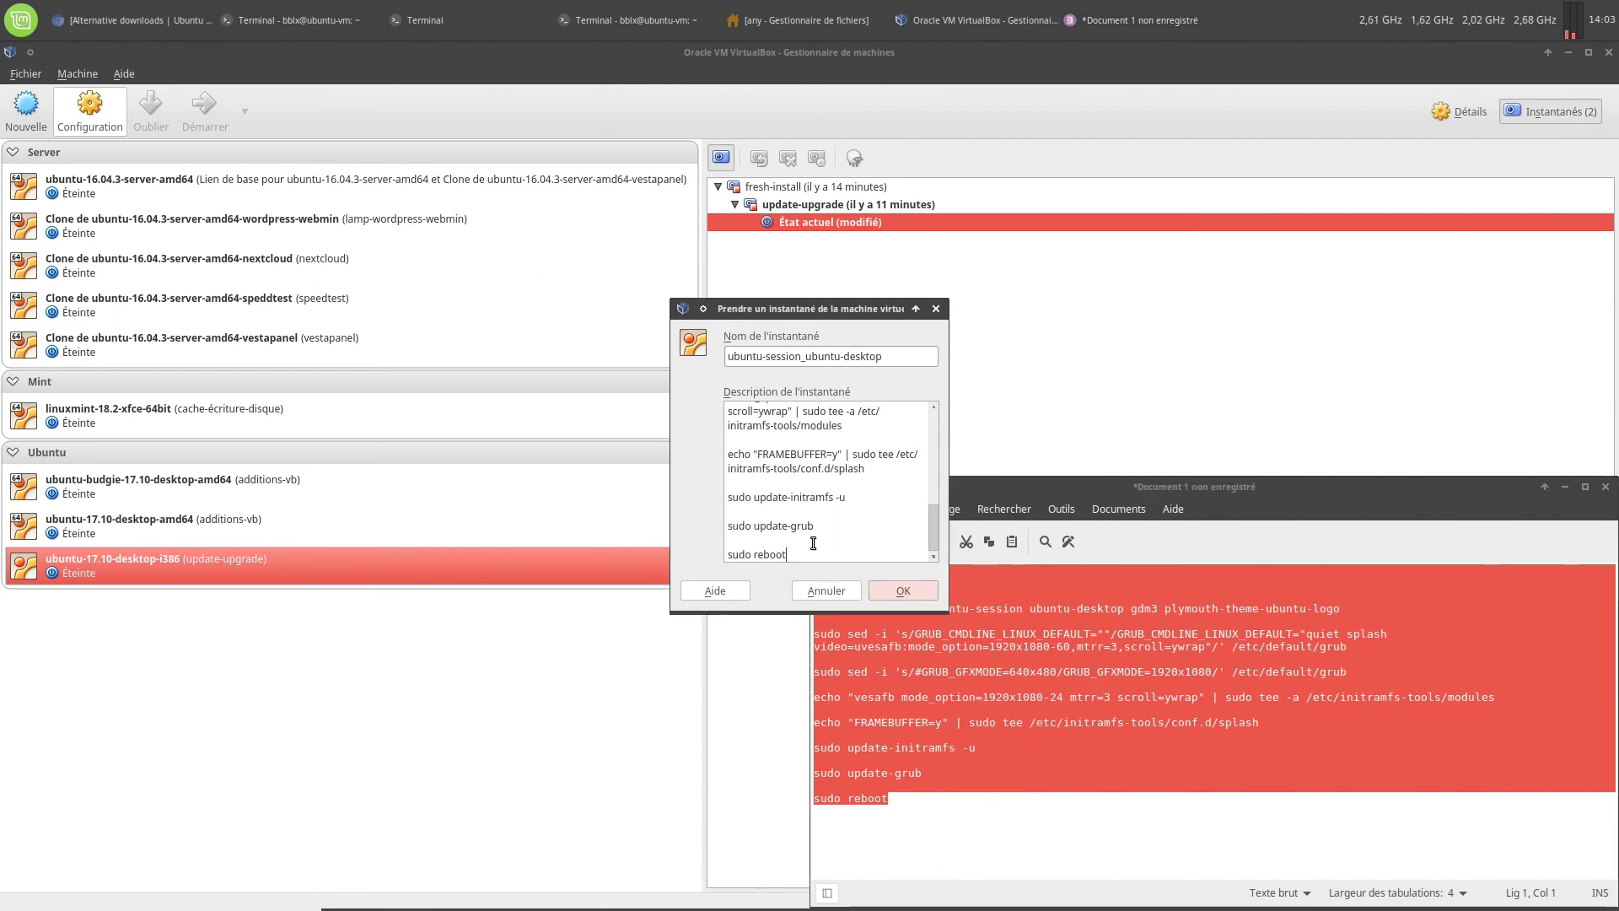
left_click(919, 590)
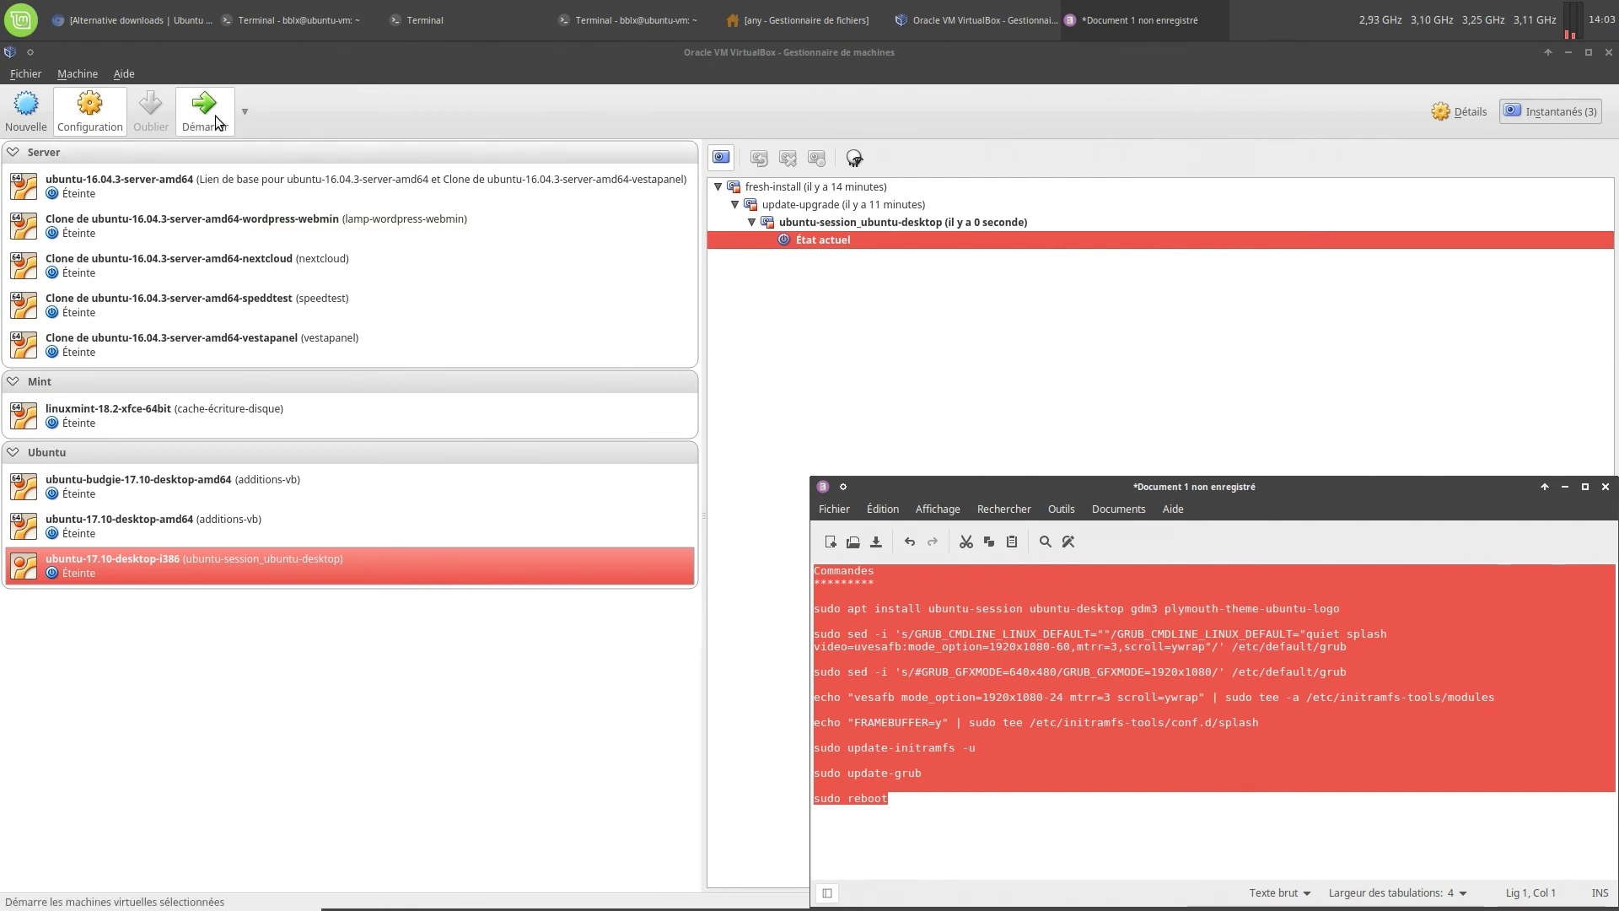
Start the virtual machine in detachable mode
left_click(243, 112)
left_click(262, 188)
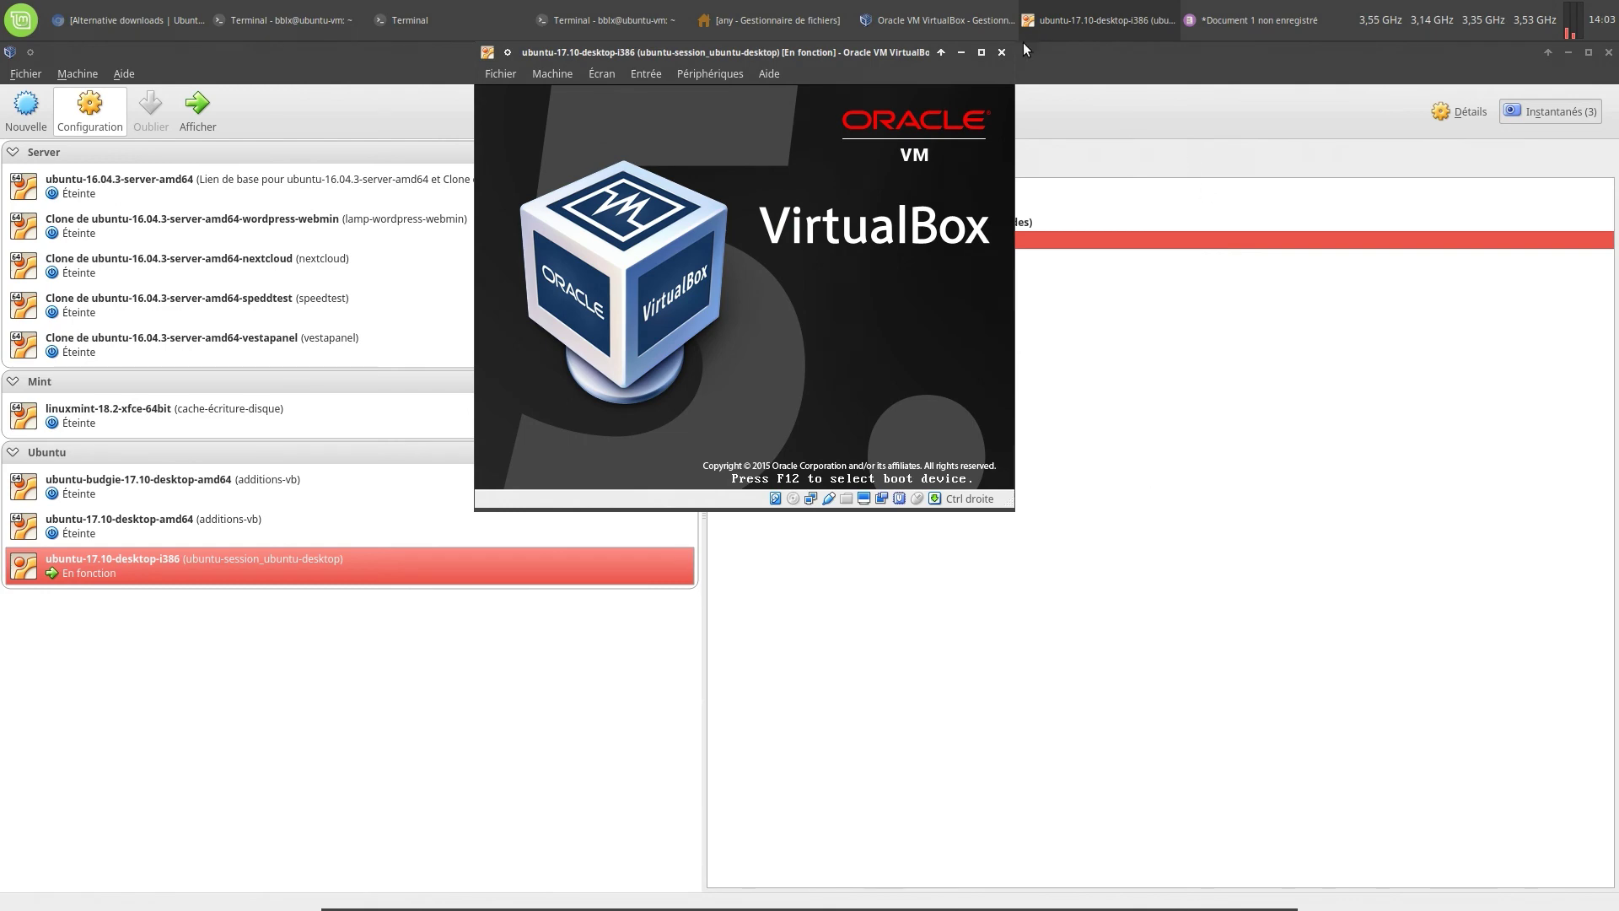
left_click(291, 21)
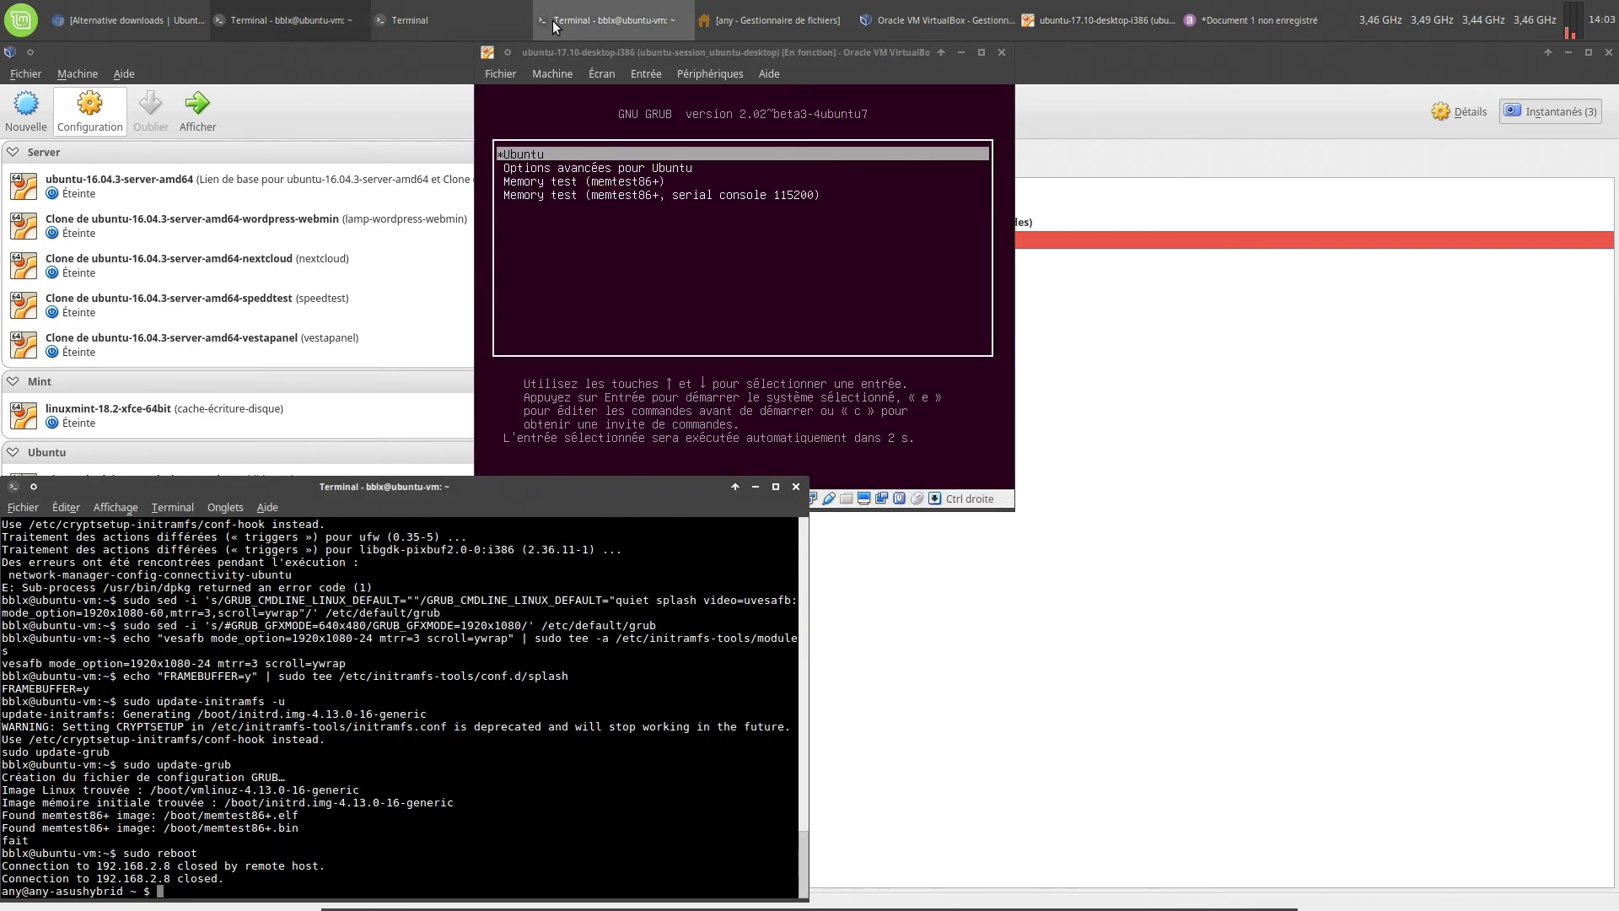
left_click(554, 26)
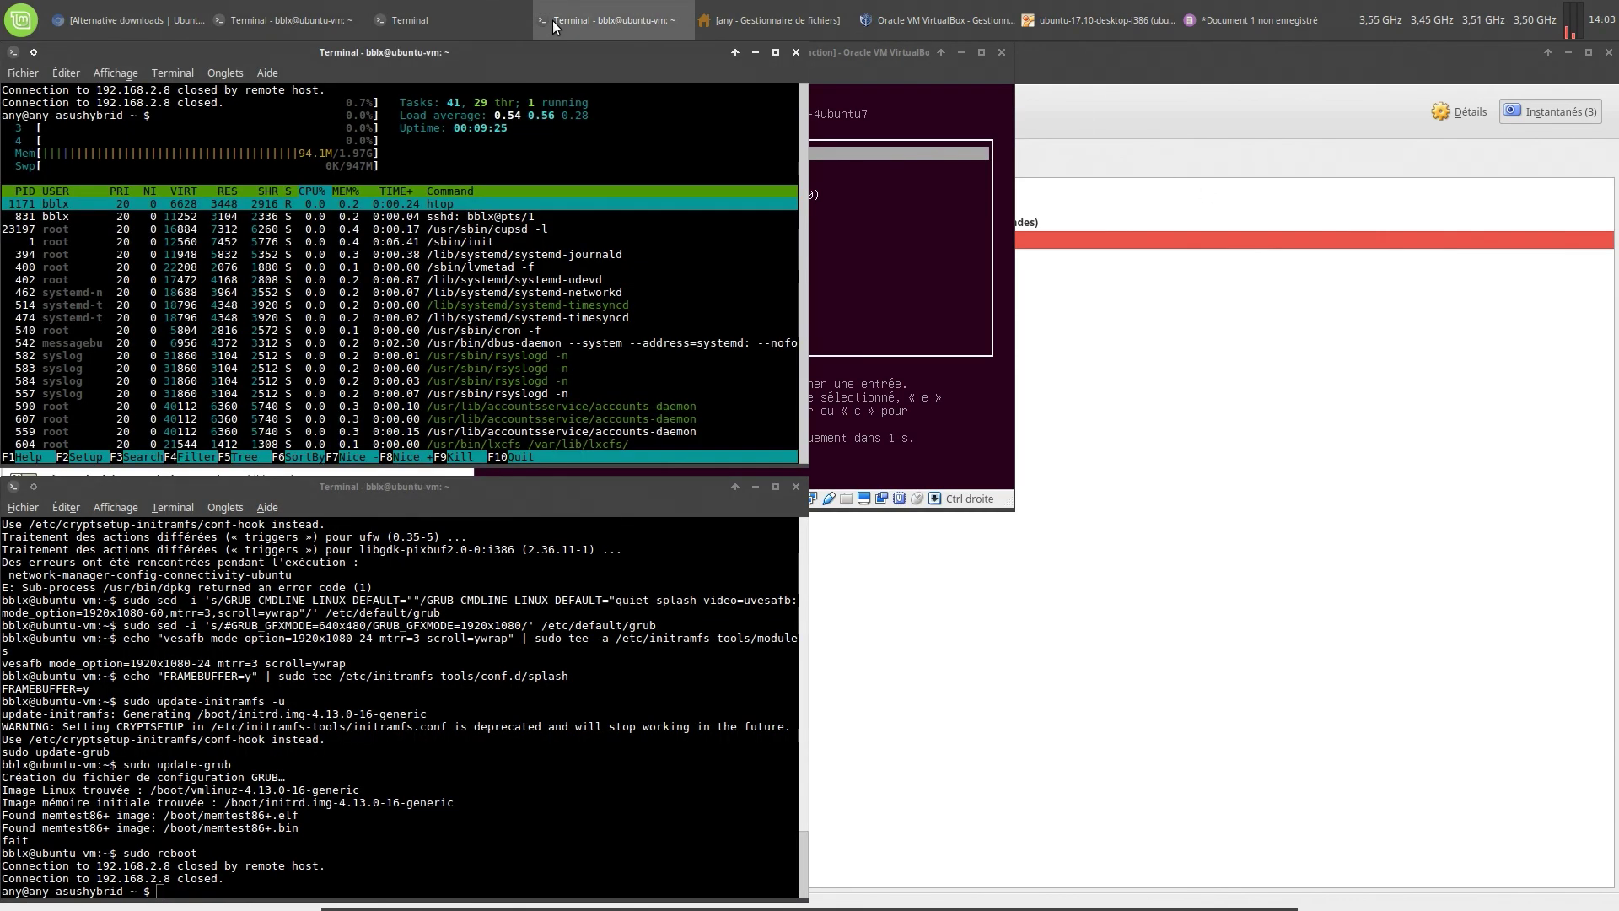
Arrange the host terminals and notes, then bring the booting VM window forward
left_click(344, 25)
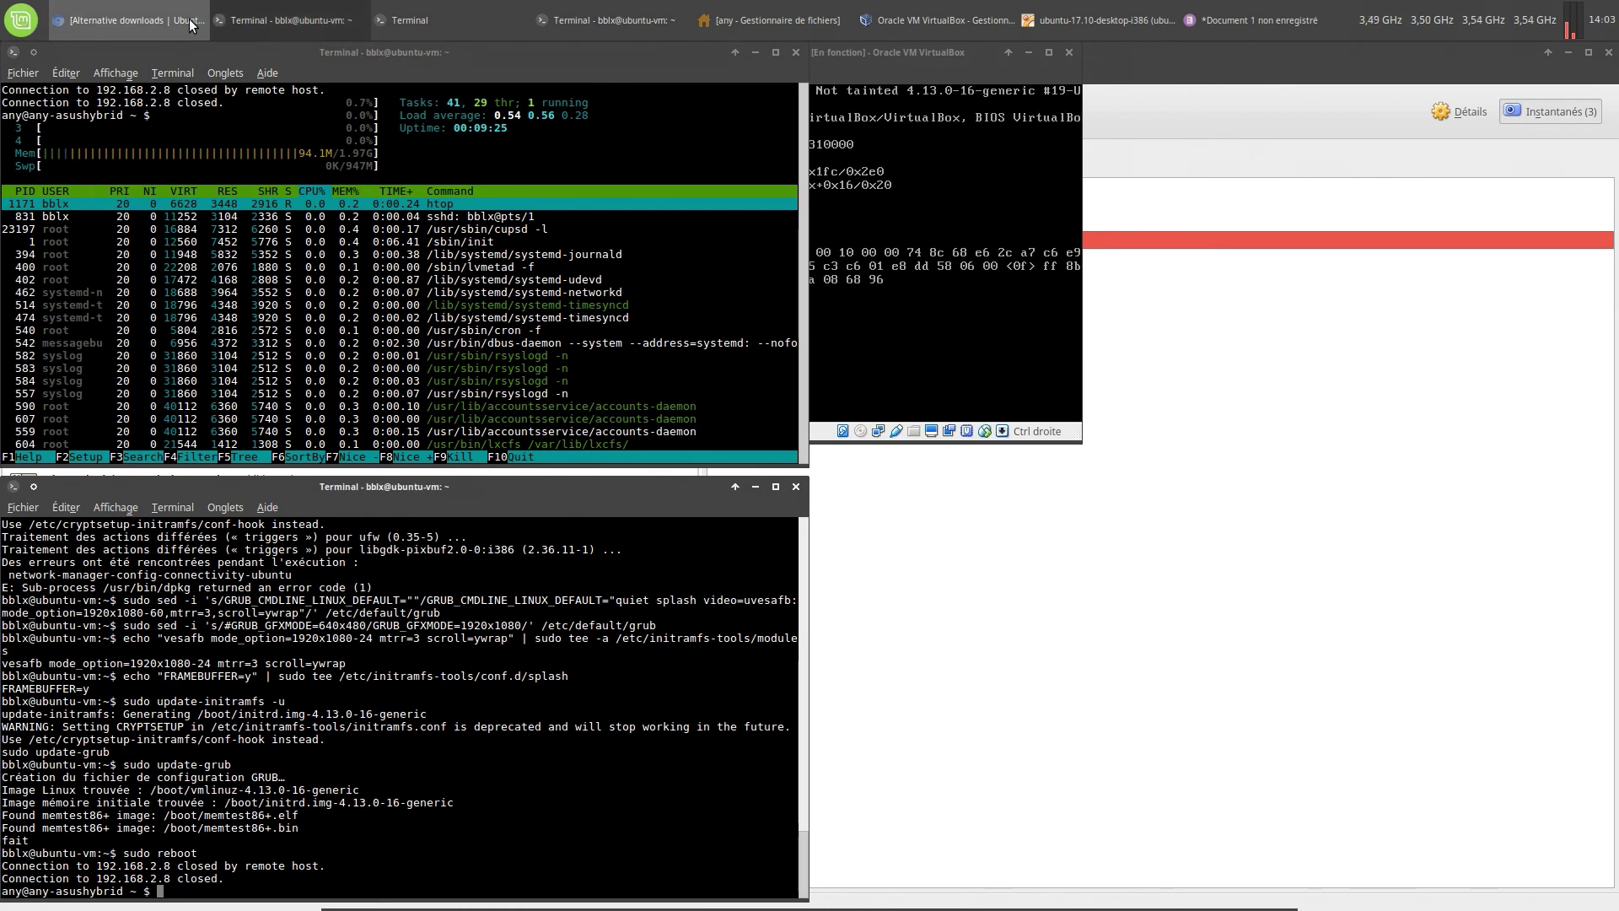
left_click(1251, 20)
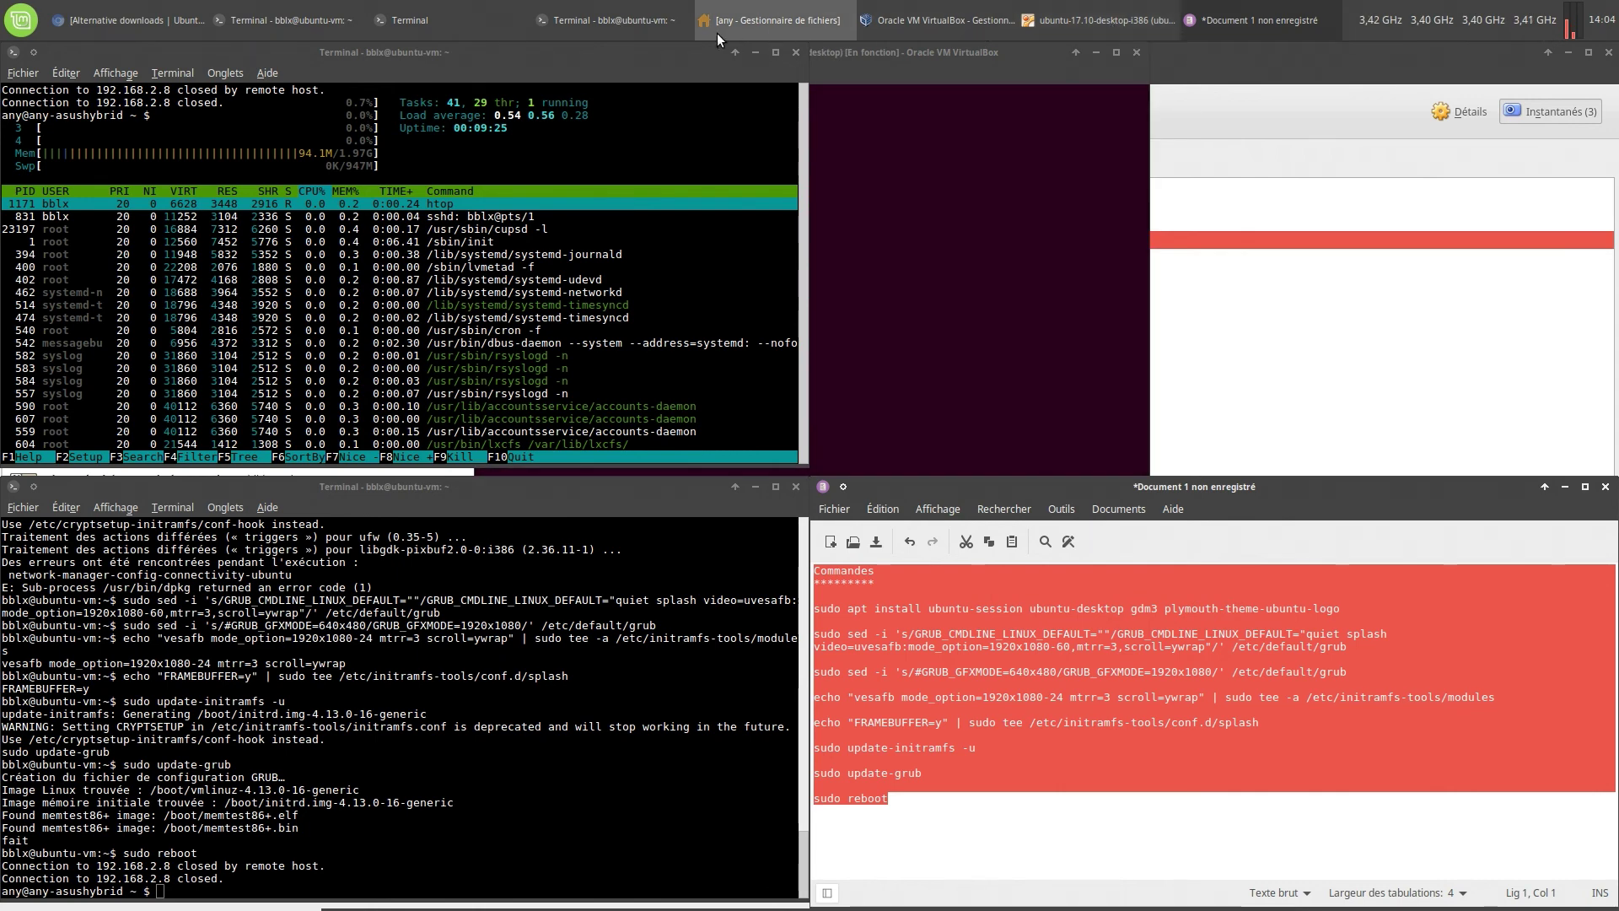
left_click(445, 12)
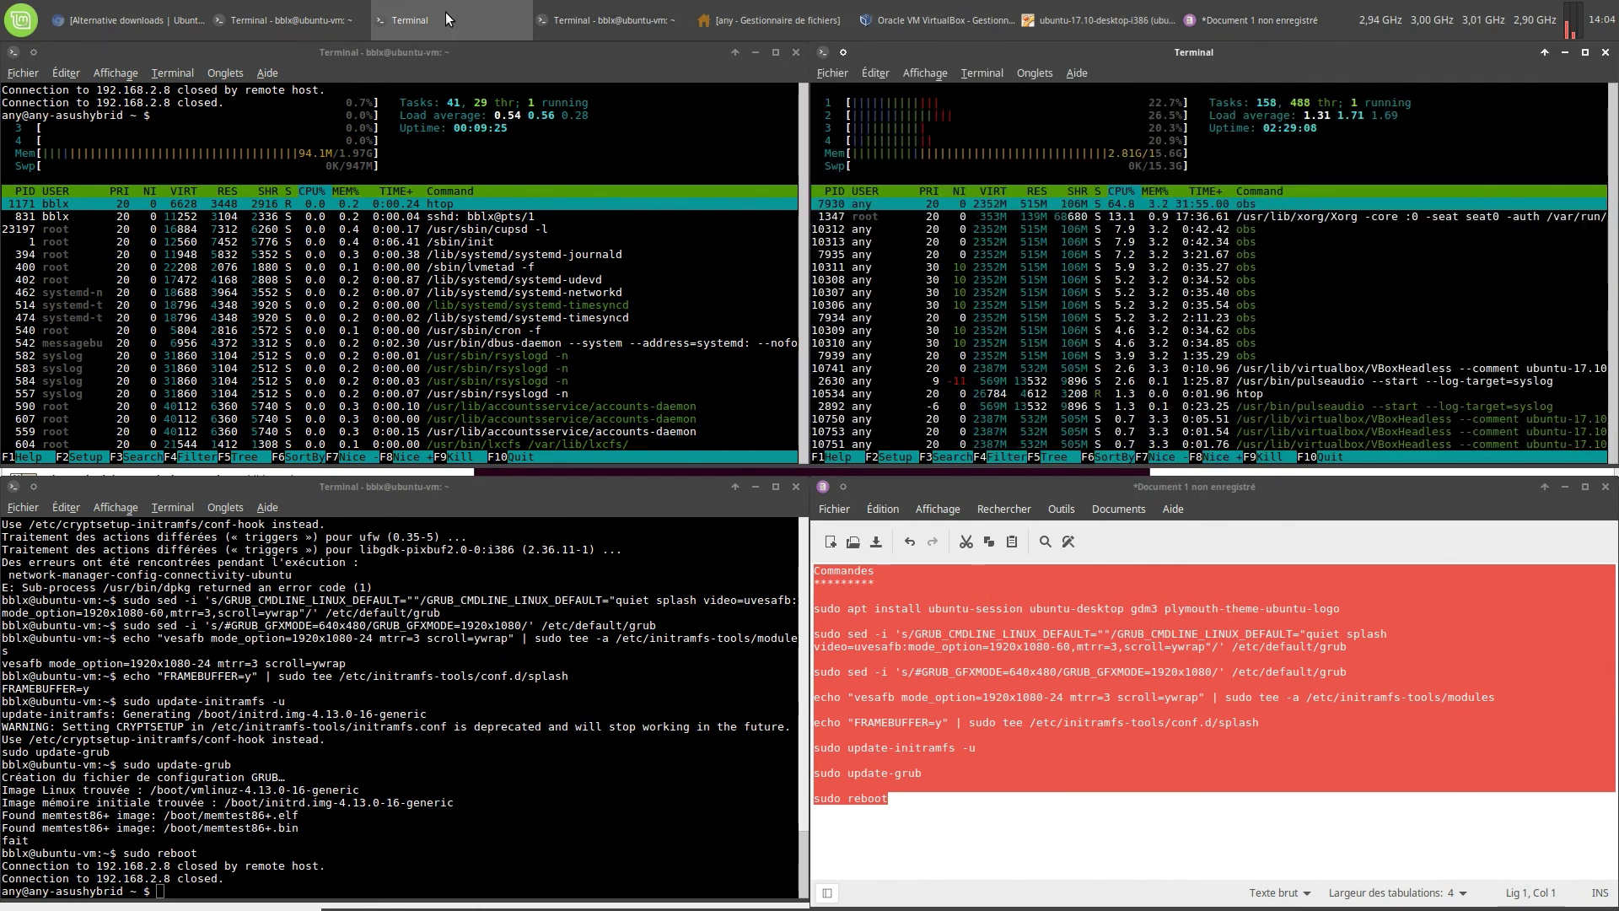
left_click(1102, 10)
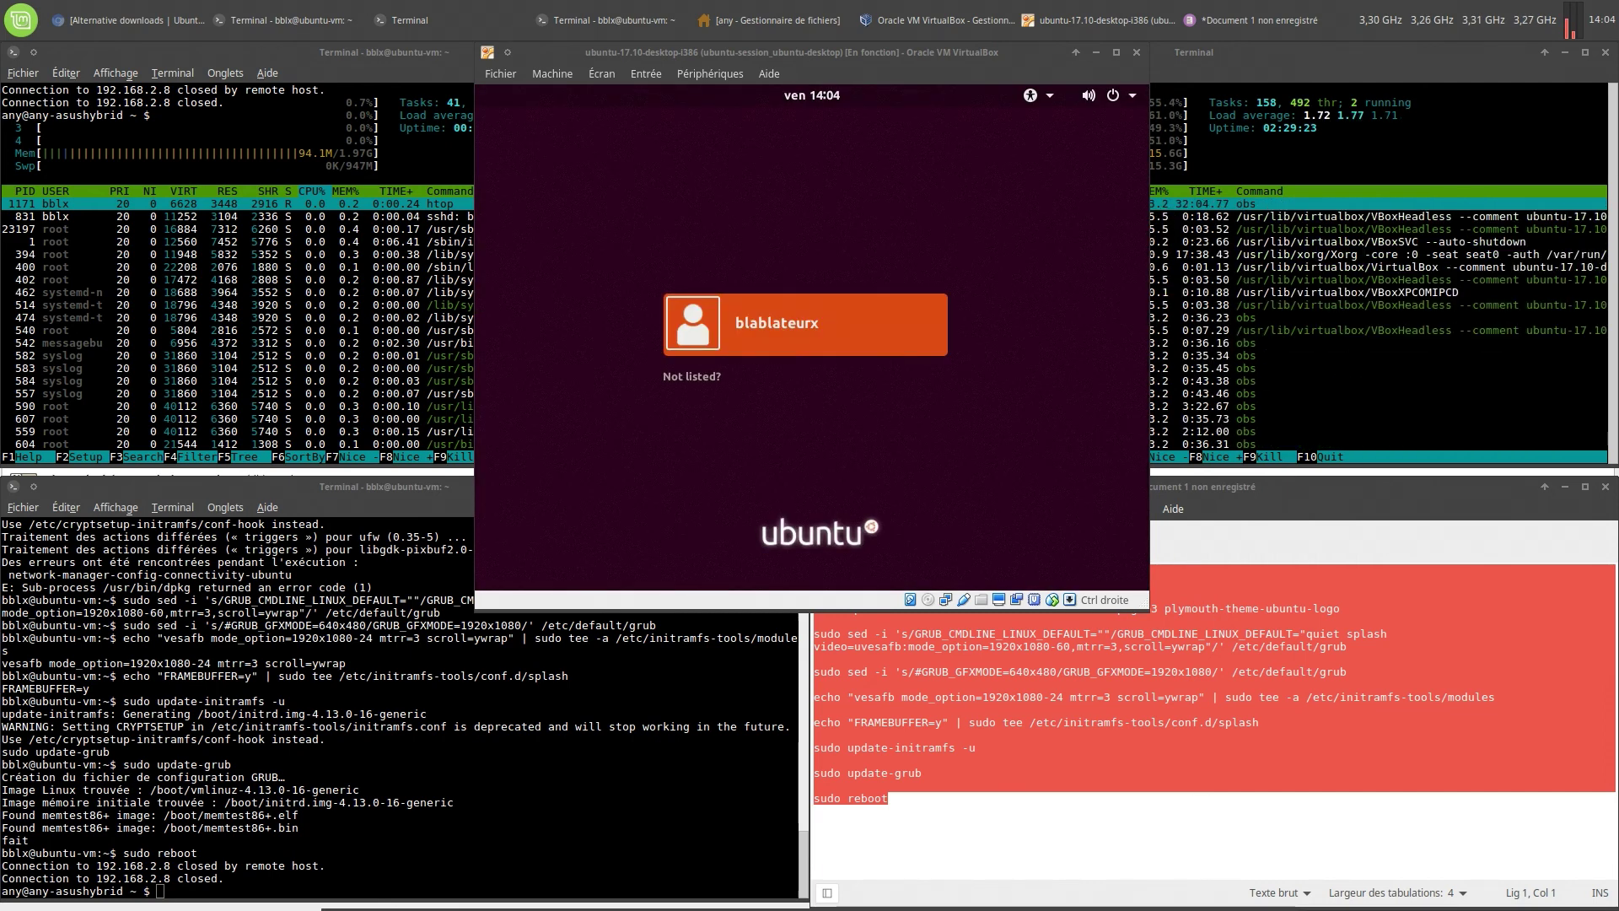
Sign into the guest account using the Ubuntu on Xorg session and the account password
left_click(786, 324)
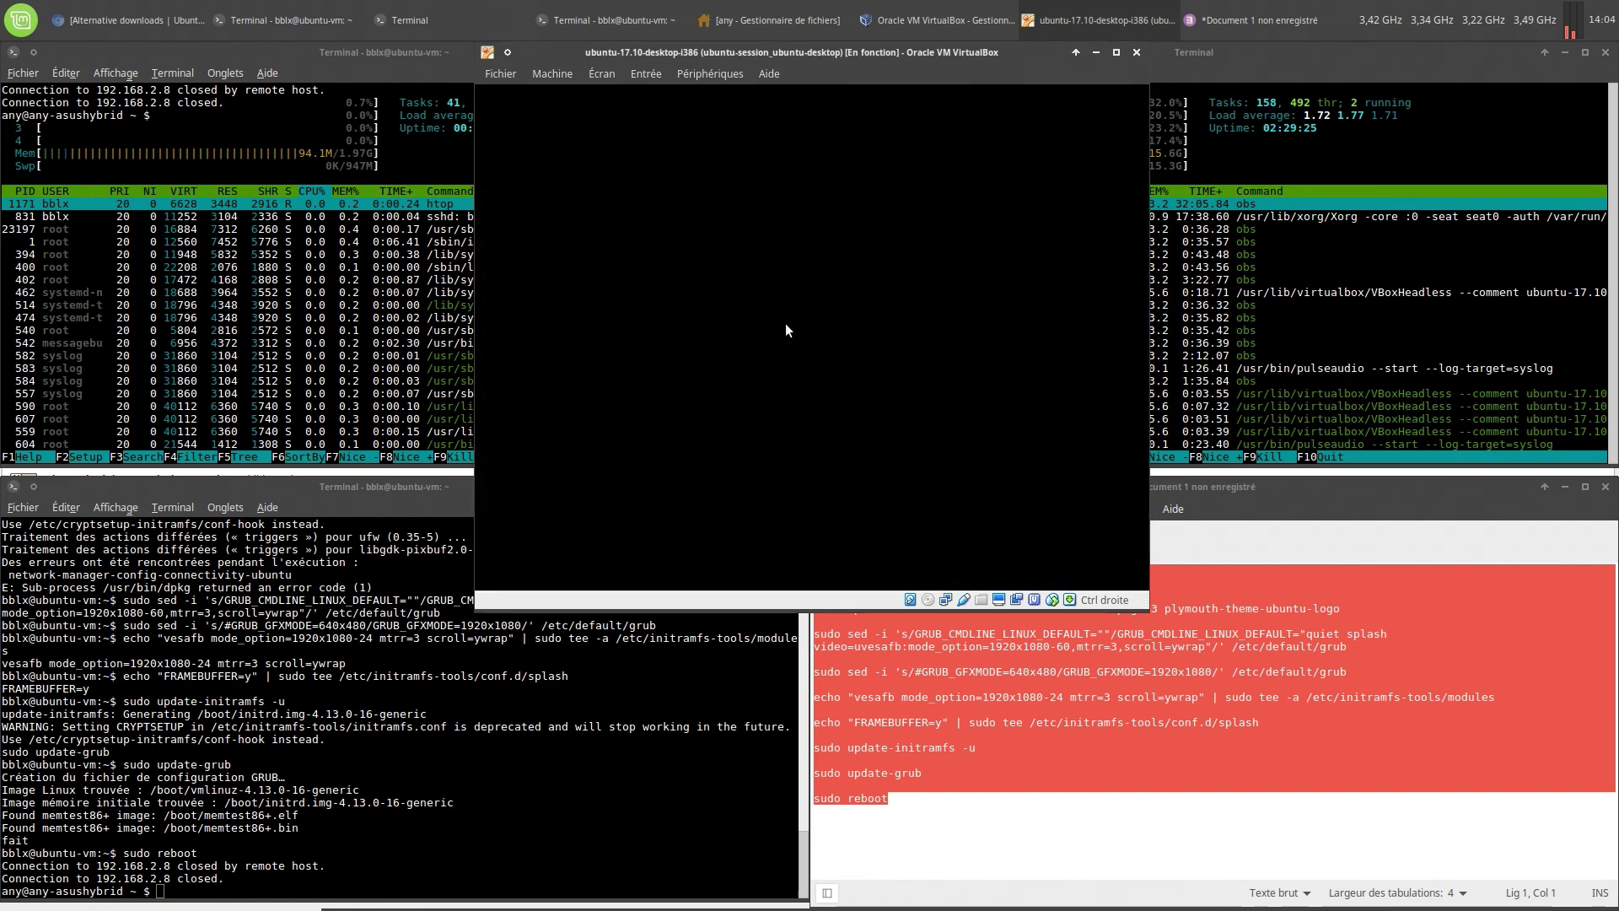
left_click(873, 417)
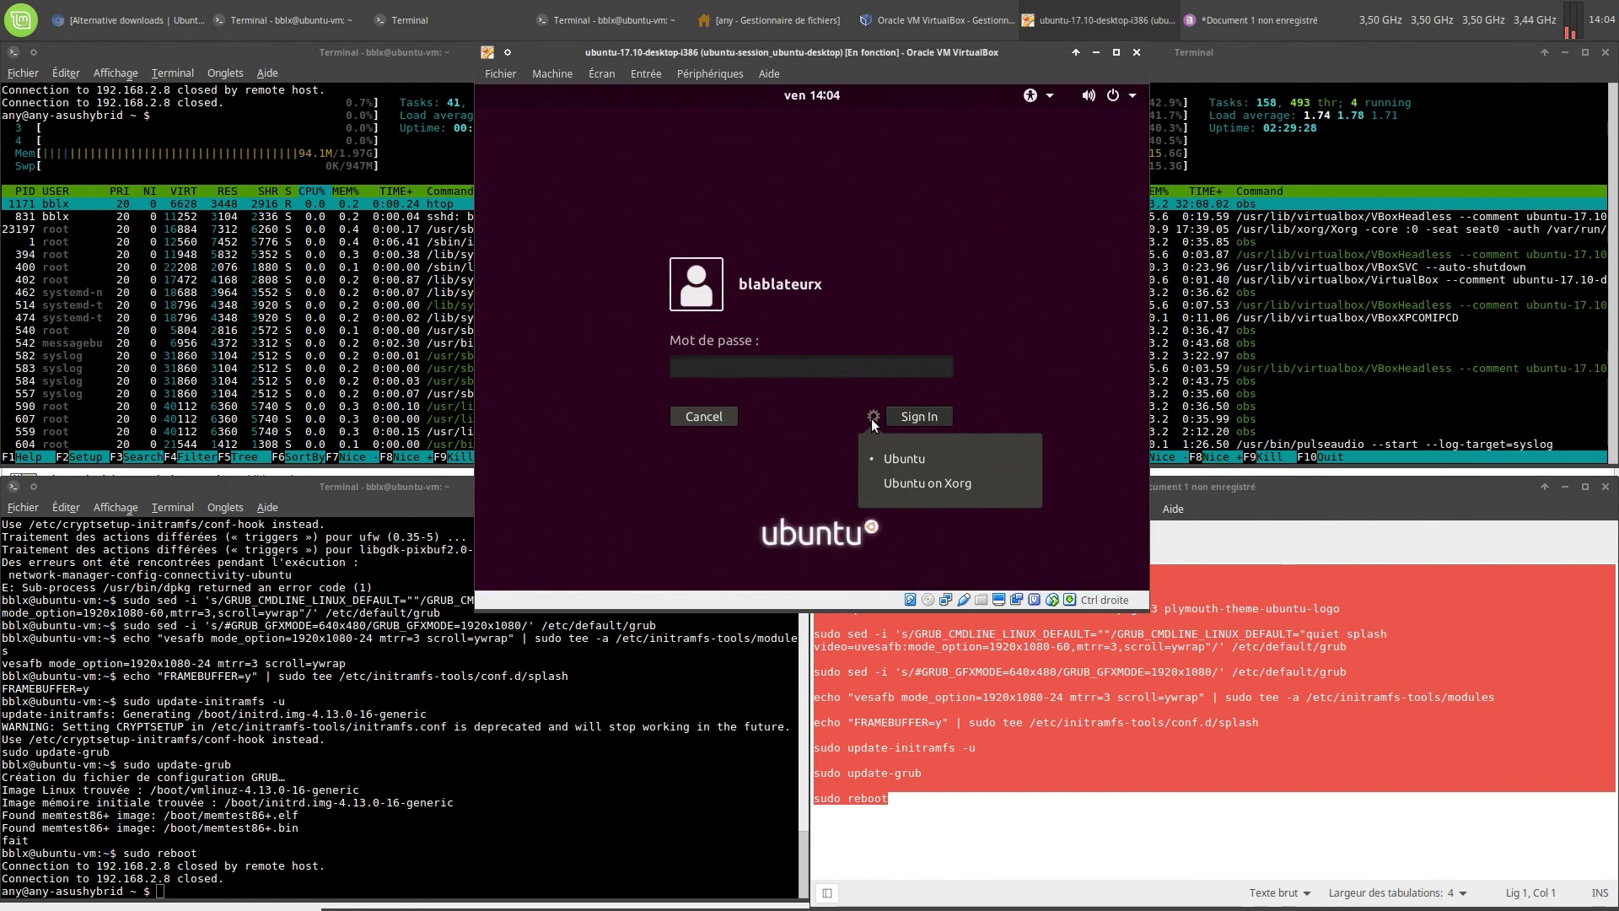
left_click(919, 483)
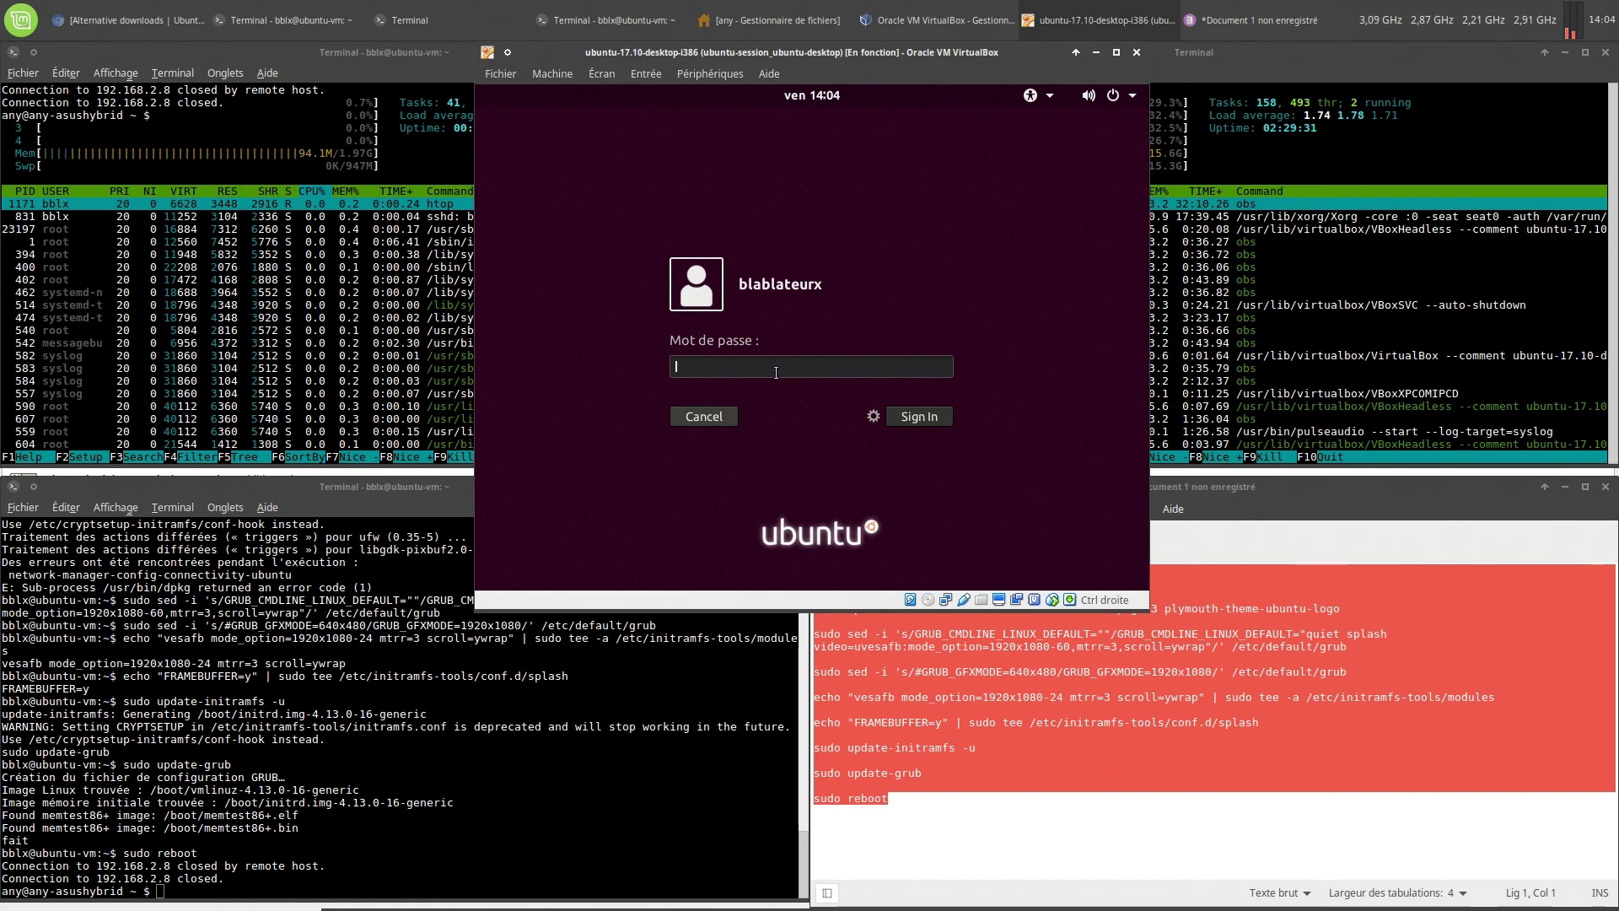
type("*")
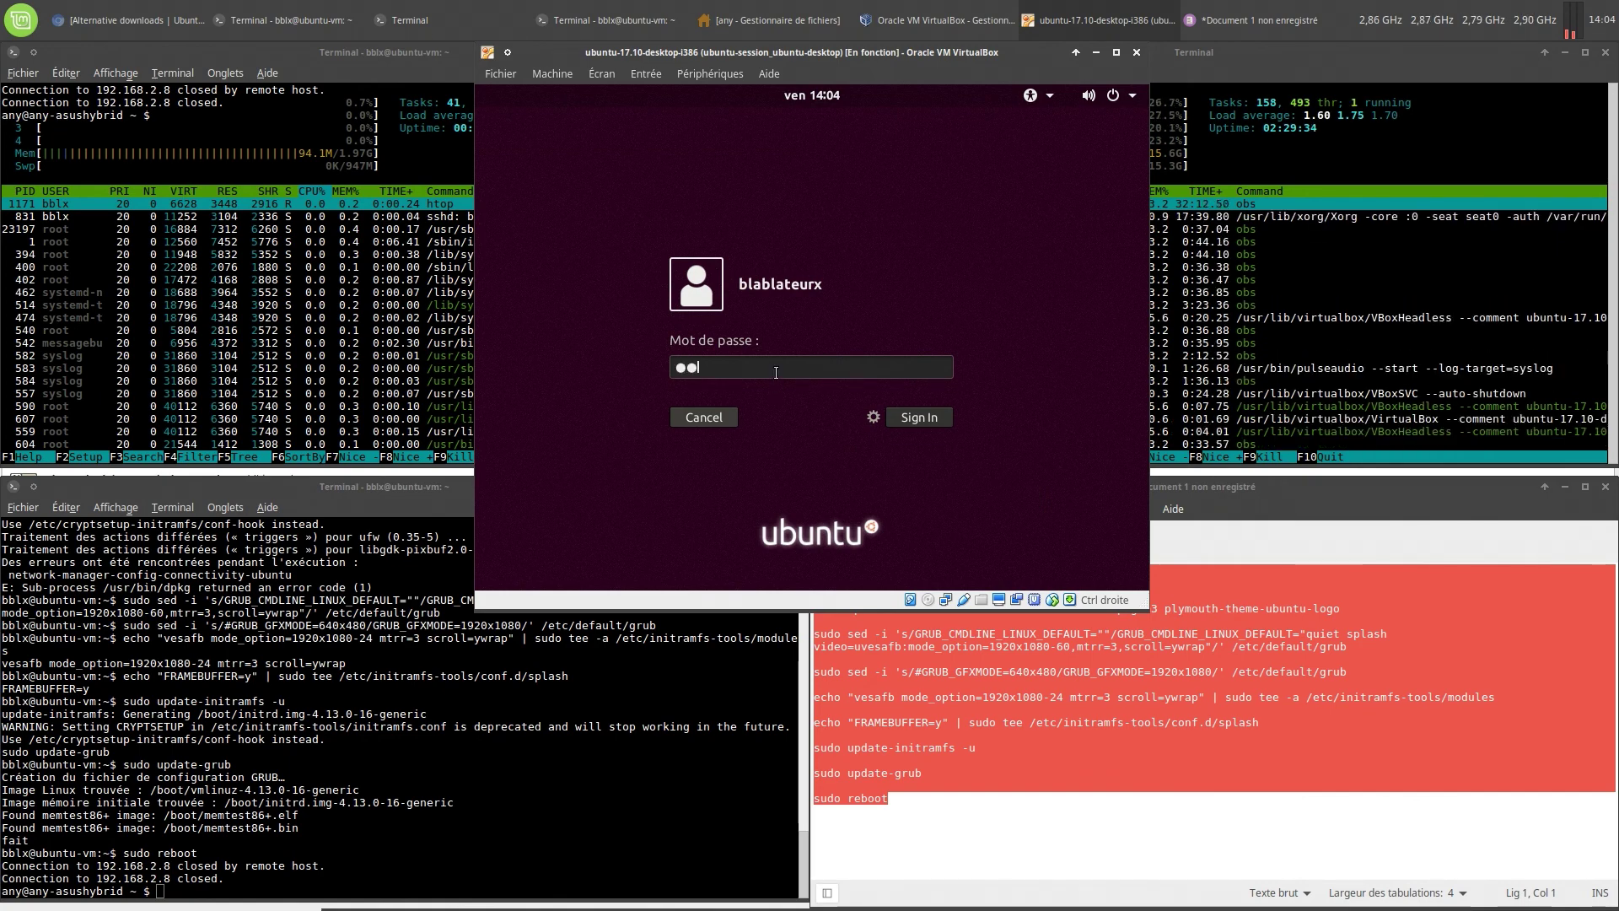
type("*")
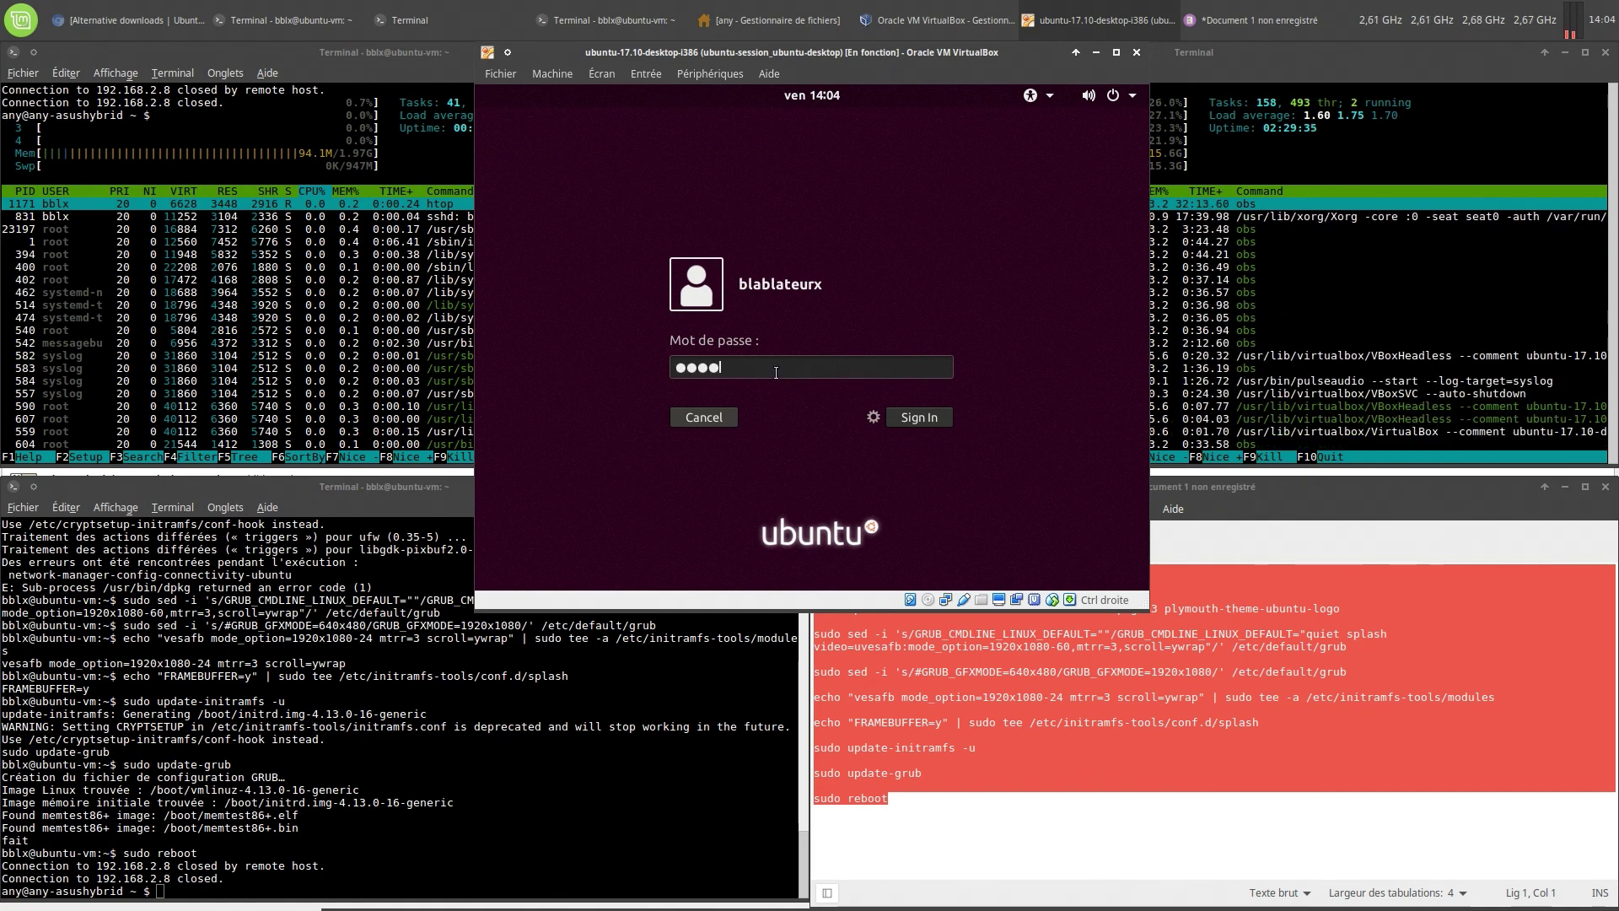
type("***")
key("Return")
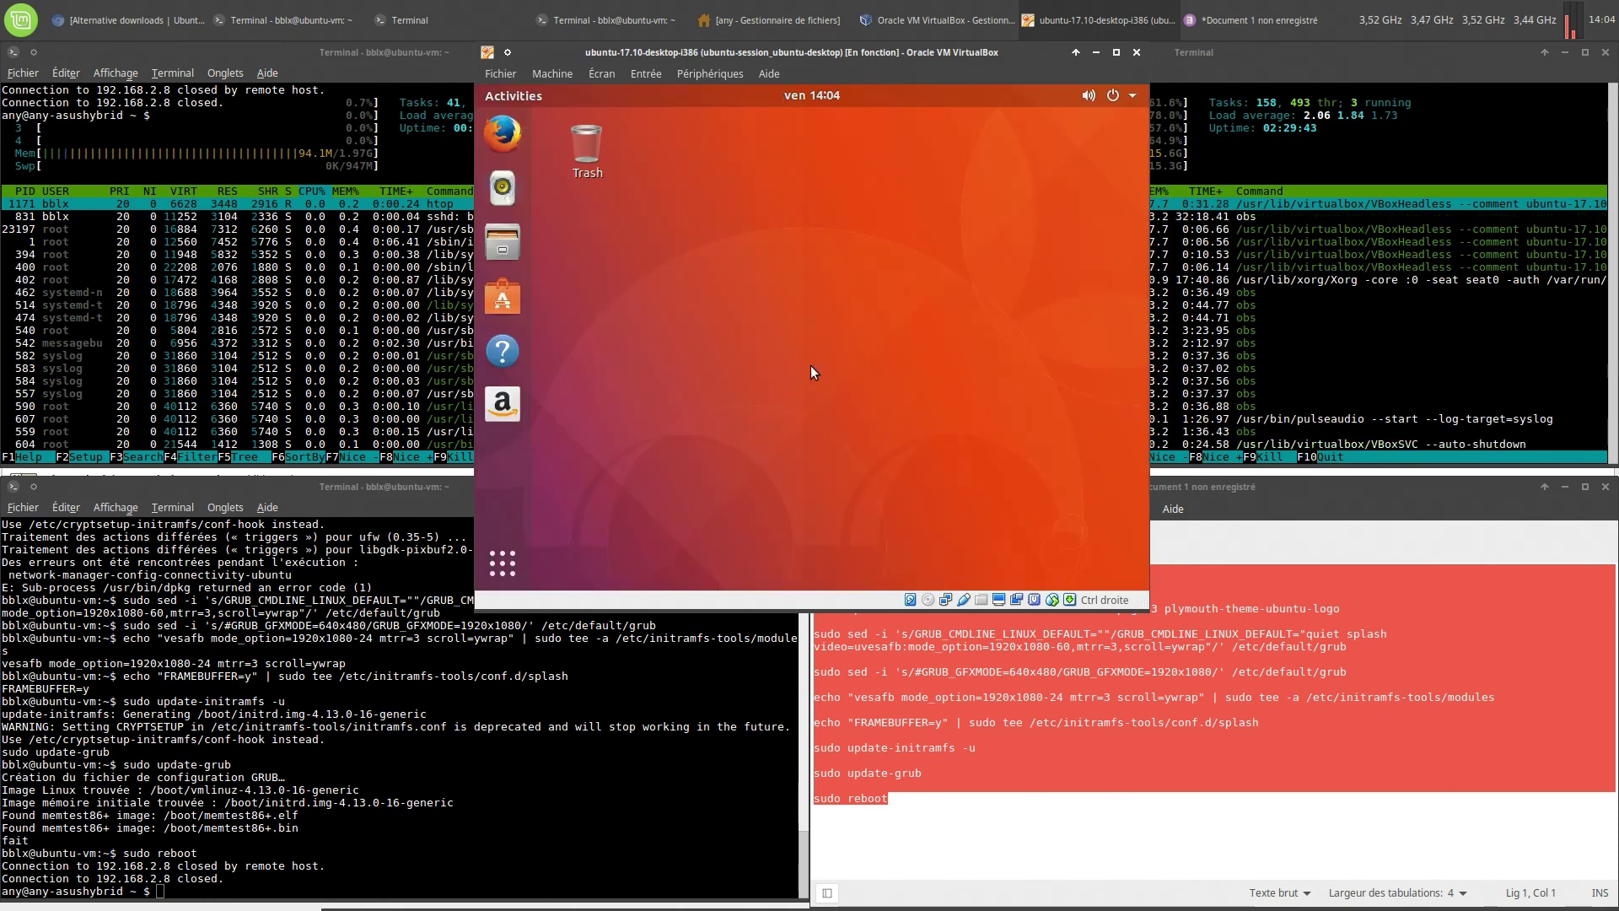
Maximize the VM window and launch Terminal by searching 'ter' in Show Applications
left_click(1115, 52)
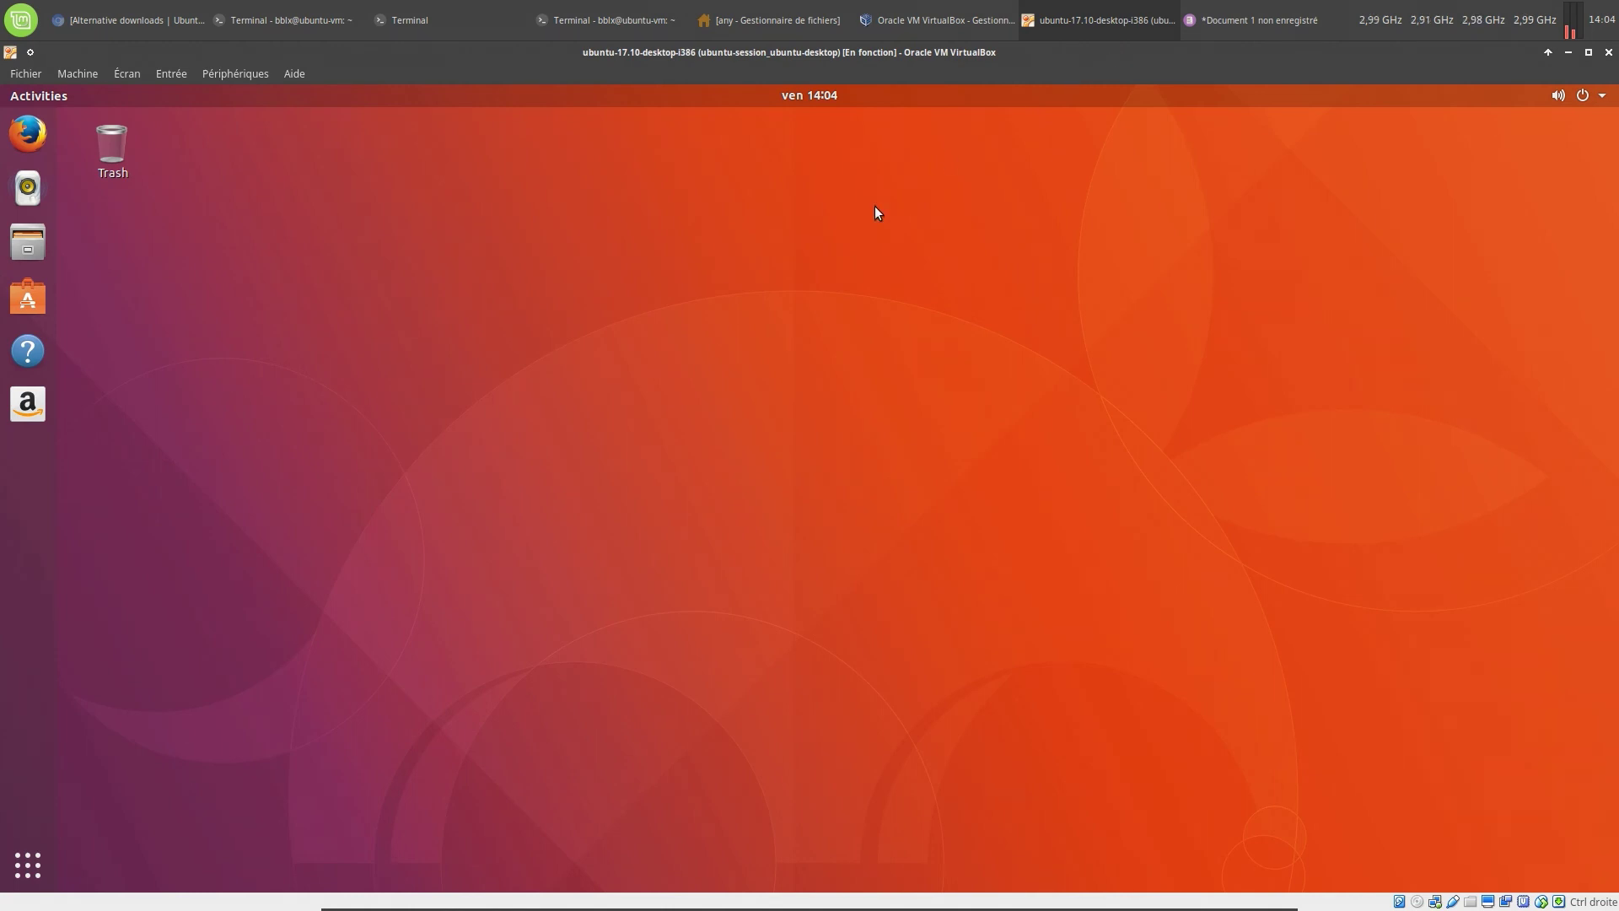
left_click(1602, 98)
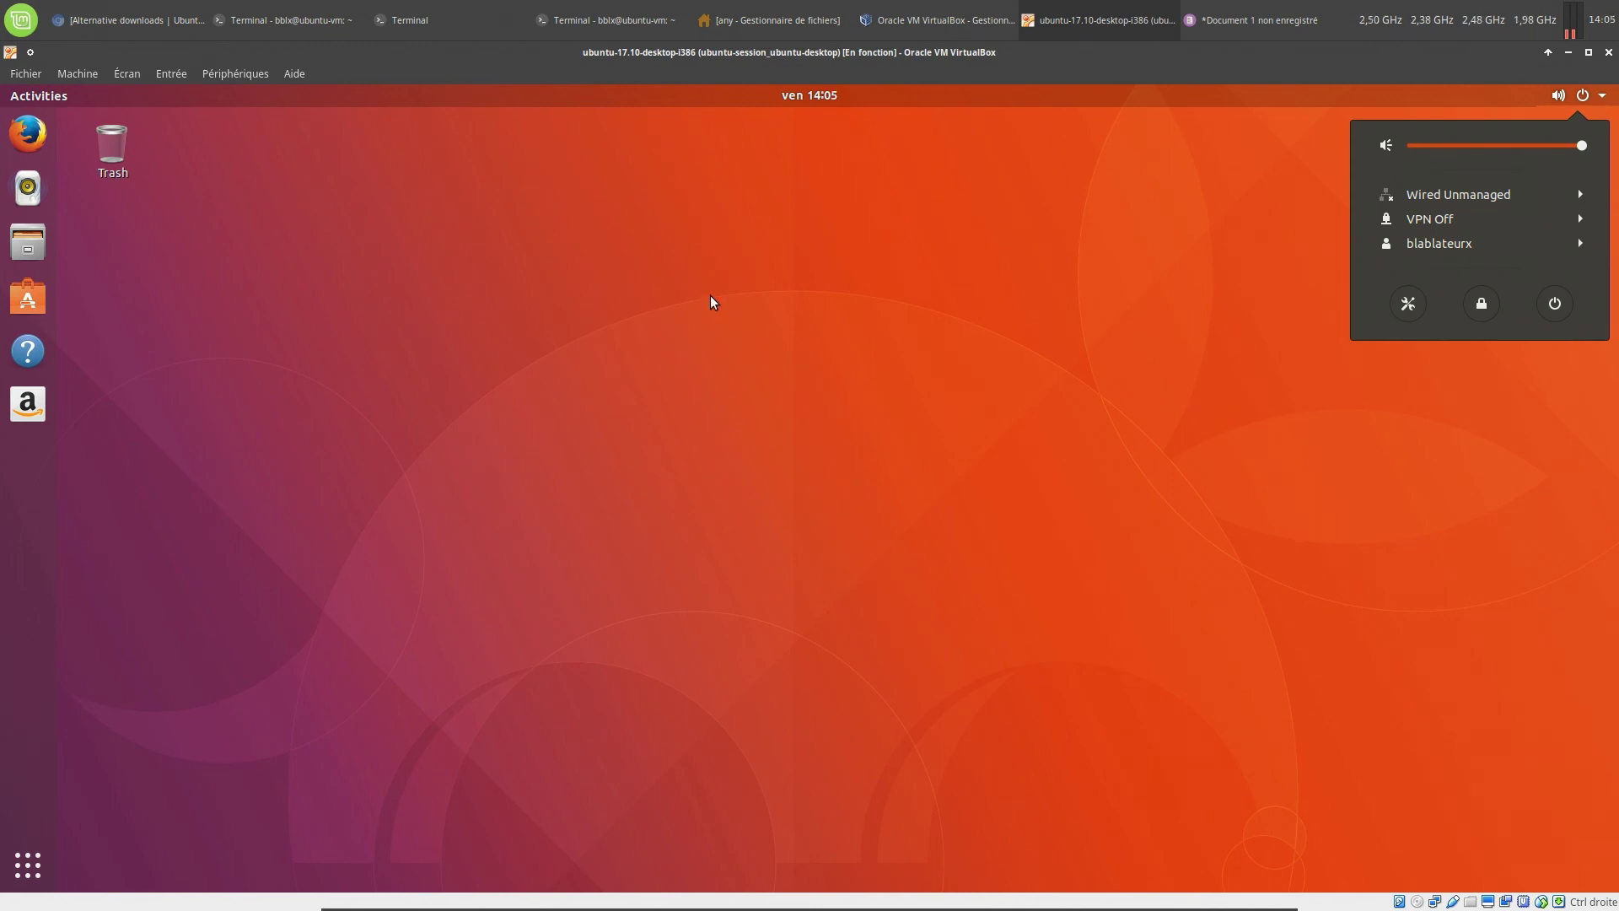
left_click(1015, 319)
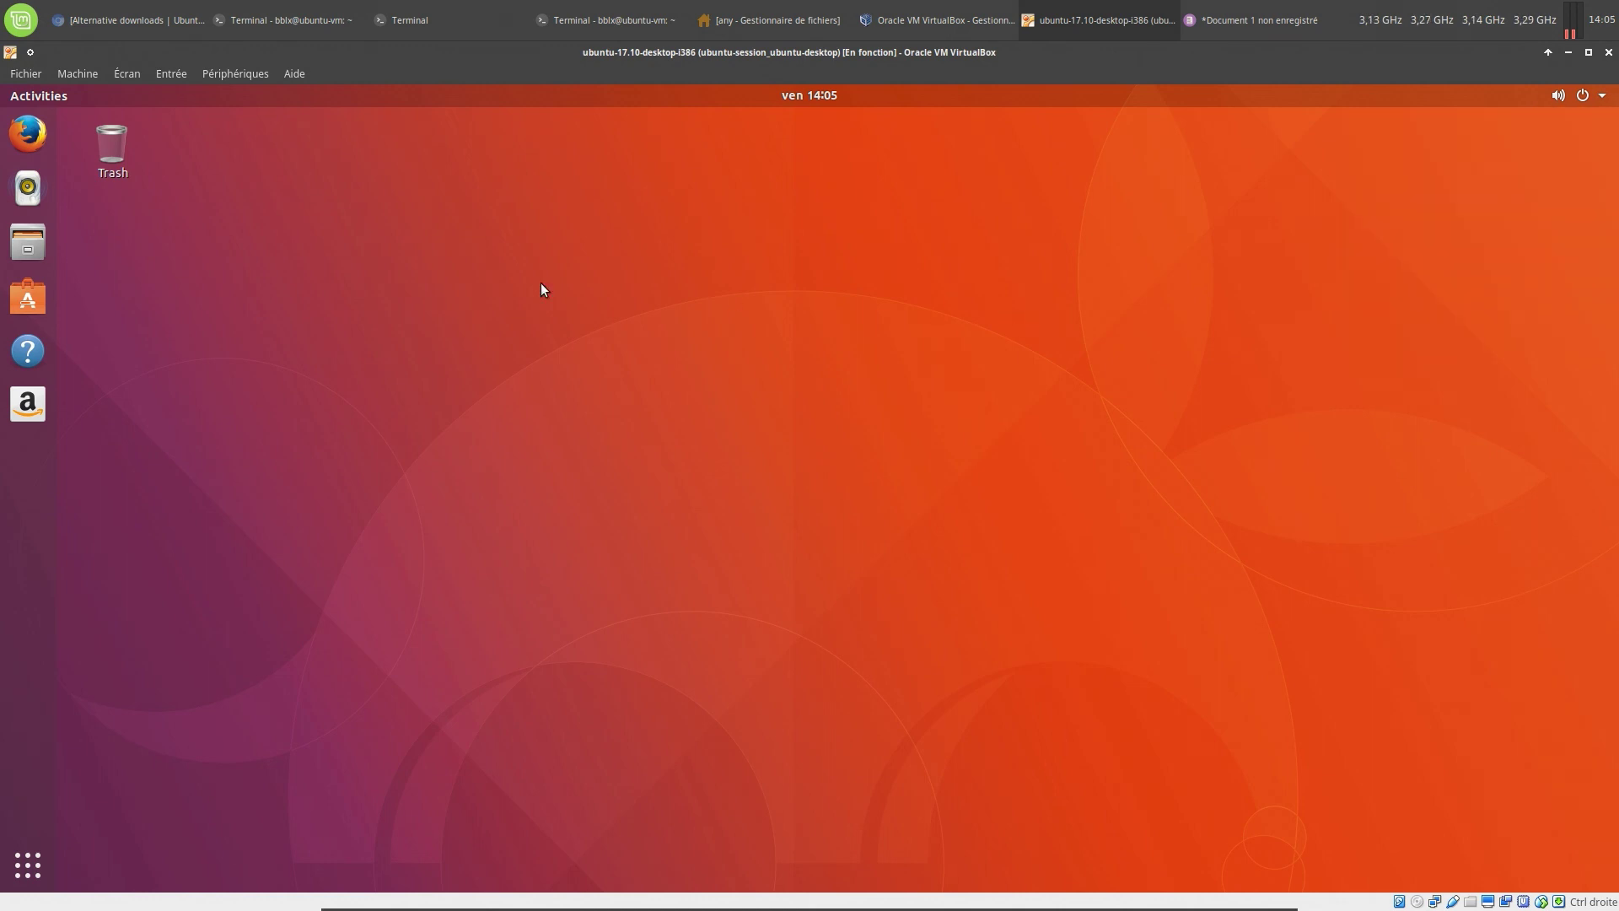
left_click(28, 866)
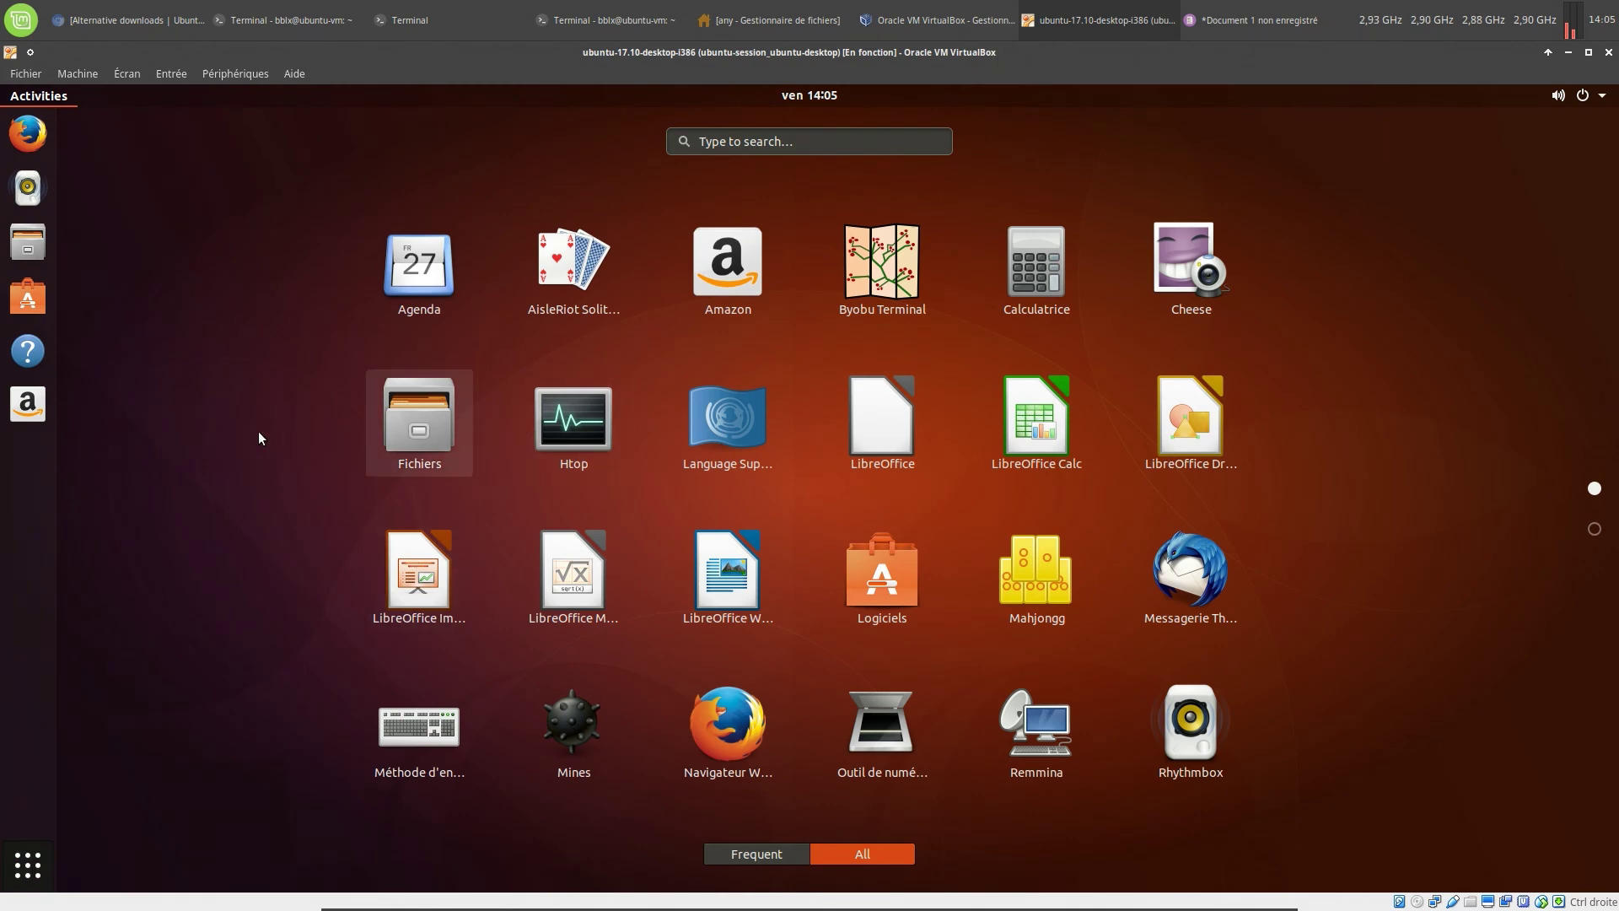
type("ter")
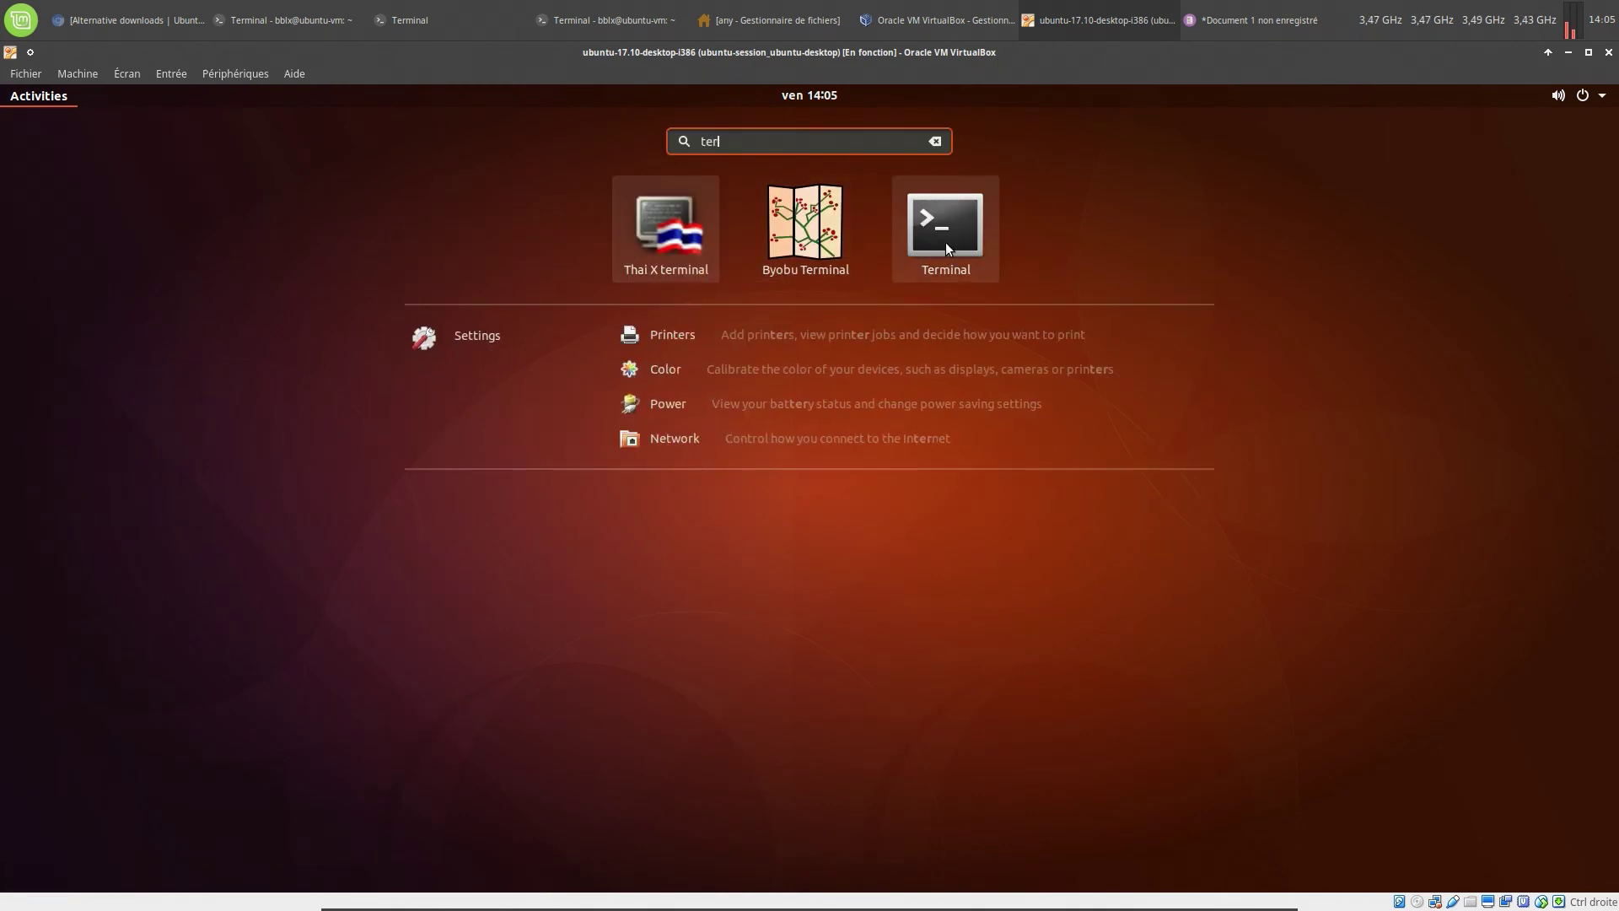
left_click(945, 241)
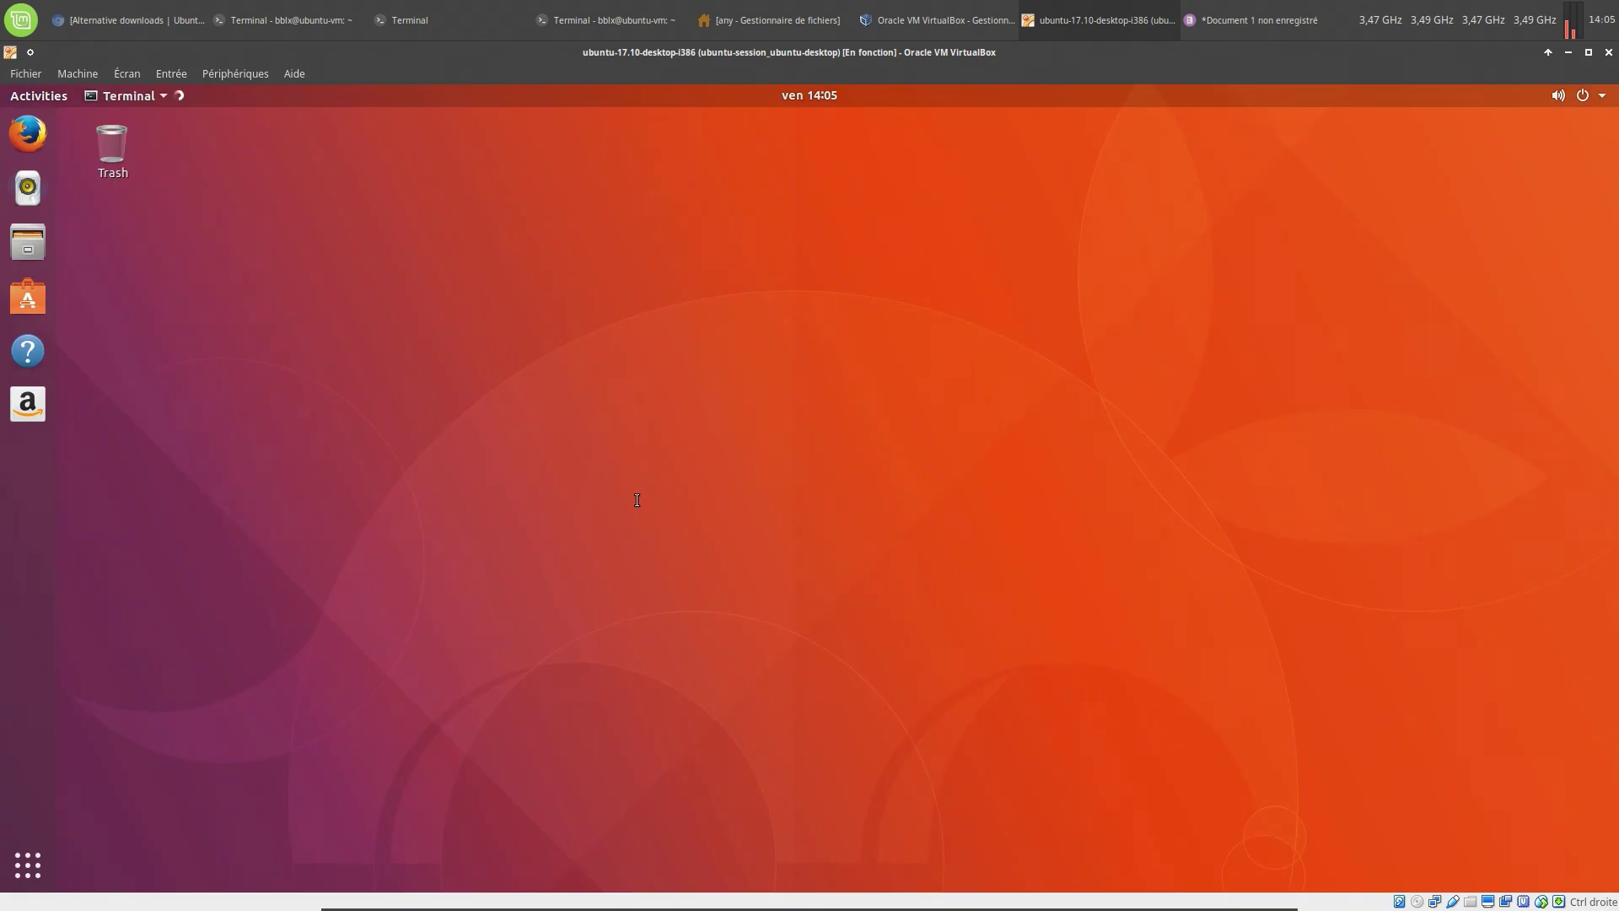
Run uname -a (4.13.0-16-generic, i686), zoom the terminal text five times, and reposition the window
type("un")
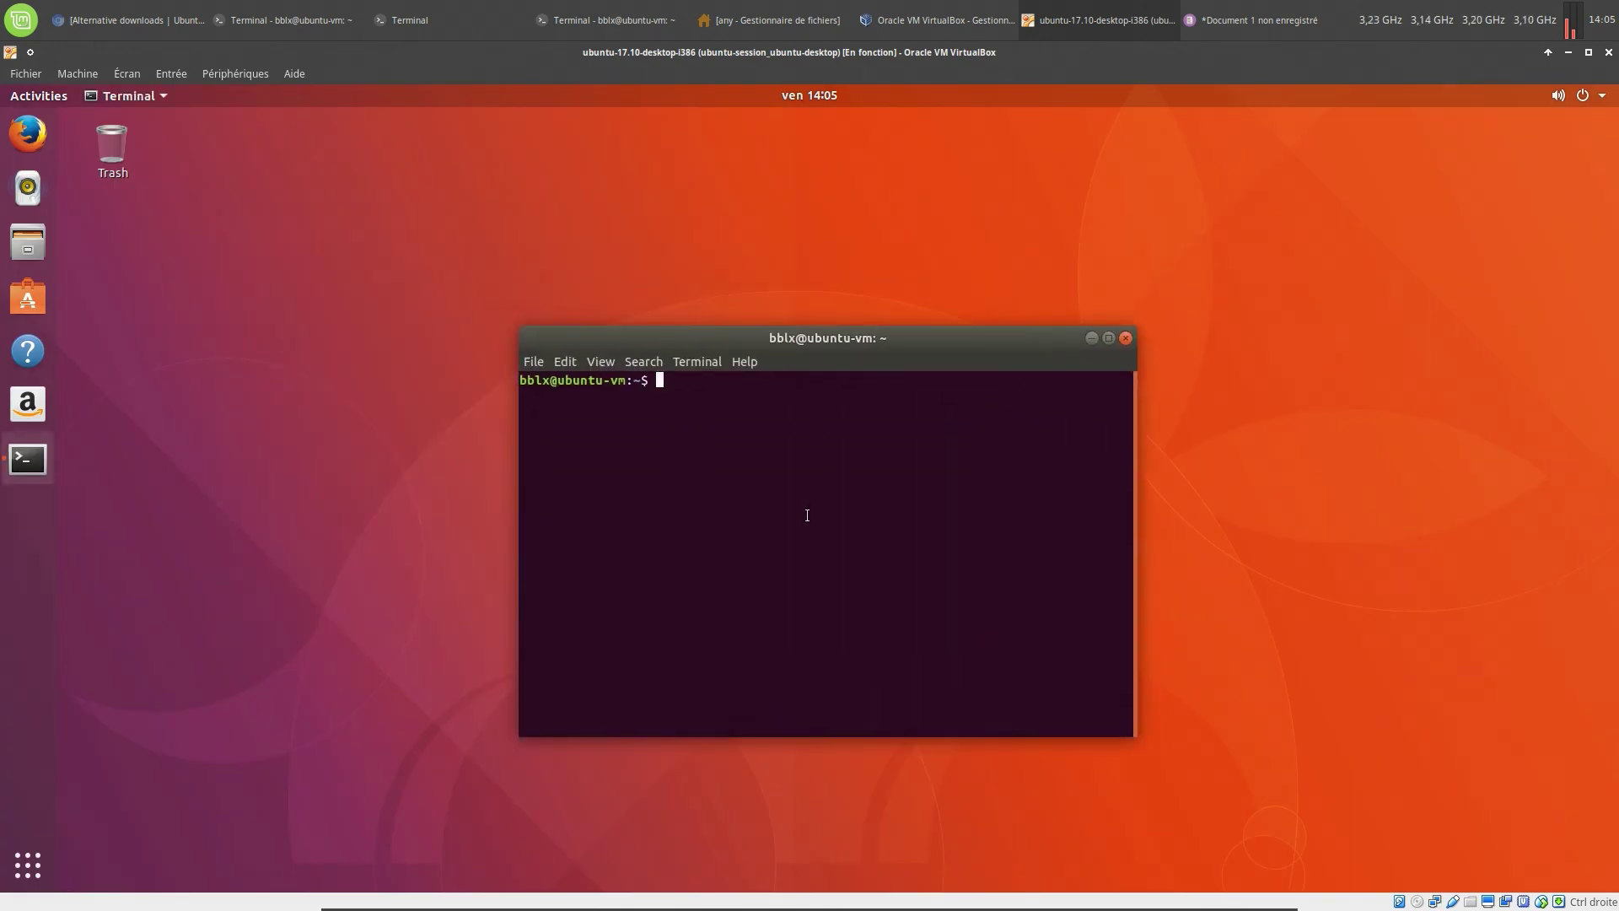
type("ame -a")
key("Return")
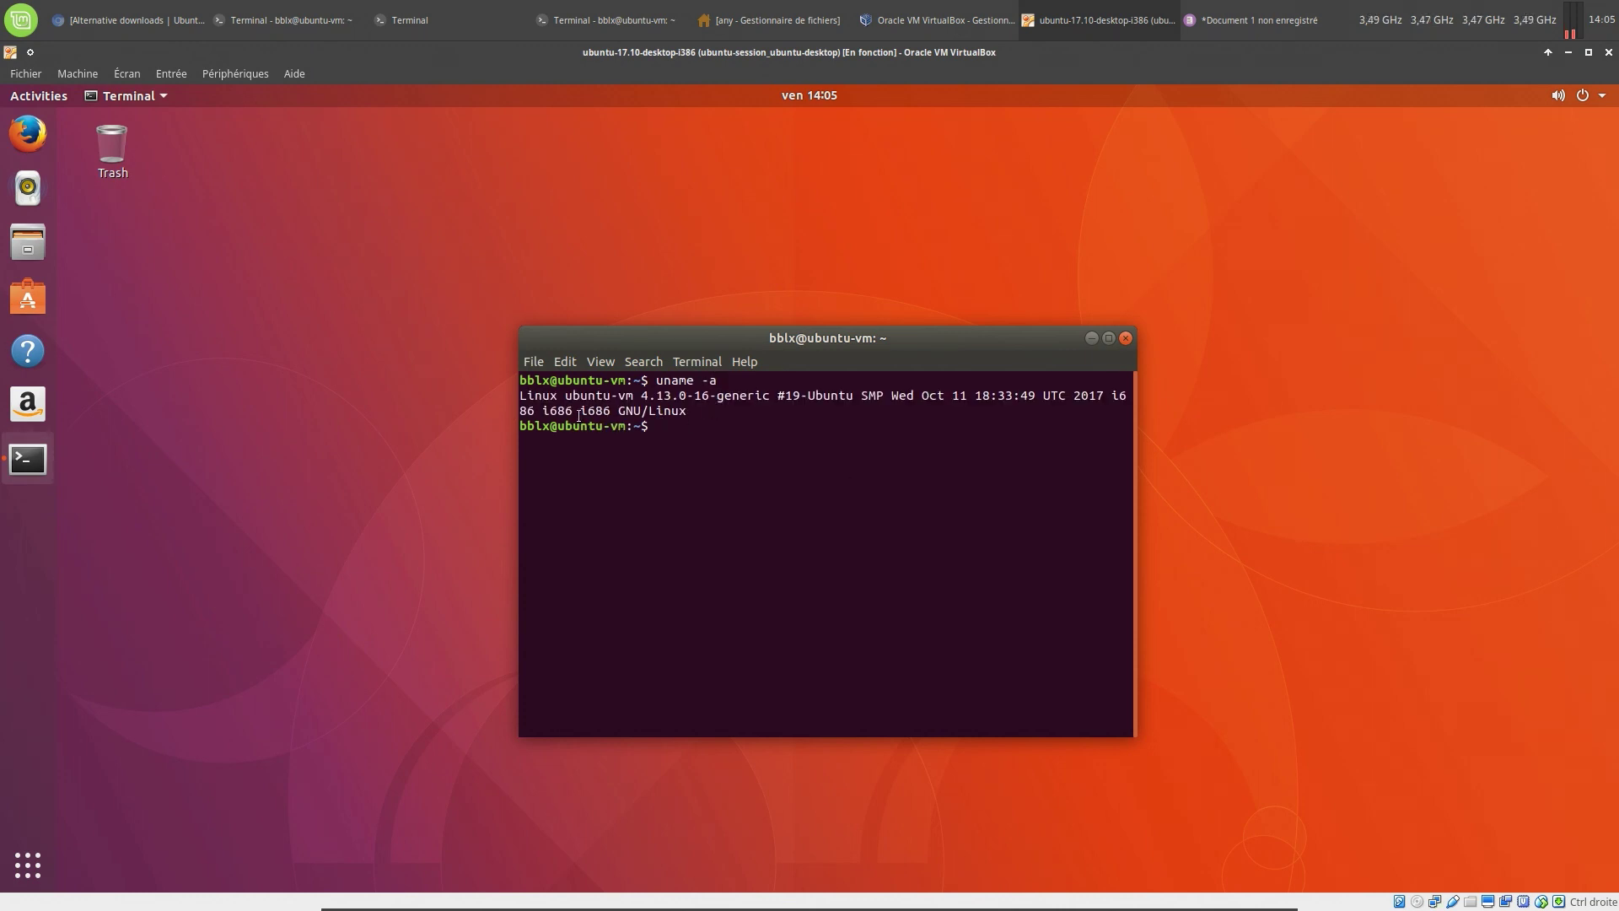
left_click(597, 359)
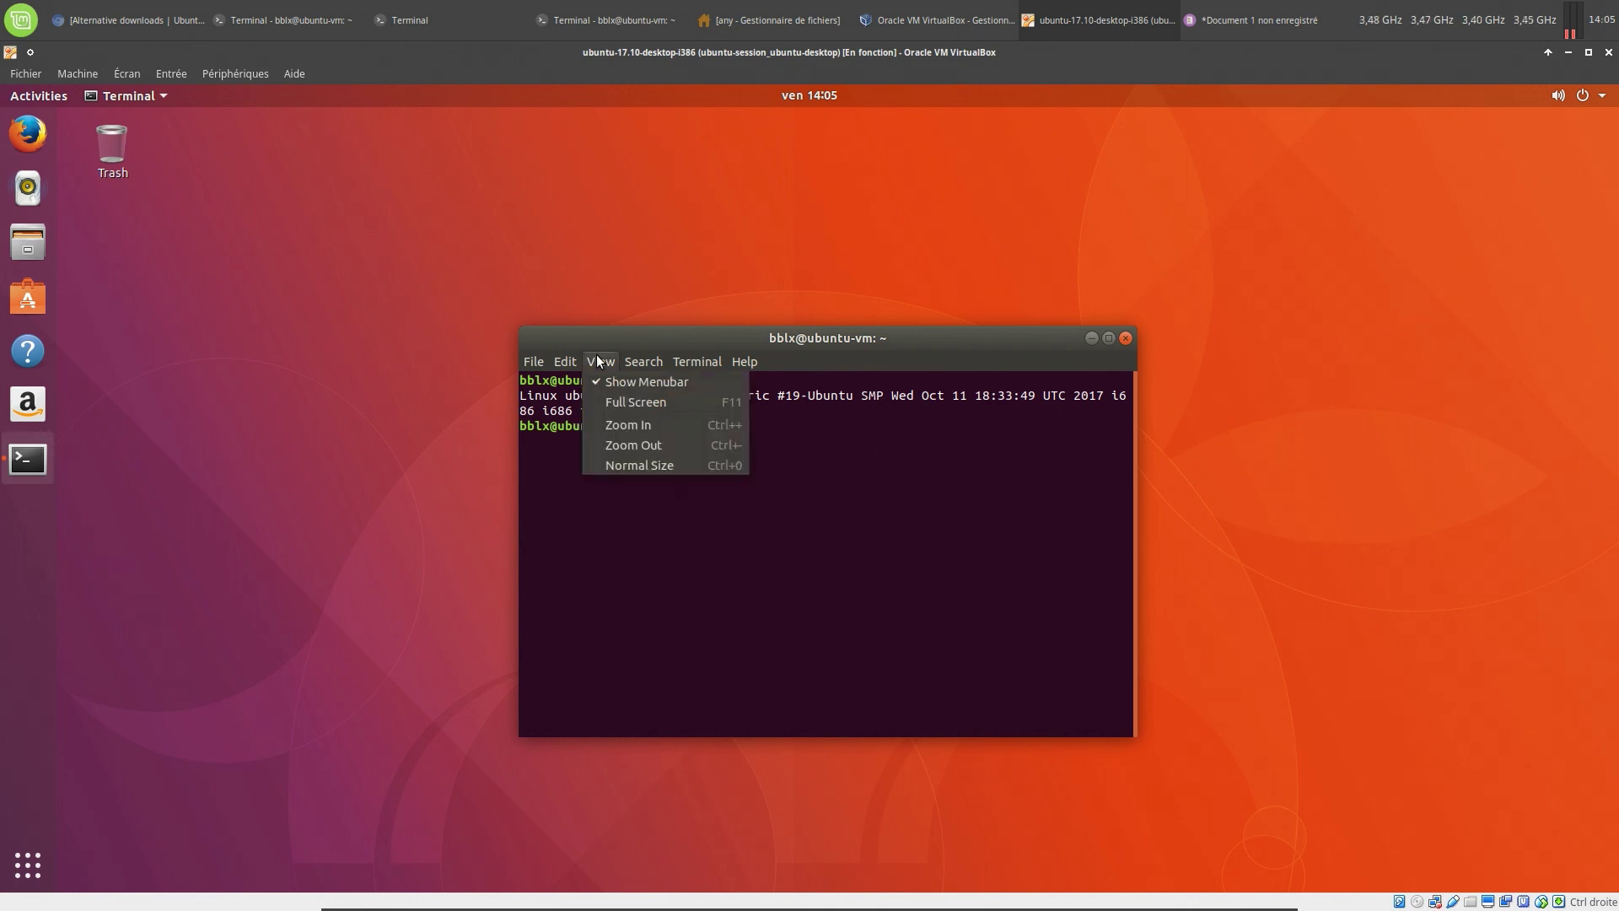
left_click(645, 426)
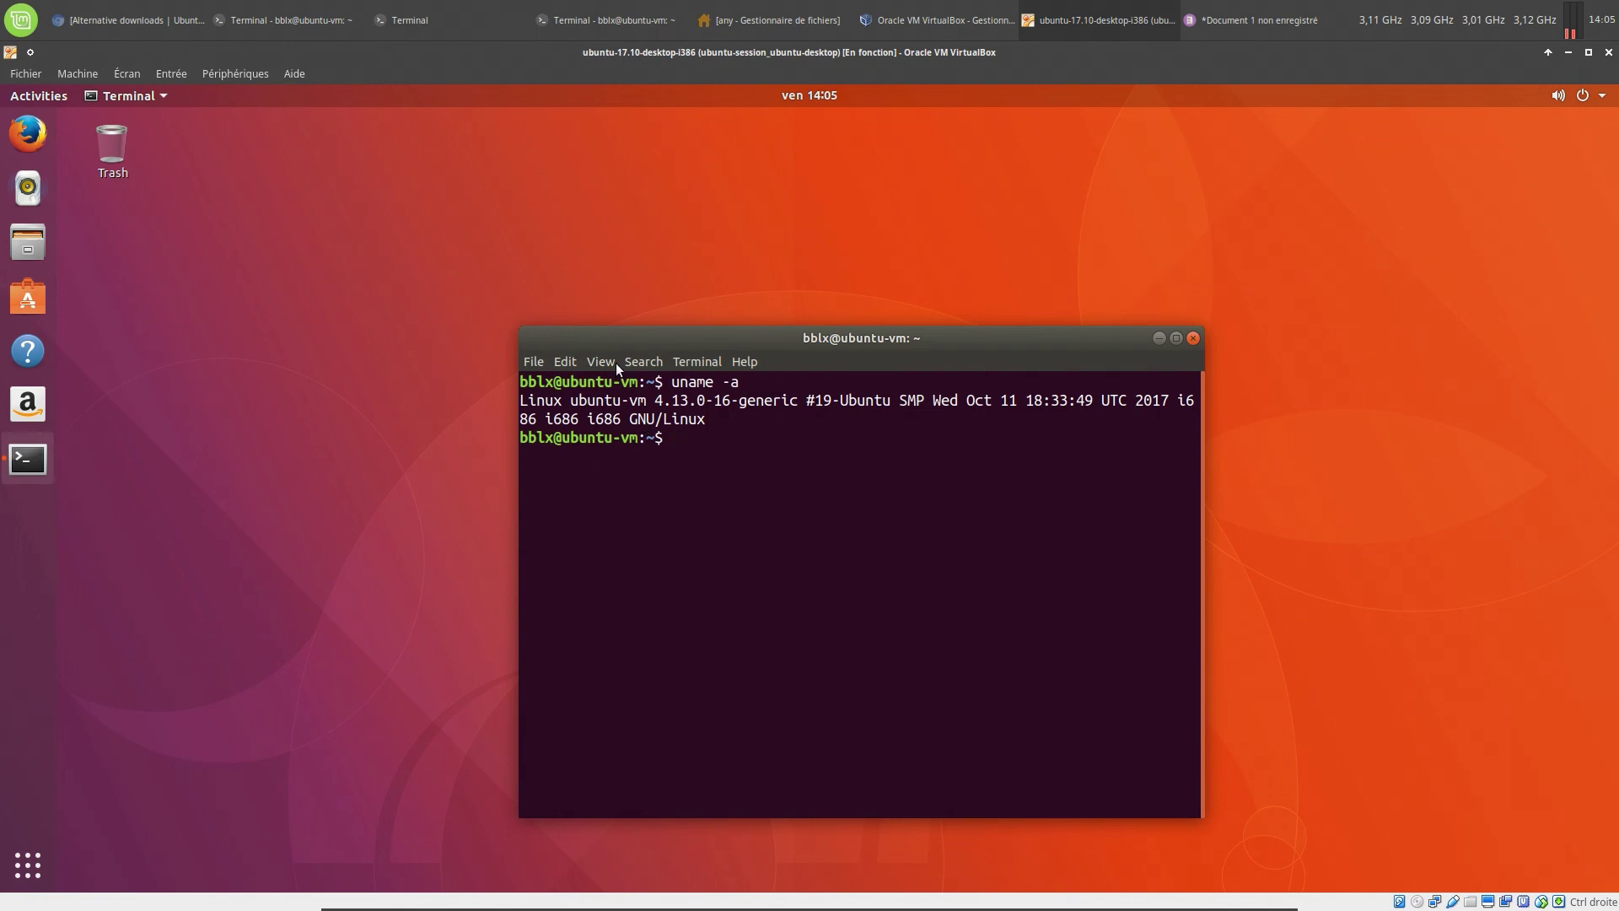
left_click(613, 362)
left_click(619, 421)
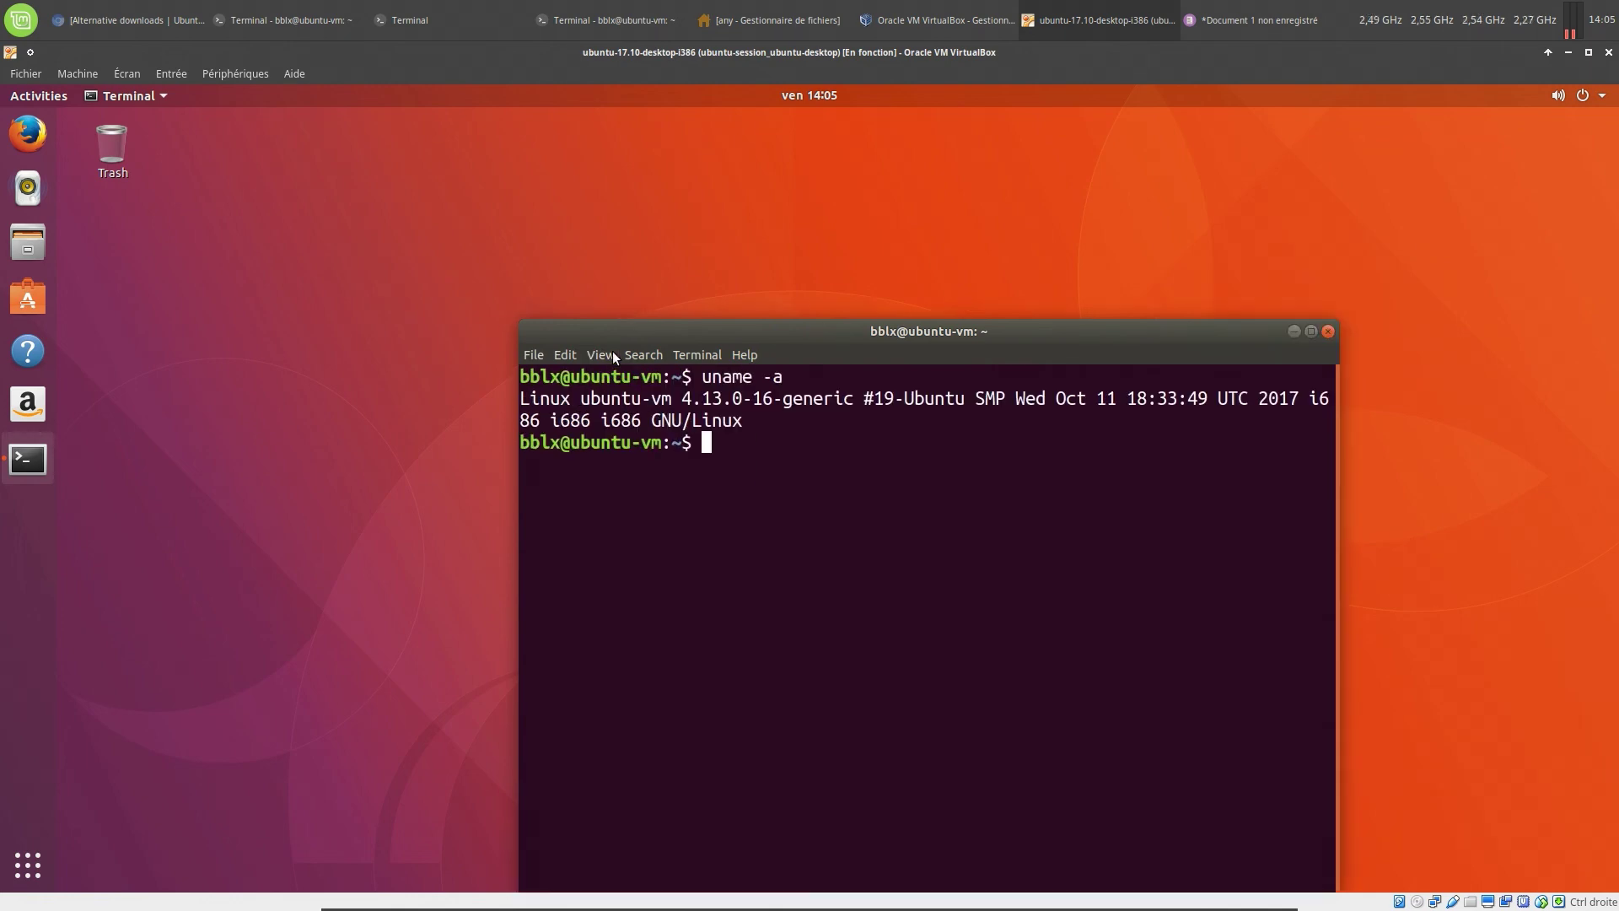
left_click(612, 351)
left_click(631, 416)
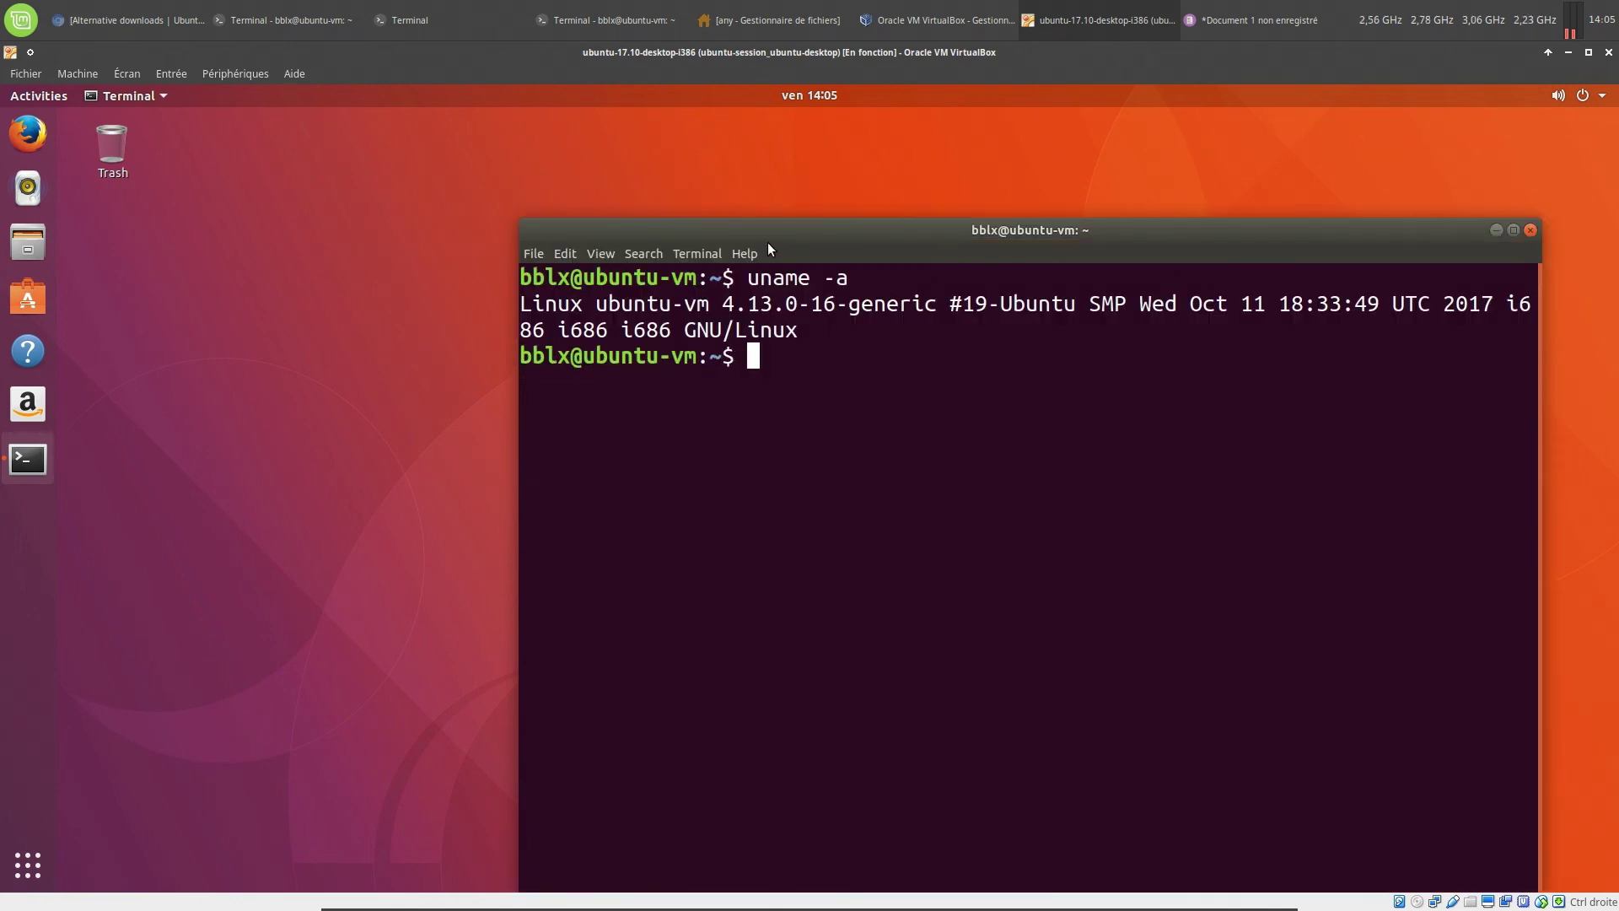
left_click_drag(769, 250, 594, 179)
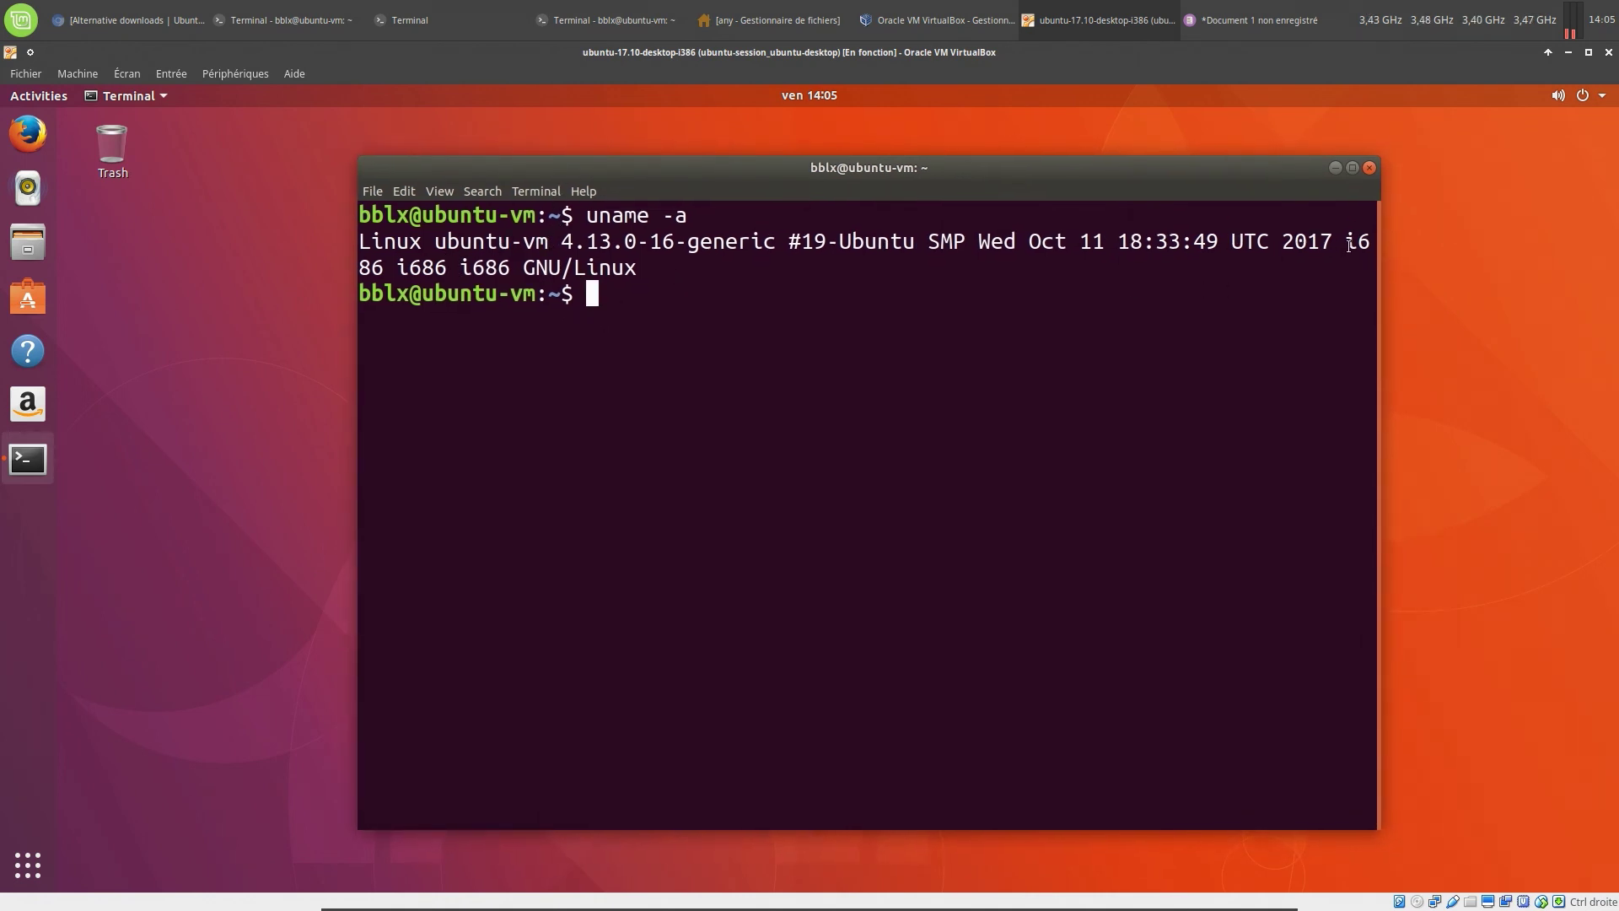
left_click_drag(1346, 243, 634, 263)
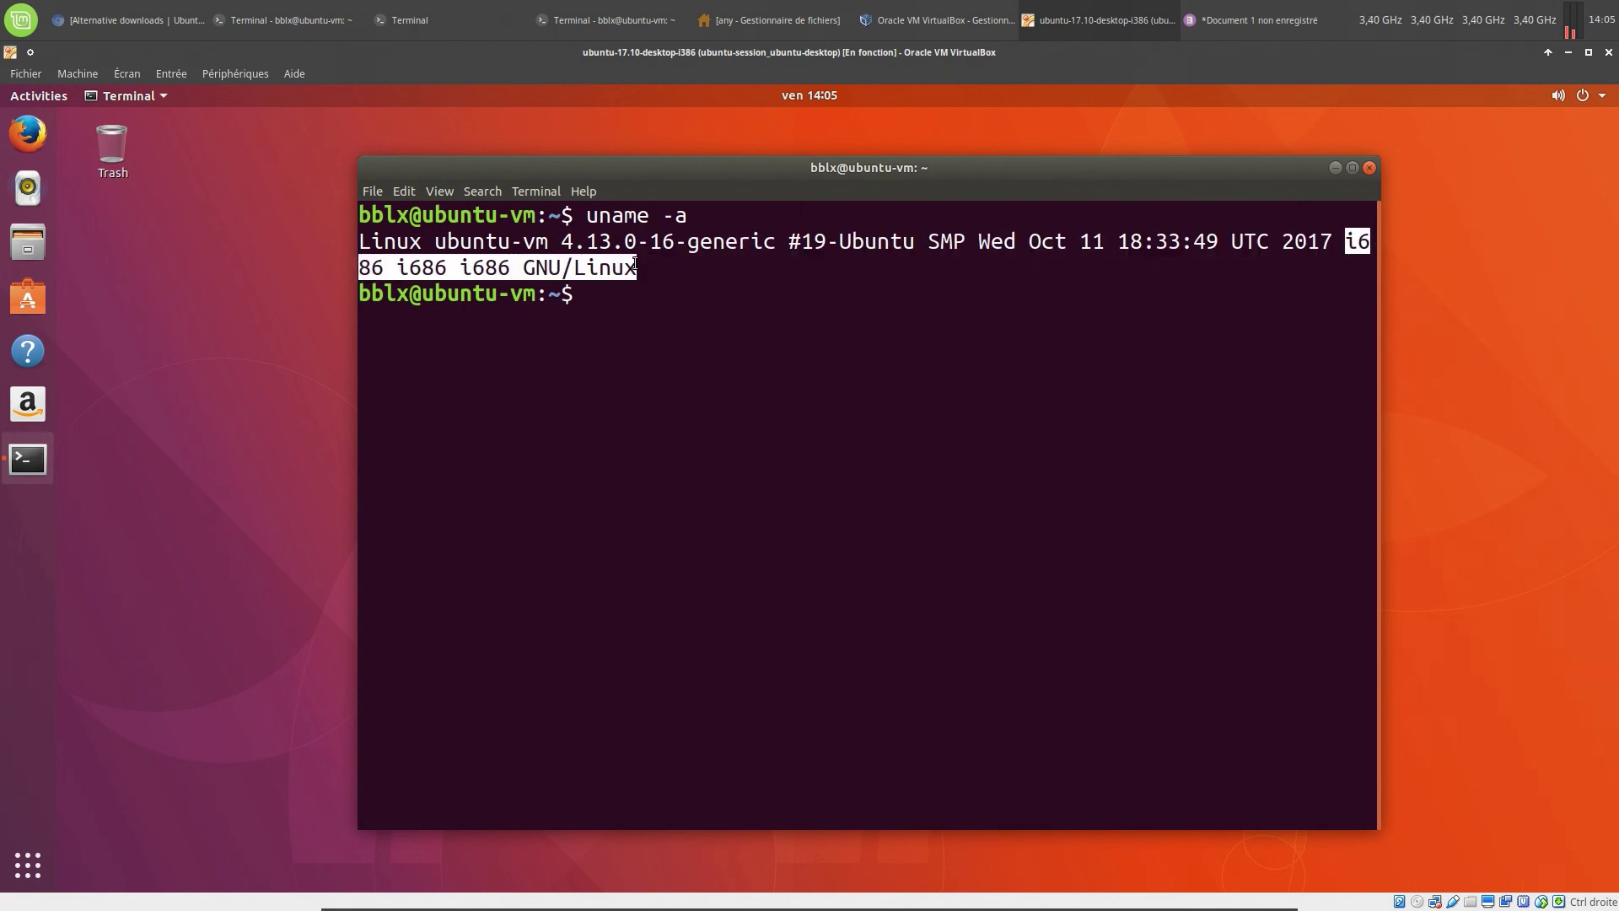
left_click(666, 308)
Run lsb_release -a, showing Ubuntu 17.10 artful, and nudge the terminal window into place
type("l")
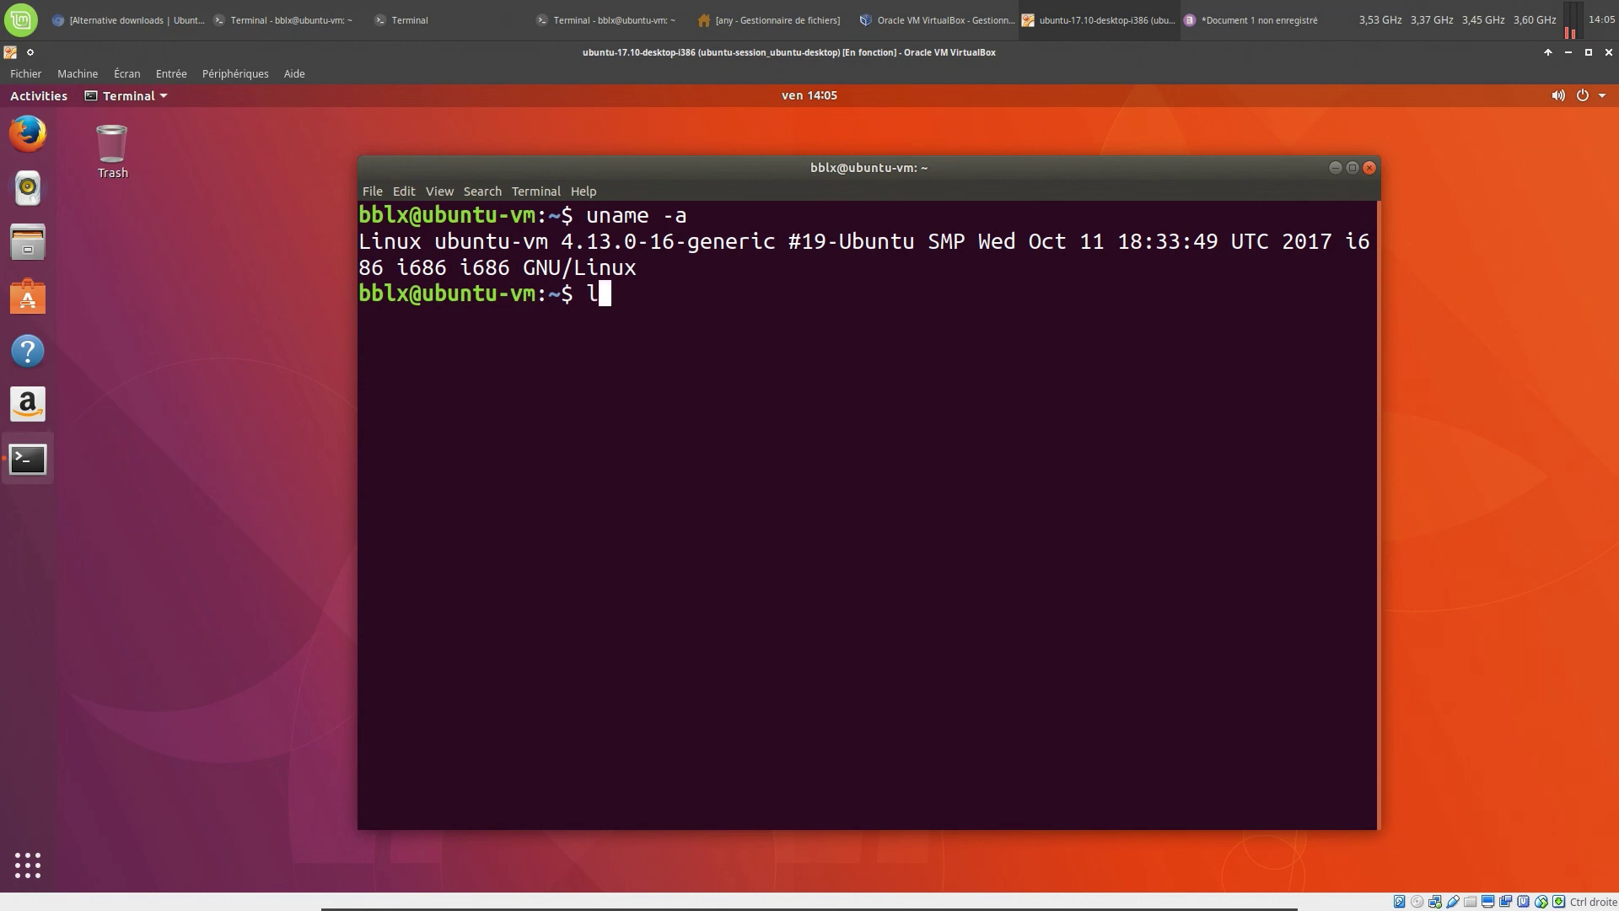
type("sb_release")
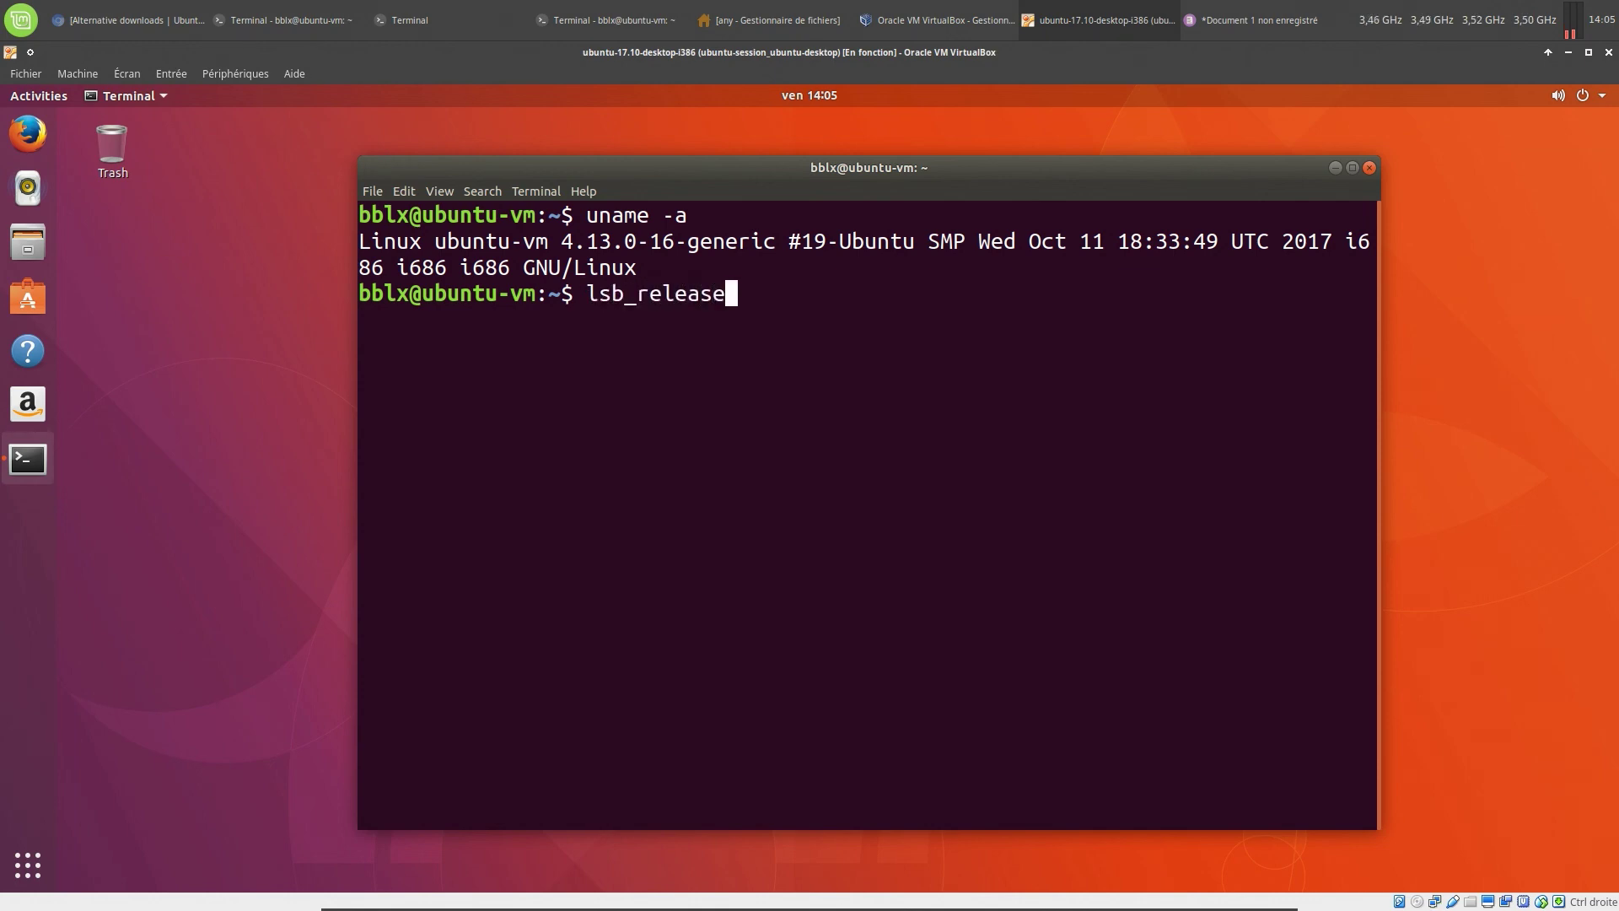
type(" -a")
key("Return")
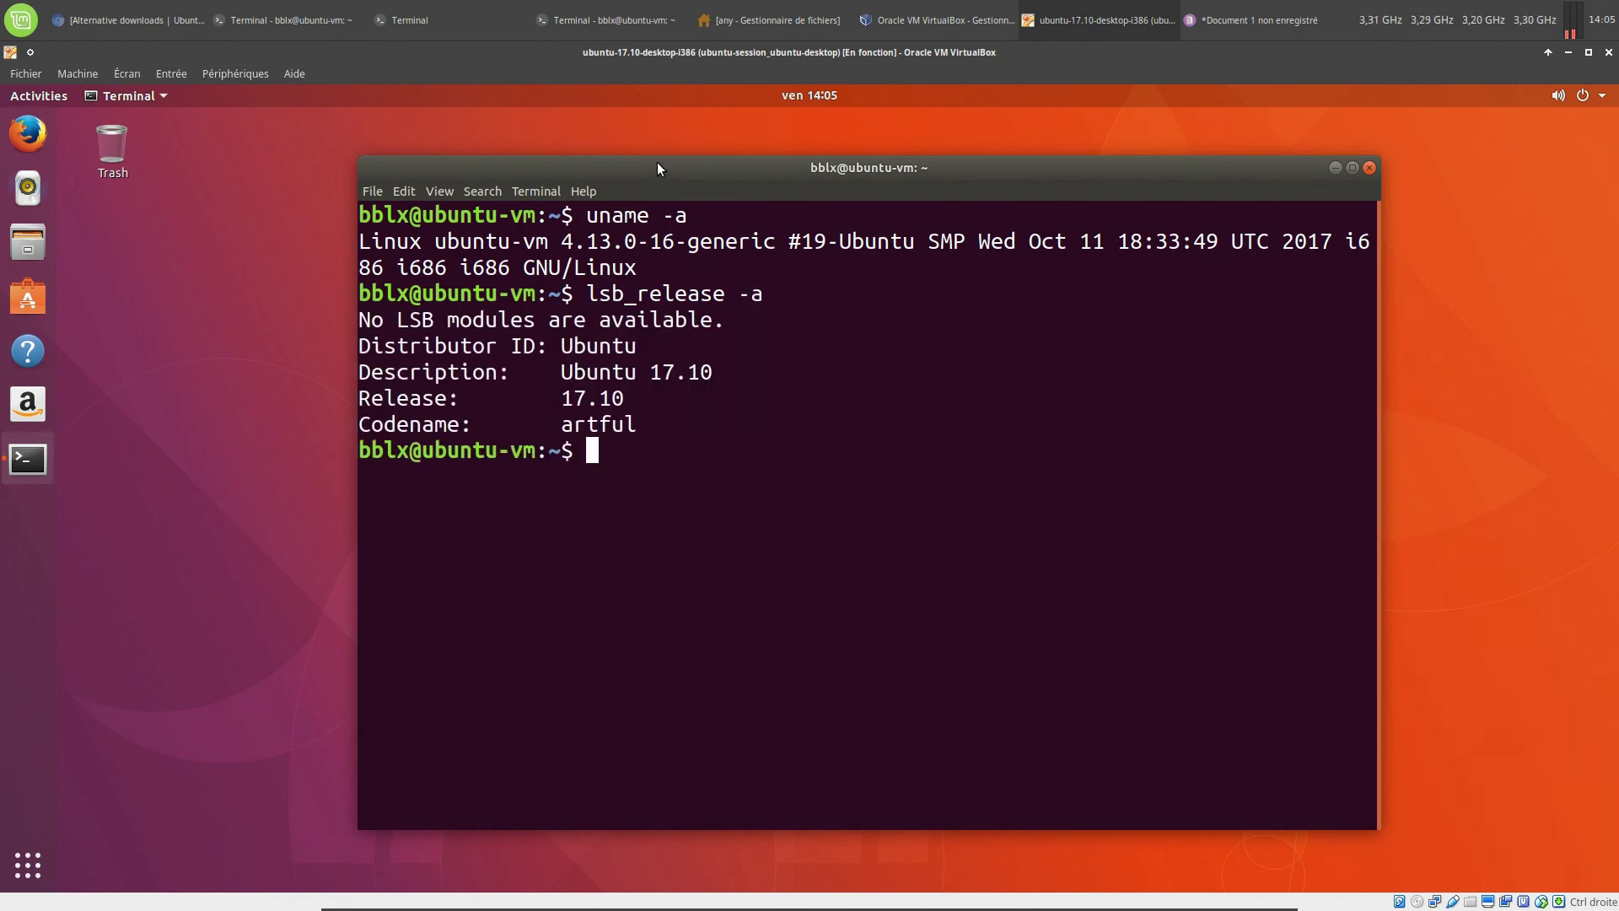
mouse_move(658, 166)
left_mouse_down()
mouse_move(624, 157)
mouse_move(644, 153)
left_mouse_up()
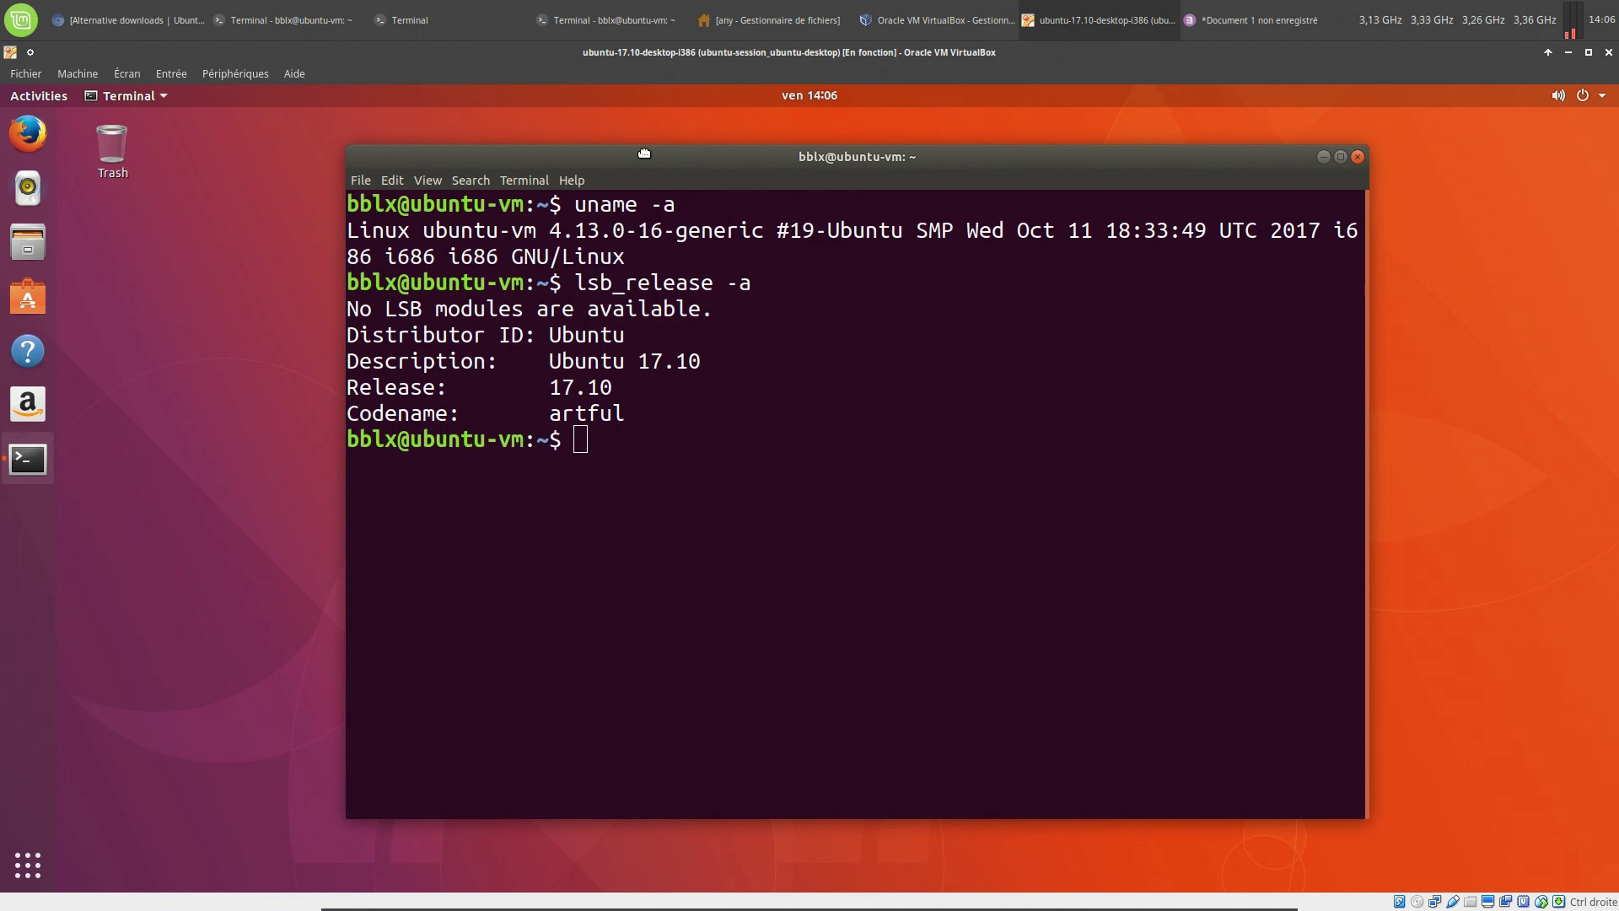
left_click_drag(644, 153, 643, 153)
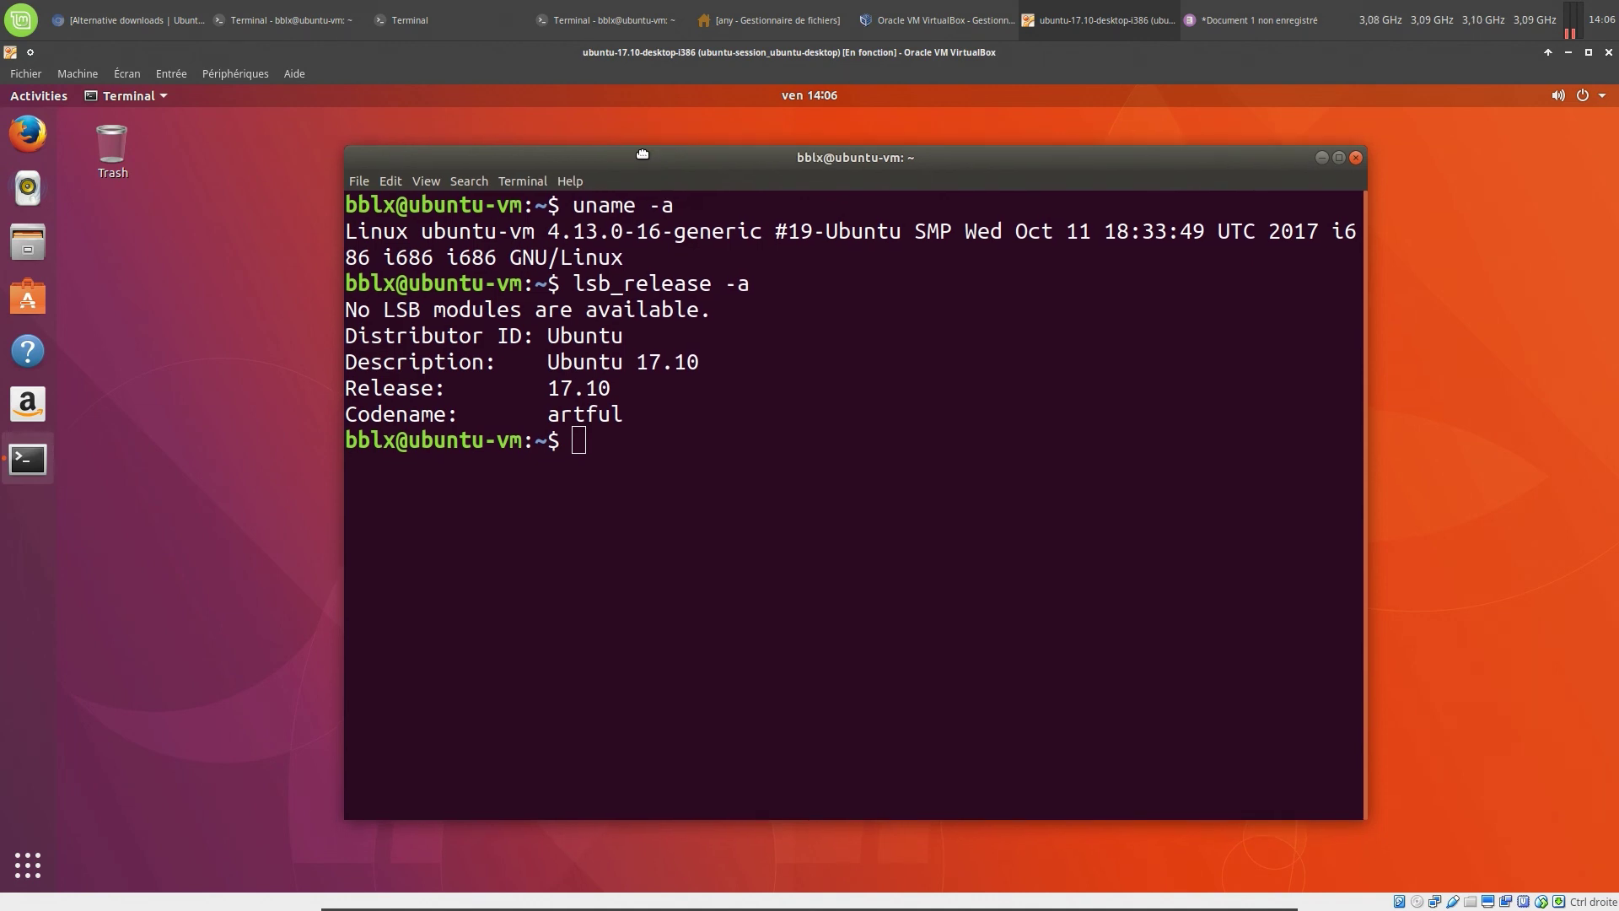